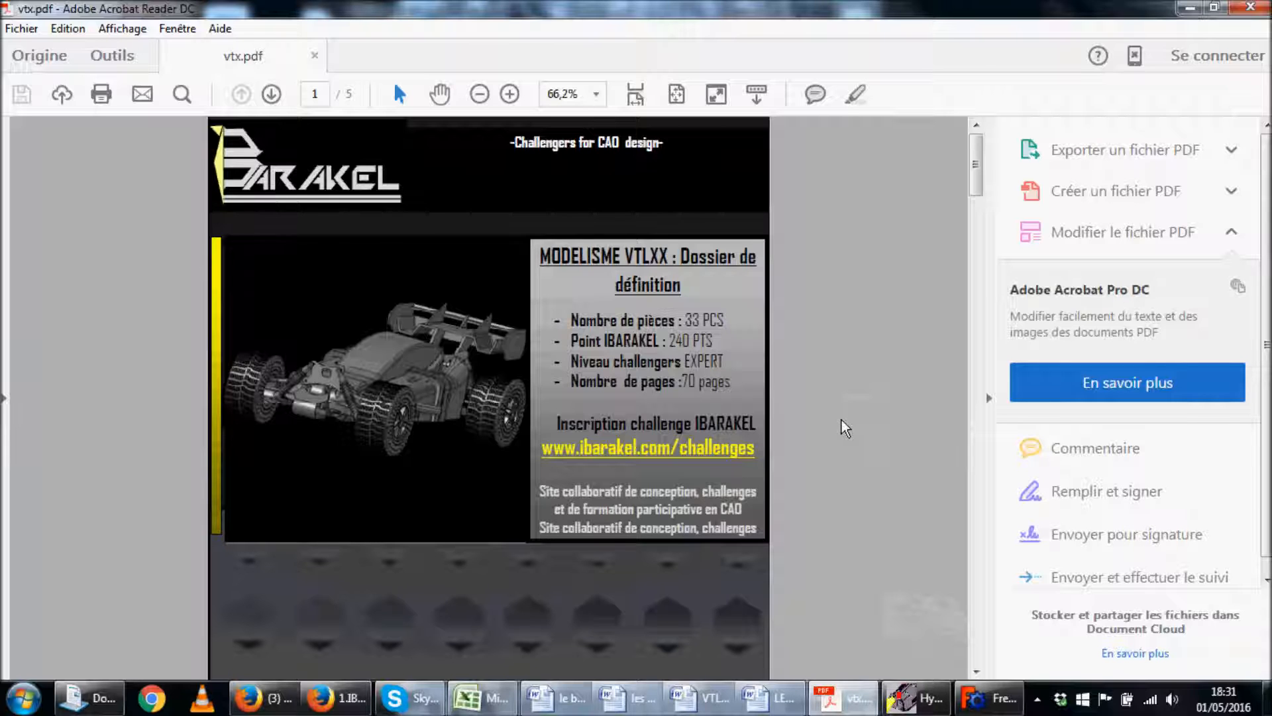
Look through the vtx.pdf definition file down to the dimensioned drawing of the VTL27 Support moteur on page 5.
{"action": "scroll", "coordinate": [654, 346], "scroll_direction": "down", "scroll_amount": 5}
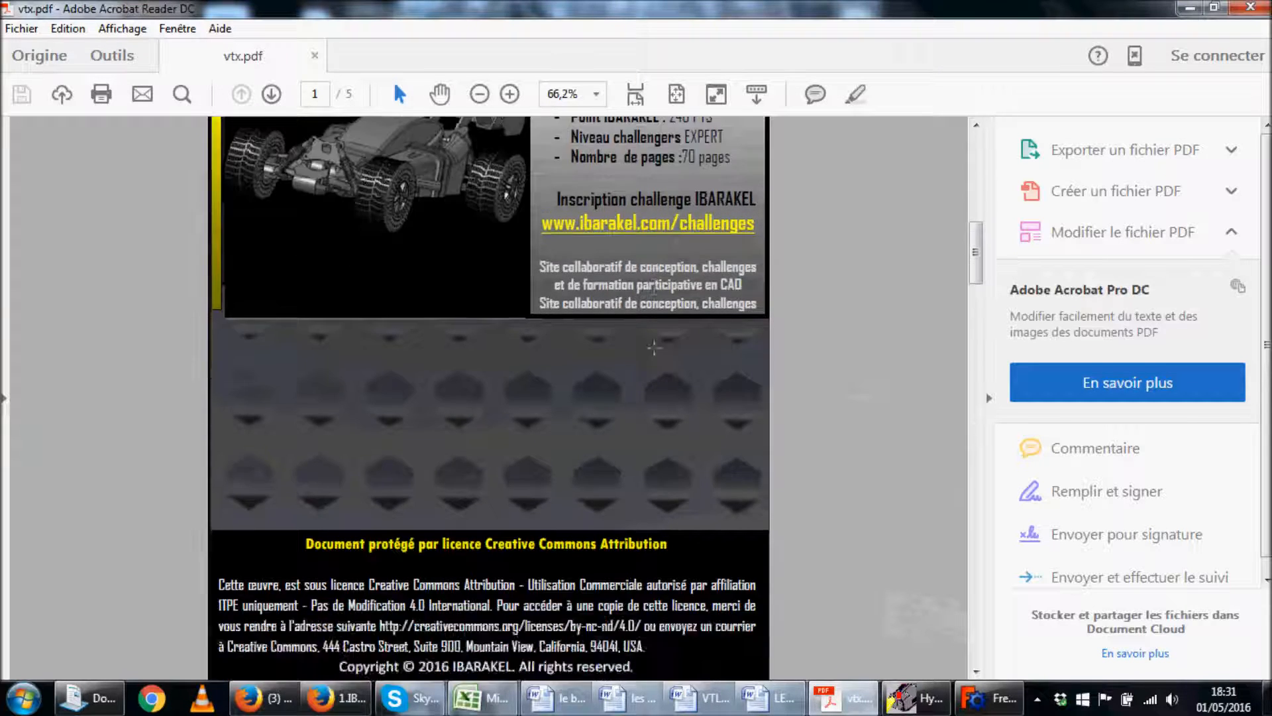
{"action": "scroll", "coordinate": [654, 346], "scroll_direction": "down", "scroll_amount": 15}
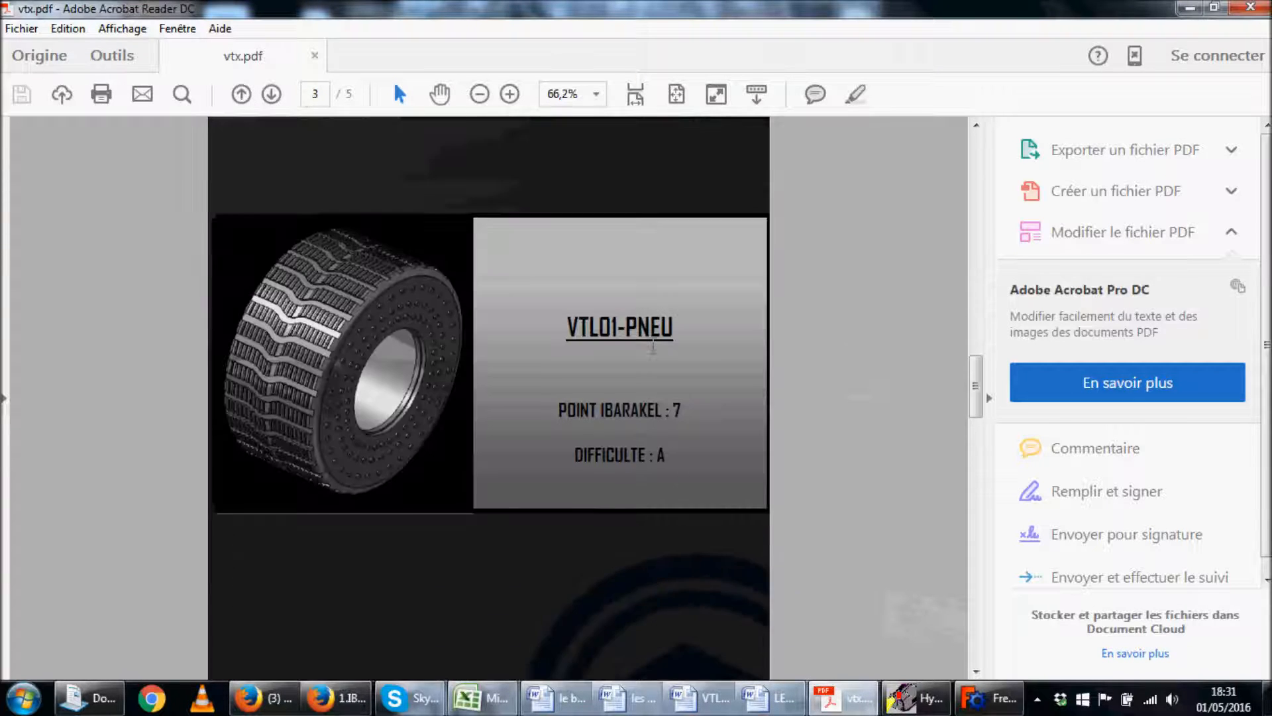
{"action": "scroll", "coordinate": [653, 346], "scroll_direction": "down", "scroll_amount": 7}
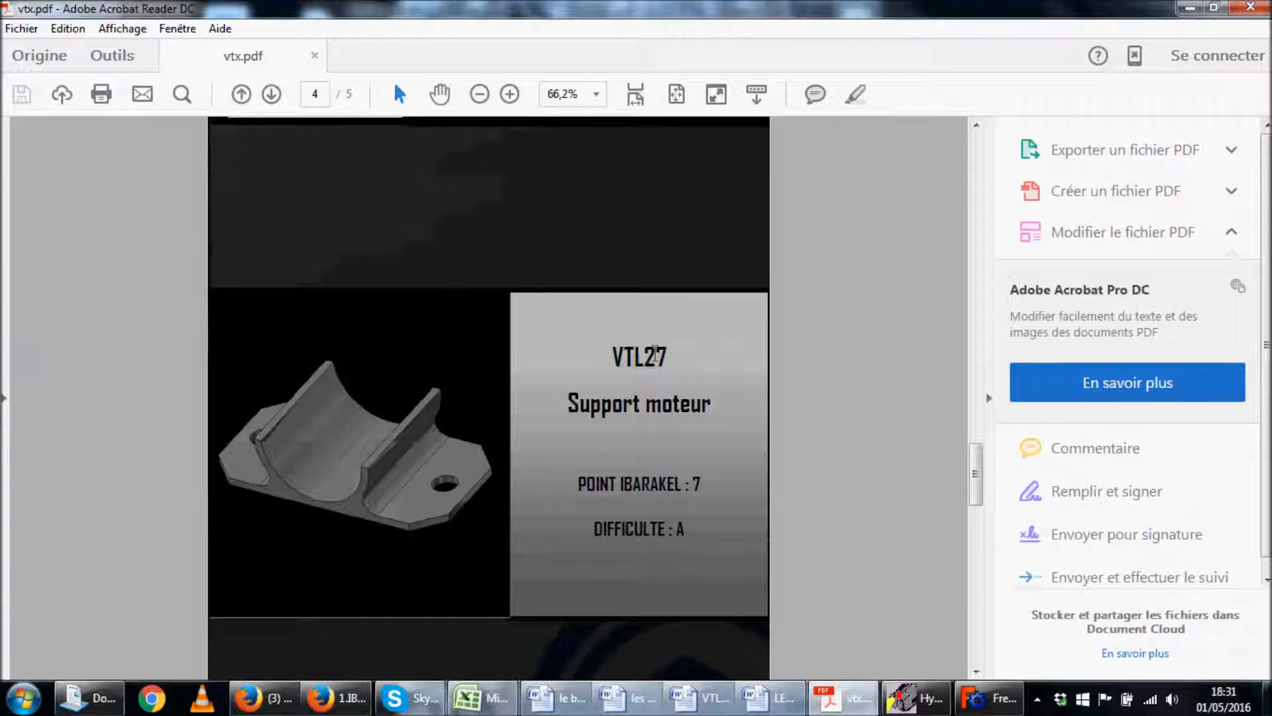
{"action": "scroll", "coordinate": [653, 346], "scroll_direction": "down", "scroll_amount": 3}
{"action": "scroll", "coordinate": [594, 403], "scroll_direction": "down", "scroll_amount": 3}
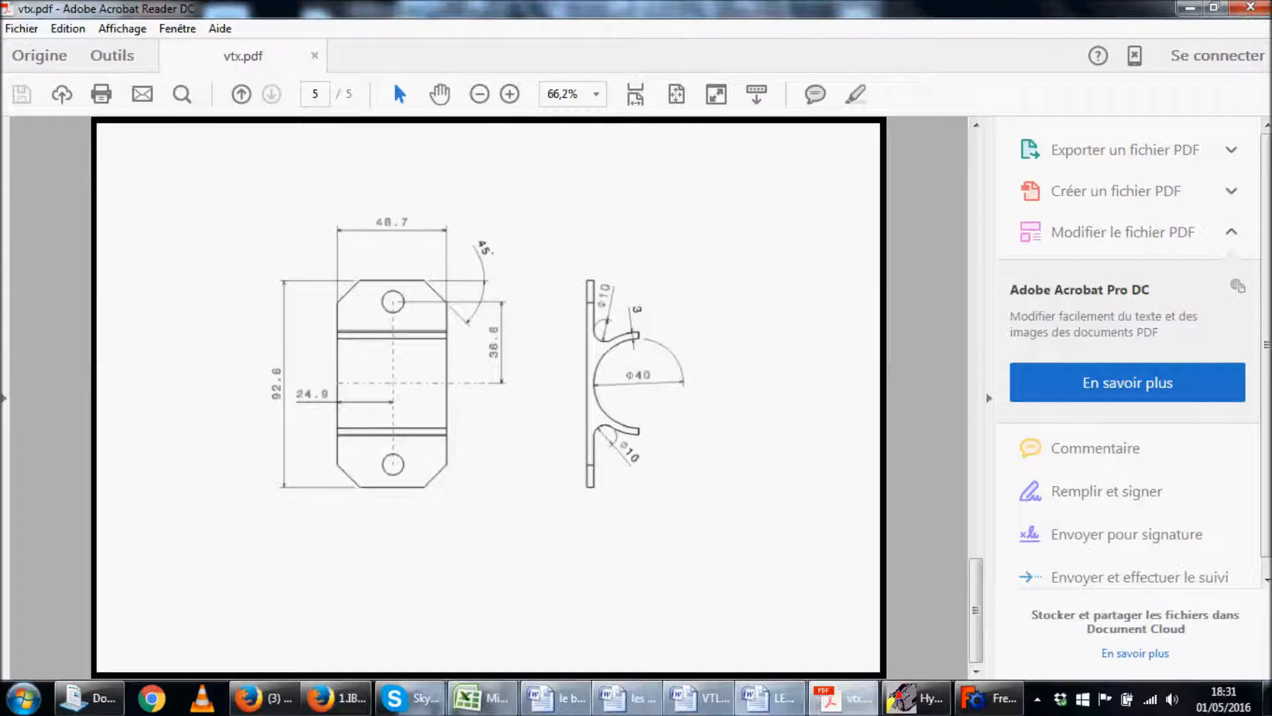
Switch to Word and review the VTLXX-ASS V3 assembly stages and the LEGXX dossier down to the dimensioned drawing of the head.
{"action": "left_click", "coordinate": [701, 697]}
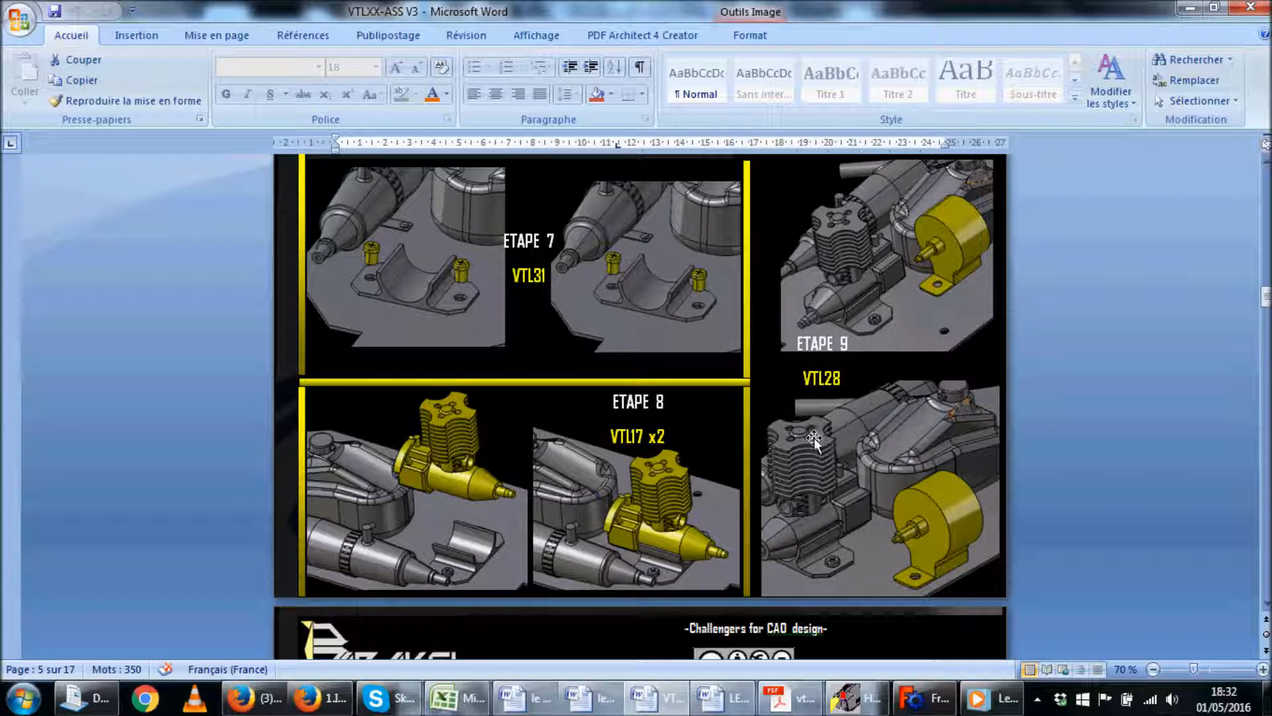
{"action": "left_click", "coordinate": [722, 697]}
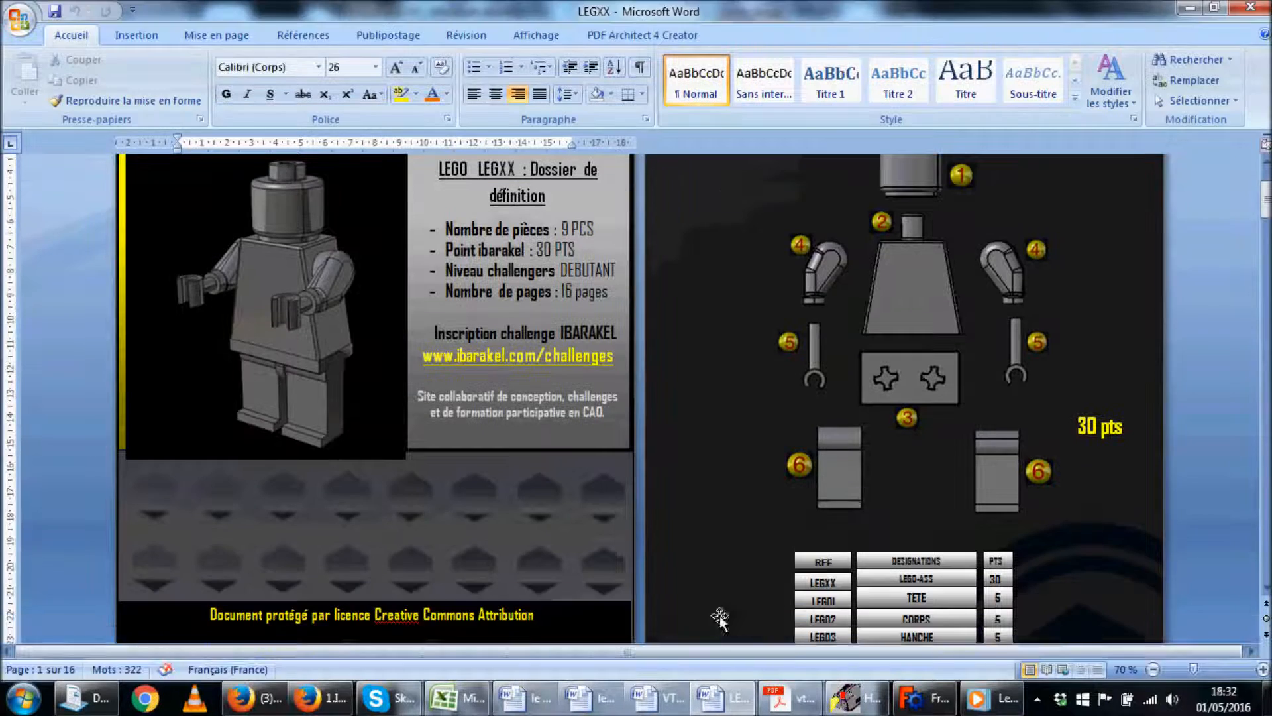
{"action": "scroll", "coordinate": [840, 392], "scroll_direction": "up", "scroll_amount": 1}
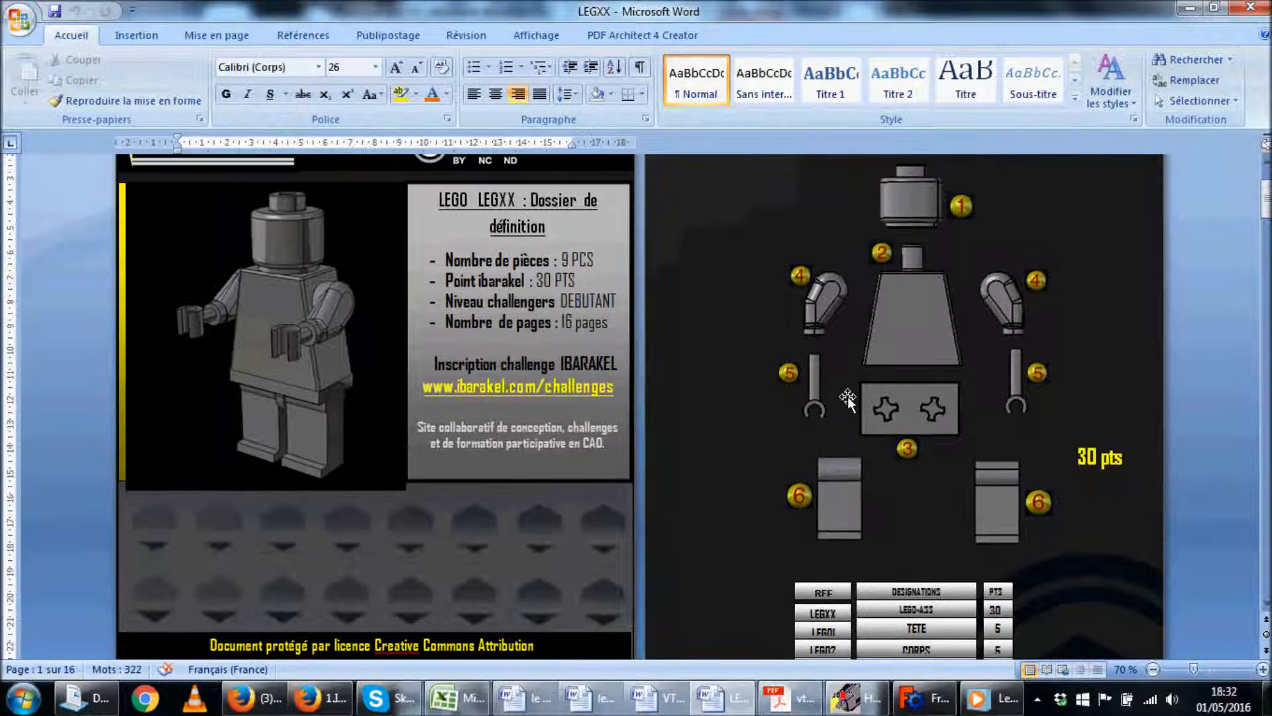
{"action": "scroll", "coordinate": [844, 394], "scroll_direction": "down", "scroll_amount": 8}
{"action": "scroll", "coordinate": [848, 396], "scroll_direction": "down", "scroll_amount": 11}
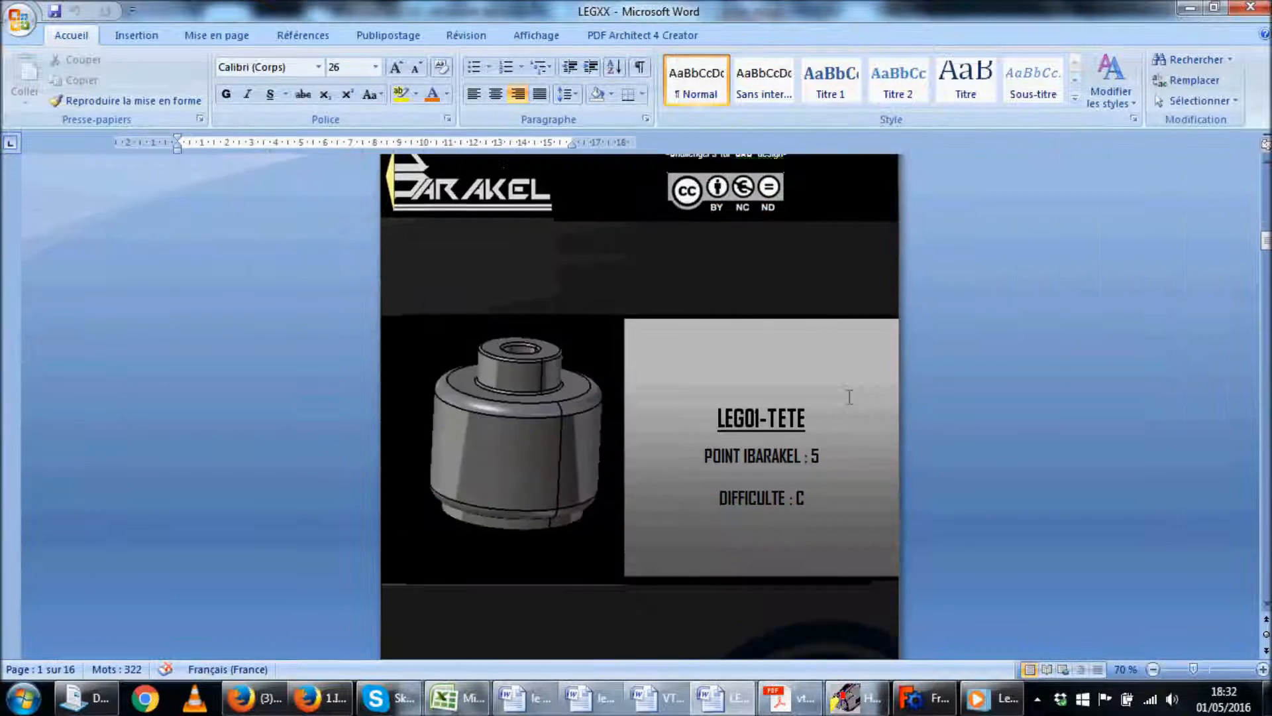
{"action": "scroll", "coordinate": [848, 397], "scroll_direction": "down", "scroll_amount": 12}
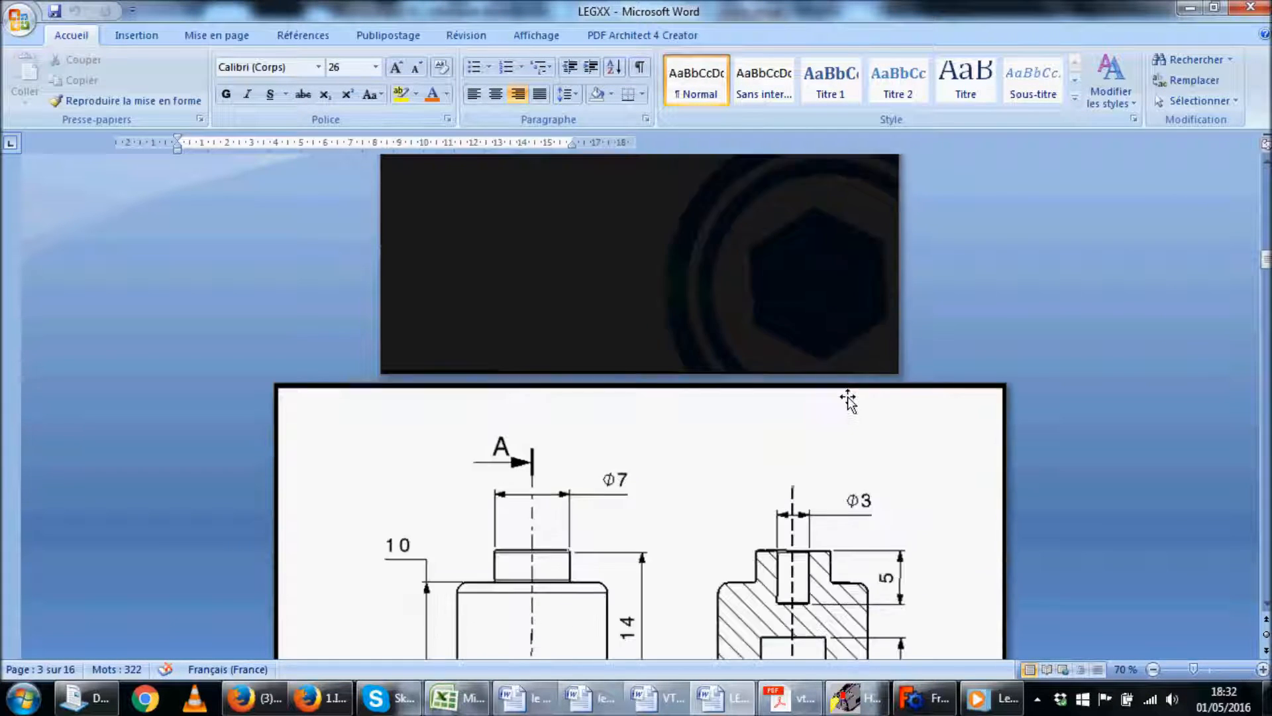
{"action": "scroll", "coordinate": [848, 396], "scroll_direction": "down", "scroll_amount": 2}
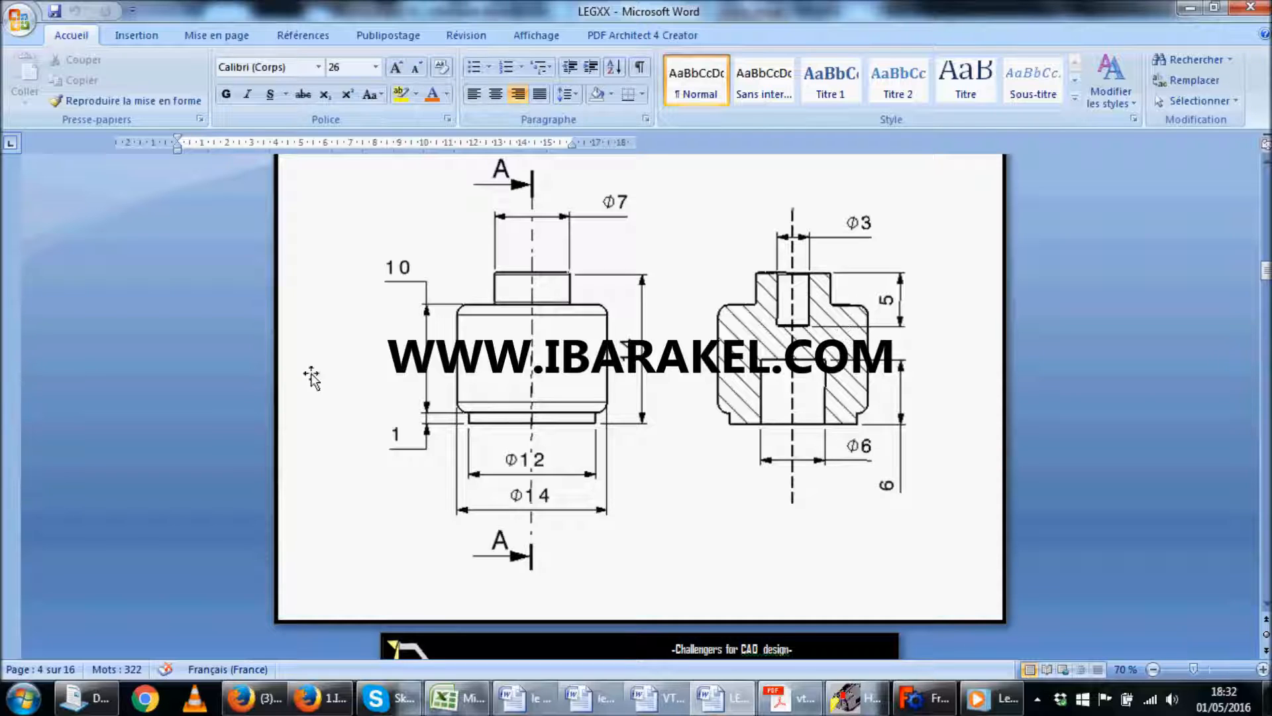
{"action": "left_click", "coordinate": [322, 698]}
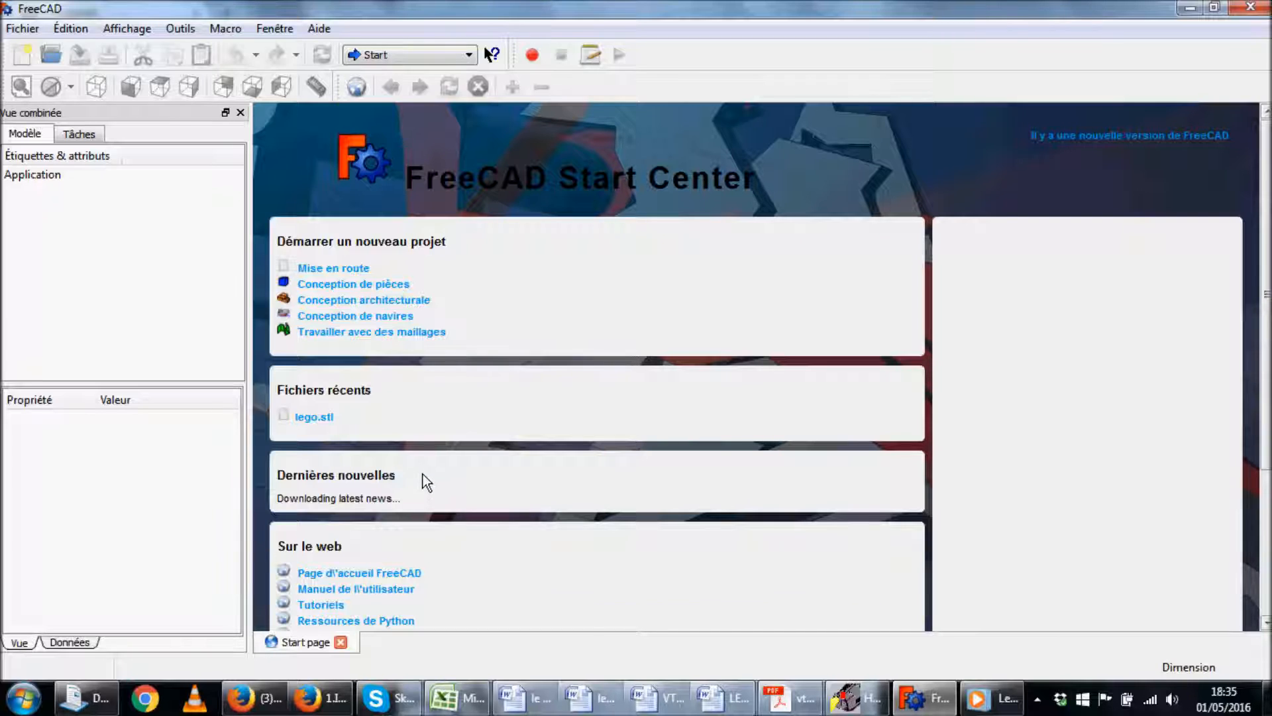
Examine the FreeCAD start page from the new project options down to the example projects, and show the data properties.
{"action": "scroll", "coordinate": [424, 481], "scroll_direction": "down", "scroll_amount": 2}
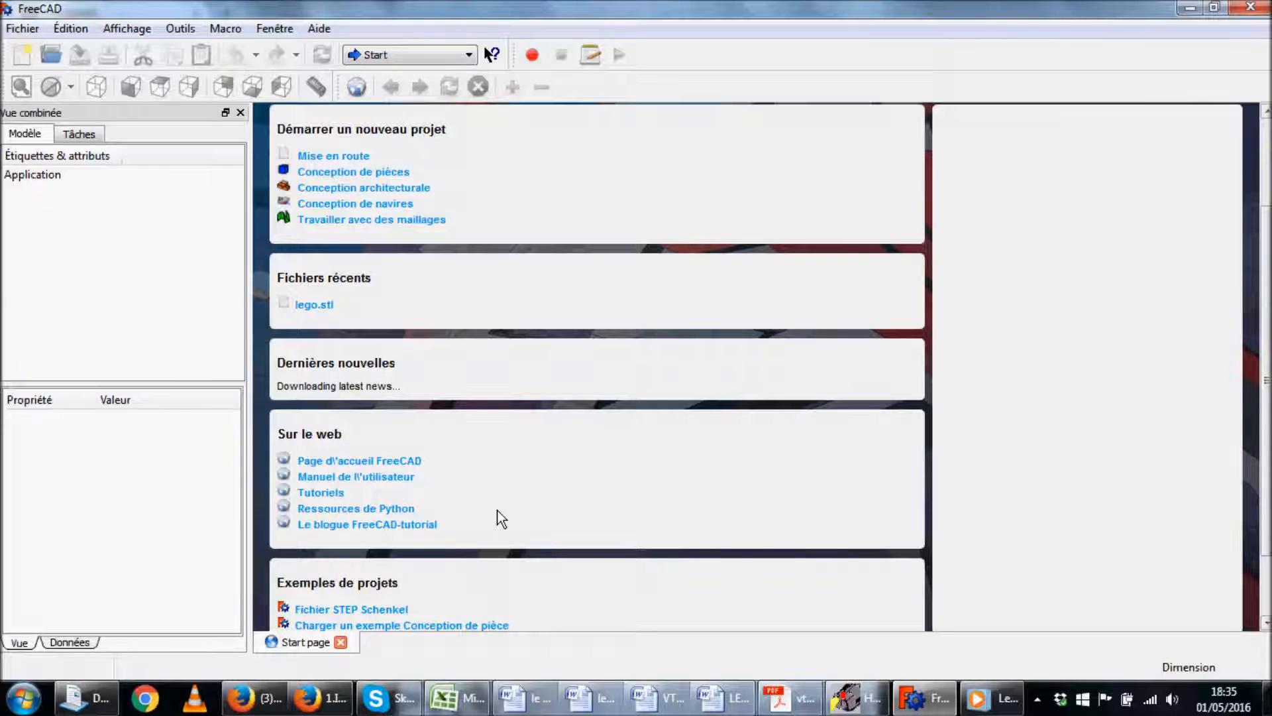
{"action": "scroll", "coordinate": [502, 481], "scroll_direction": "down", "scroll_amount": 3}
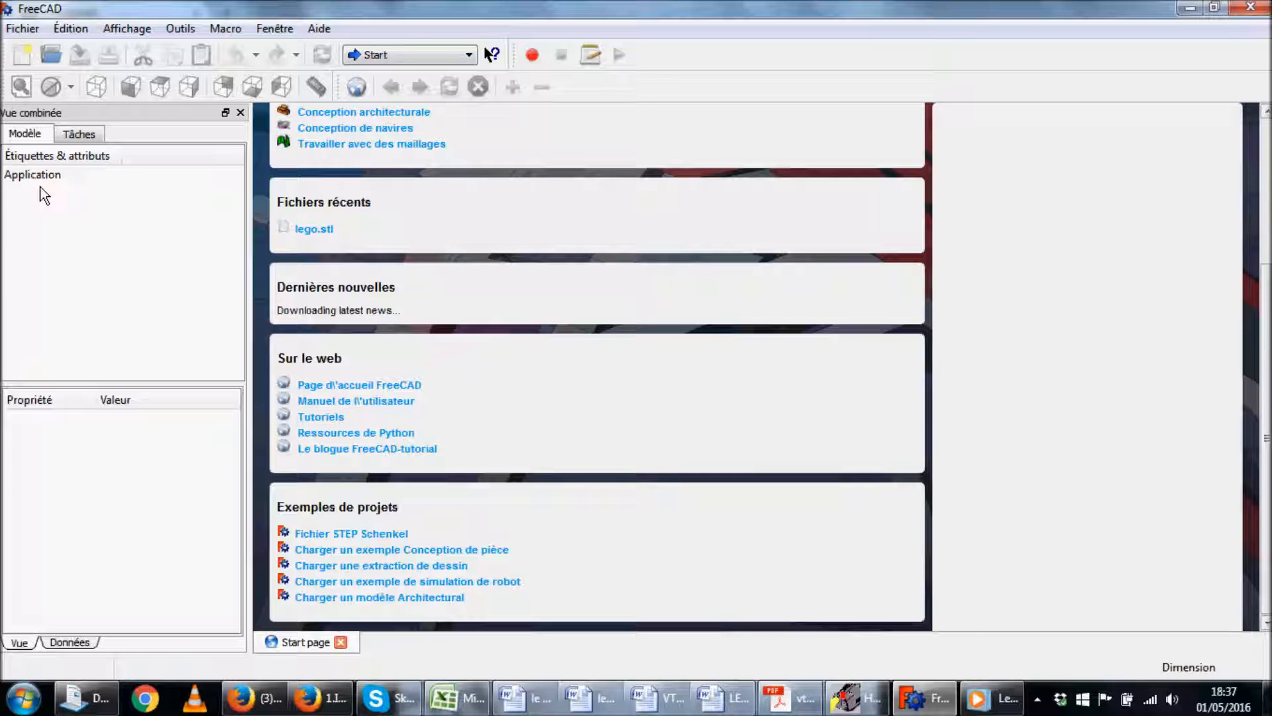
{"action": "left_click", "coordinate": [57, 199]}
{"action": "left_click", "coordinate": [78, 643]}
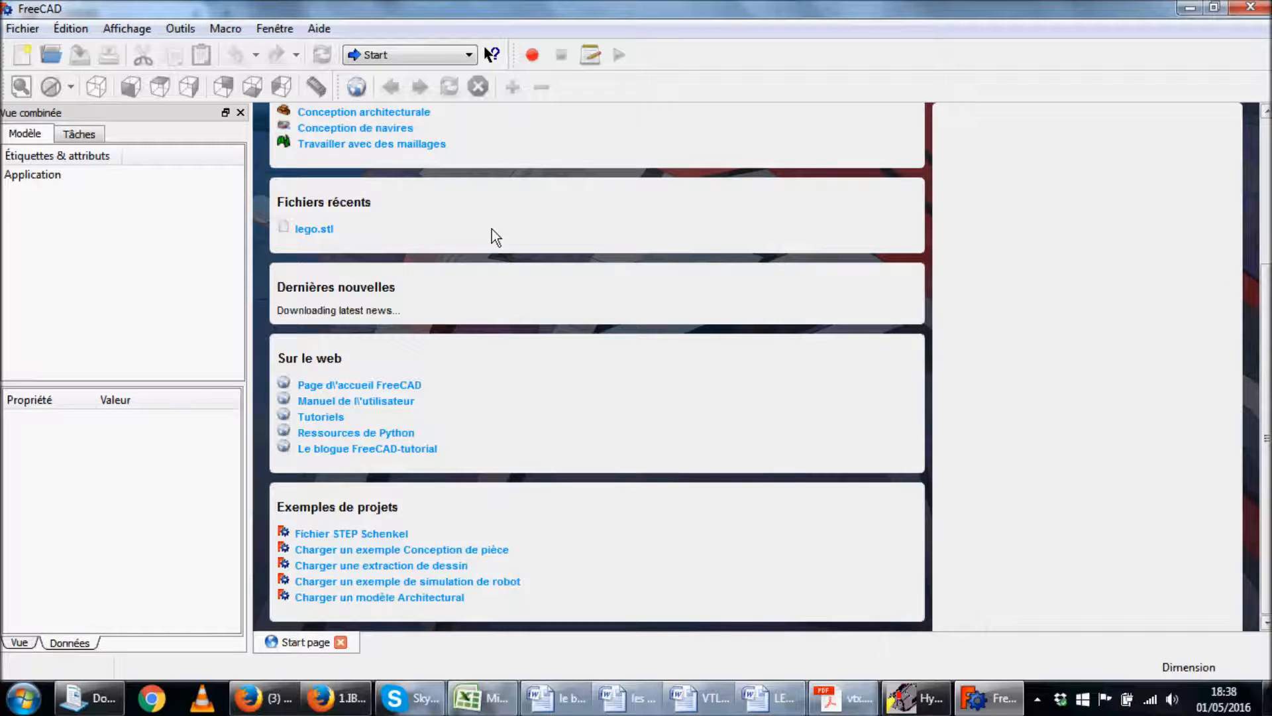
Switch to the Part workbench and create a new empty document.
{"action": "left_click", "coordinate": [371, 56]}
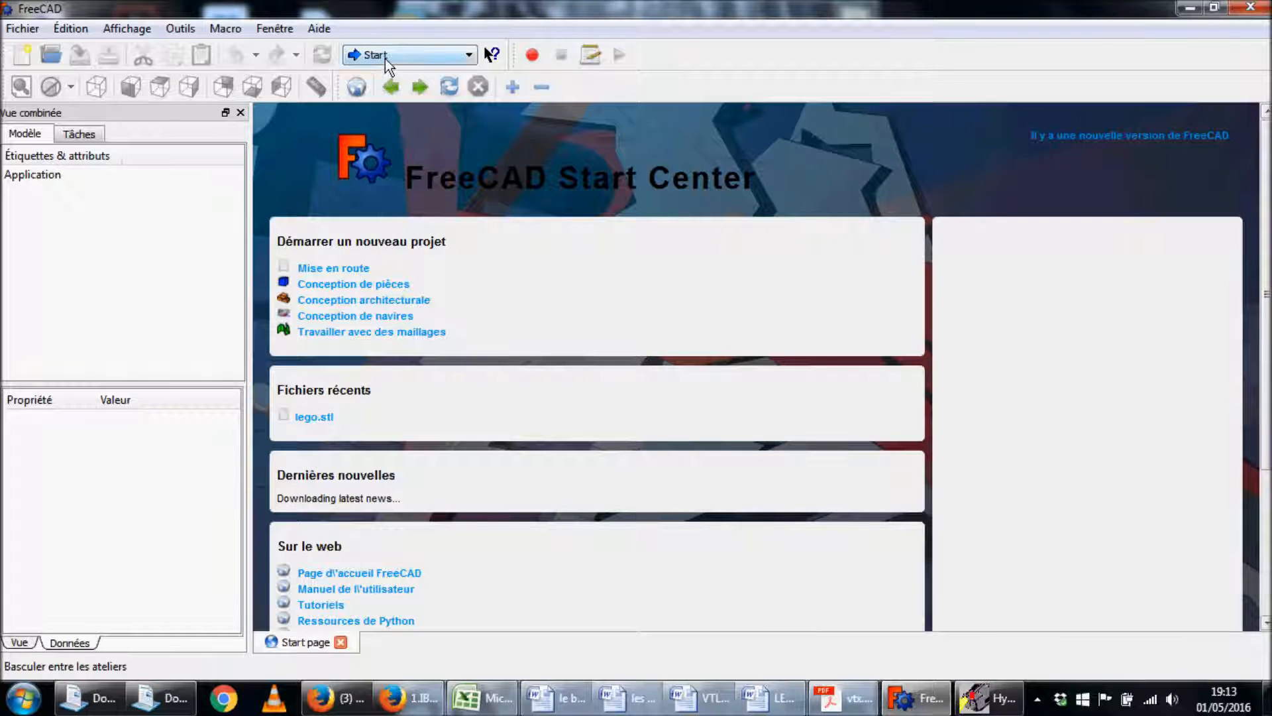
{"action": "left_click", "coordinate": [385, 57]}
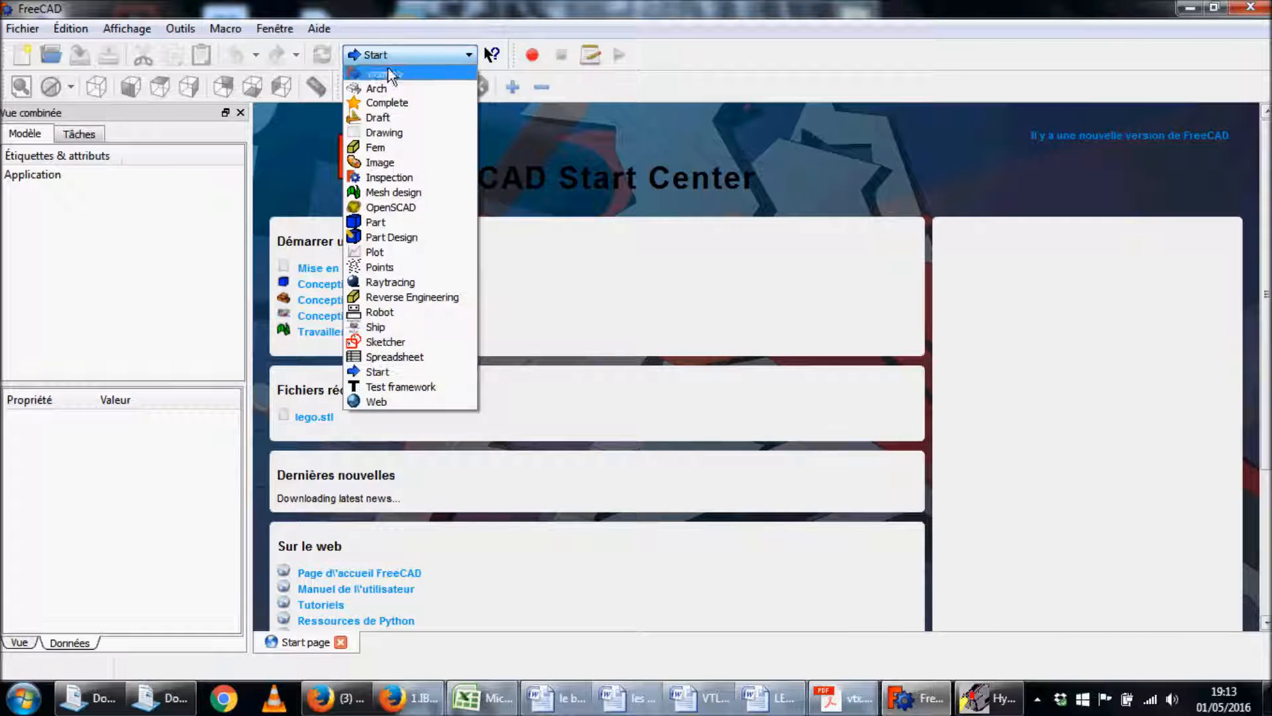
{"action": "left_click", "coordinate": [385, 221]}
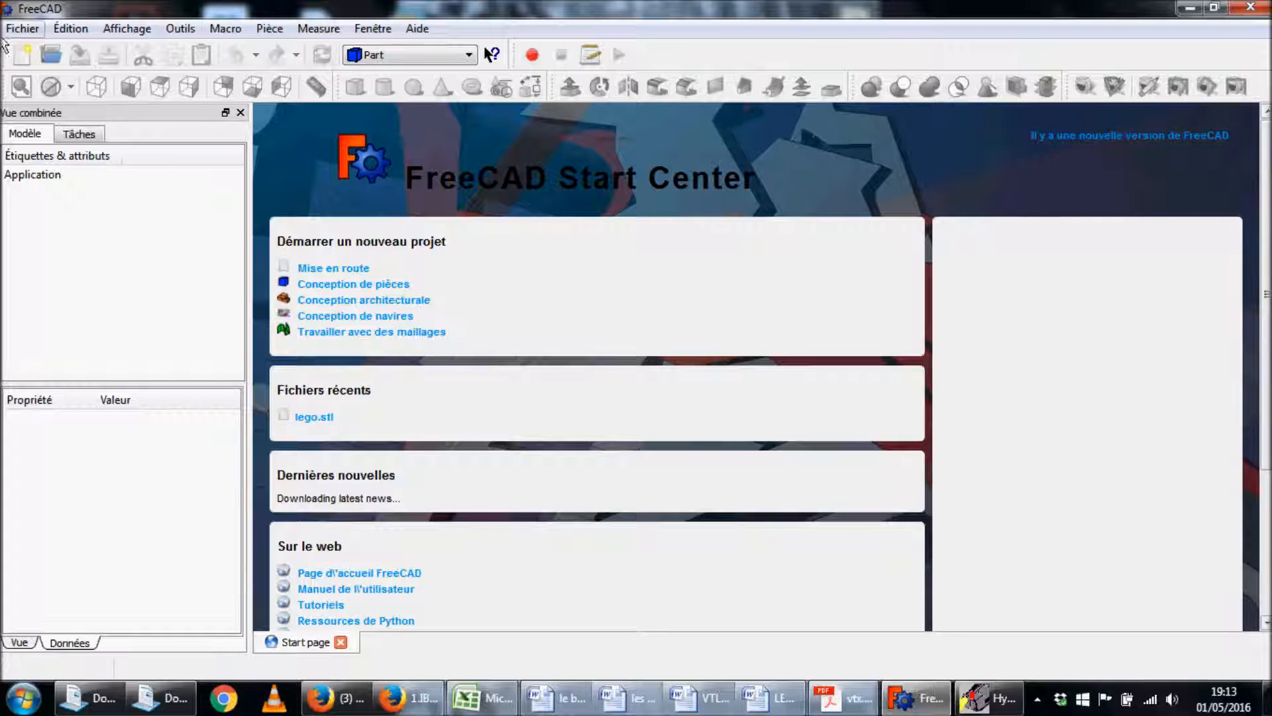
{"action": "left_click", "coordinate": [23, 28]}
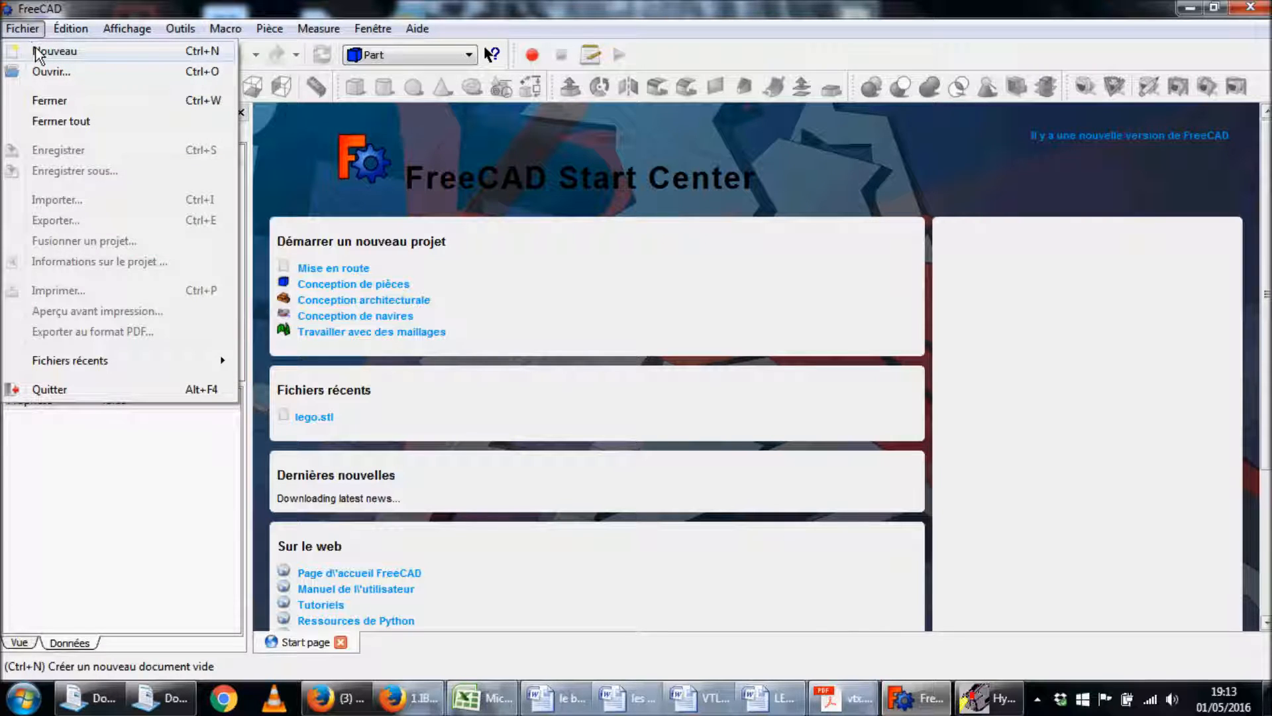
{"action": "left_click", "coordinate": [38, 53]}
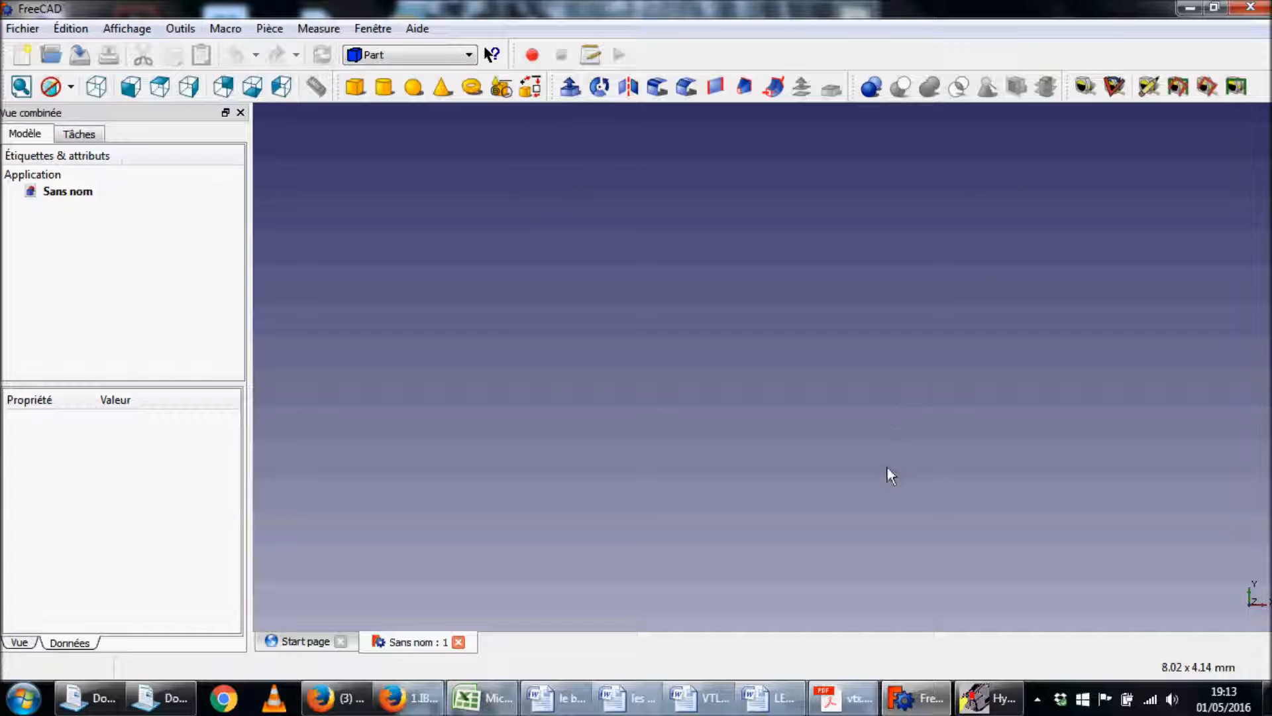
Switch between the start page and the new document, and close the start page.
{"action": "left_click", "coordinate": [72, 194]}
{"action": "left_click", "coordinate": [301, 643]}
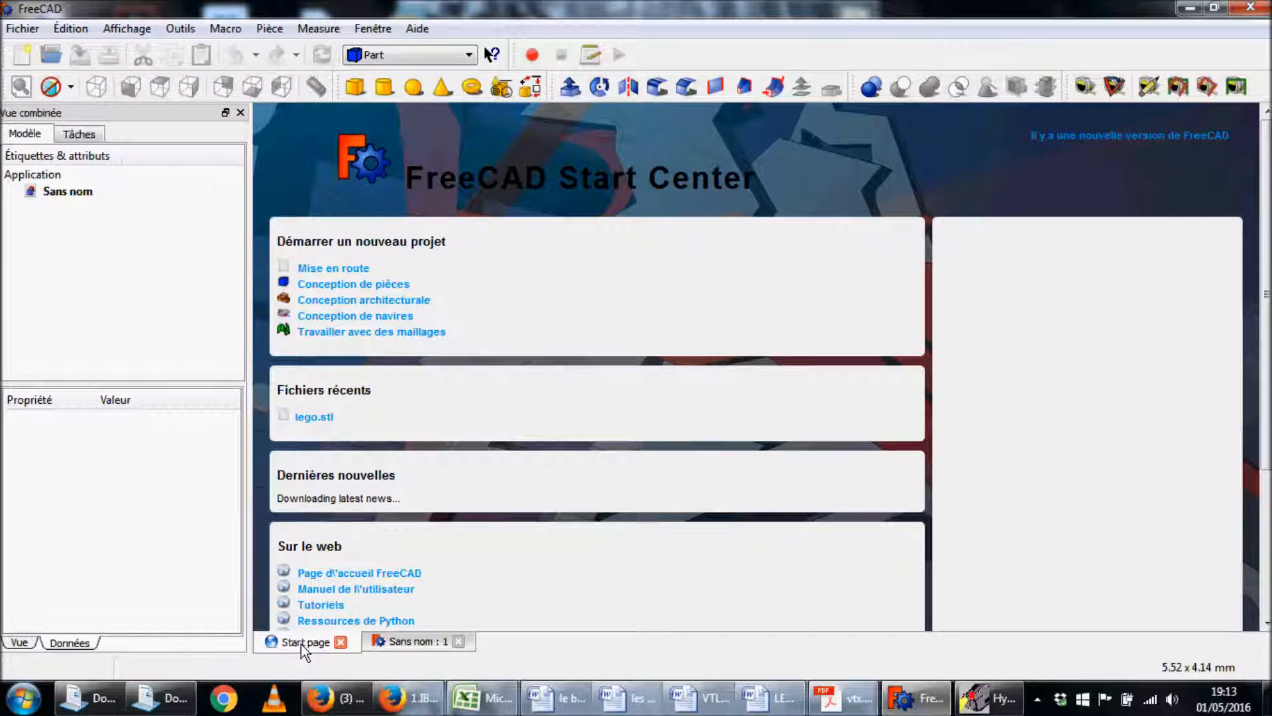
{"action": "left_click", "coordinate": [428, 643]}
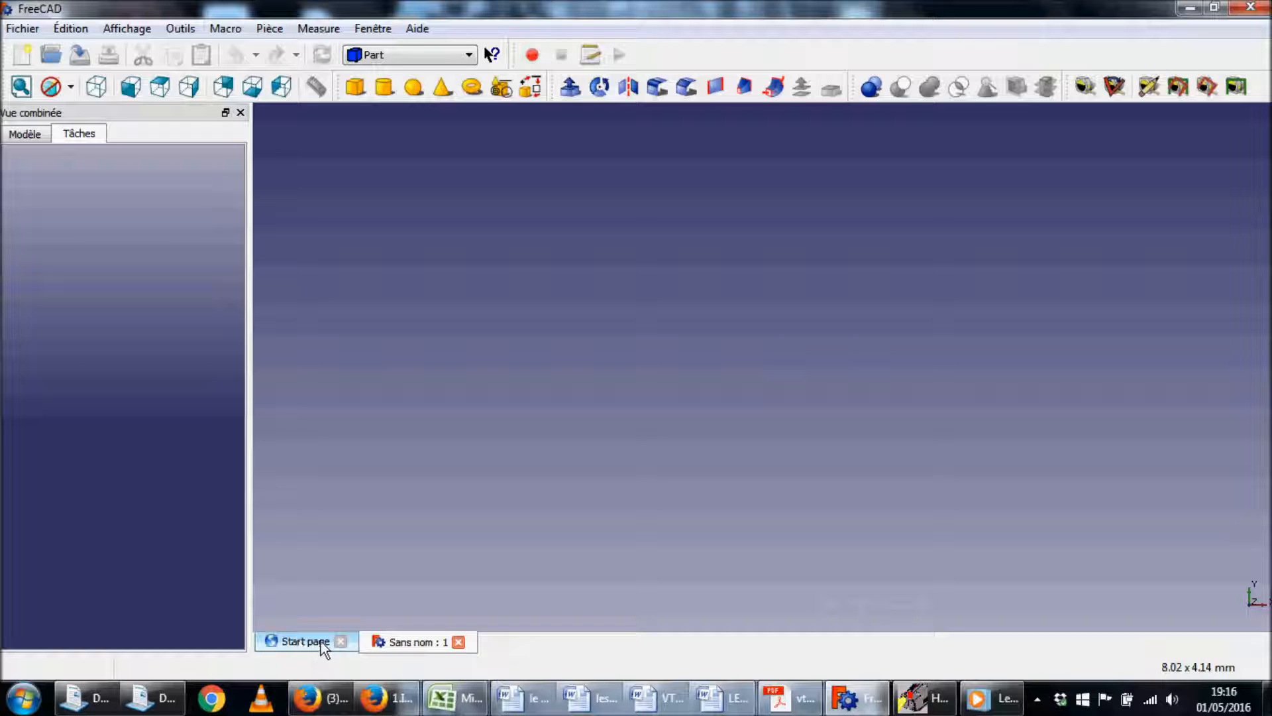
{"action": "left_click", "coordinate": [340, 641]}
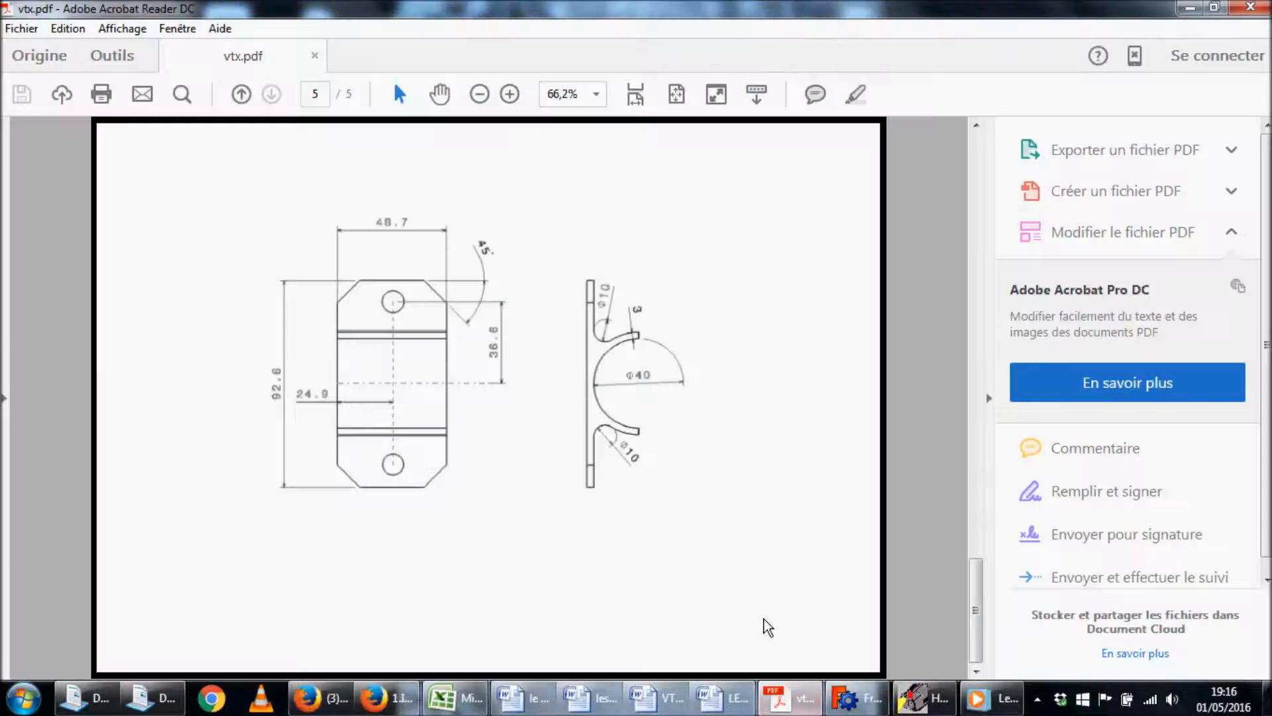
Consult the motor support drawing in vtx.pdf, and create a 10 mm cube in the empty FreeCAD document.
{"action": "left_click", "coordinate": [792, 698]}
{"action": "key", "text": "alt+Tab"}
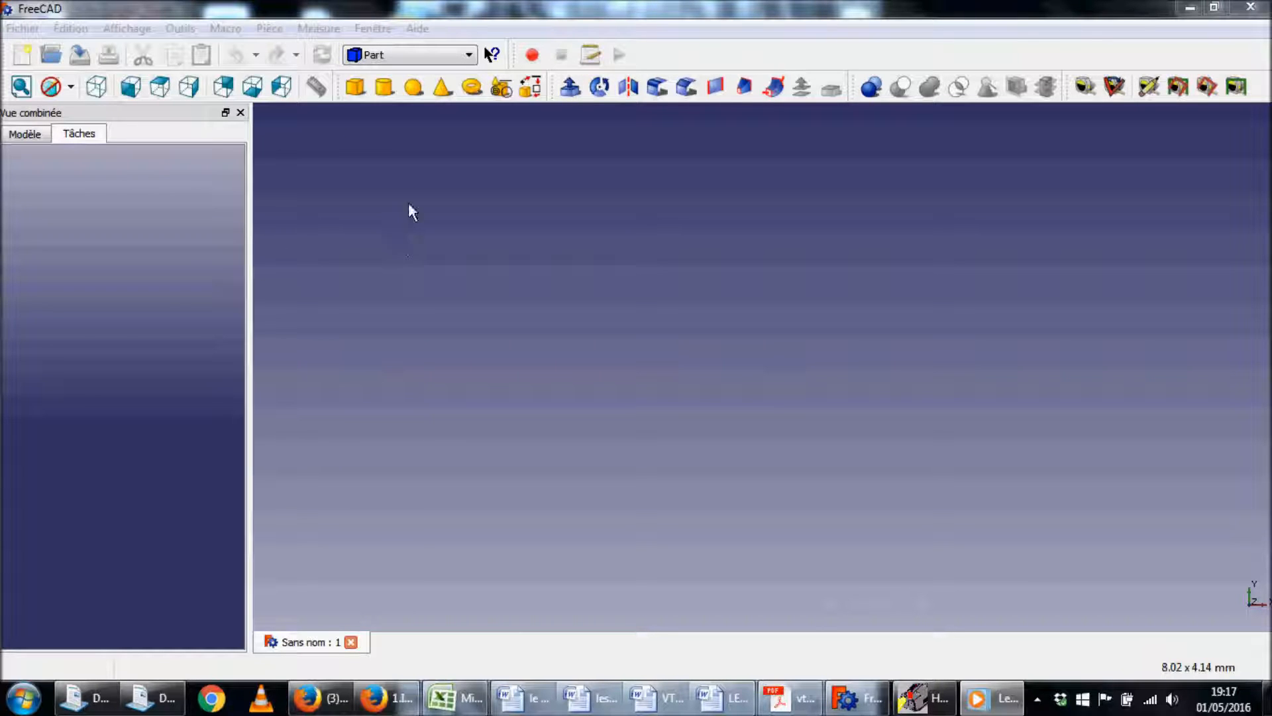
{"action": "left_click_drag", "start_coordinate": [338, 95], "coordinate": [339, 204]}
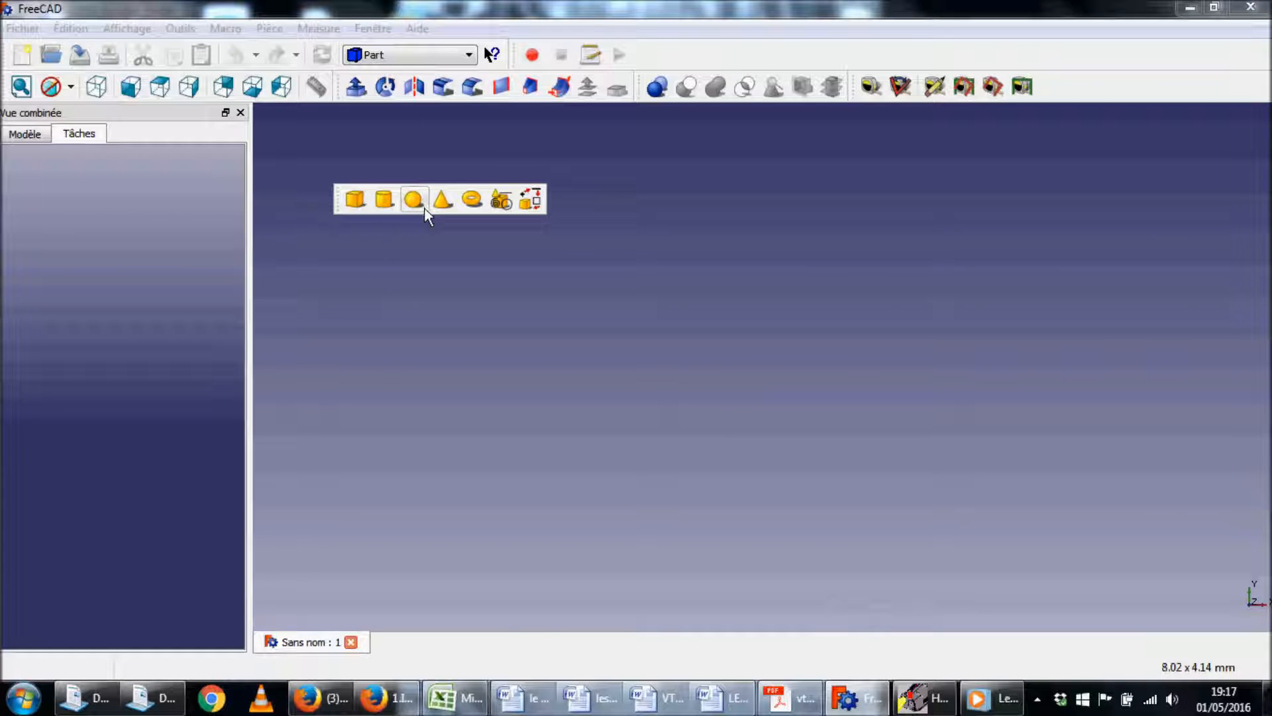
{"action": "left_click", "coordinate": [349, 202]}
{"action": "middle_click_drag", "start_coordinate": [854, 308], "coordinate": [761, 377]}
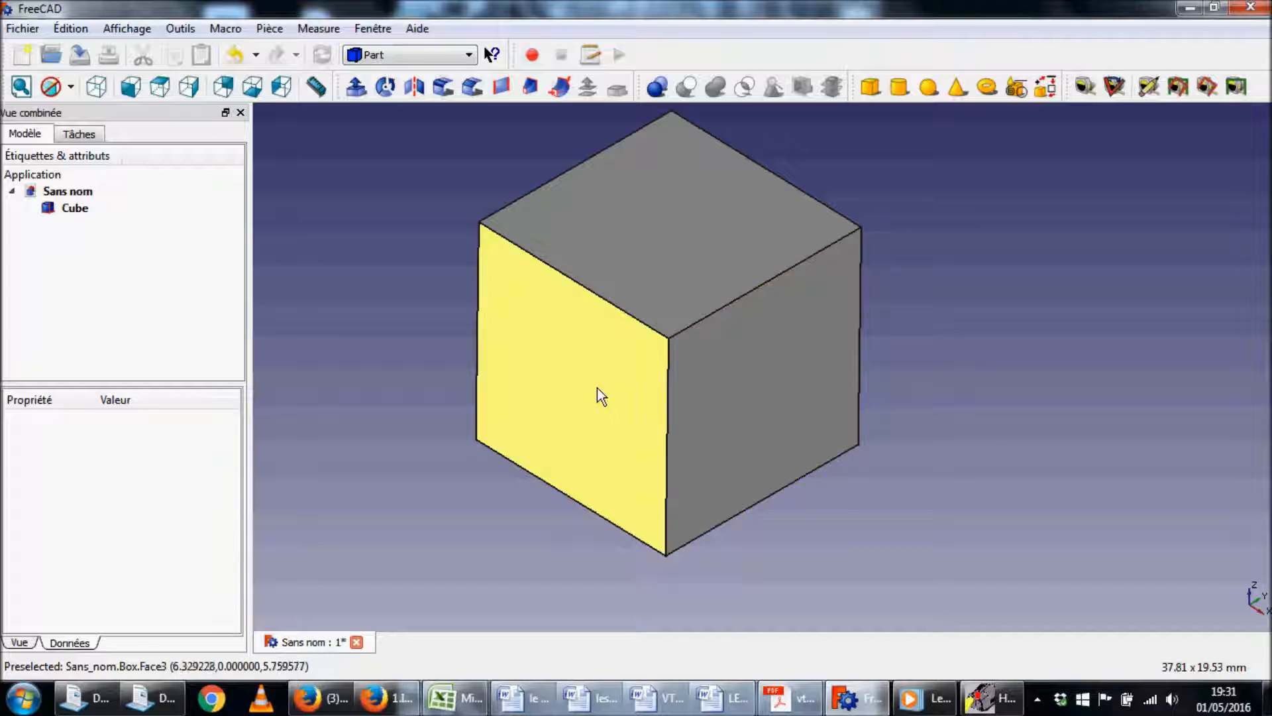
Select the cube's visible faces one at a time and all three together, and clear the selection.
{"action": "left_click", "coordinate": [606, 388]}
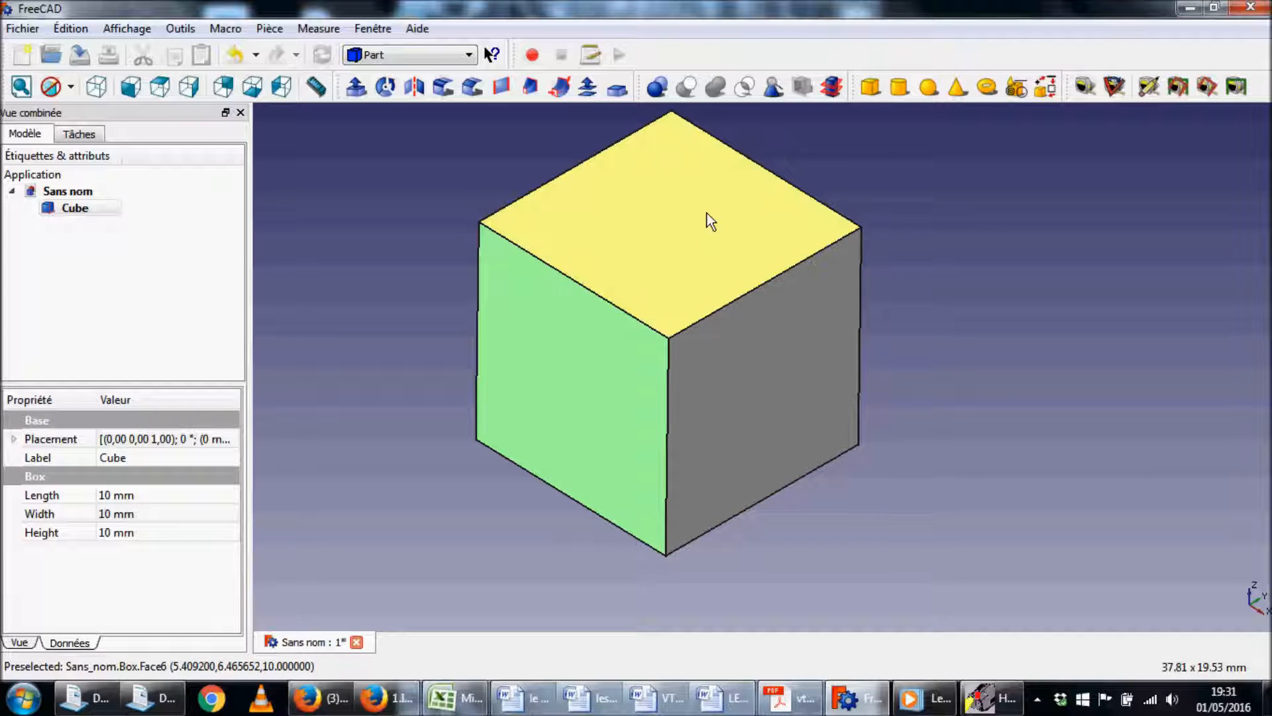
{"action": "left_click", "coordinate": [752, 359]}
{"action": "left_click", "coordinate": [583, 371]}
{"action": "left_click", "coordinate": [639, 267]}
{"action": "left_click", "coordinate": [622, 382]}
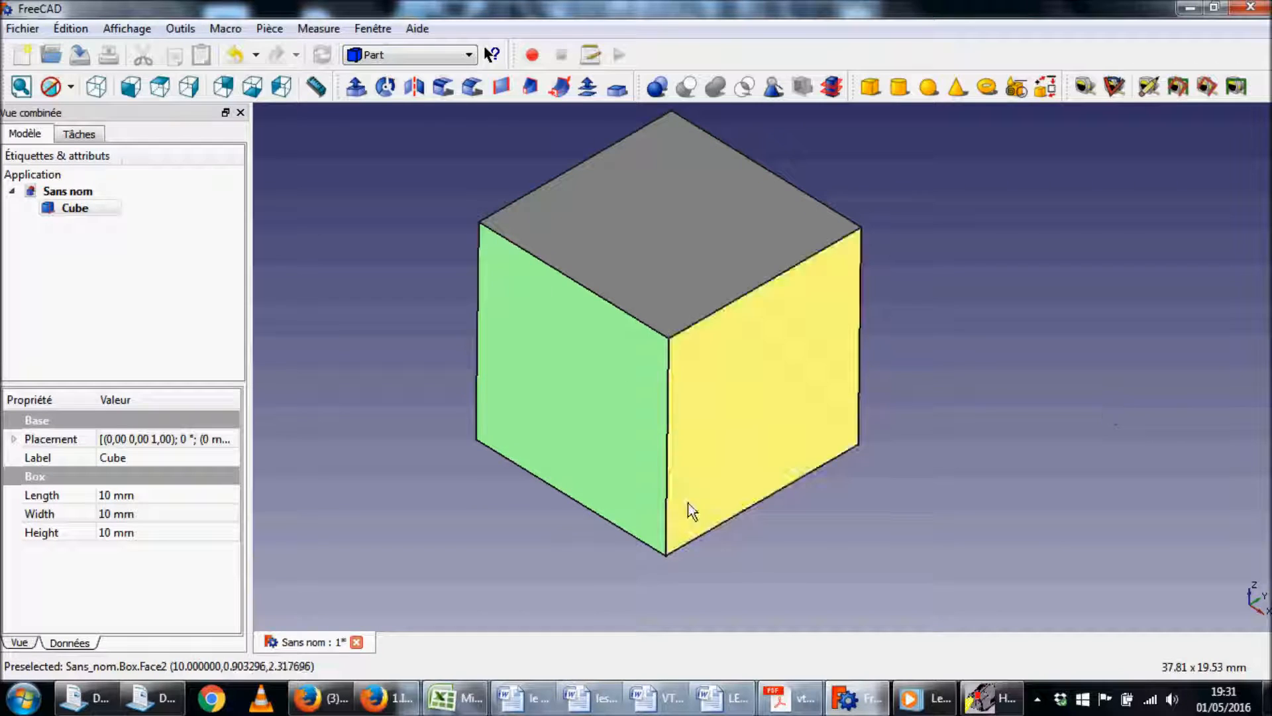
{"action": "left_click", "coordinate": [626, 236], "text": "ctrl"}
{"action": "left_click", "coordinate": [777, 379], "text": "ctrl"}
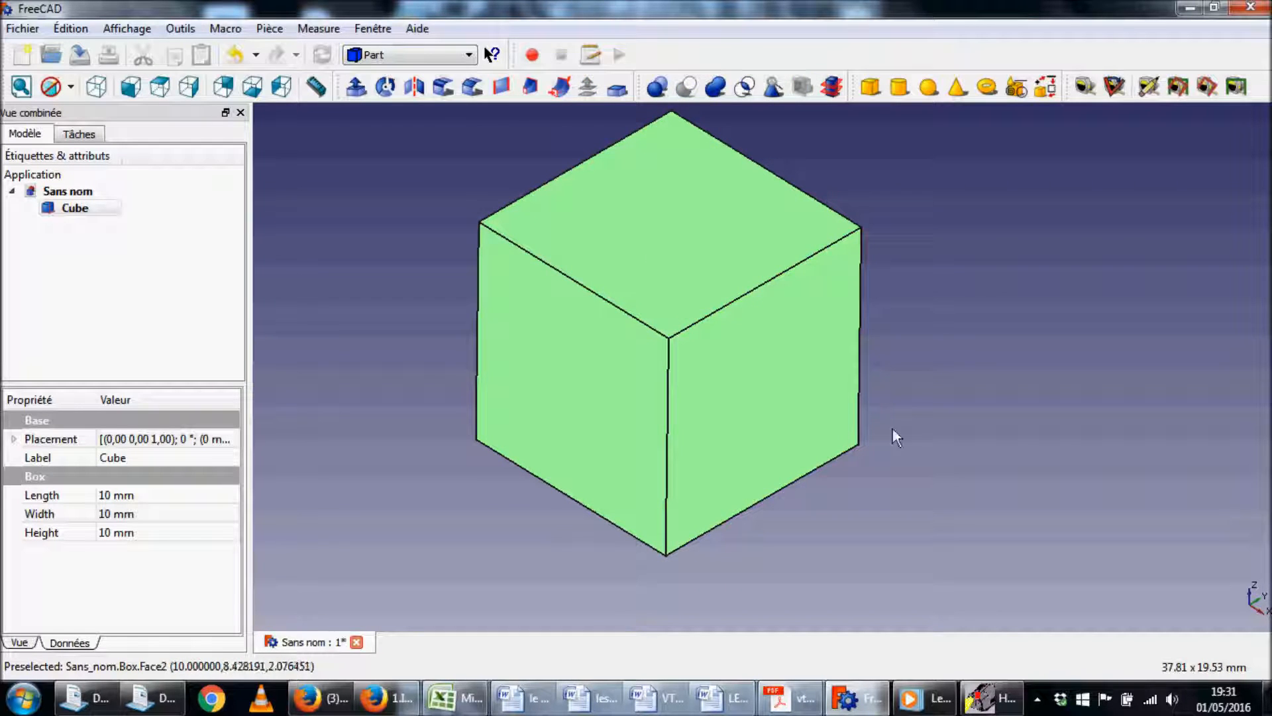
{"action": "left_click", "coordinate": [1043, 443]}
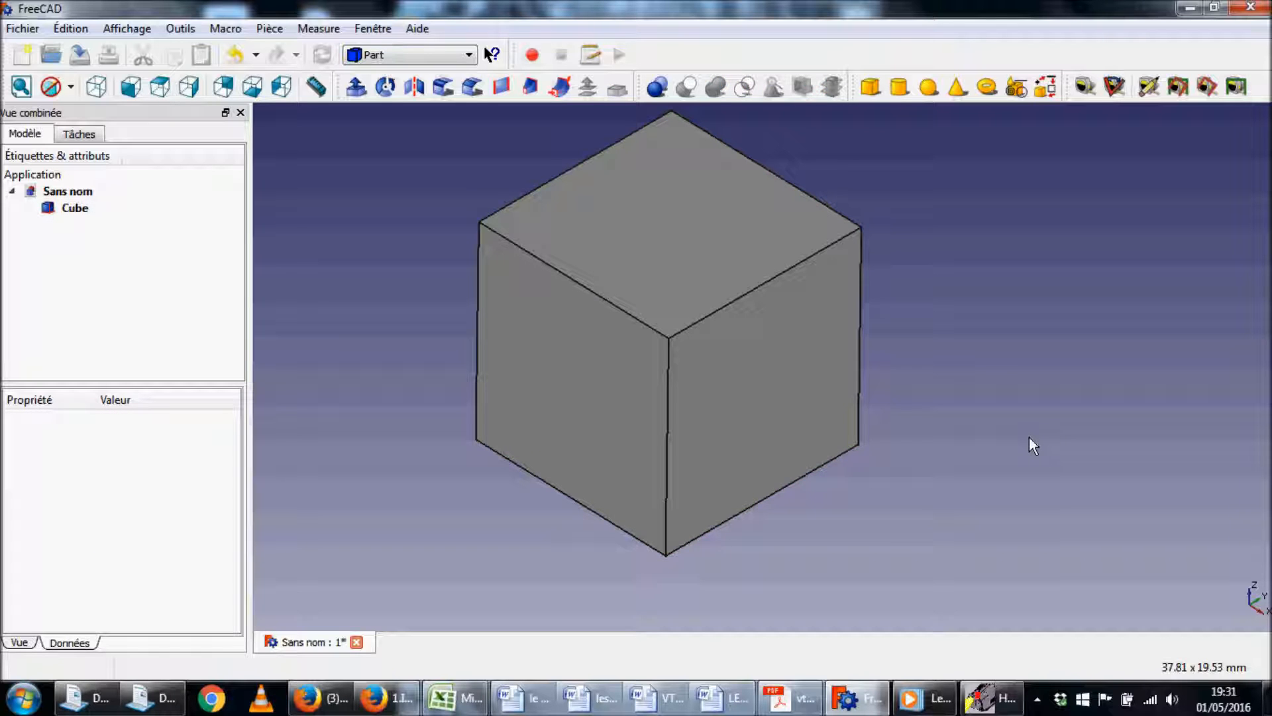
{"action": "middle_click_drag", "start_coordinate": [789, 397], "coordinate": [767, 458]}
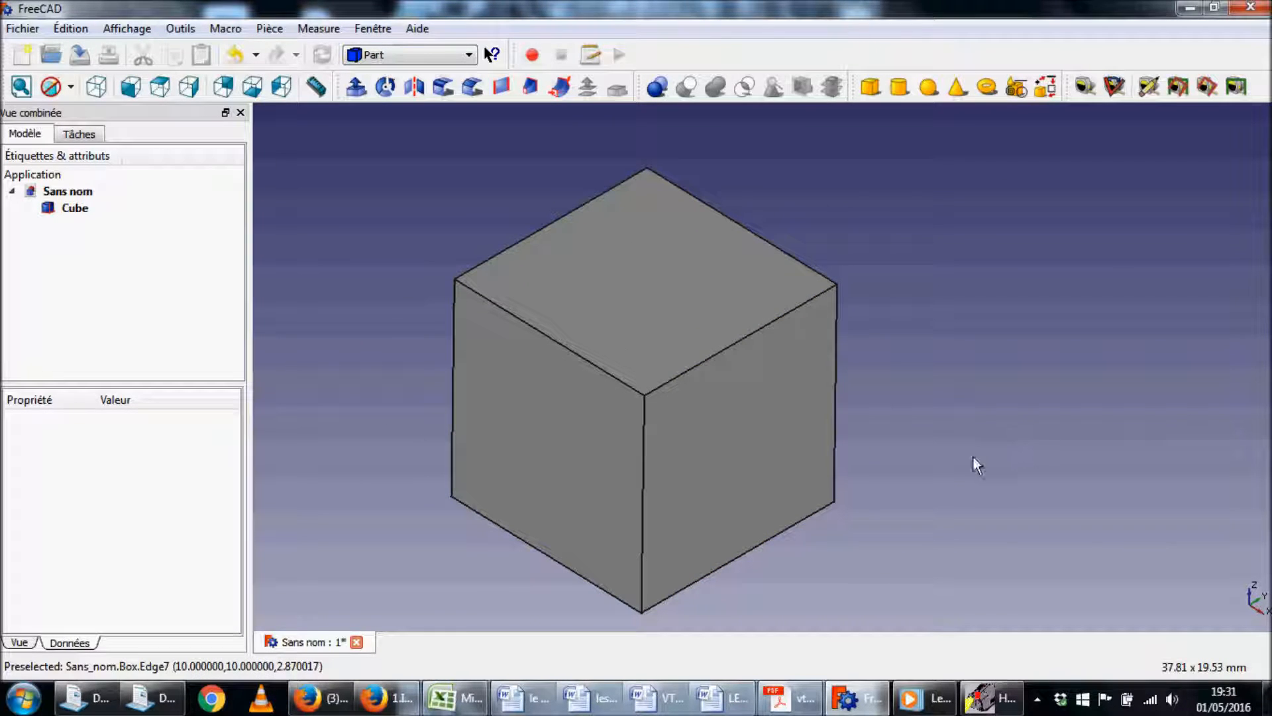
{"action": "middle_click_drag", "start_coordinate": [761, 457], "coordinate": [782, 412]}
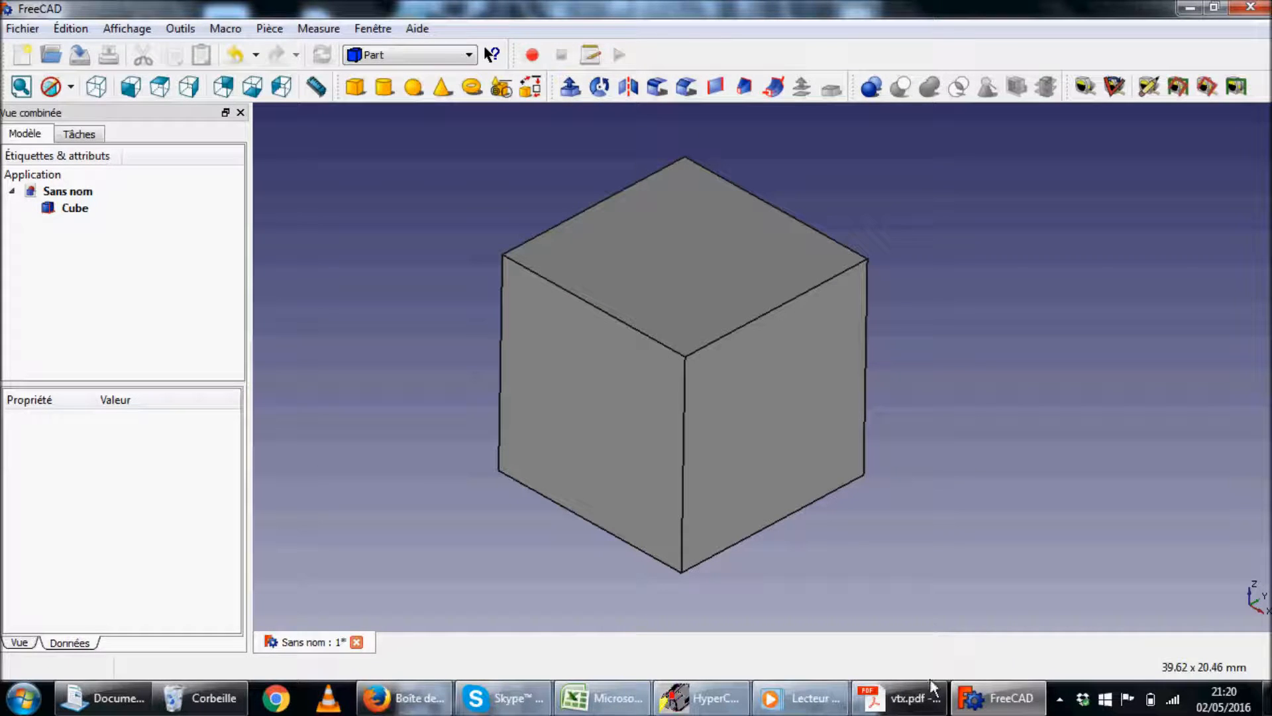
Select the cube's front face in FreeCAD to show its dimensions, and compare them with the motor support drawing in vtx.pdf.
{"action": "left_click", "coordinate": [903, 698]}
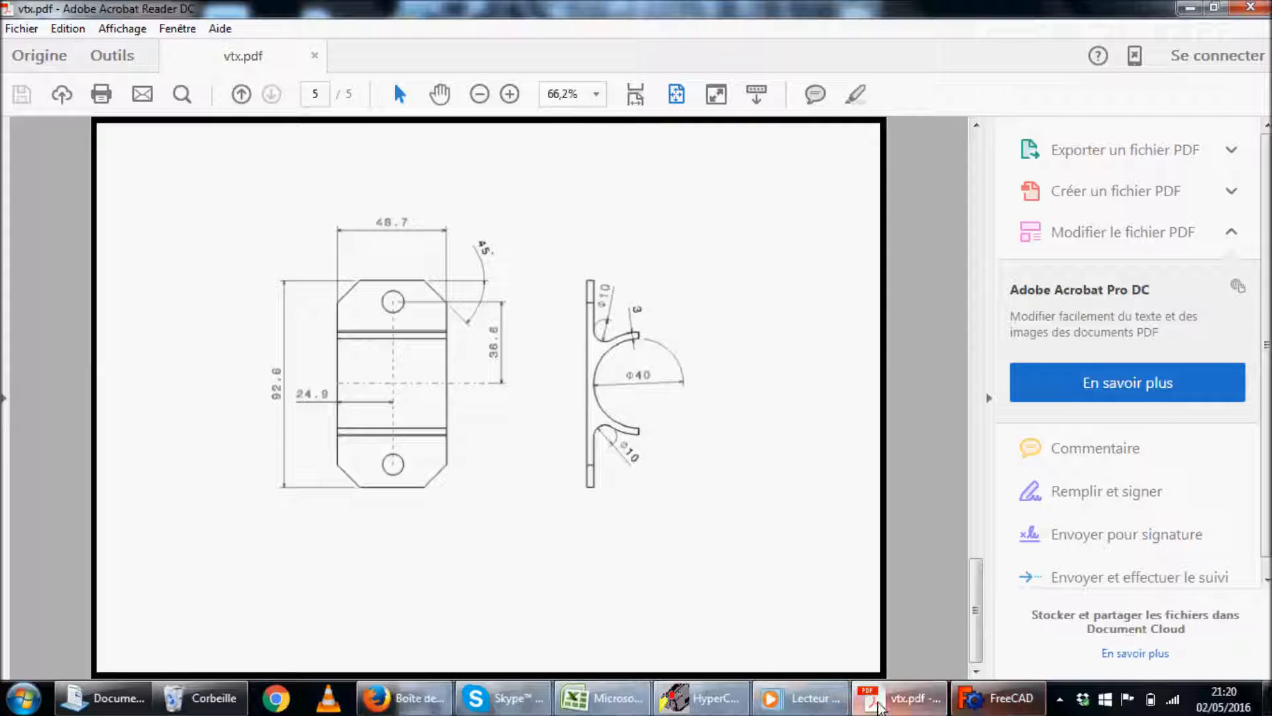
{"action": "left_click", "coordinate": [997, 697]}
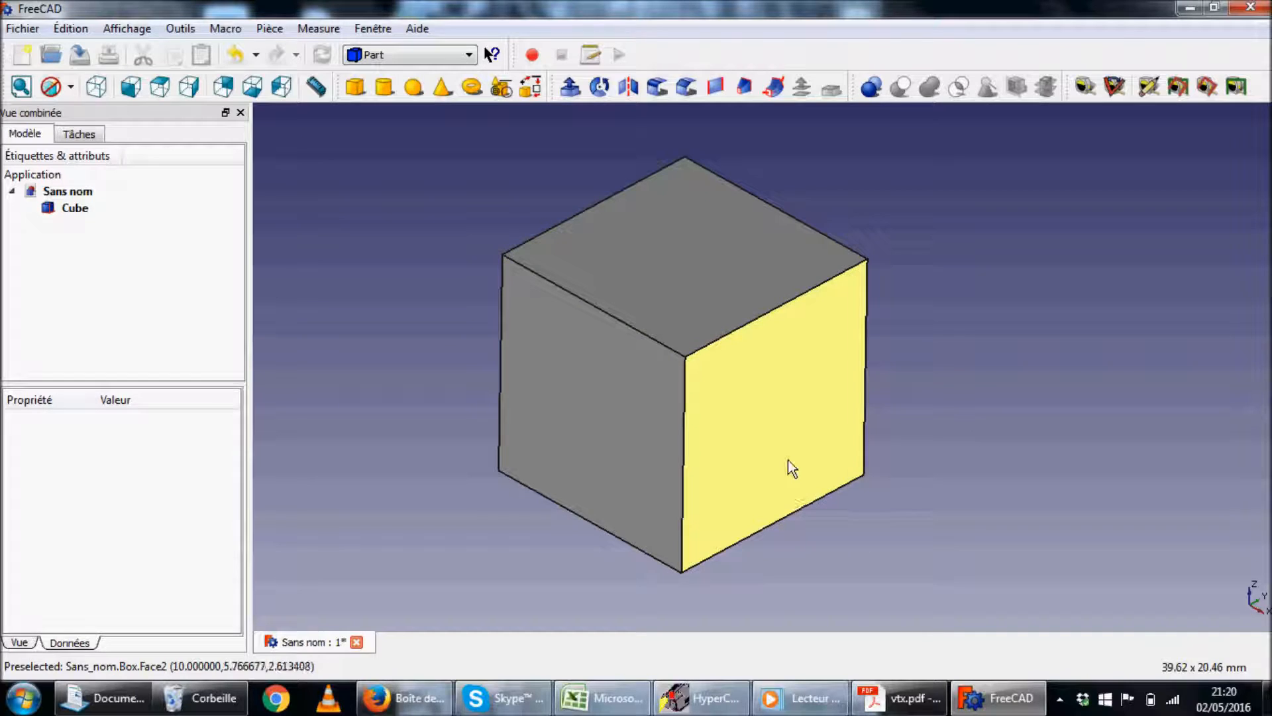
{"action": "left_click", "coordinate": [663, 434]}
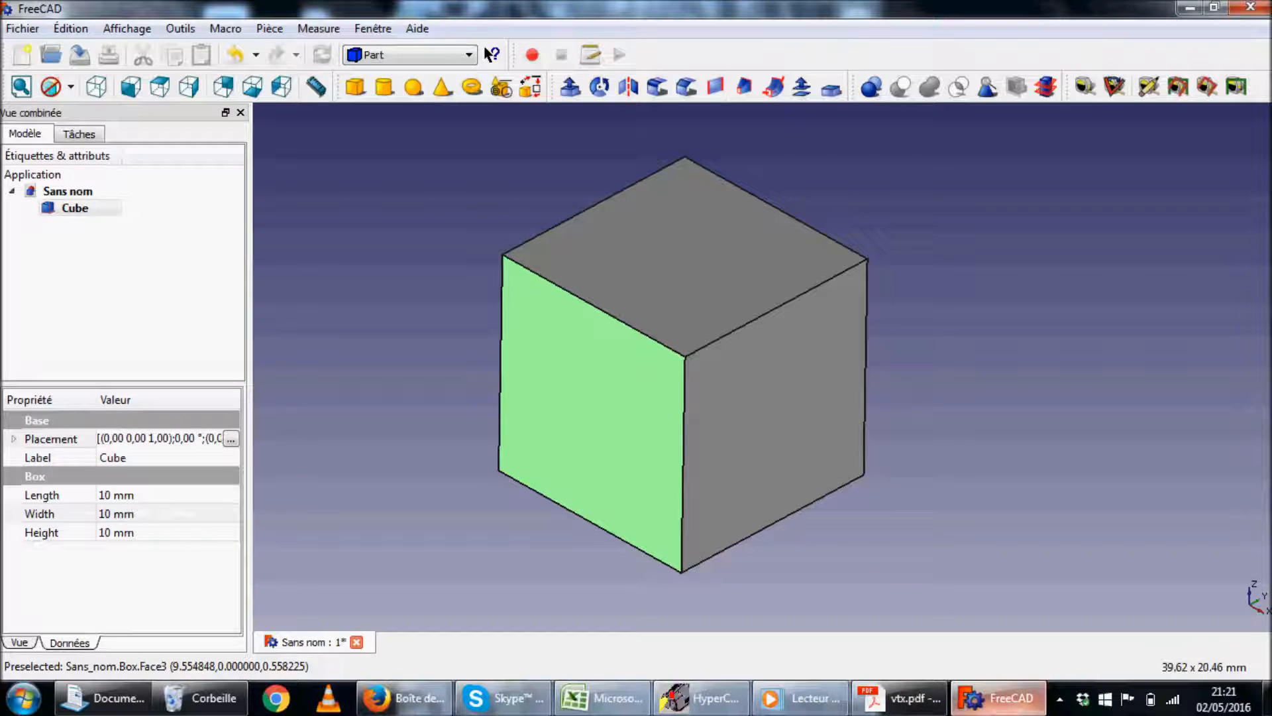
{"action": "left_click", "coordinate": [906, 698]}
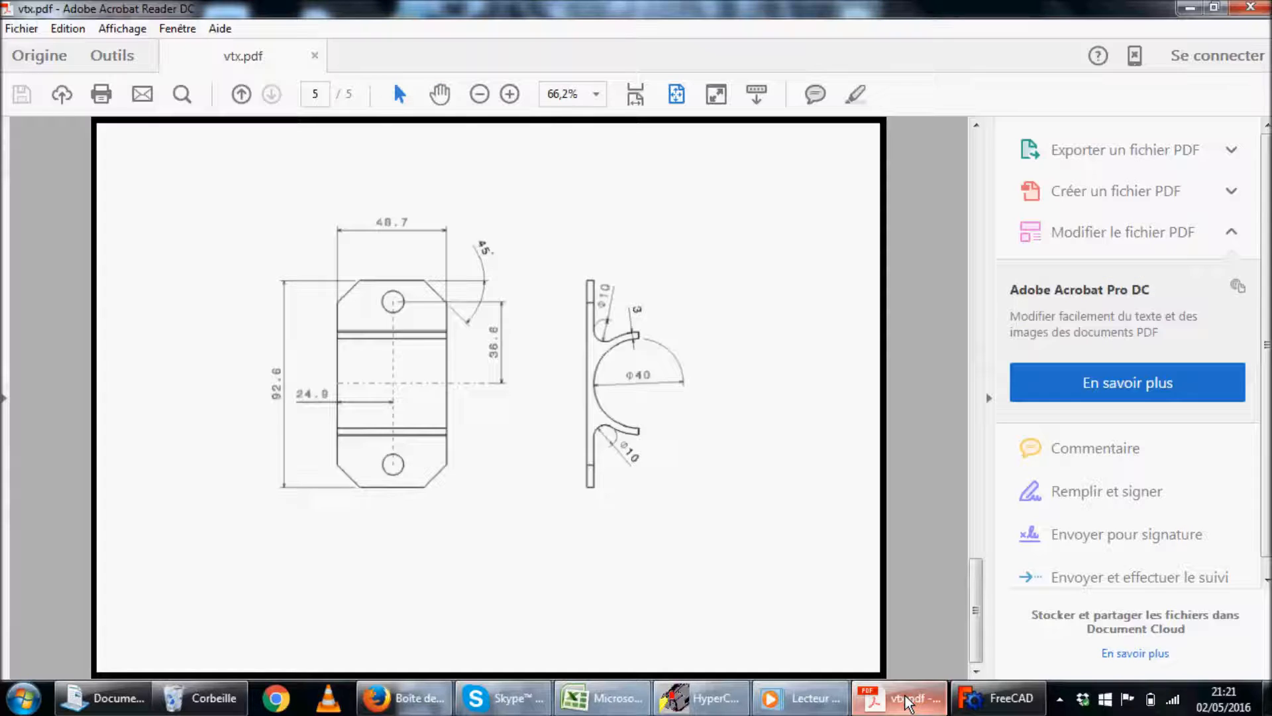
Switch from the drawing back to FreeCAD and set the cube's length to 92,6 mm.
{"action": "left_click", "coordinate": [906, 699]}
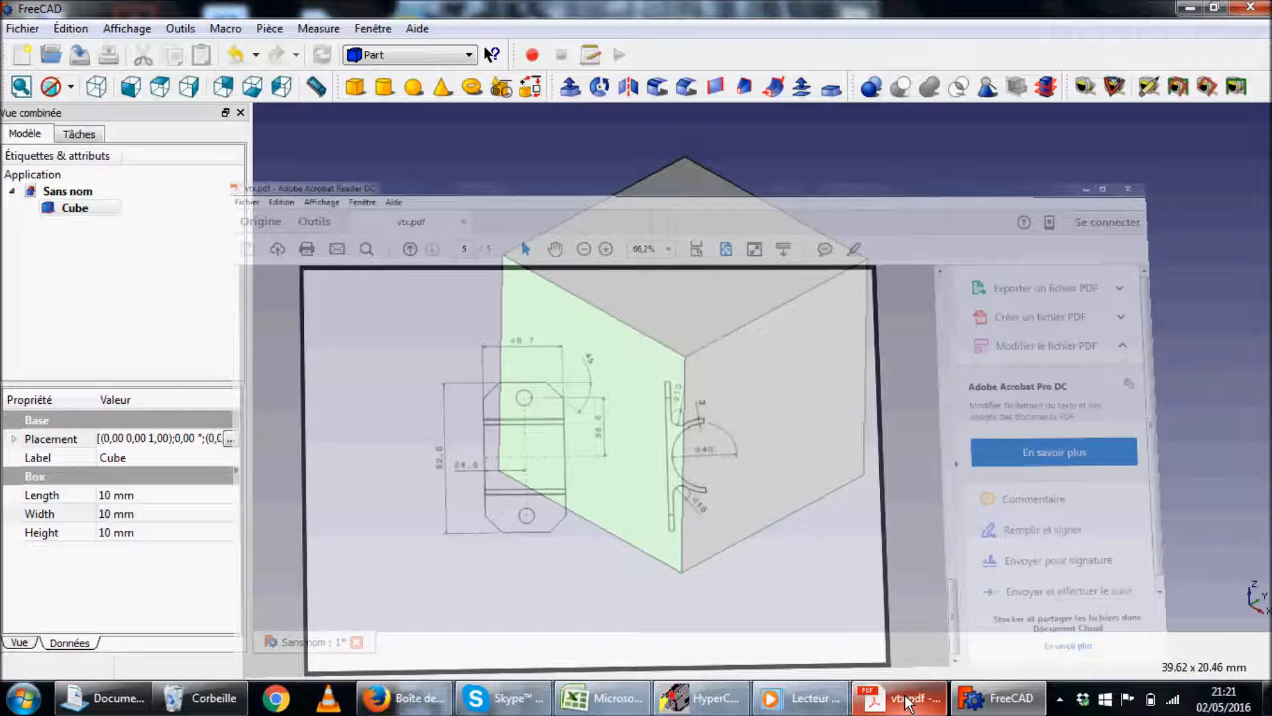
{"action": "left_click", "coordinate": [162, 497]}
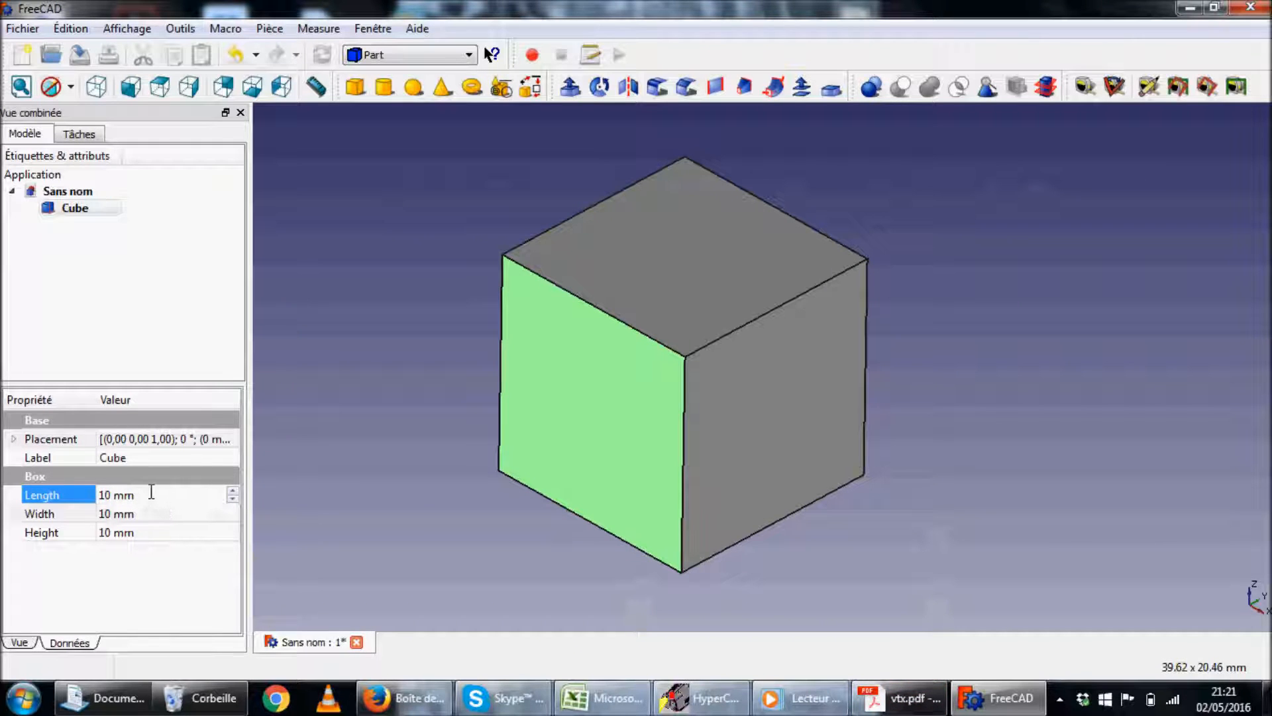
{"action": "left_click_drag", "start_coordinate": [151, 496], "coordinate": [32, 508]}
{"action": "type", "text": "92,6"}
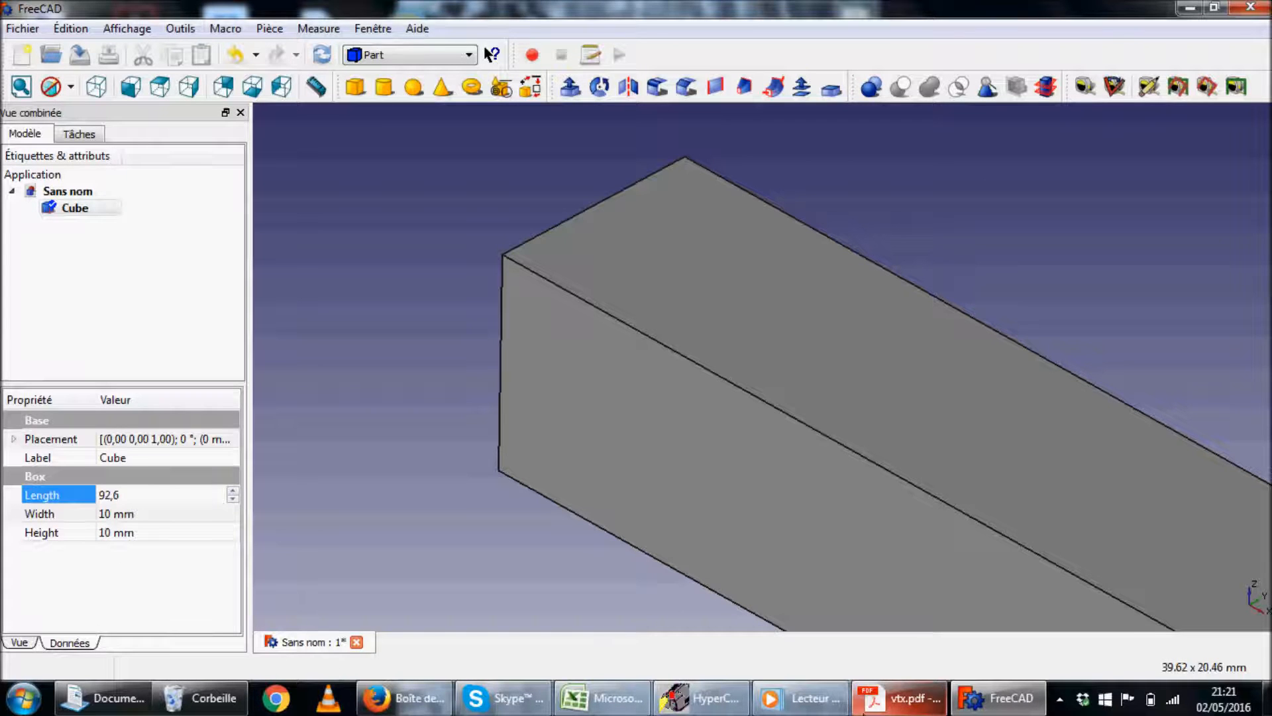
Check the plate width in the vtx.pdf drawing, and set the cube's width to 48,7 mm in FreeCAD.
{"action": "left_click", "coordinate": [875, 699]}
{"action": "left_click", "coordinate": [873, 701]}
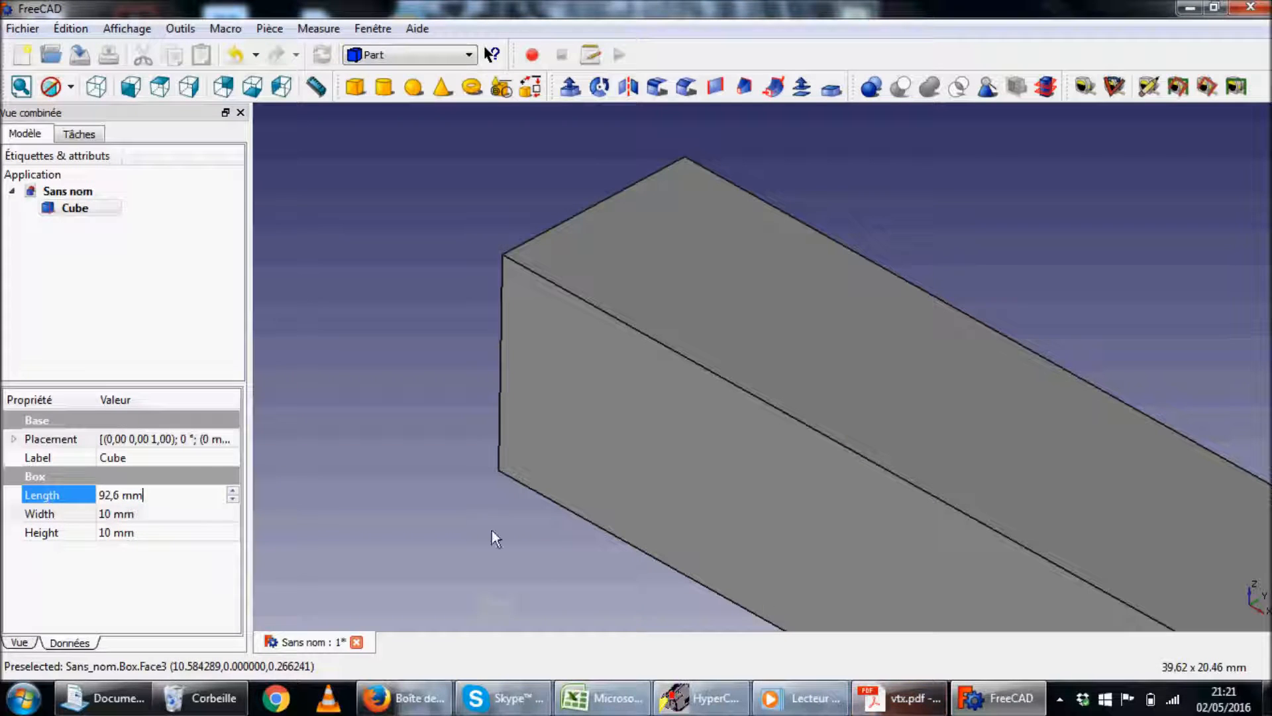
{"action": "left_click", "coordinate": [147, 514]}
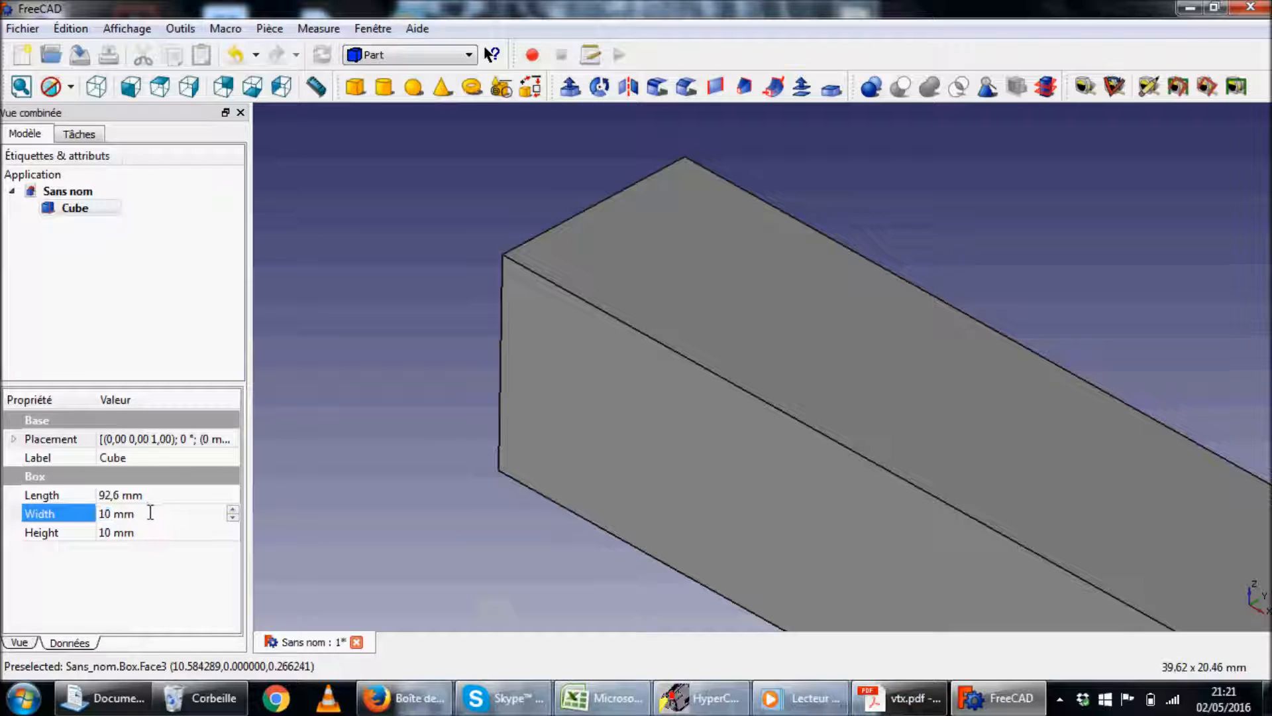
{"action": "type", "text": "1"}
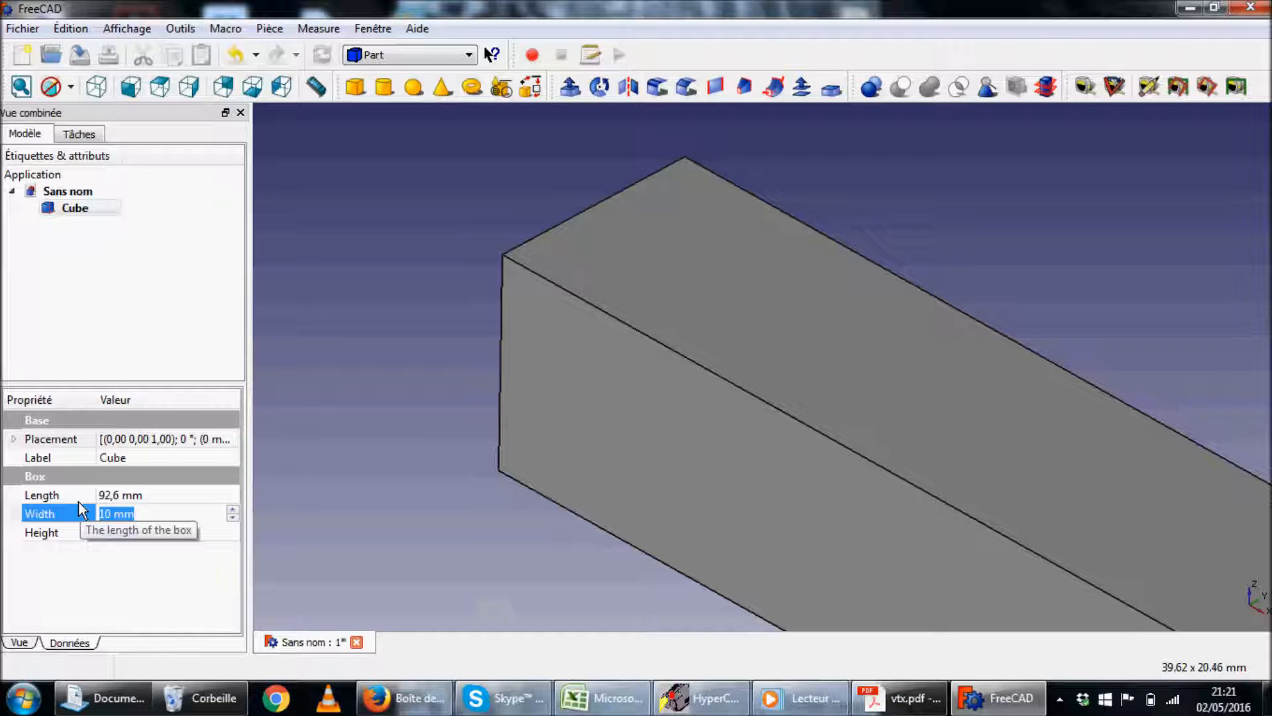
{"action": "type", "text": "_"}
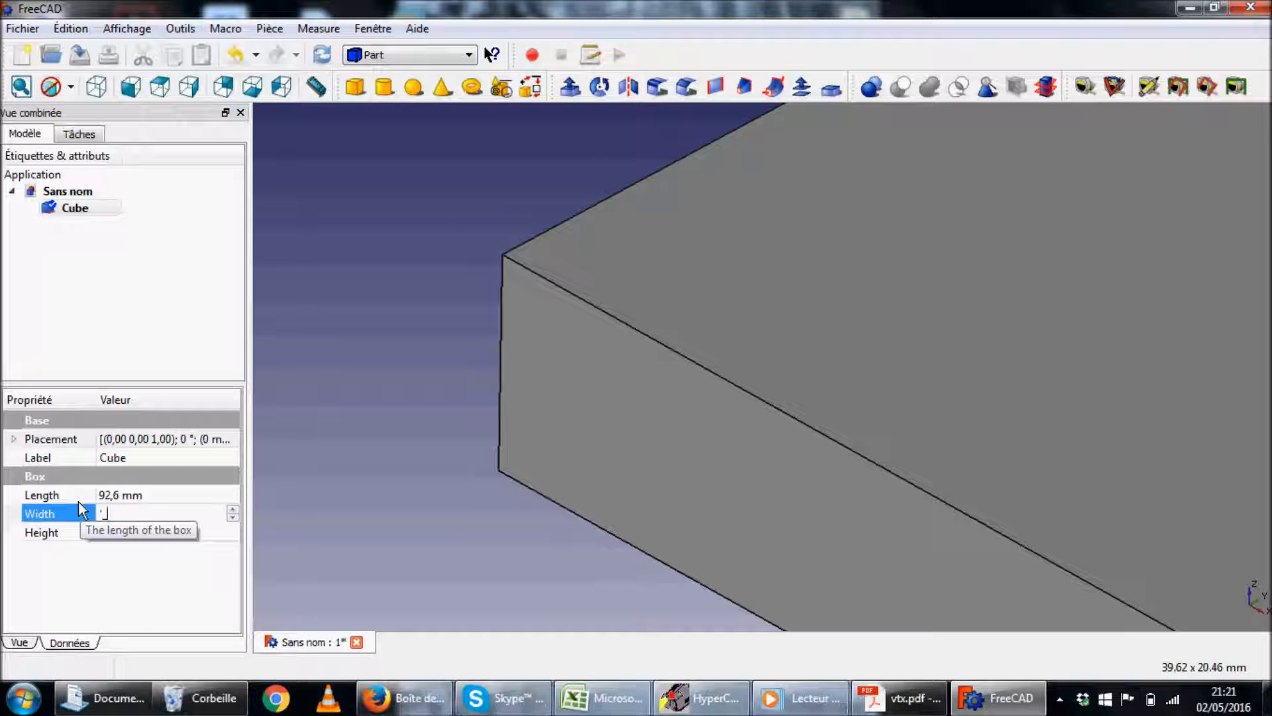
{"action": "key", "text": "BackSpace"}
{"action": "key", "text": "BackSpace"}
{"action": "type", "text": "4"}
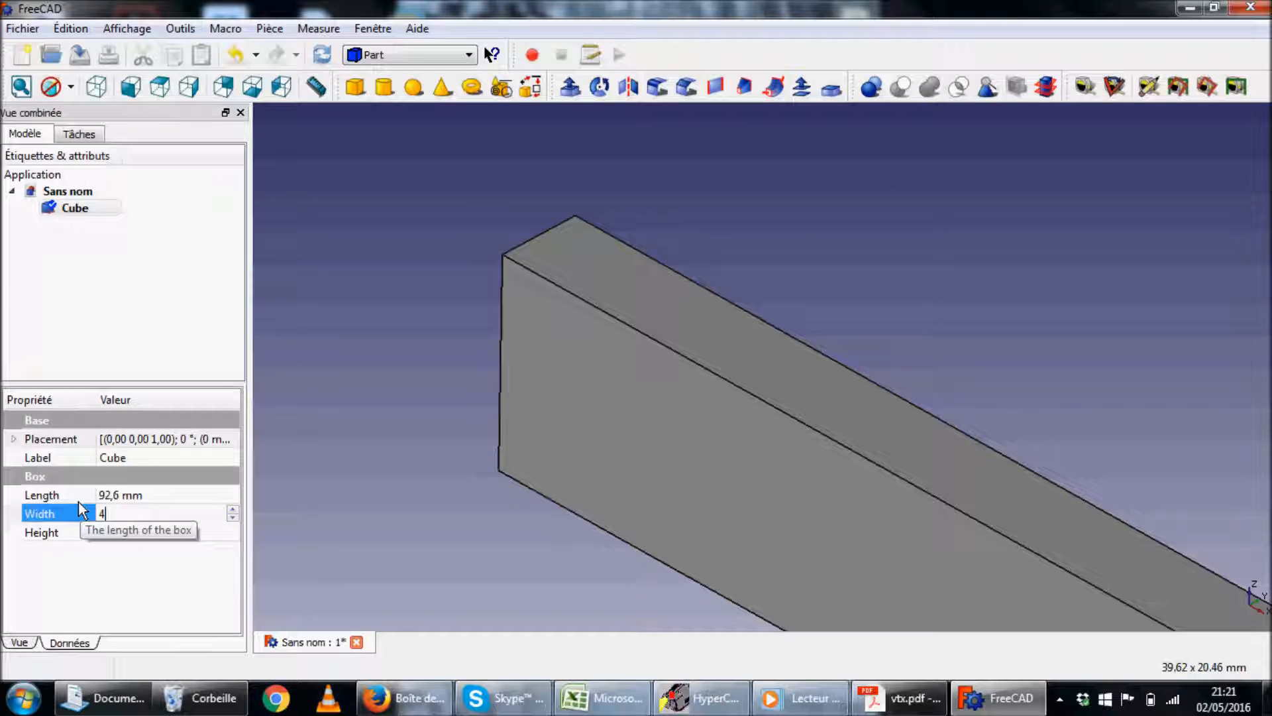
{"action": "type", "text": "8,7"}
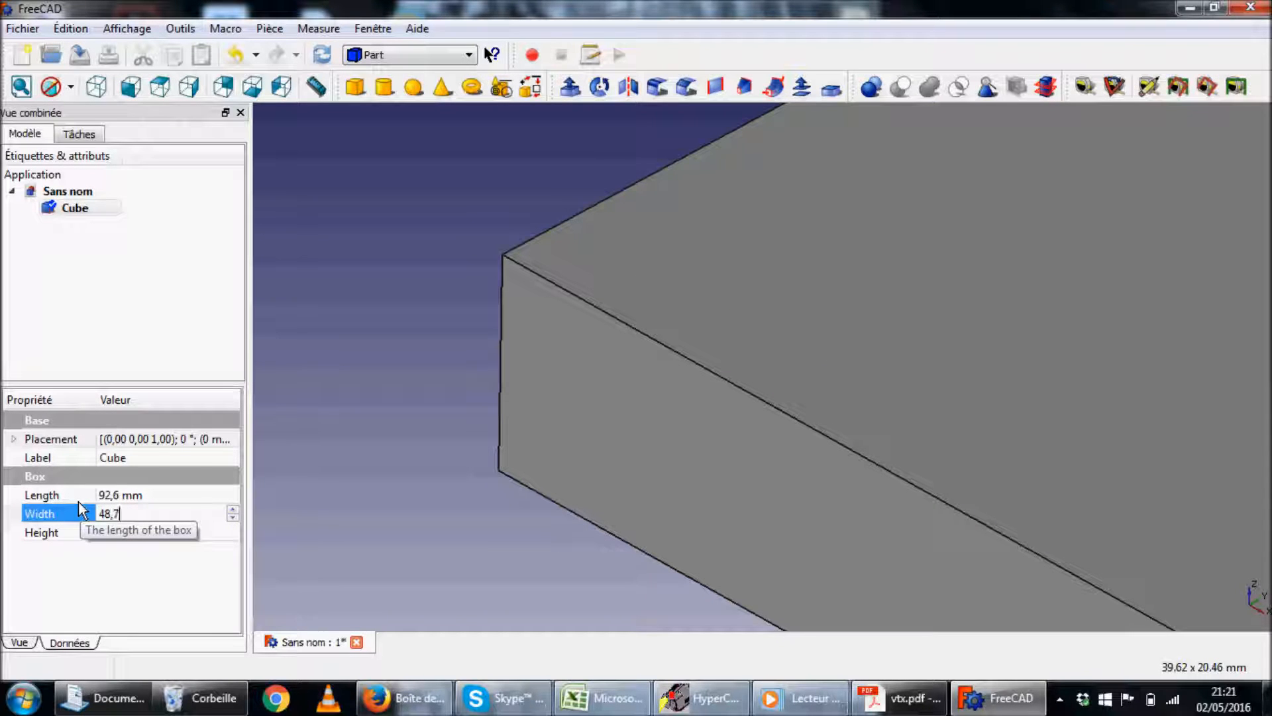
{"action": "key", "text": "Return"}
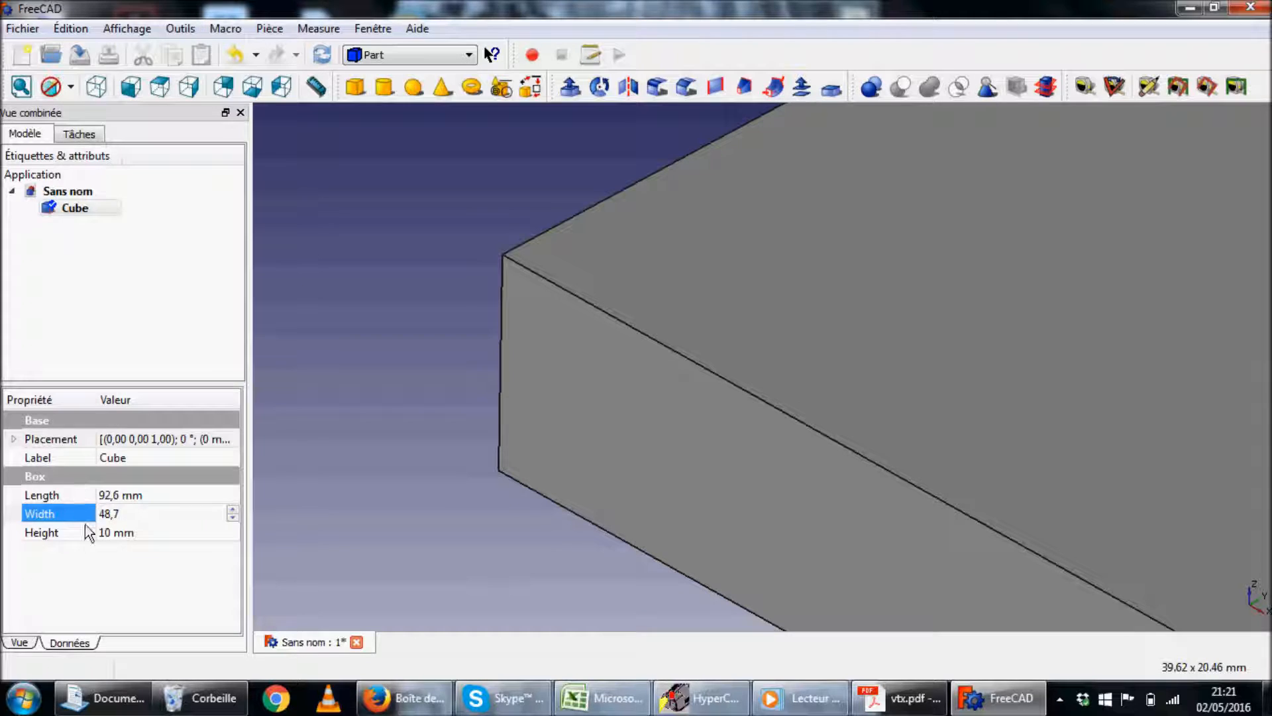
Set the cube's height to 3 mm and show the whole plate in the axonometric view.
{"action": "left_click", "coordinate": [161, 532]}
{"action": "left_click_drag", "start_coordinate": [167, 532], "coordinate": [69, 530]}
{"action": "left_click", "coordinate": [149, 532]}
{"action": "left_click_drag", "start_coordinate": [150, 532], "coordinate": [32, 518]}
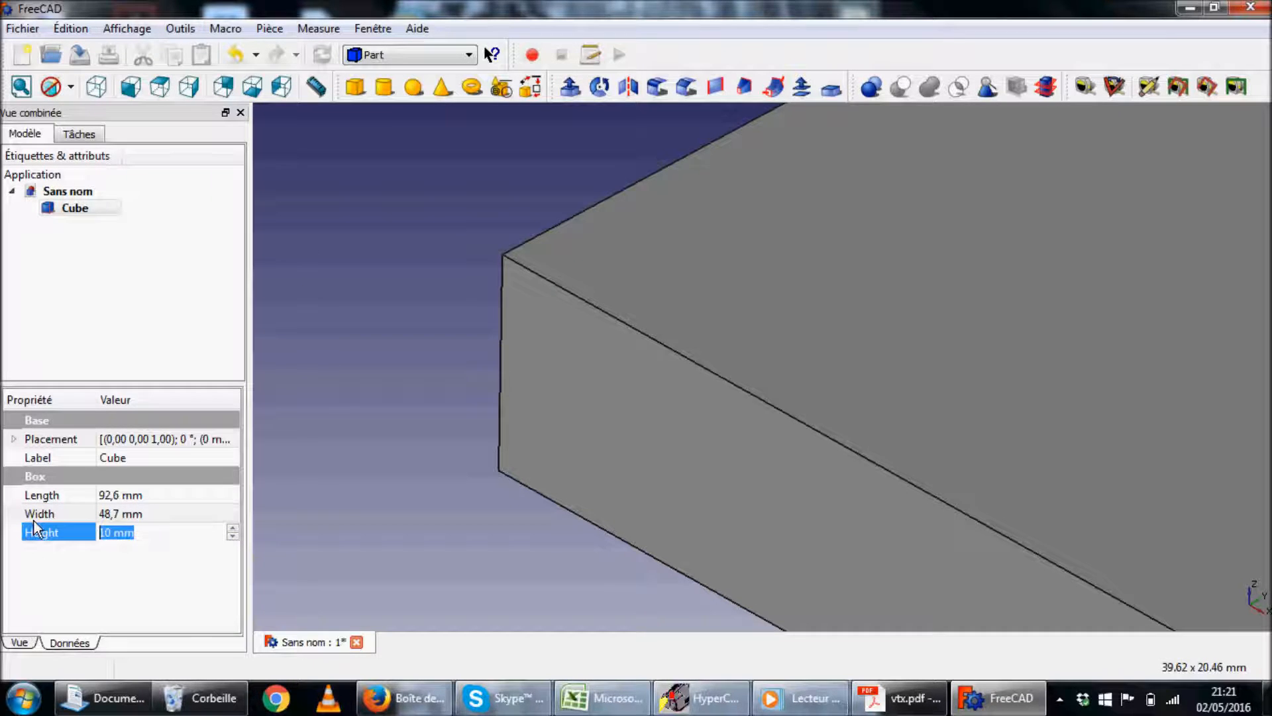
{"action": "type", "text": "3"}
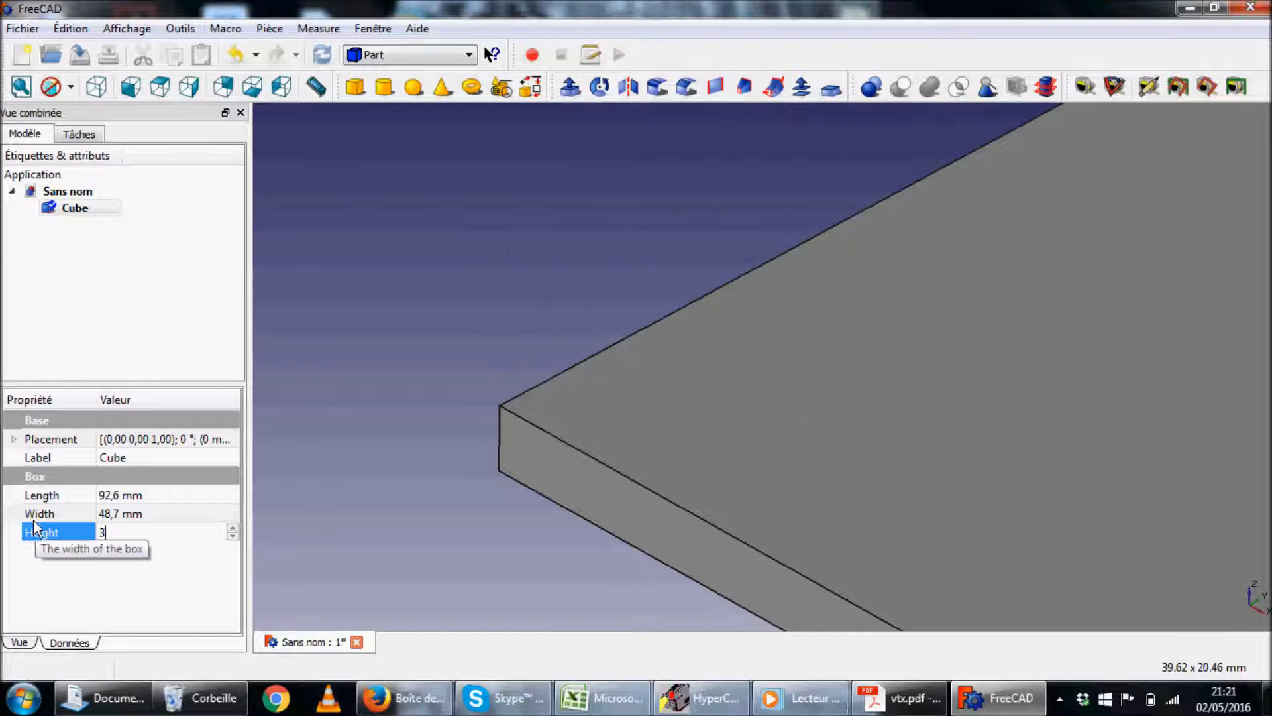
{"action": "left_click", "coordinate": [98, 88]}
{"action": "scroll", "coordinate": [562, 371], "scroll_direction": "down", "scroll_amount": 8}
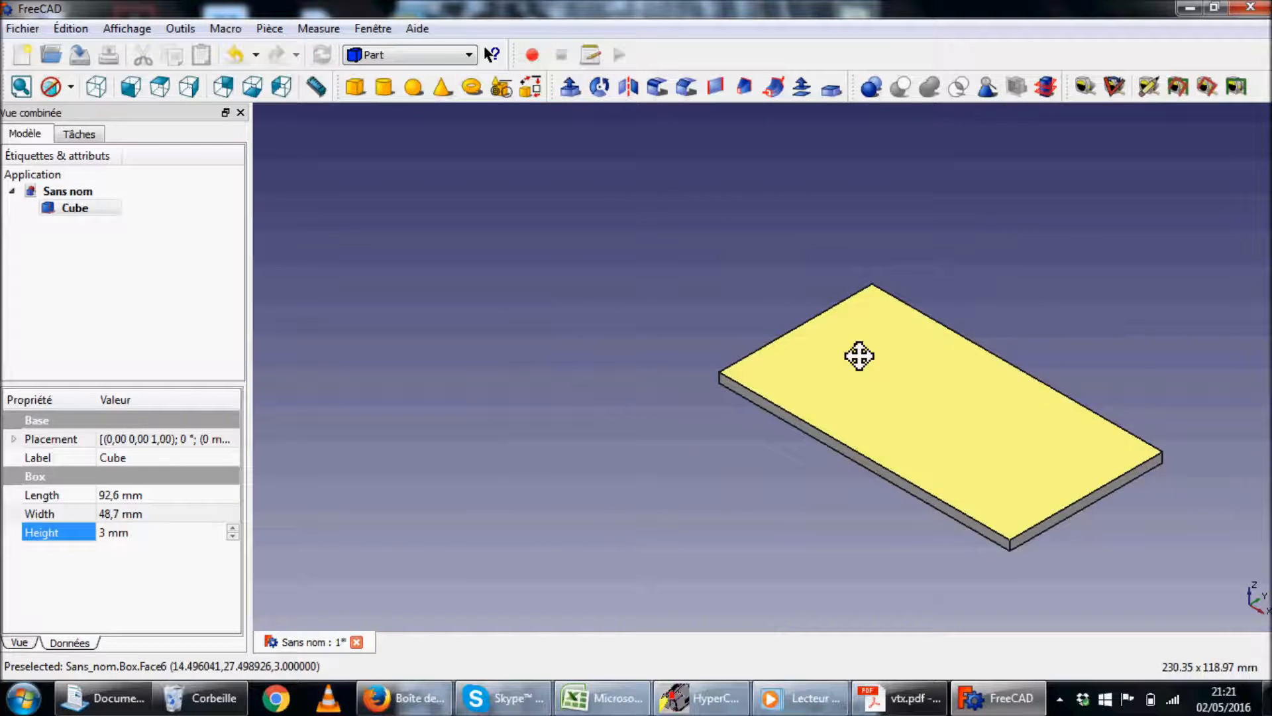
{"action": "mouse_move", "coordinate": [895, 422]}
{"action": "middle_mouse_down"}
{"action": "mouse_move", "coordinate": [906, 453]}
{"action": "mouse_move", "coordinate": [905, 407]}
{"action": "middle_mouse_up"}
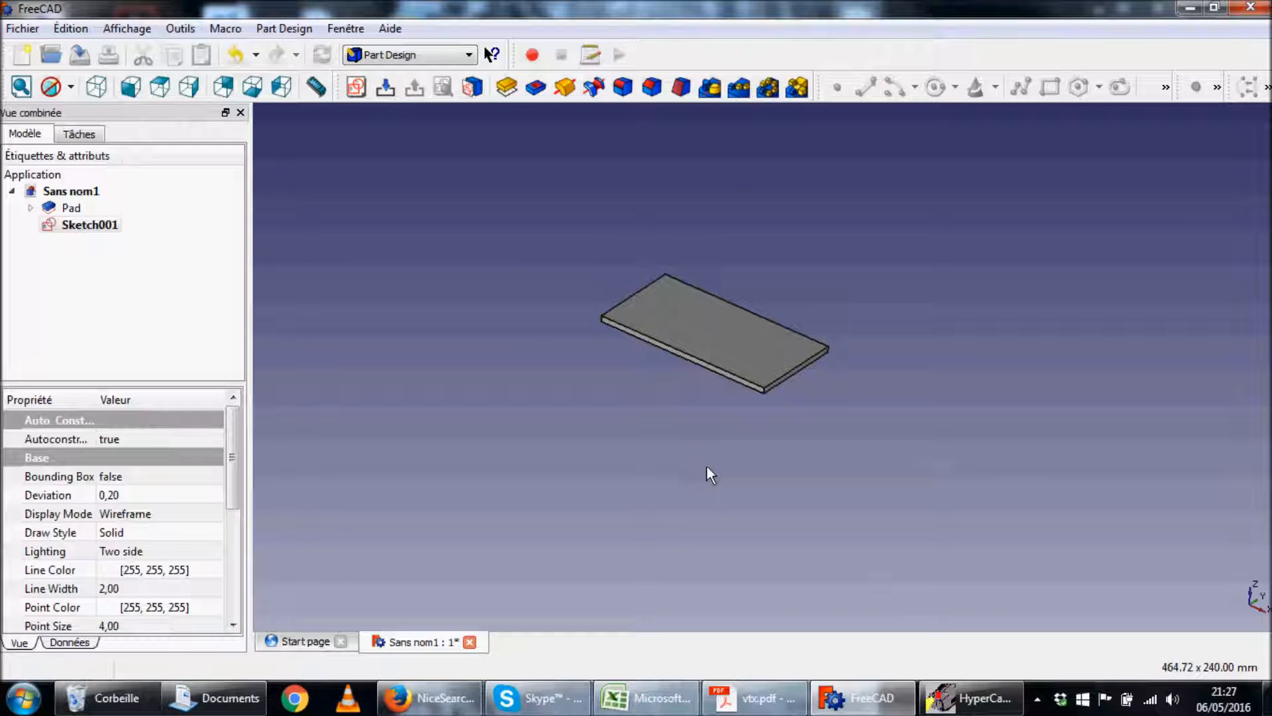
Inspect the padded plate in the Part Design document, and consult the motor support drawing in vtx.pdf.
{"action": "middle_click_drag", "start_coordinate": [805, 477], "coordinate": [807, 491]}
{"action": "middle_click_drag", "start_coordinate": [632, 414], "coordinate": [631, 466]}
{"action": "left_click", "coordinate": [756, 698]}
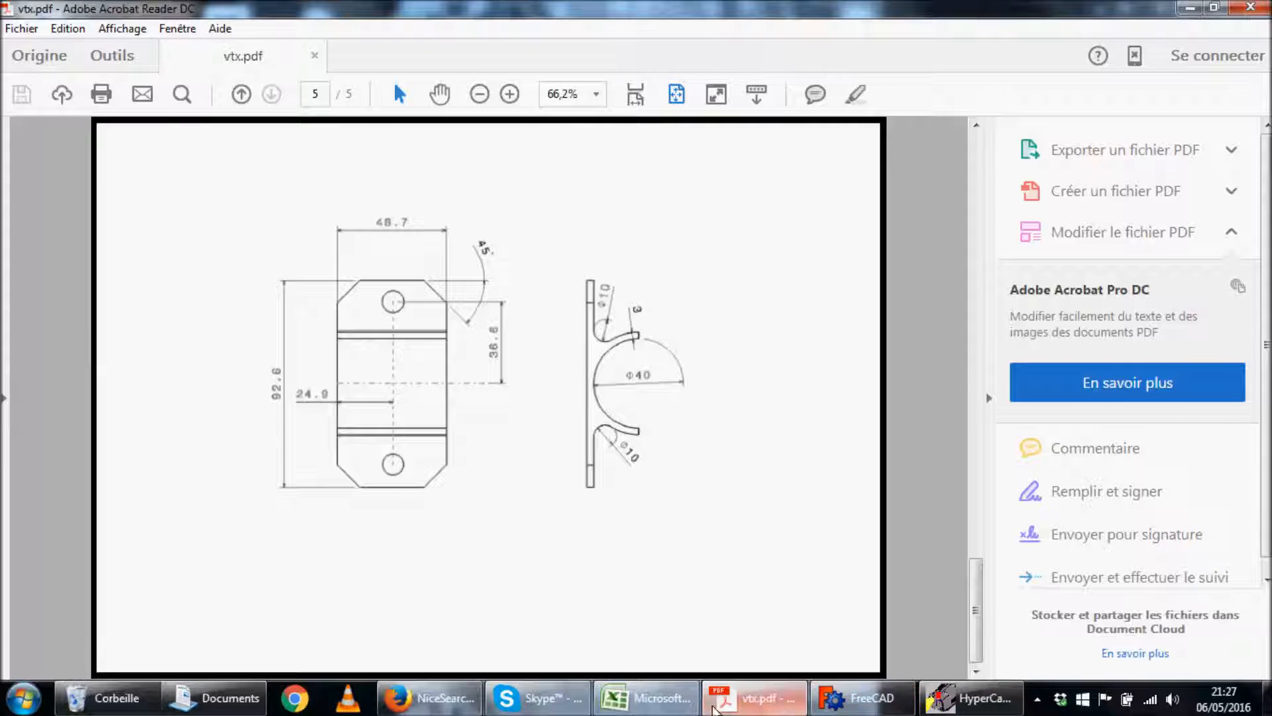
{"action": "left_click", "coordinate": [842, 706]}
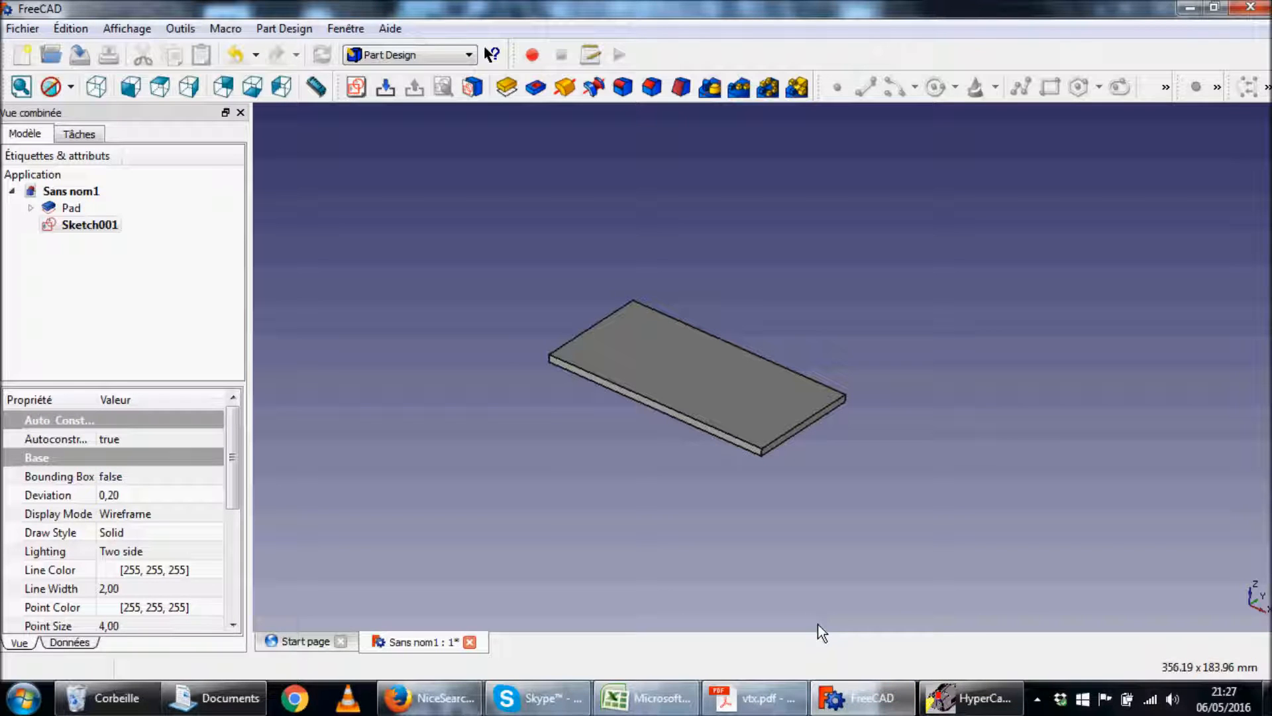
Create a new sketch on the XZ plane with an offset of 0,00.
{"action": "scroll", "coordinate": [656, 457], "scroll_direction": "down", "scroll_amount": 1}
{"action": "middle_click_drag", "start_coordinate": [656, 457], "coordinate": [806, 446]}
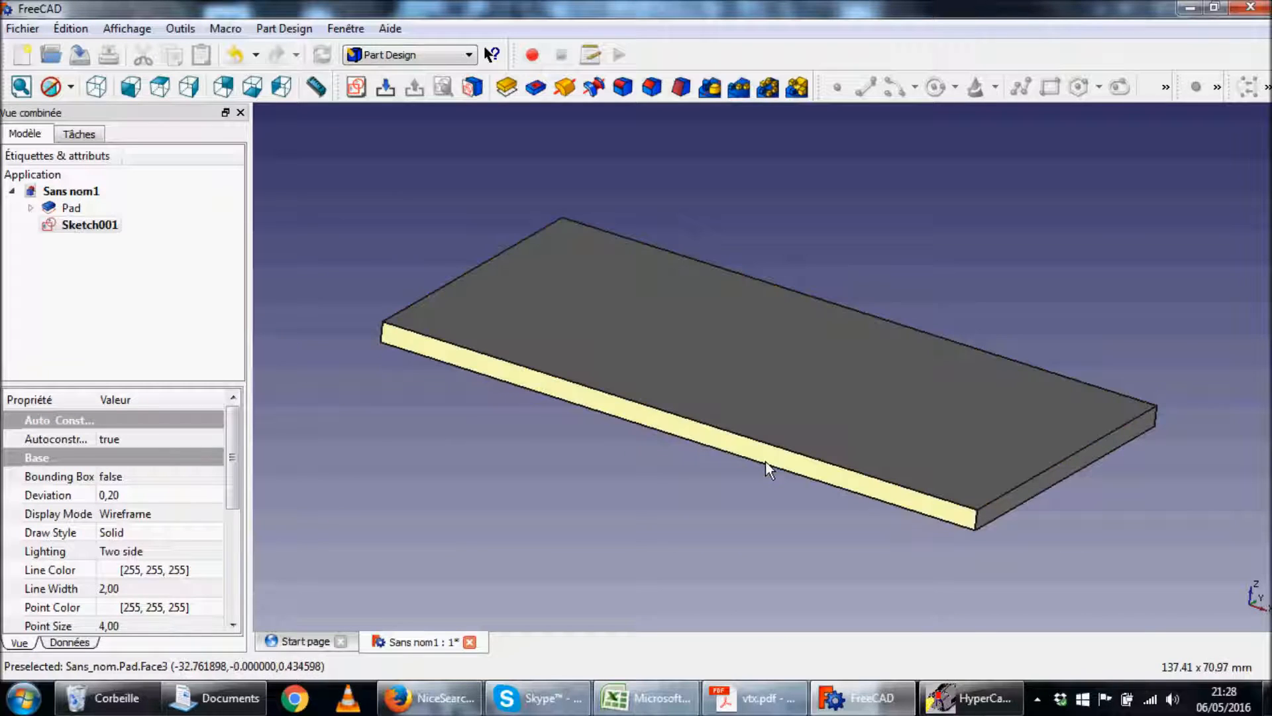
{"action": "left_click", "coordinate": [356, 87]}
{"action": "left_click", "coordinate": [592, 321]}
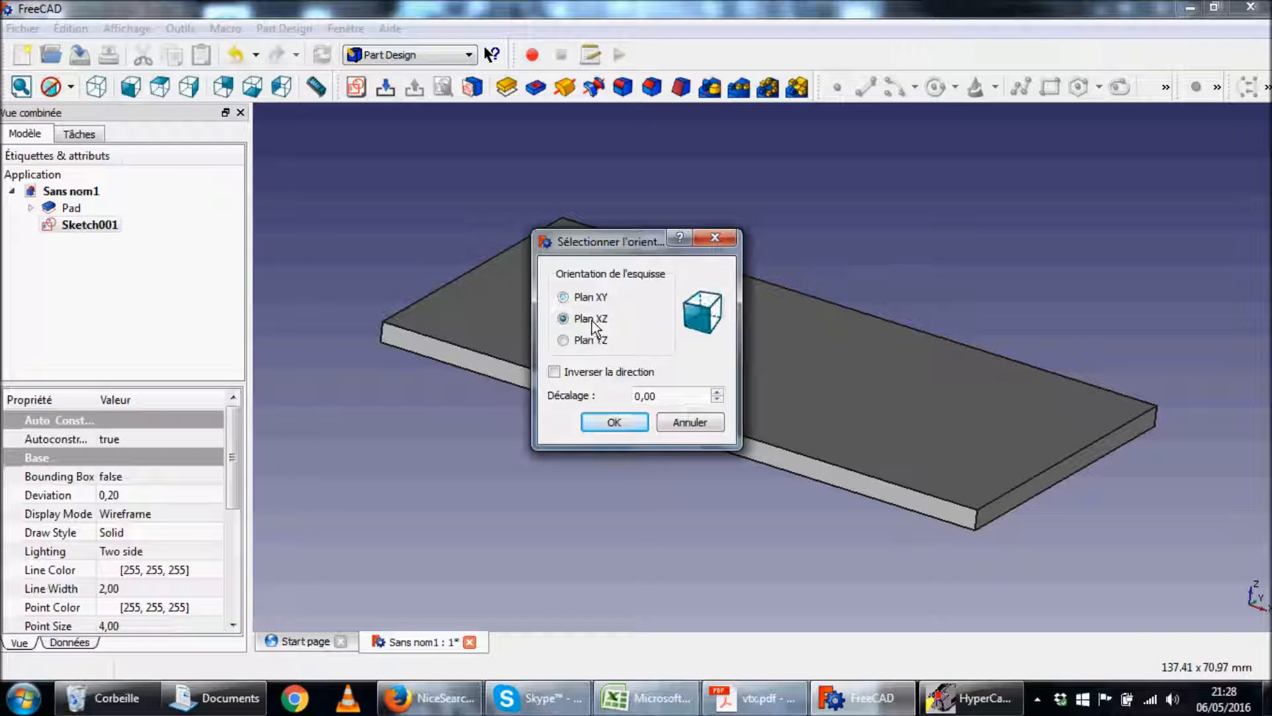
{"action": "left_click", "coordinate": [615, 424]}
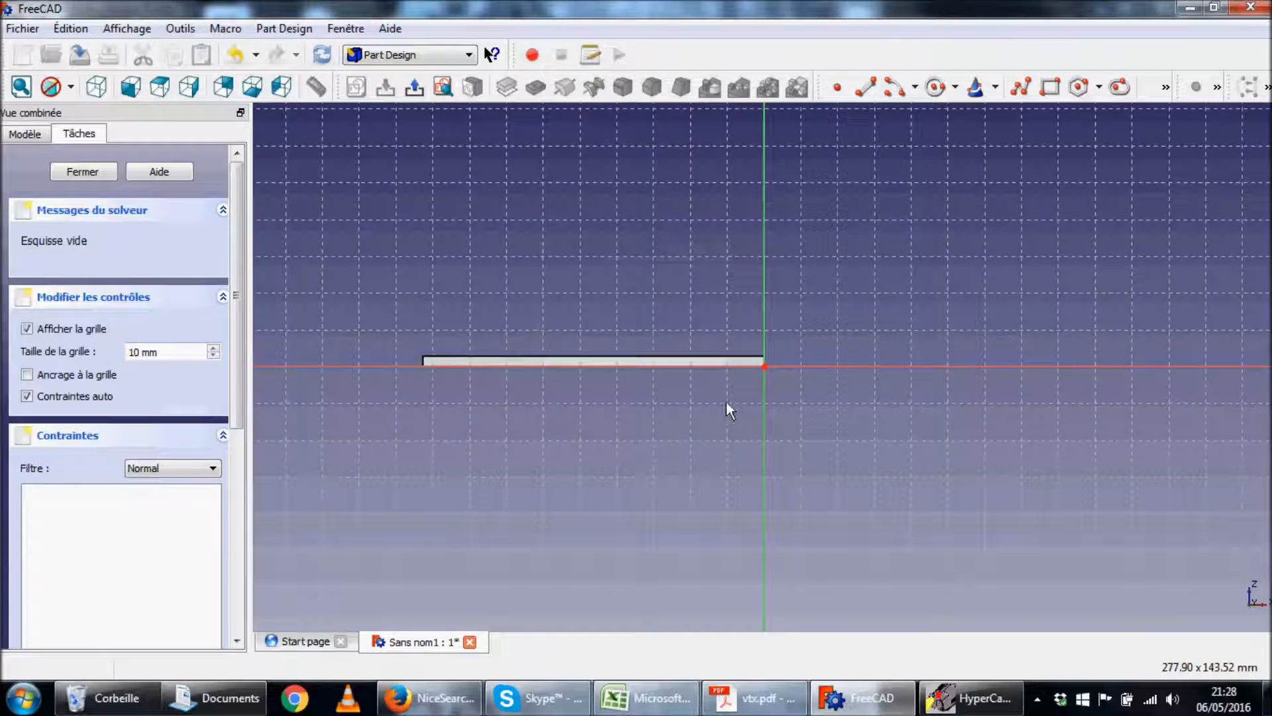
{"action": "middle_click_drag", "start_coordinate": [659, 363], "coordinate": [797, 369]}
{"action": "scroll", "coordinate": [796, 369], "scroll_direction": "down", "scroll_amount": 1}
{"action": "mouse_move", "coordinate": [891, 388]}
{"action": "middle_mouse_down"}
{"action": "mouse_move", "coordinate": [828, 457]}
{"action": "mouse_move", "coordinate": [727, 397]}
{"action": "mouse_move", "coordinate": [757, 368]}
{"action": "middle_mouse_up"}
{"action": "scroll", "coordinate": [823, 434], "scroll_direction": "up", "scroll_amount": 2}
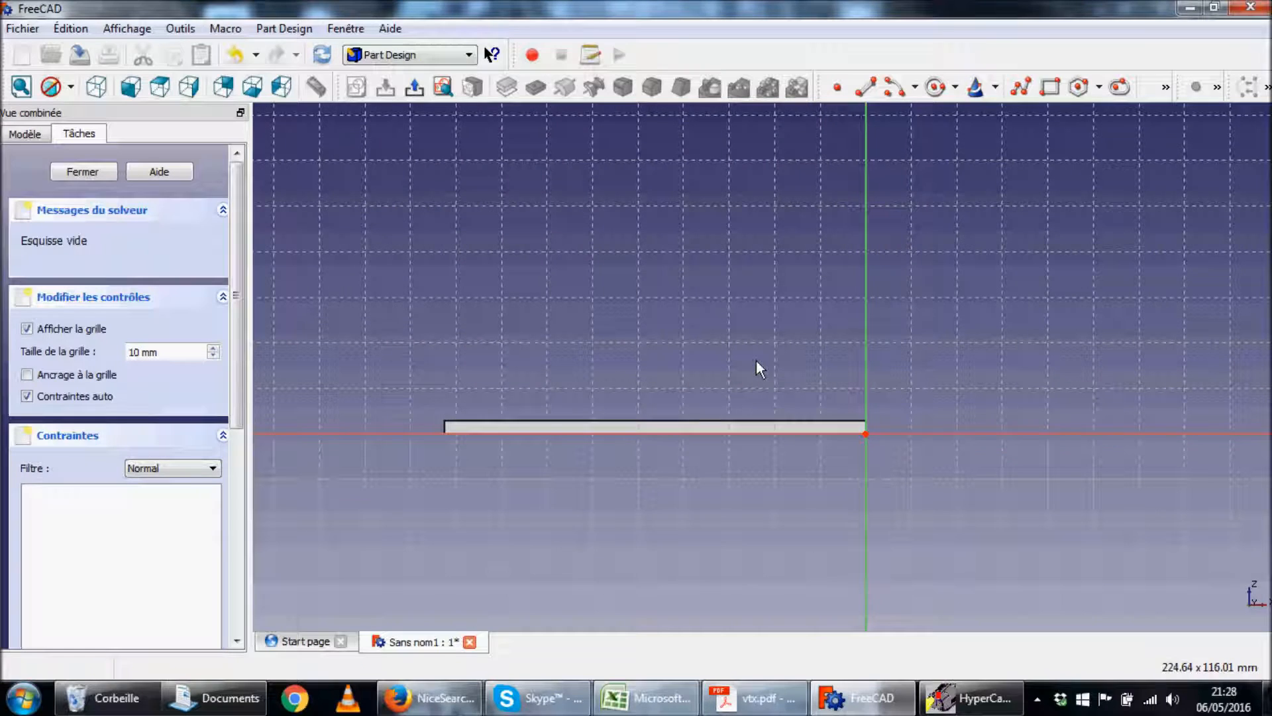
Sketch a circle above the plate, centred about 54 mm from the vertical axis and 24 mm above the horizontal axis.
{"action": "left_click", "coordinate": [940, 89]}
{"action": "left_click", "coordinate": [621, 322]}
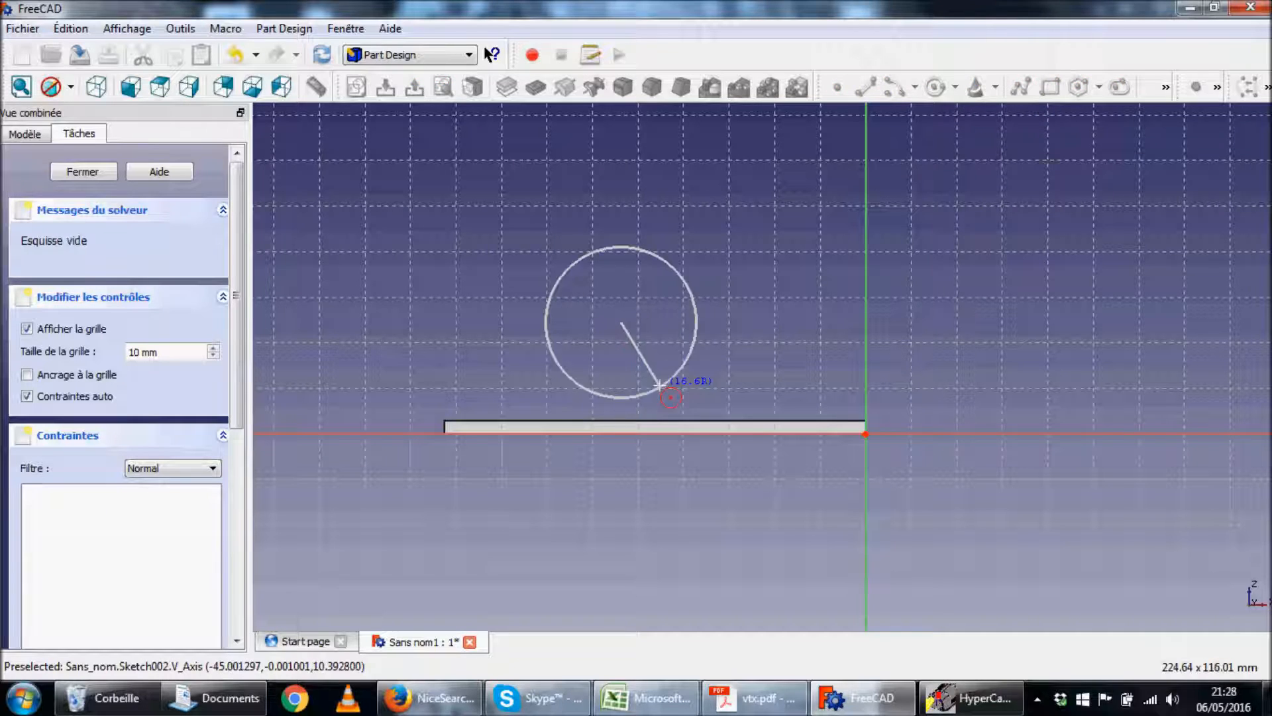
{"action": "left_click", "coordinate": [673, 412]}
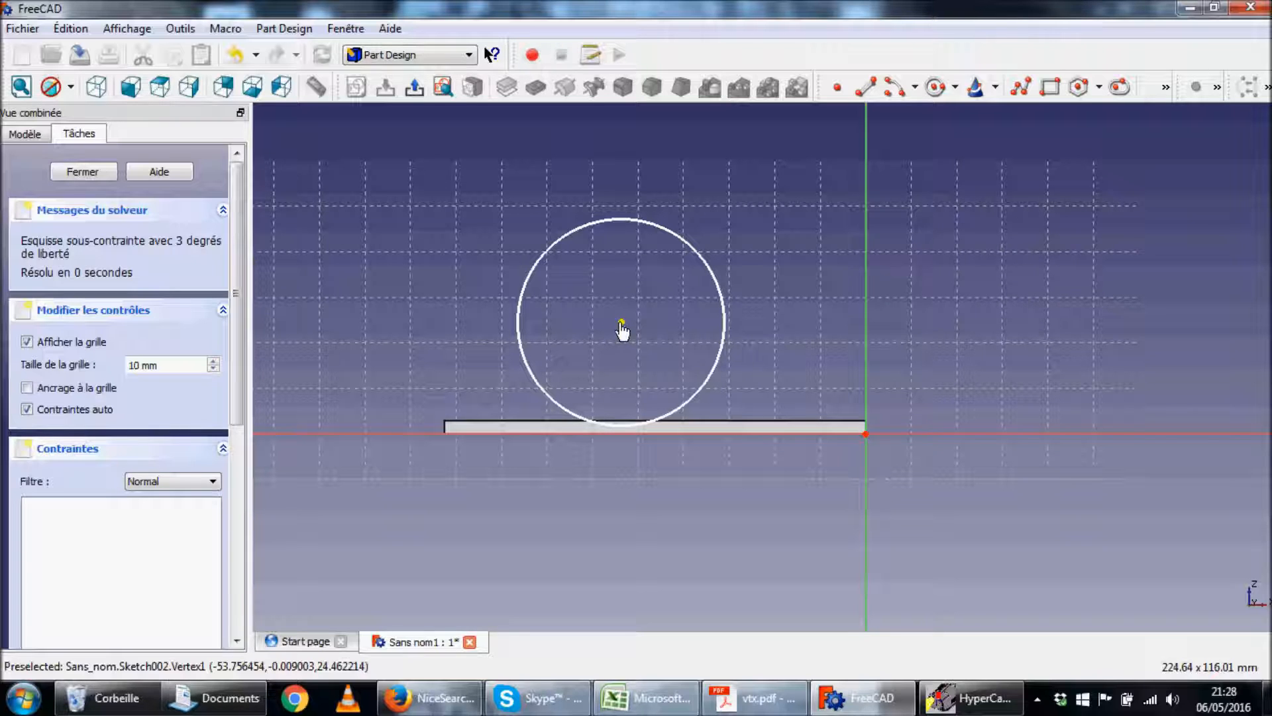
Lock the circle's centre relative to the sketch origin, and set its vertical distance to 20 mm.
{"action": "left_click", "coordinate": [1218, 87]}
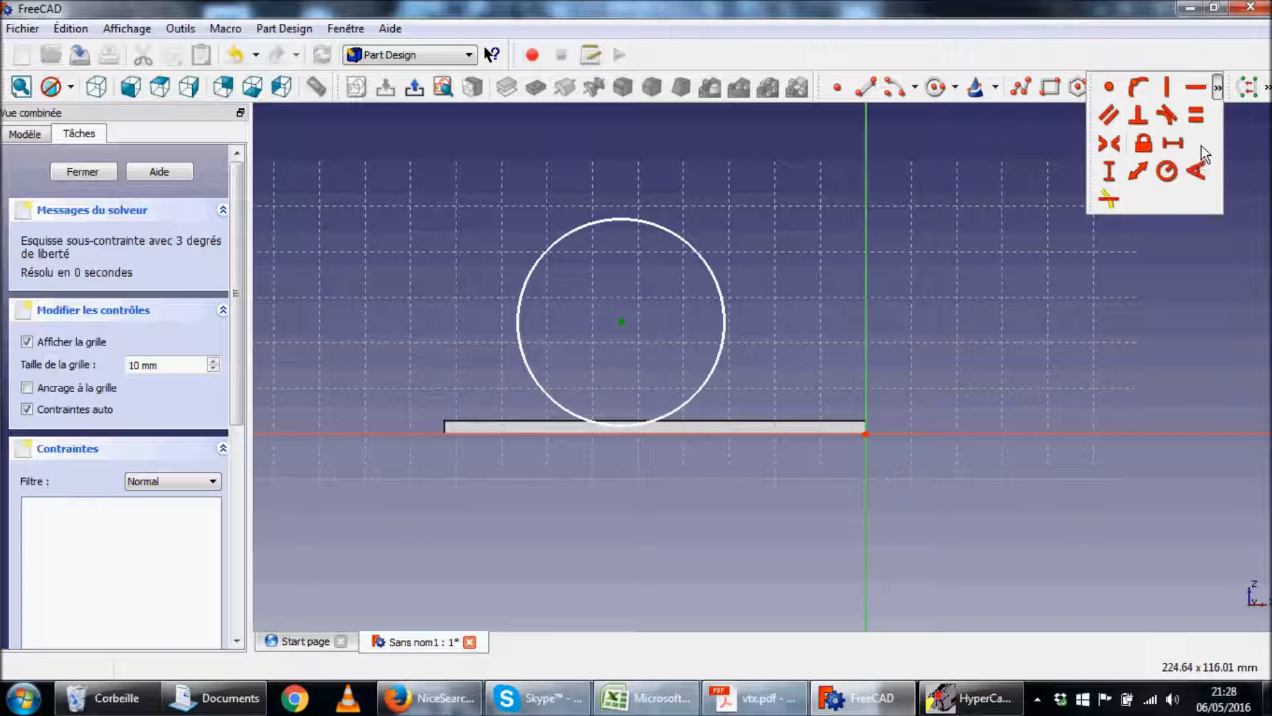
{"action": "left_click", "coordinate": [1217, 86]}
{"action": "left_click", "coordinate": [1150, 148]}
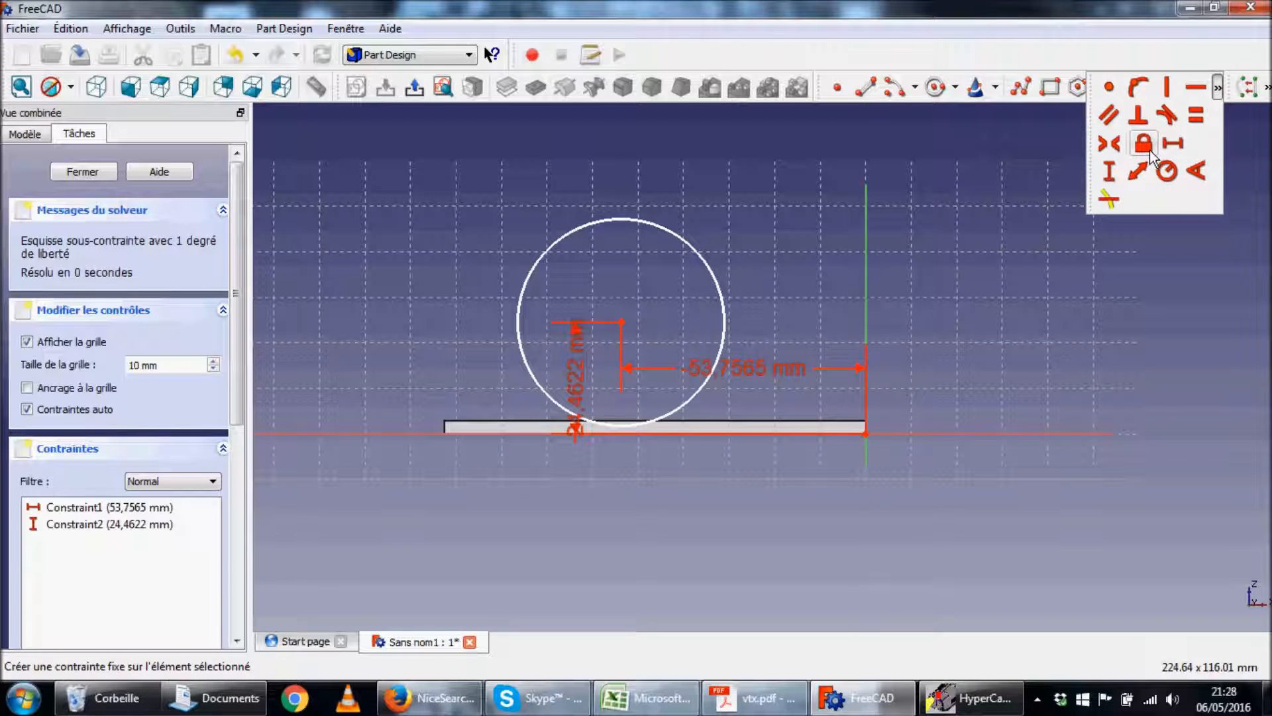
{"action": "left_click_drag", "start_coordinate": [579, 379], "coordinate": [395, 382]}
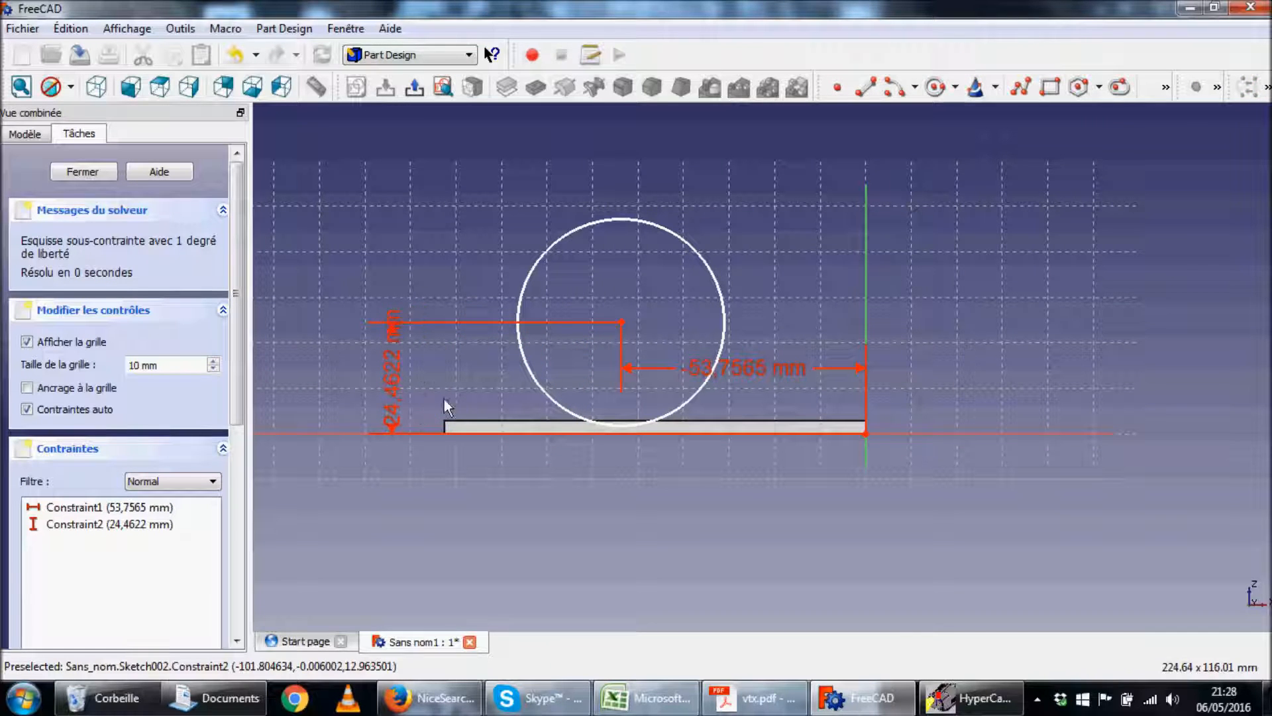
{"action": "double_click", "coordinate": [397, 382]}
{"action": "type", "text": "20"}
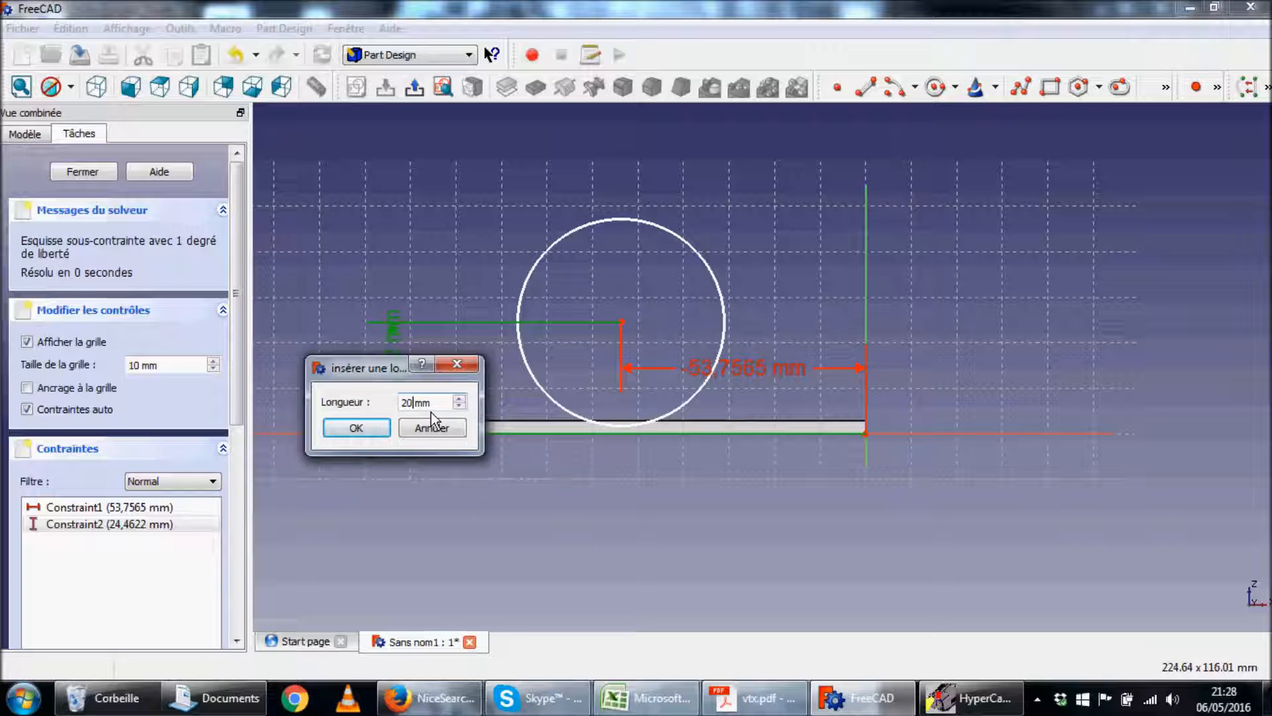
{"action": "left_click", "coordinate": [349, 431]}
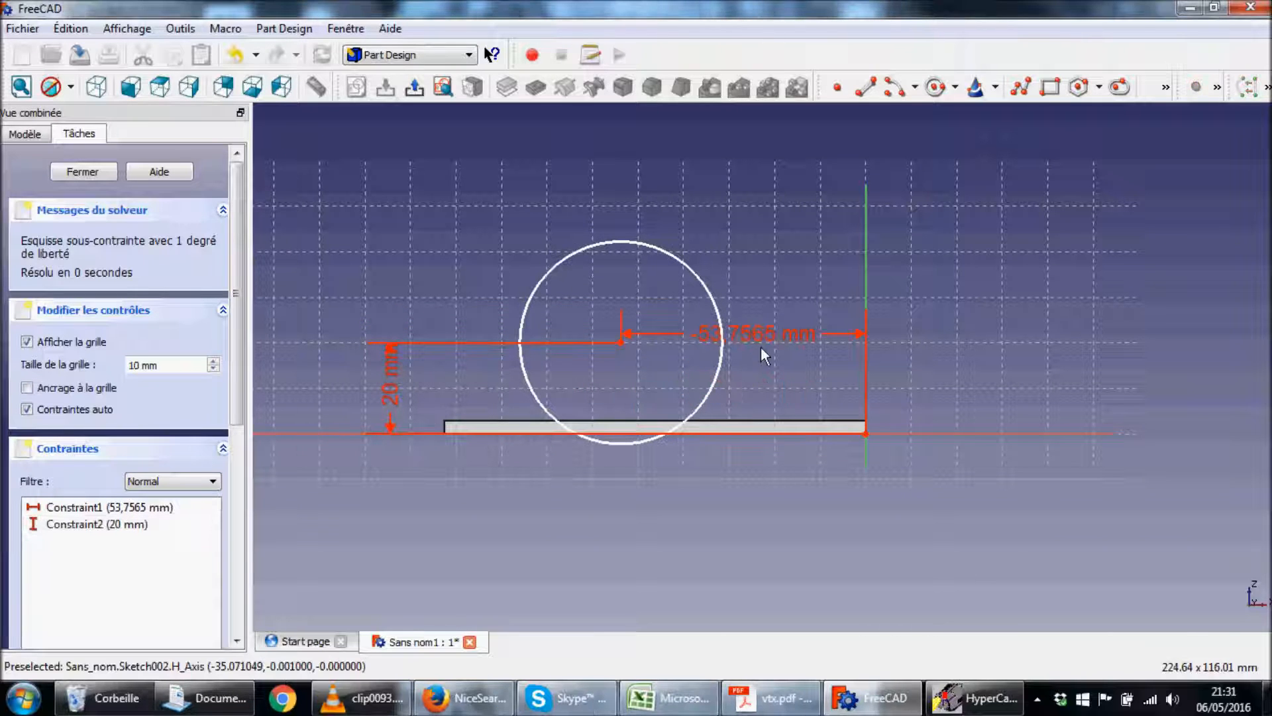
Move the horizontal dimension above the circle, and check the plate's length in the vtx.pdf drawing.
{"action": "left_click_drag", "start_coordinate": [769, 333], "coordinate": [775, 212]}
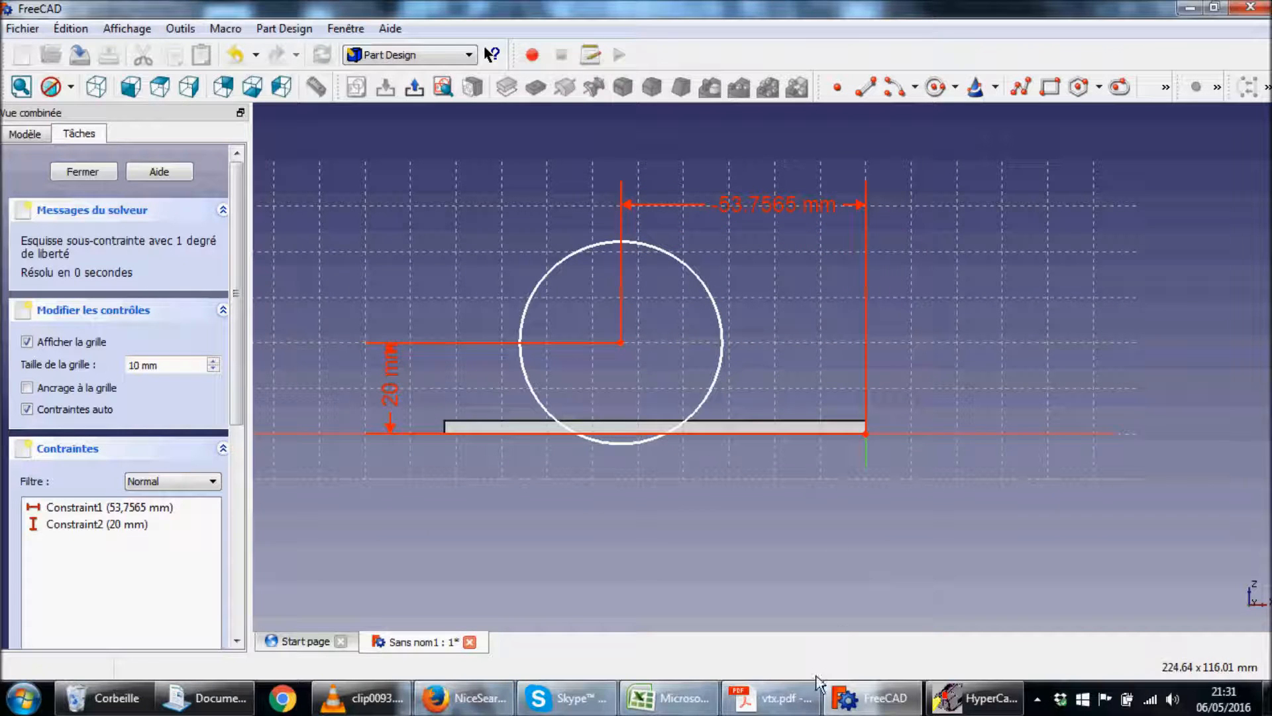
{"action": "left_click", "coordinate": [772, 697]}
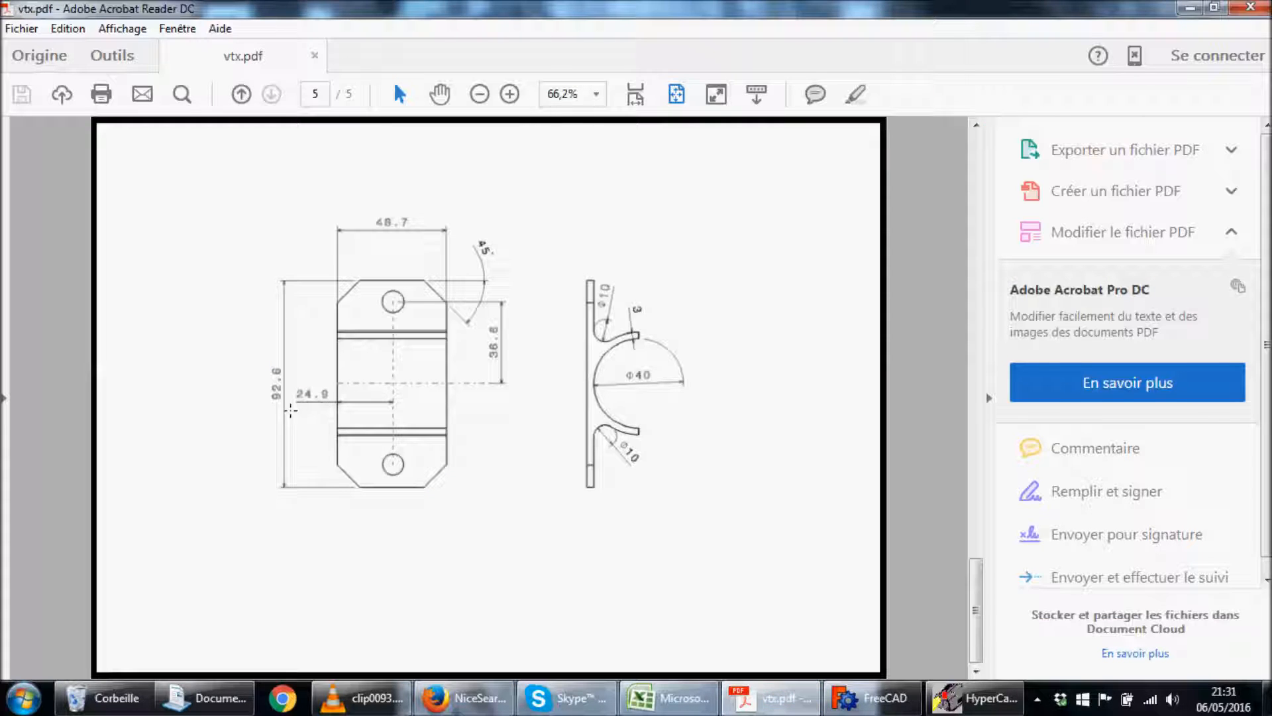
{"action": "left_click", "coordinate": [768, 699]}
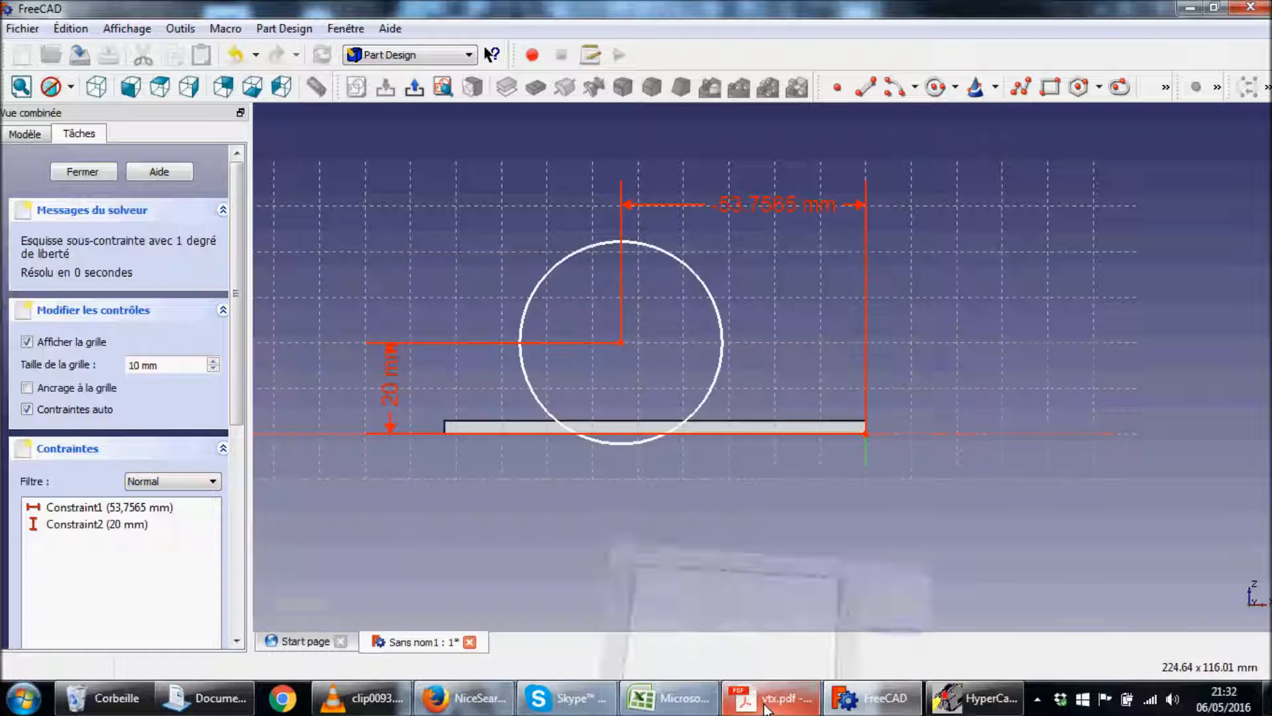
Set the horizontal distance of the circle's centre from the origin to half the plate length, entered as -92,6/2 mm.
{"action": "double_click", "coordinate": [809, 207]}
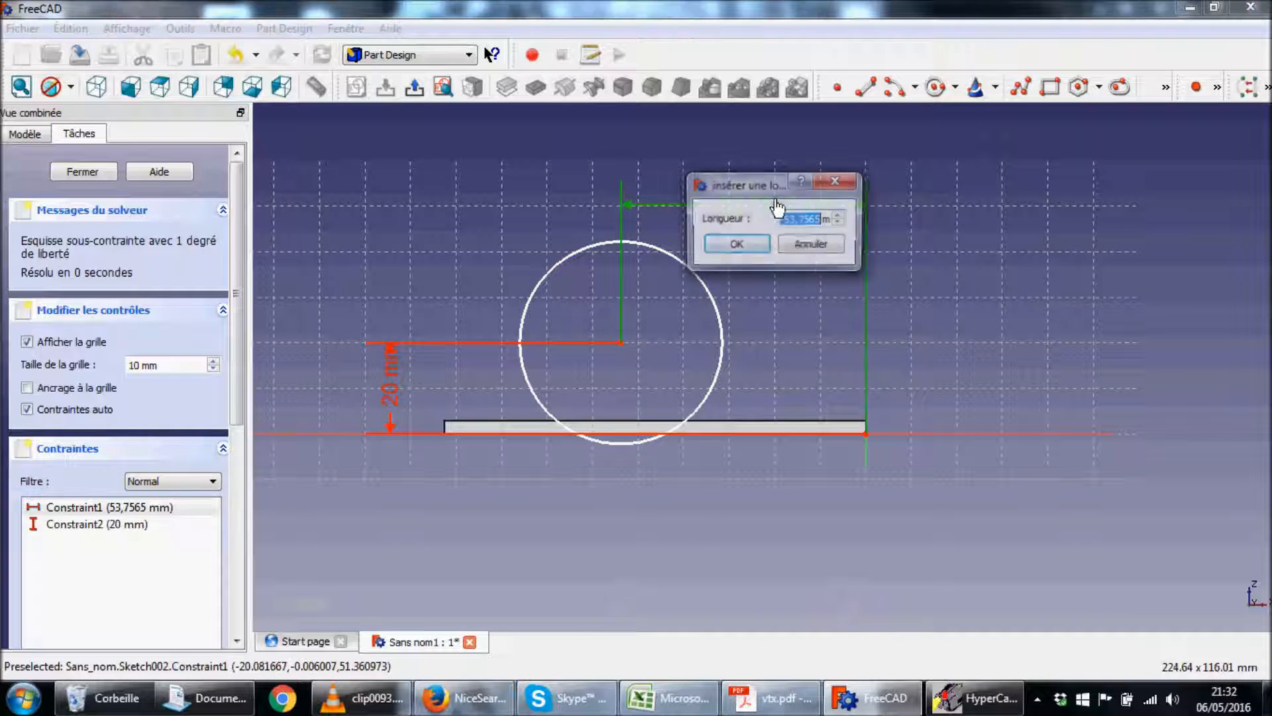
{"action": "left_click", "coordinate": [823, 219]}
{"action": "key", "text": "BackSpace"}
{"action": "key", "text": "BackSpace"}
{"action": "key", "text": "BackSpace"}
{"action": "key", "text": "BackSpace"}
{"action": "key", "text": "BackSpace"}
{"action": "key", "text": "BackSpace"}
{"action": "key", "text": "BackSpace"}
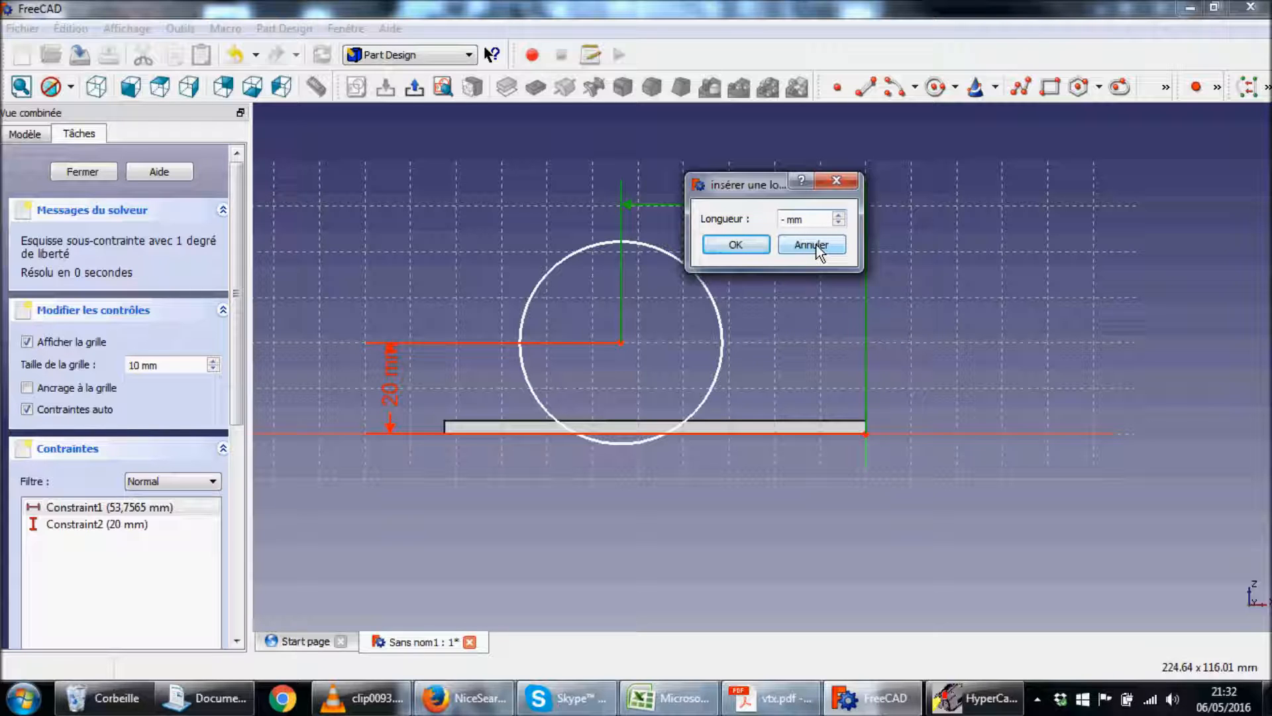
{"action": "type", "text": "92"}
{"action": "type", "text": ",5"}
{"action": "type", "text": "/"}
{"action": "type", "text": "2"}
{"action": "left_click", "coordinate": [736, 255]}
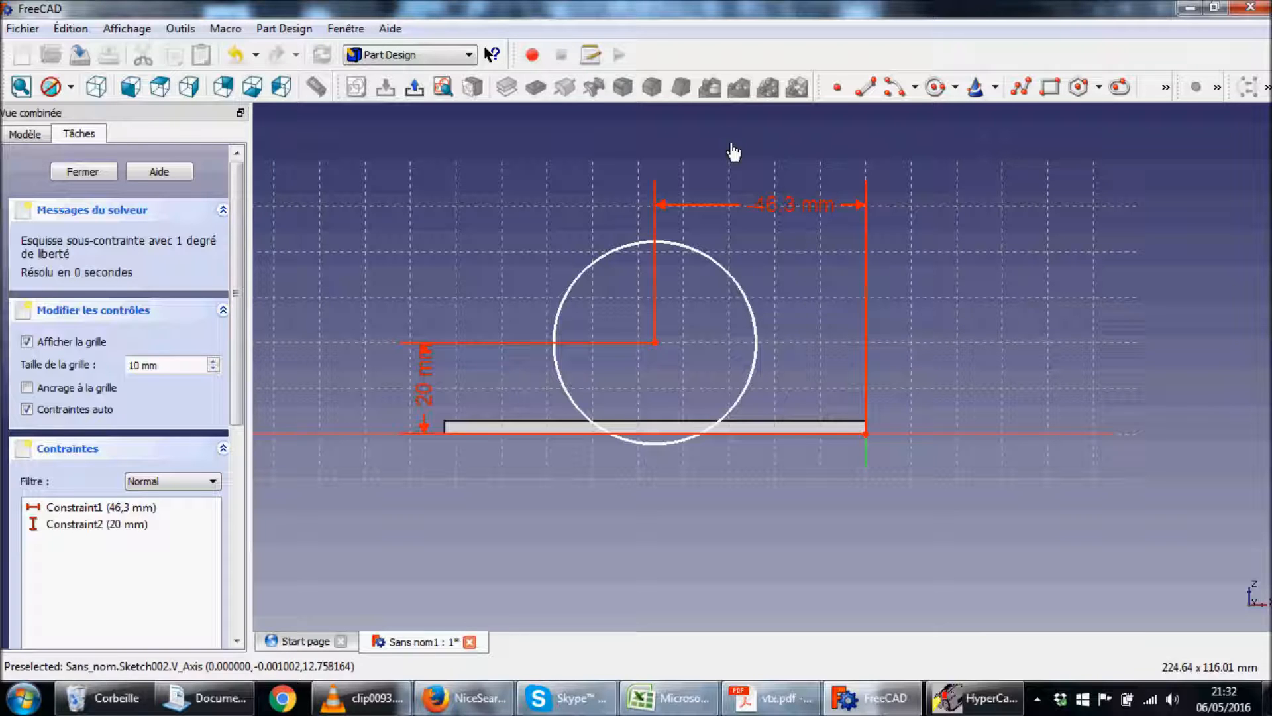
Constrain the radius of the circle above the plate to 20 mm.
{"action": "left_click", "coordinate": [753, 312]}
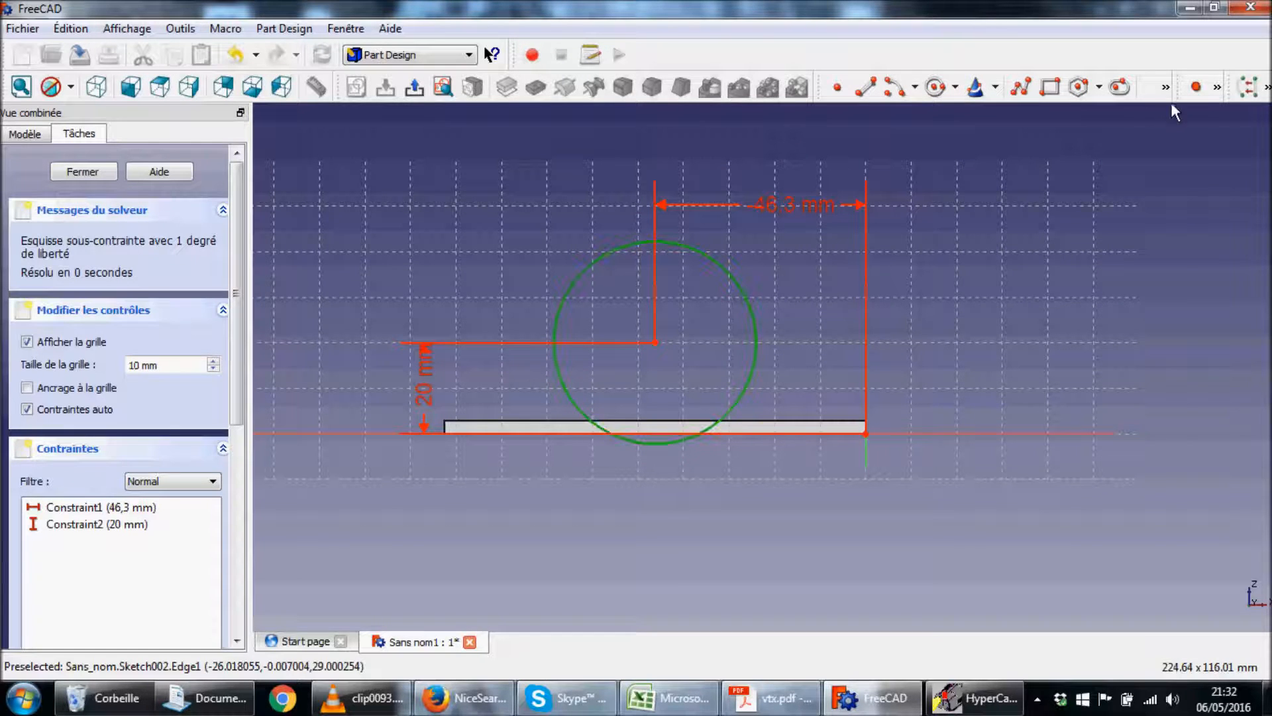
{"action": "left_click", "coordinate": [1217, 86]}
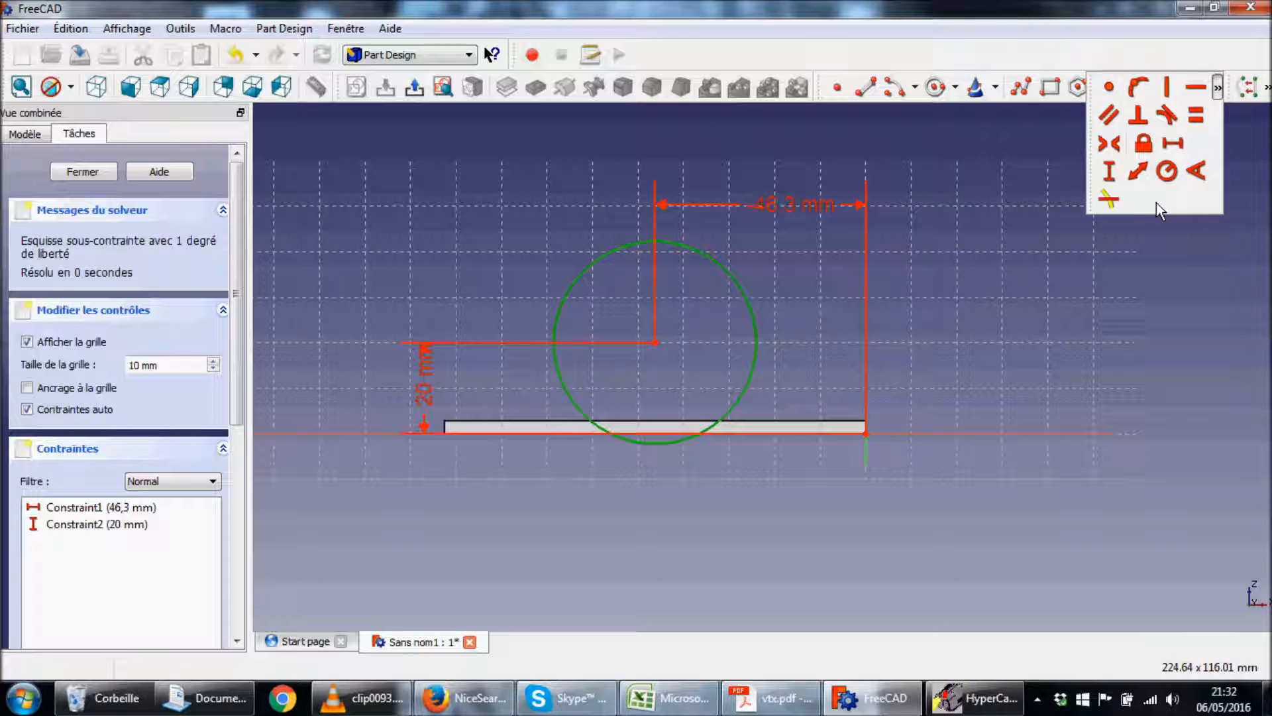
{"action": "left_click", "coordinate": [1167, 172]}
{"action": "left_click_drag", "start_coordinate": [626, 306], "coordinate": [474, 204]}
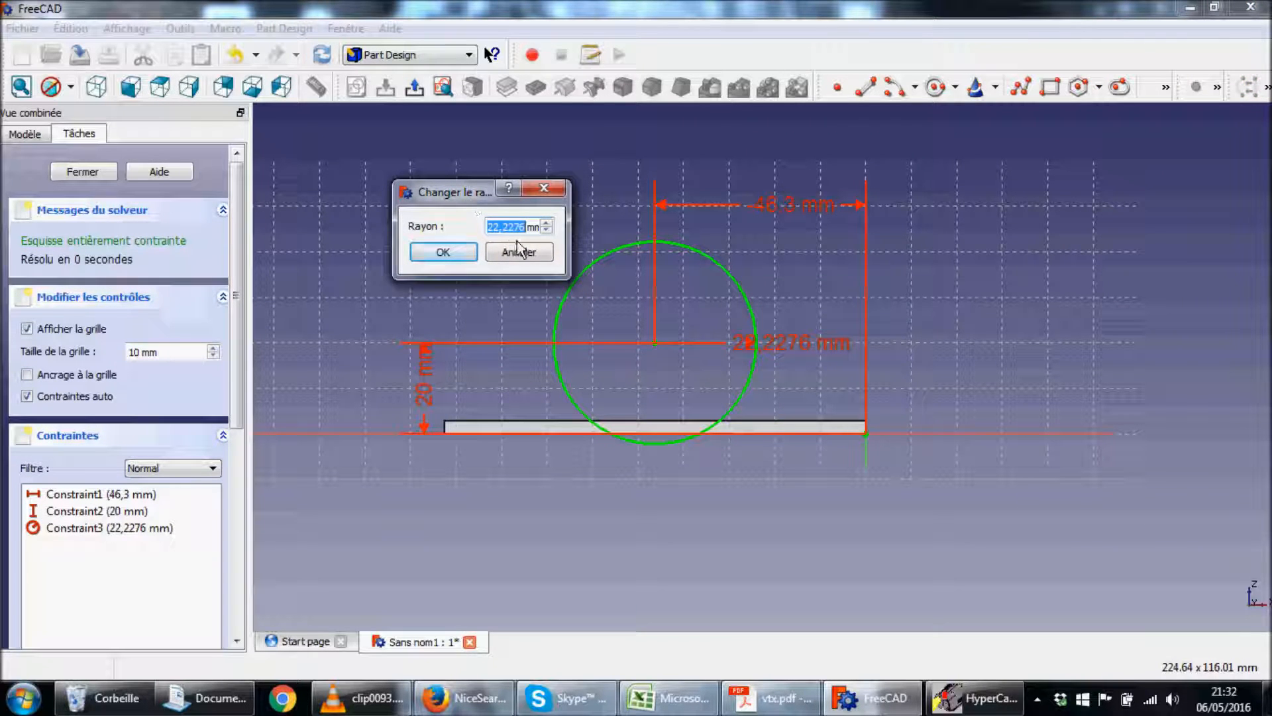
{"action": "type", "text": "2"}
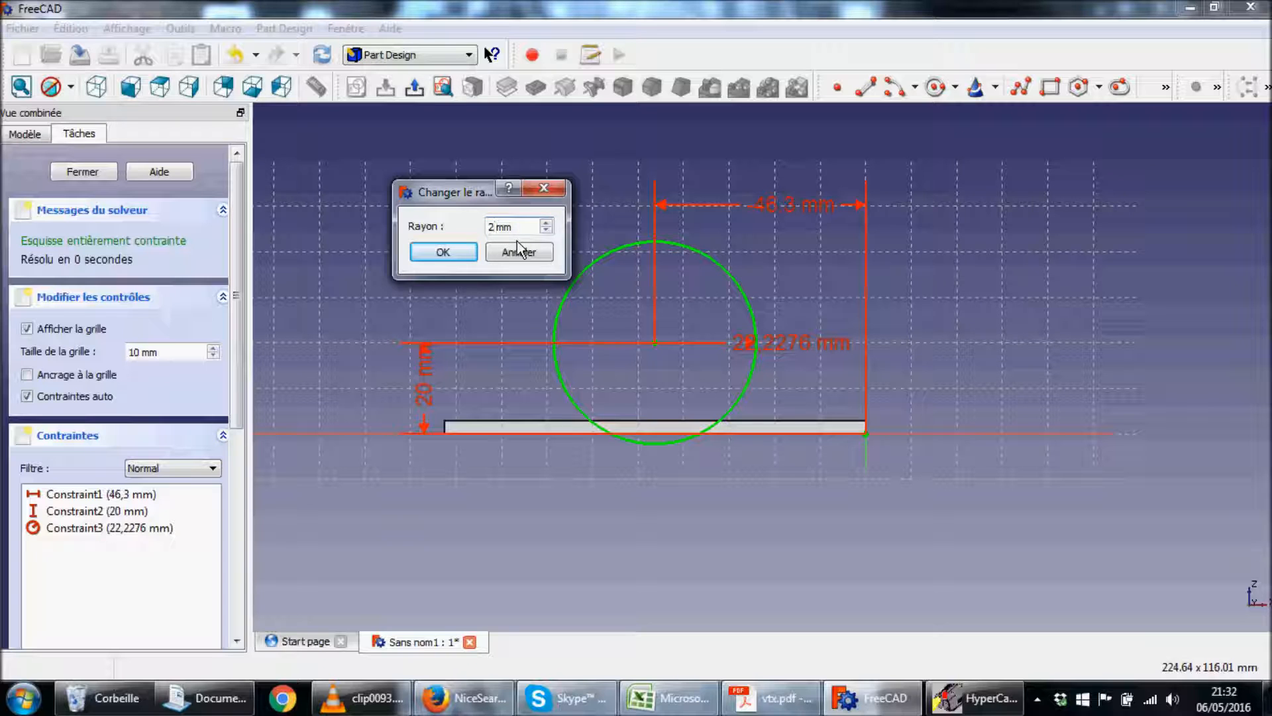
{"action": "type", "text": "0"}
{"action": "left_click", "coordinate": [459, 253]}
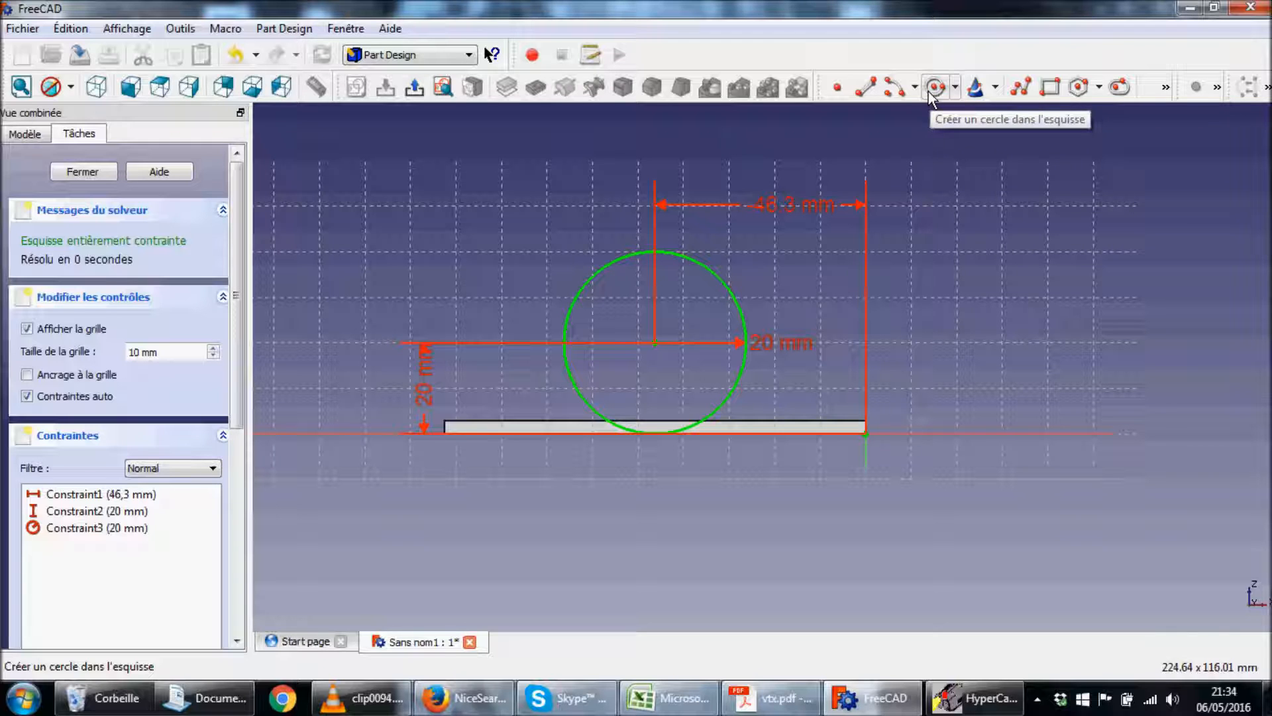
Sketch a smaller concentric circle with a radius of about 15.4 mm inside the 20 mm circle.
{"action": "left_click", "coordinate": [928, 91]}
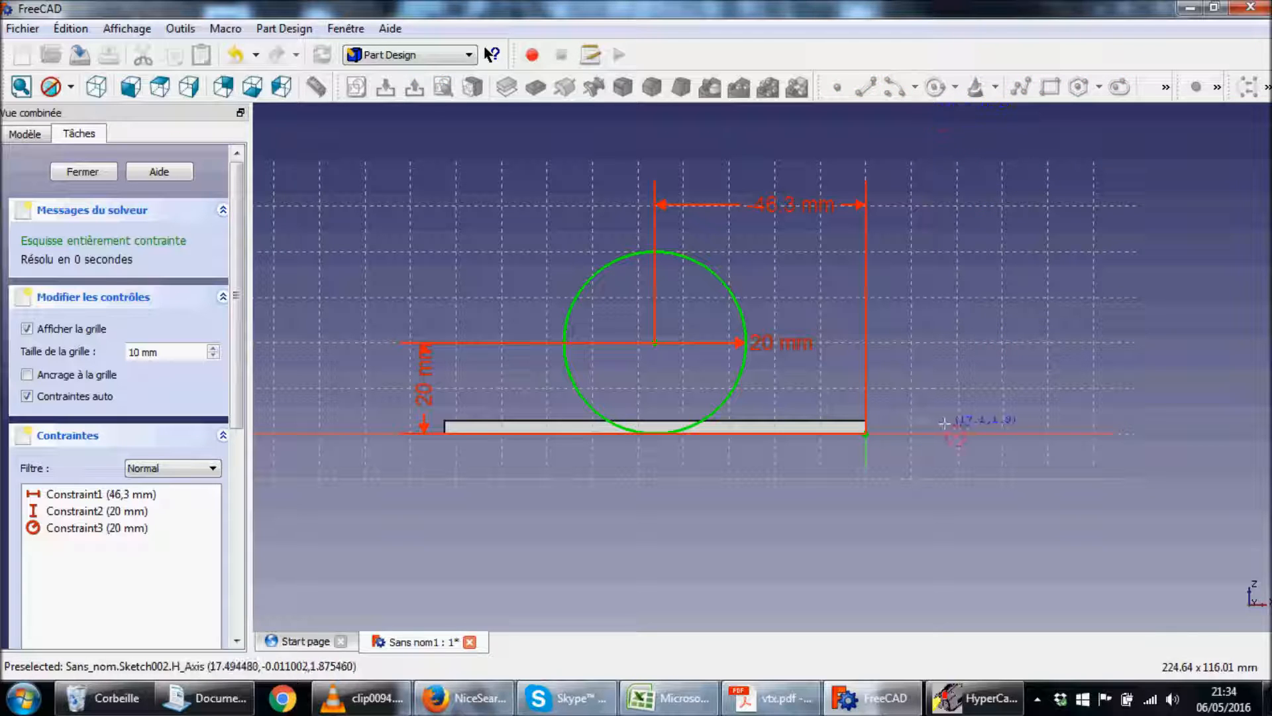
{"action": "left_click", "coordinate": [659, 341]}
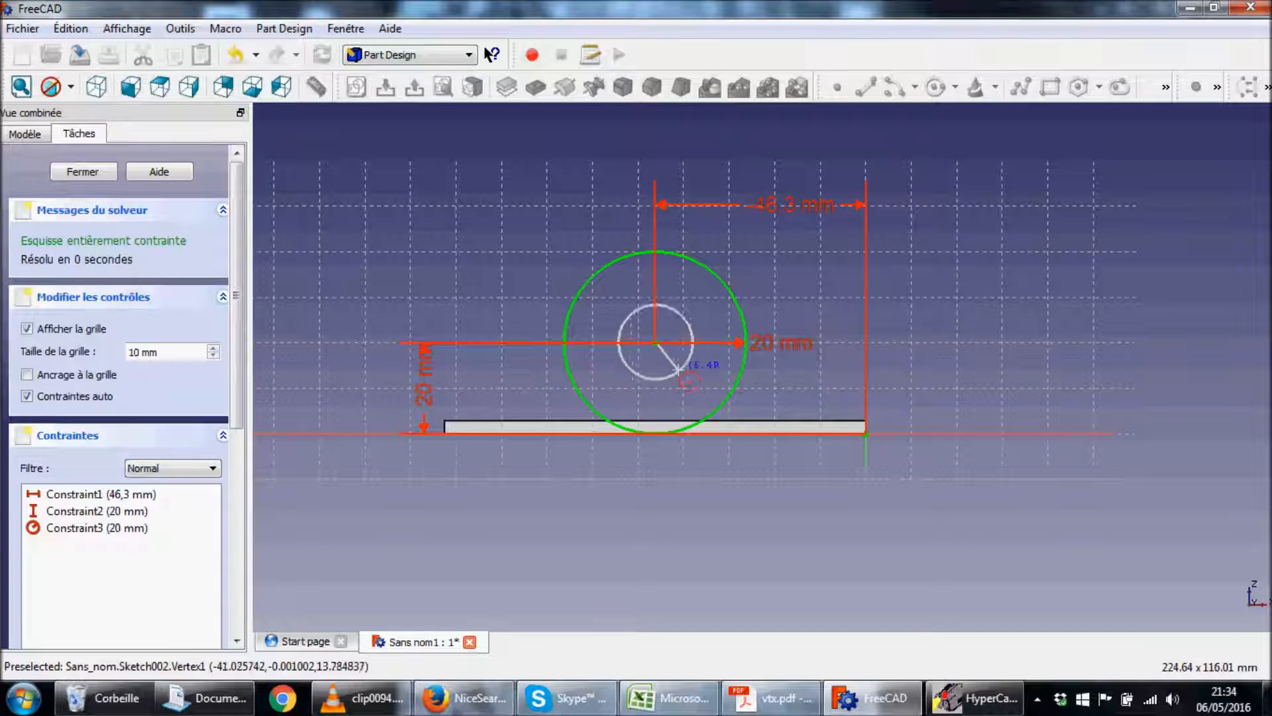
{"action": "left_click", "coordinate": [695, 398]}
{"action": "right_click", "coordinate": [694, 399]}
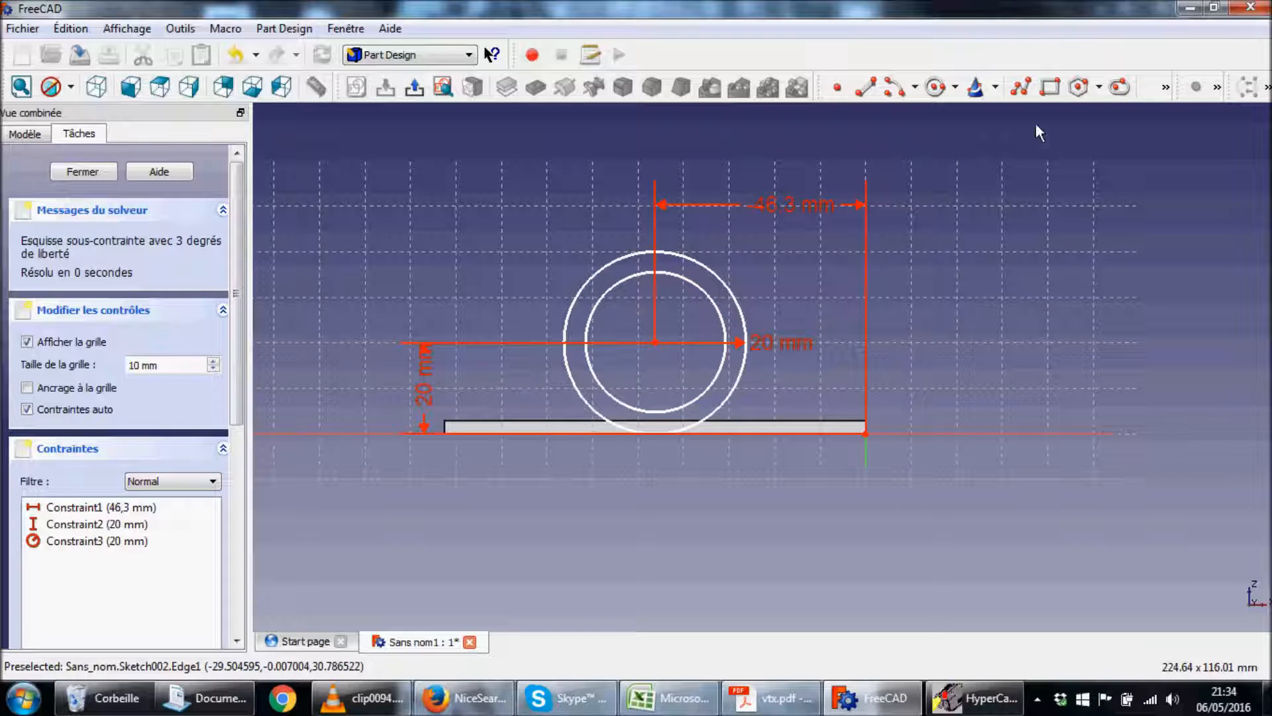
Constrain the inner circle's radius to 17 mm.
{"action": "left_click", "coordinate": [722, 310]}
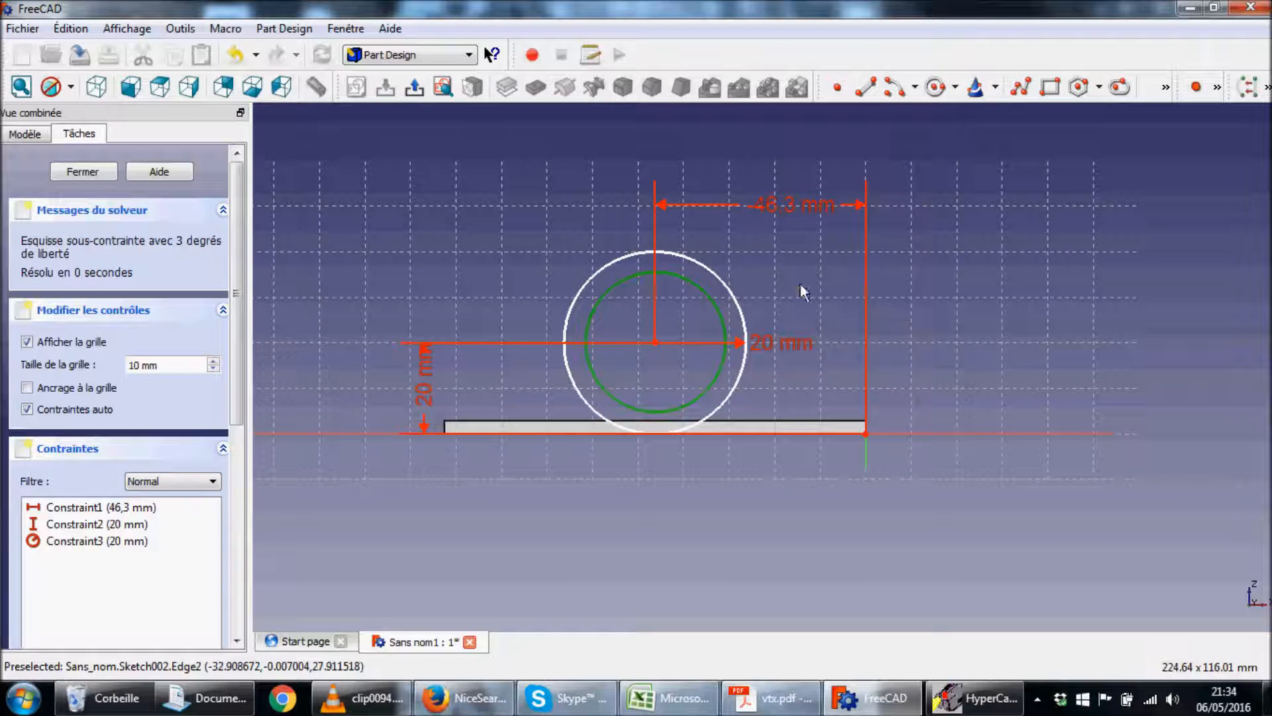
{"action": "left_click", "coordinate": [1217, 88]}
{"action": "left_click", "coordinate": [1166, 171]}
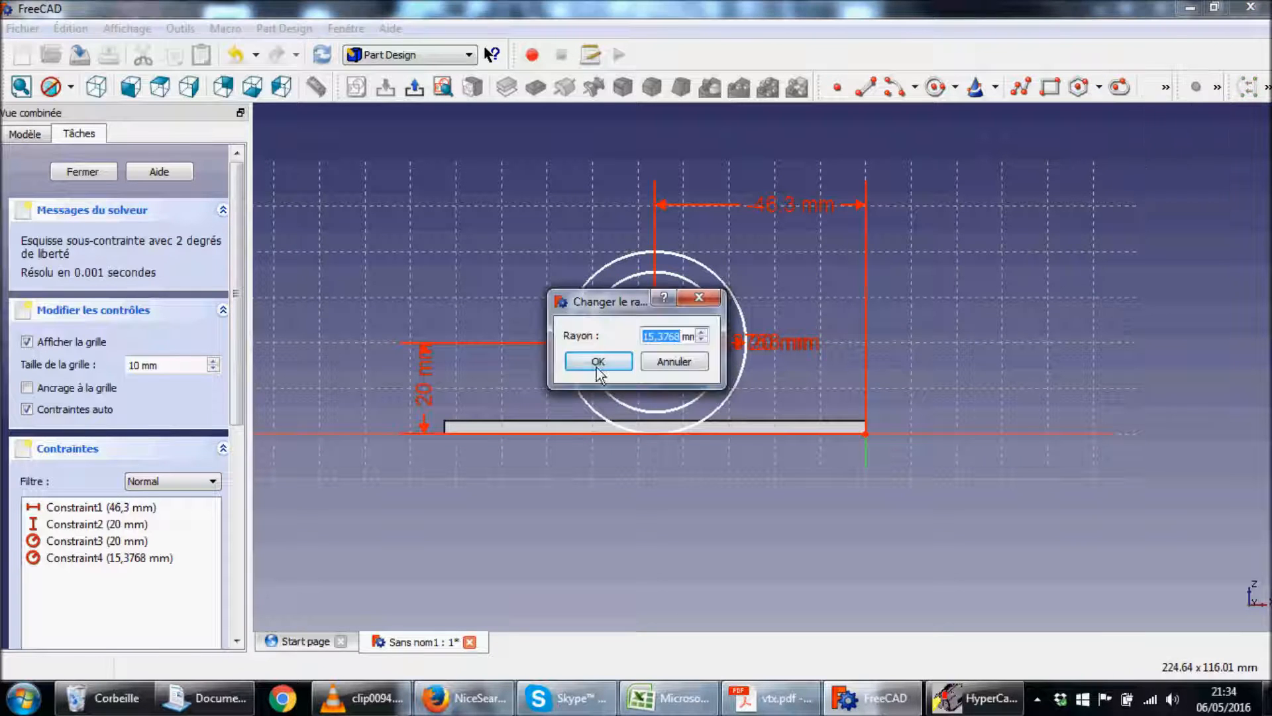
{"action": "type", "text": "17"}
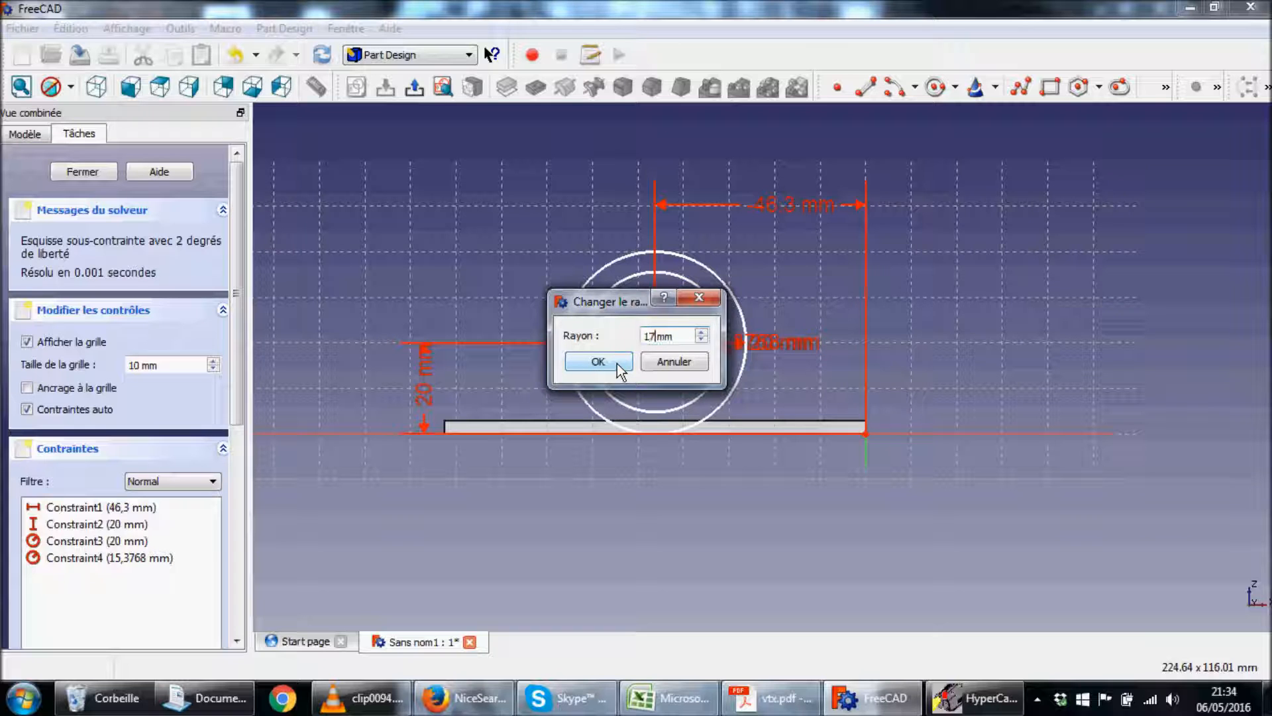
{"action": "left_click", "coordinate": [598, 362]}
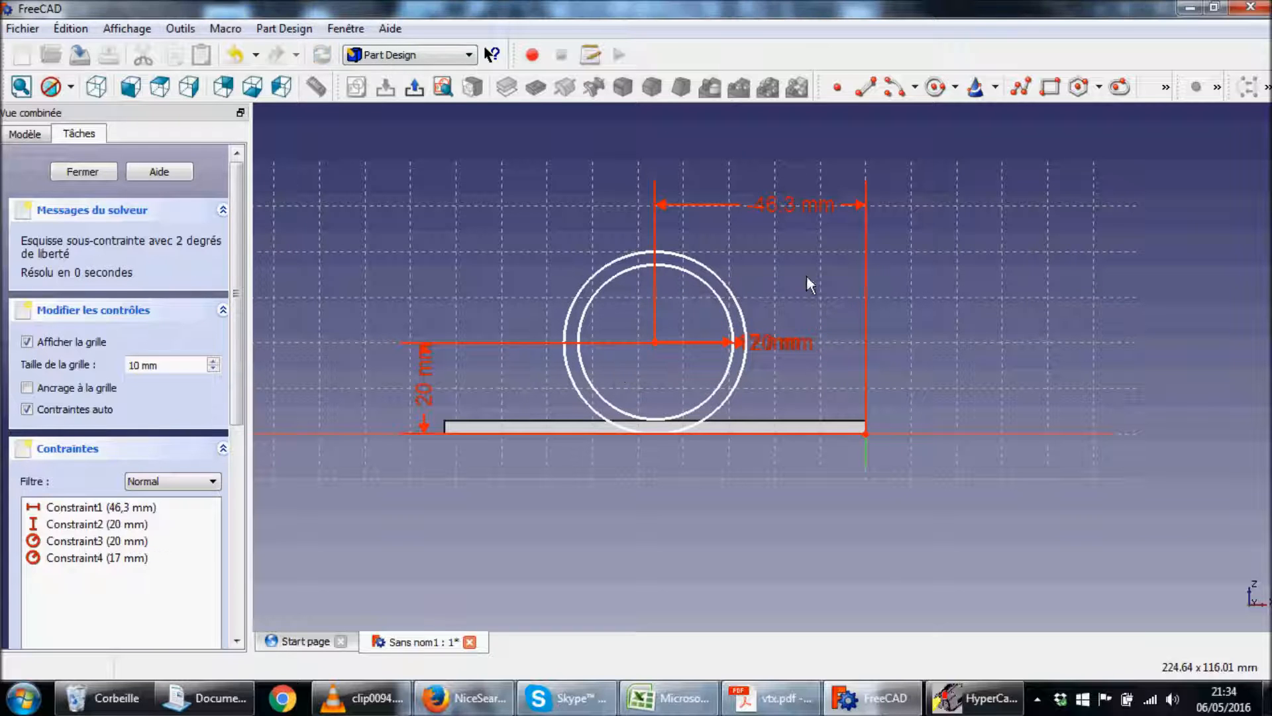
Move the outer circle's radius dimension clear of the inner one, up and left of the circles, and close the sketch.
{"action": "scroll", "coordinate": [768, 394], "scroll_direction": "up", "scroll_amount": 5}
{"action": "scroll", "coordinate": [792, 343], "scroll_direction": "down", "scroll_amount": 7}
{"action": "left_click_drag", "start_coordinate": [773, 352], "coordinate": [571, 284]}
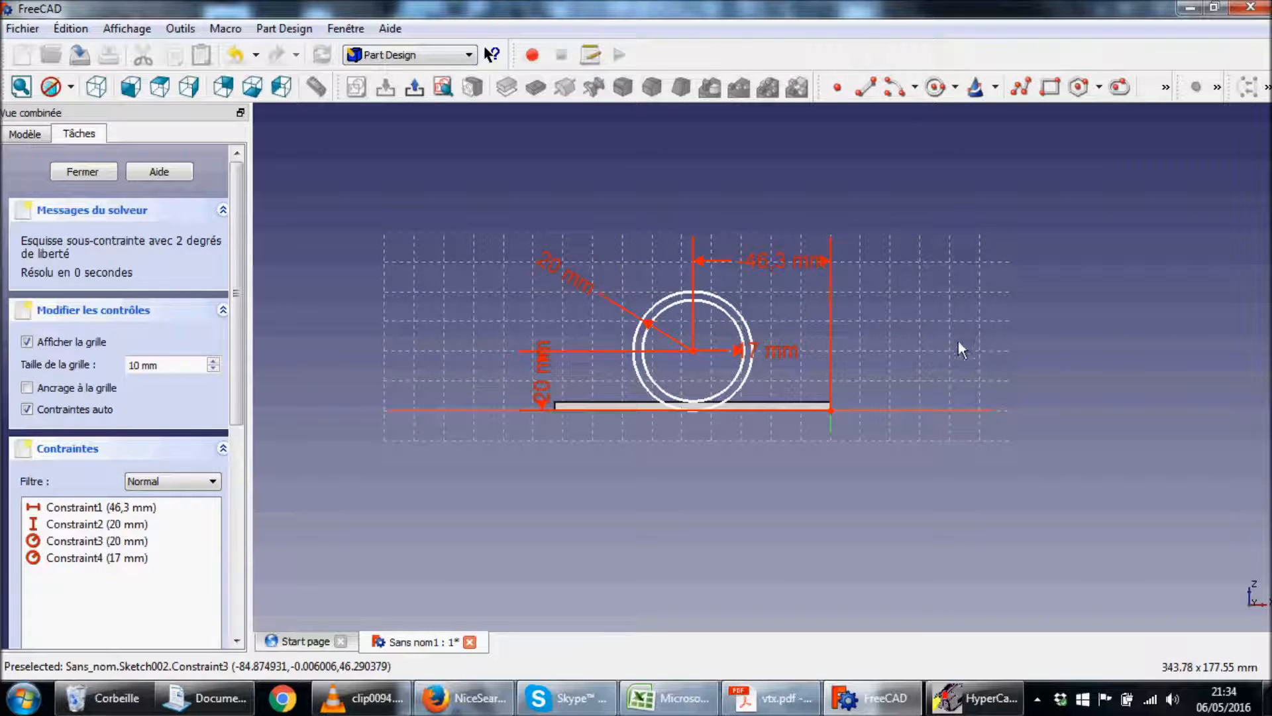
{"action": "scroll", "coordinate": [888, 371], "scroll_direction": "up", "scroll_amount": 4}
{"action": "scroll", "coordinate": [815, 363], "scroll_direction": "down", "scroll_amount": 3}
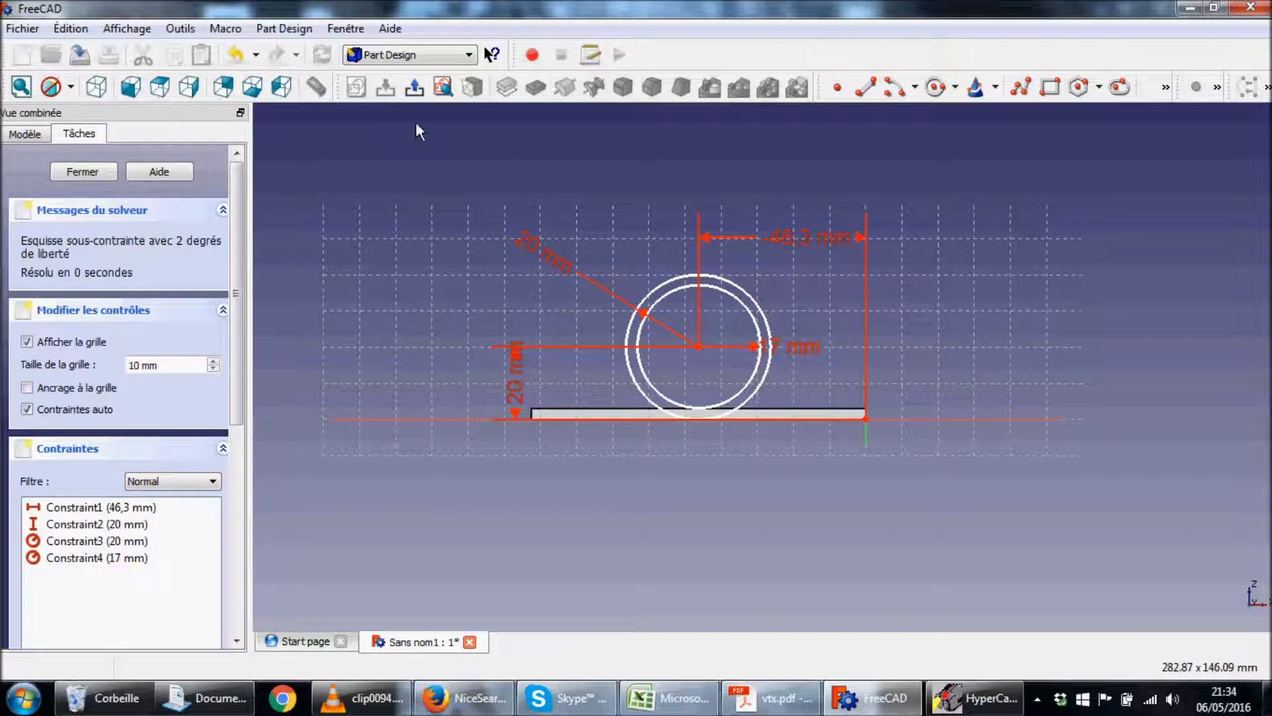
{"action": "left_click", "coordinate": [414, 88]}
Pad the ring sketch 48,7 mm in the reversed direction so it runs across the plate, checking the plate width in vtx.pdf.
{"action": "middle_click_drag", "start_coordinate": [900, 343], "coordinate": [728, 387]}
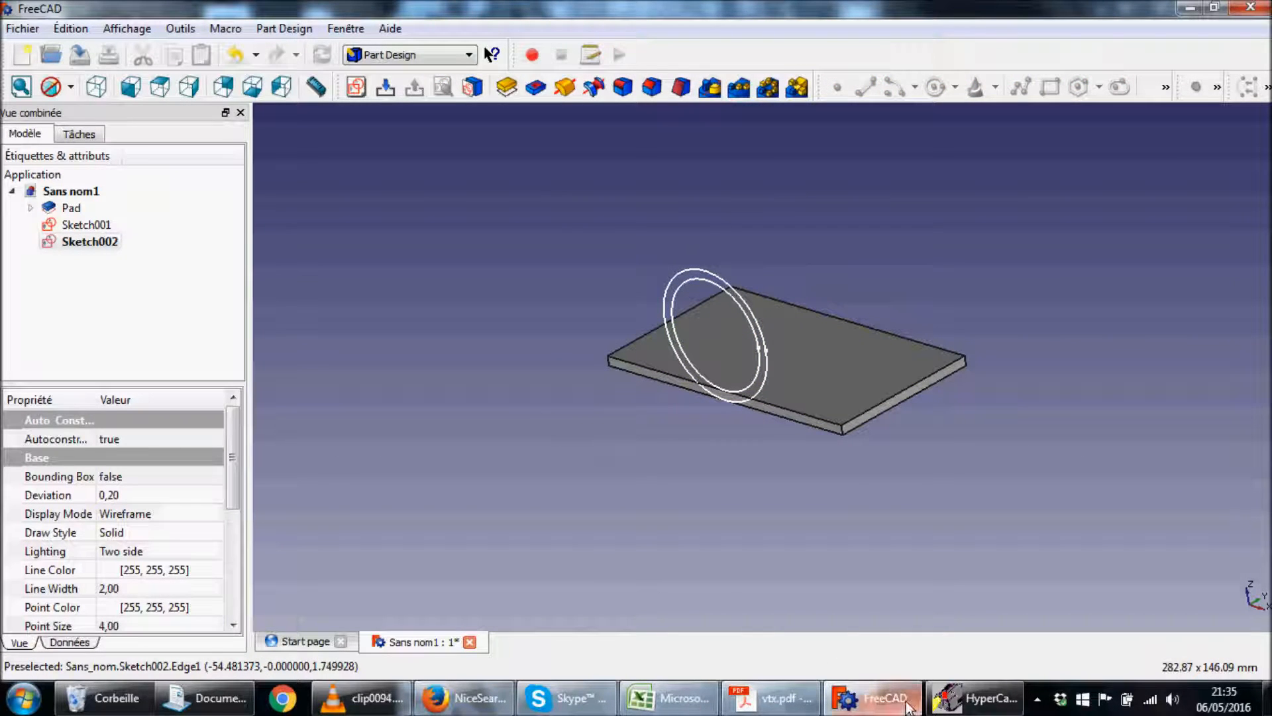
{"action": "left_click", "coordinate": [511, 95]}
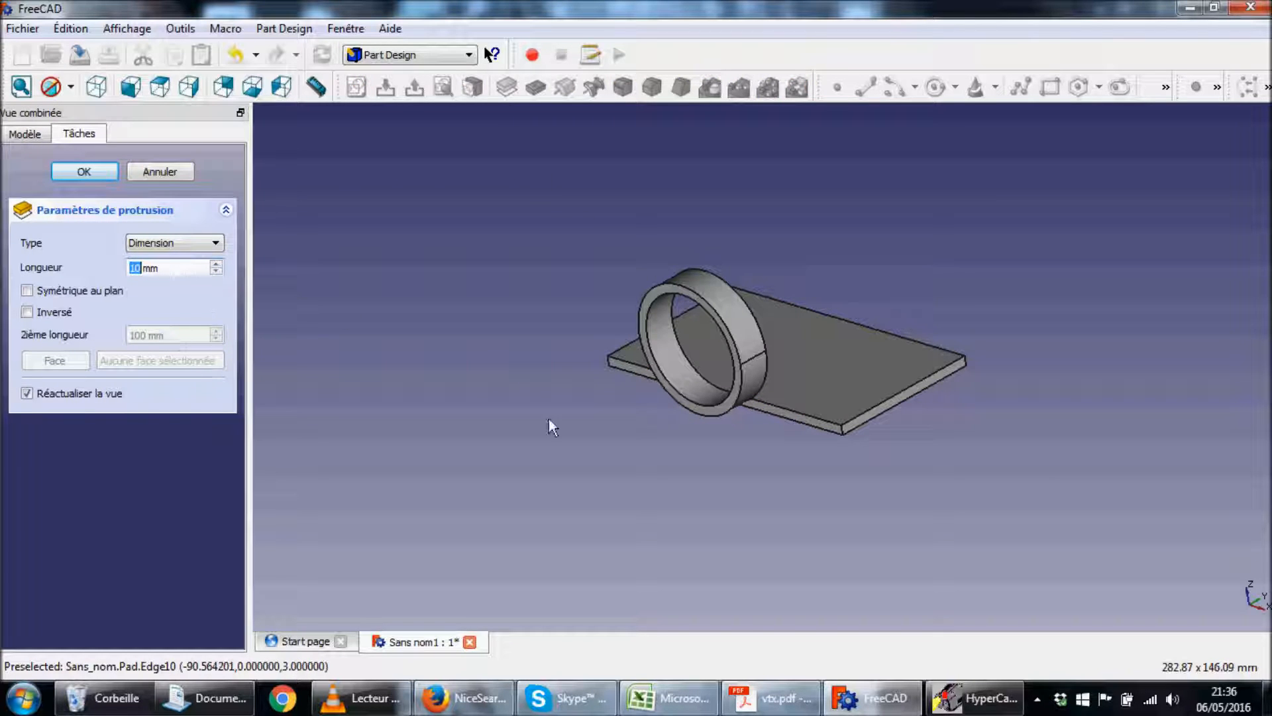
{"action": "left_click", "coordinate": [767, 699]}
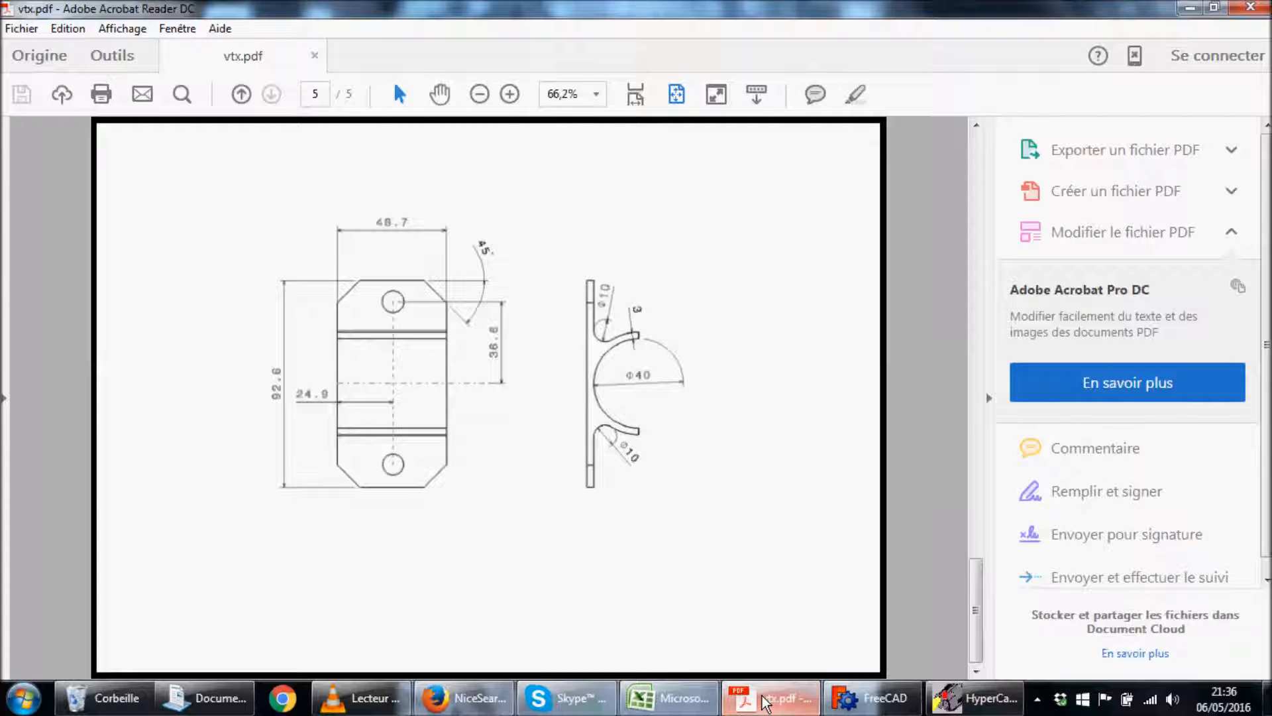
{"action": "left_click", "coordinate": [767, 699]}
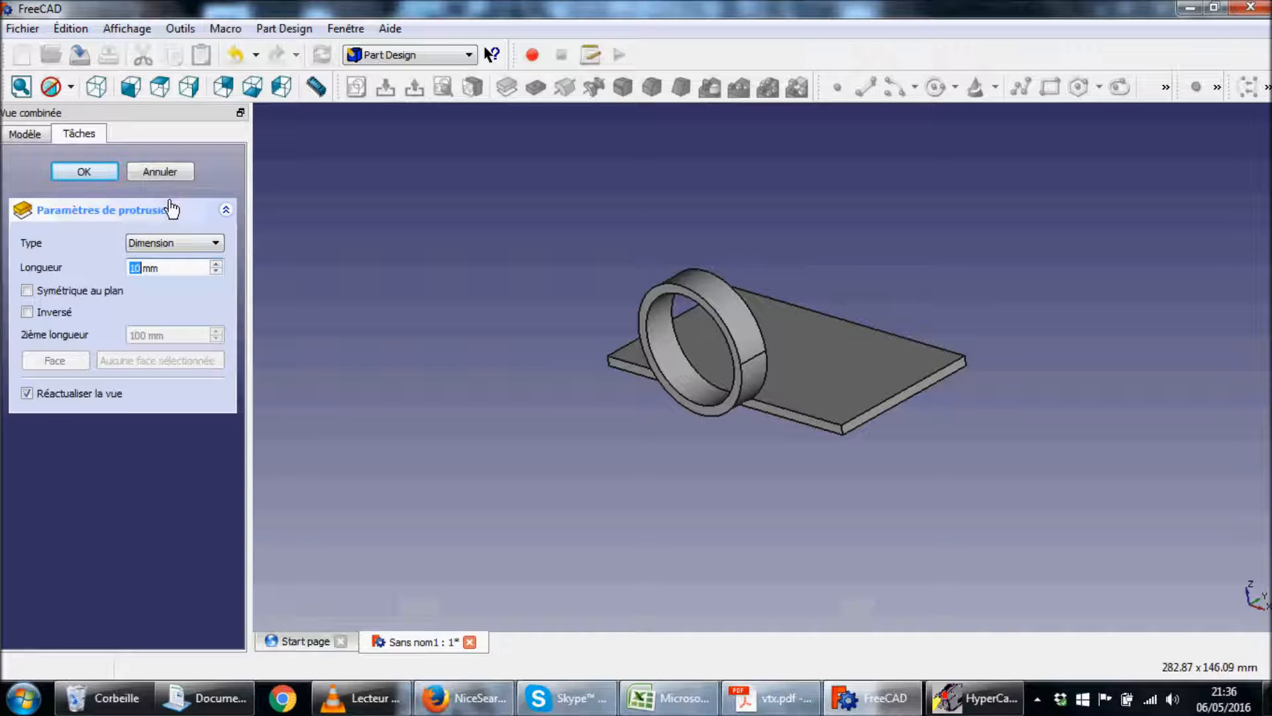
{"action": "type", "text": "48"}
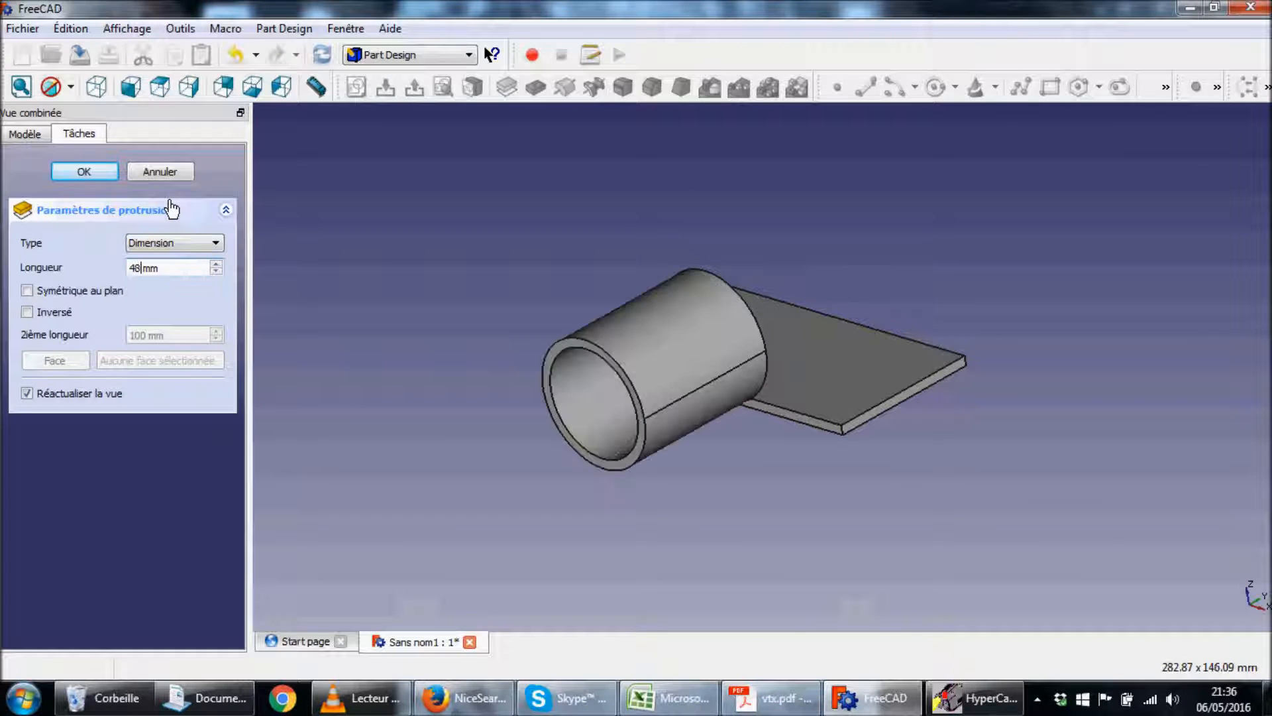
{"action": "type", "text": ",7"}
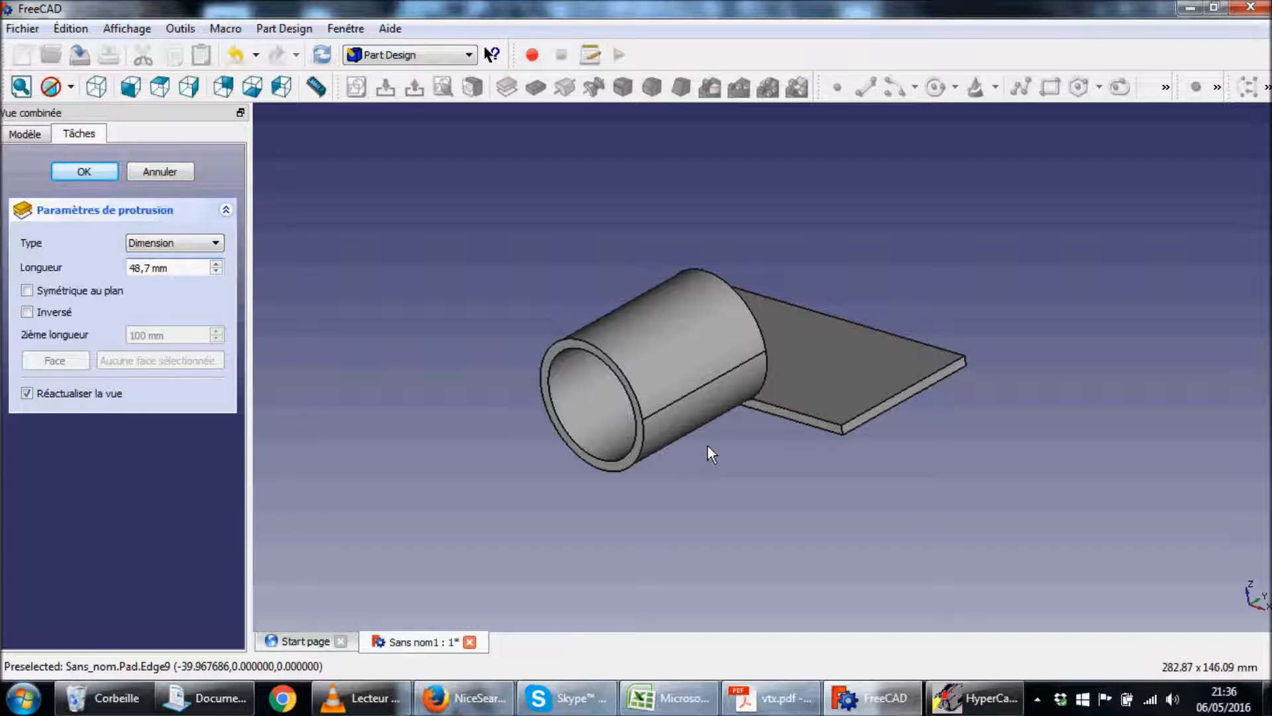
{"action": "left_click", "coordinate": [27, 312]}
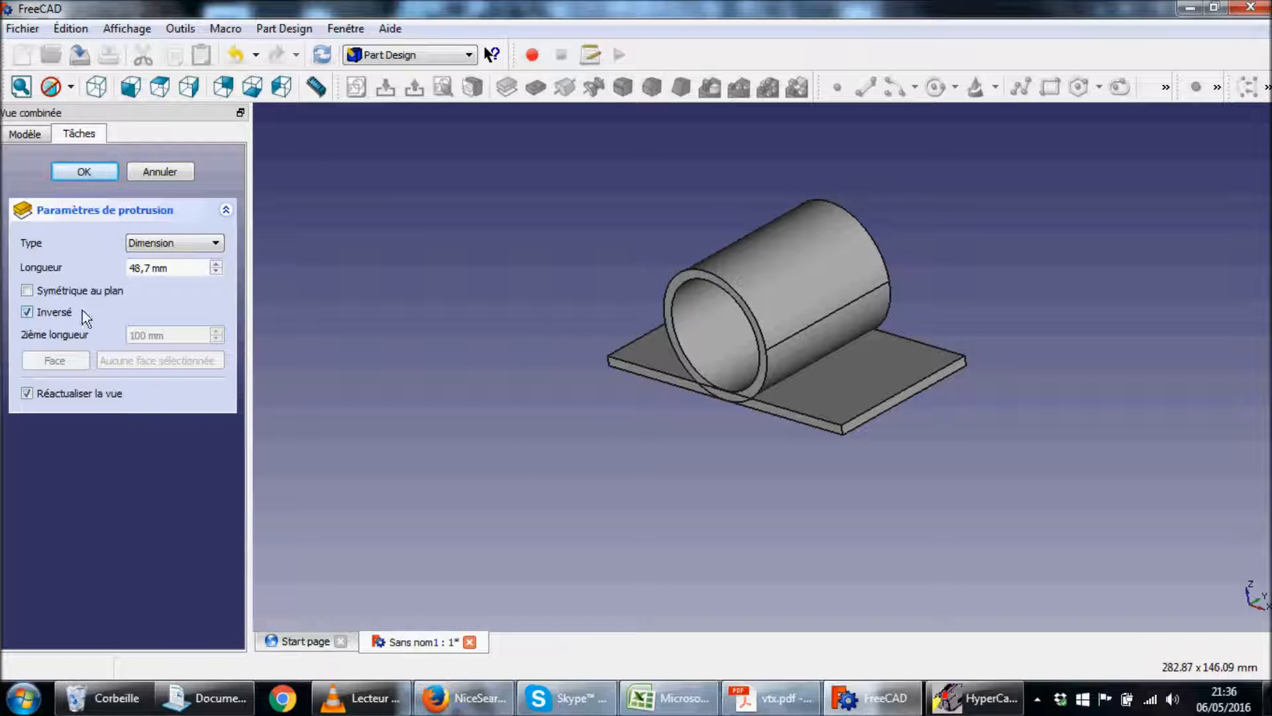
{"action": "left_click", "coordinate": [84, 173]}
Inspect the tube and base plate from several angles, and compare them with the cradle profile in the vtx.pdf drawing.
{"action": "middle_click_drag", "start_coordinate": [837, 406], "coordinate": [701, 475]}
{"action": "scroll", "coordinate": [703, 437], "scroll_direction": "up", "scroll_amount": 4}
{"action": "middle_click_drag", "start_coordinate": [640, 437], "coordinate": [681, 459]}
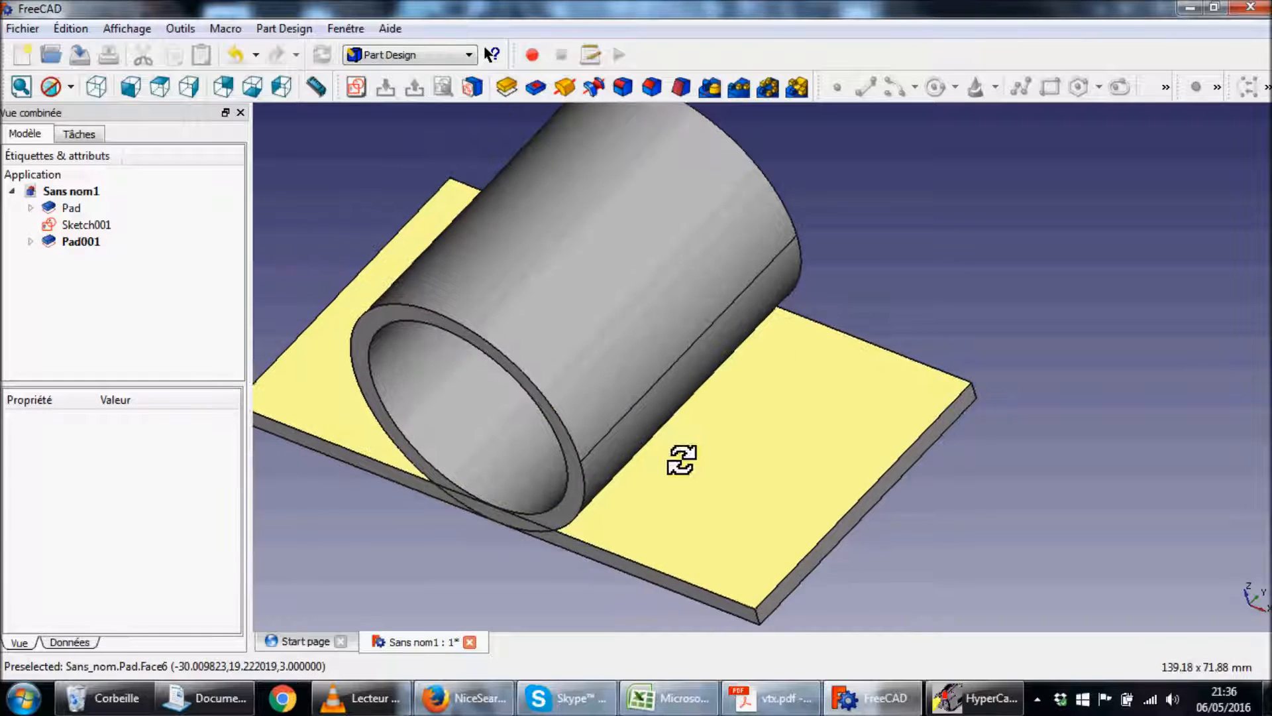
{"action": "scroll", "coordinate": [681, 459], "scroll_direction": "down", "scroll_amount": 5}
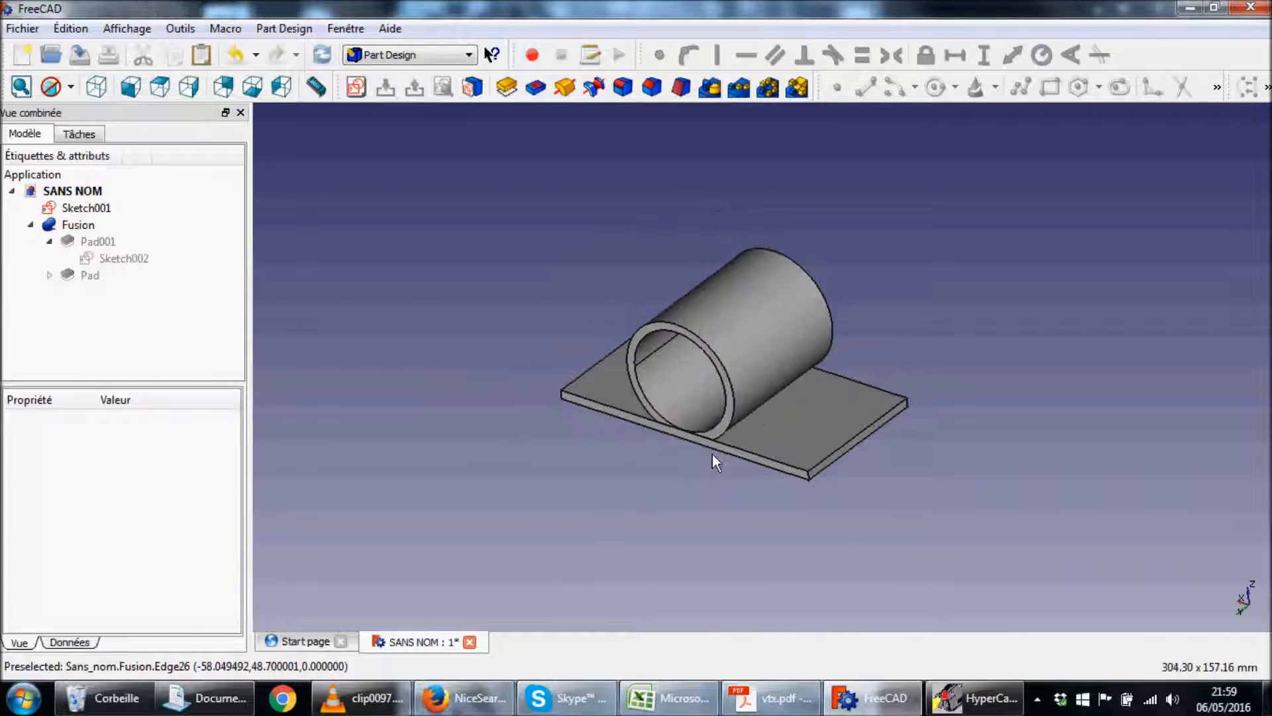
{"action": "middle_click_drag", "start_coordinate": [713, 455], "coordinate": [702, 426]}
{"action": "mouse_move", "coordinate": [930, 393]}
{"action": "middle_mouse_down"}
{"action": "mouse_move", "coordinate": [931, 416]}
{"action": "mouse_move", "coordinate": [948, 384]}
{"action": "middle_mouse_up"}
{"action": "middle_click_drag", "start_coordinate": [786, 475], "coordinate": [809, 456]}
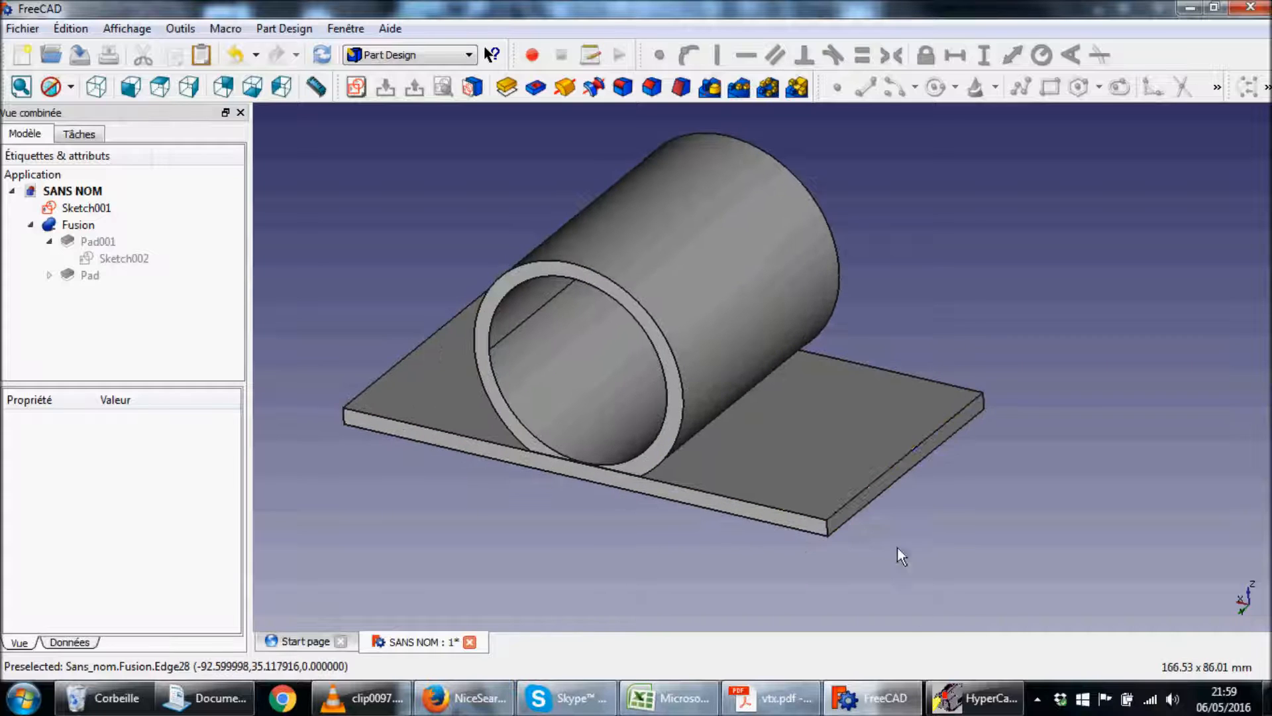
{"action": "left_click", "coordinate": [772, 698]}
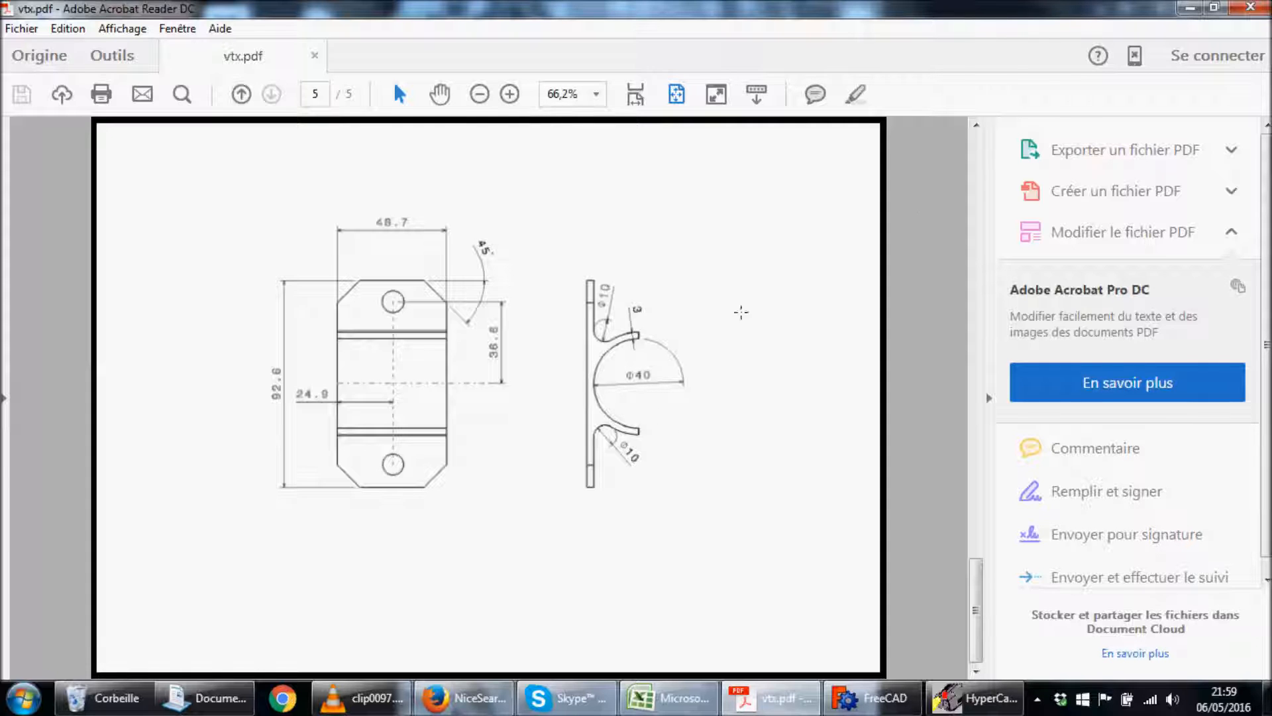
{"action": "left_click", "coordinate": [1190, 8]}
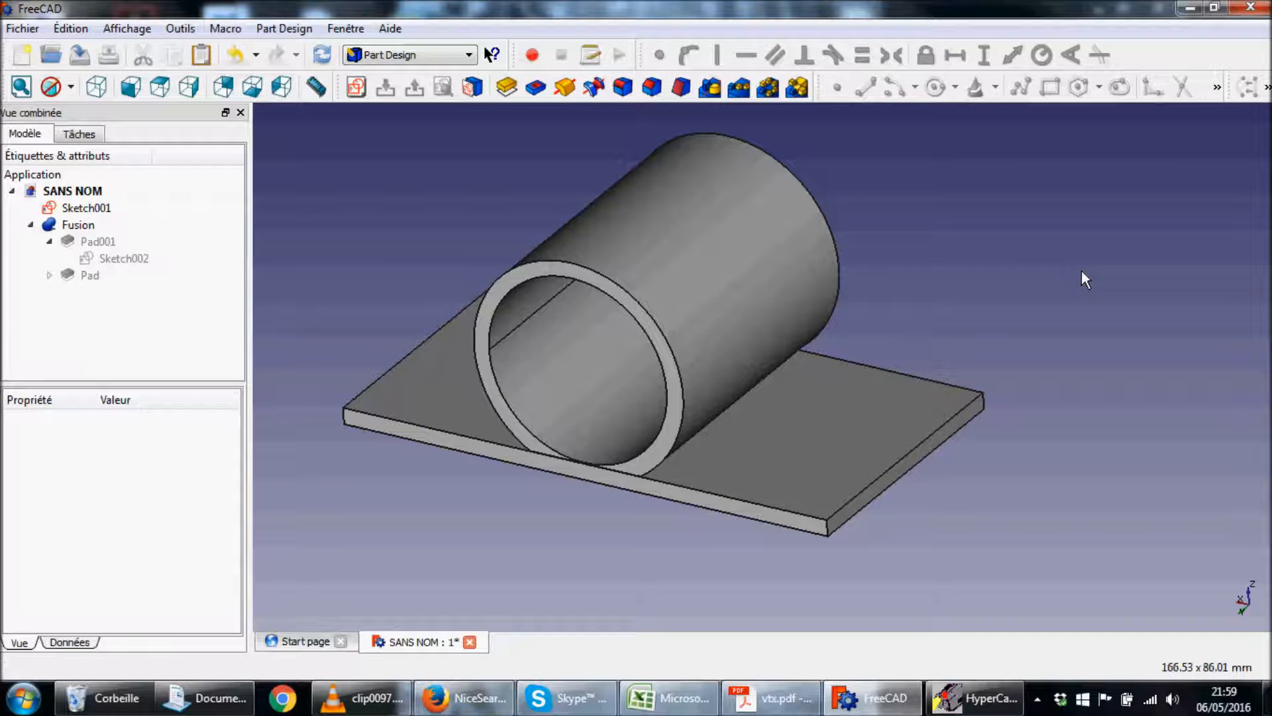
Create a new sketch on the XZ plane with zero offset, facing the end of the tube.
{"action": "left_click", "coordinate": [357, 88]}
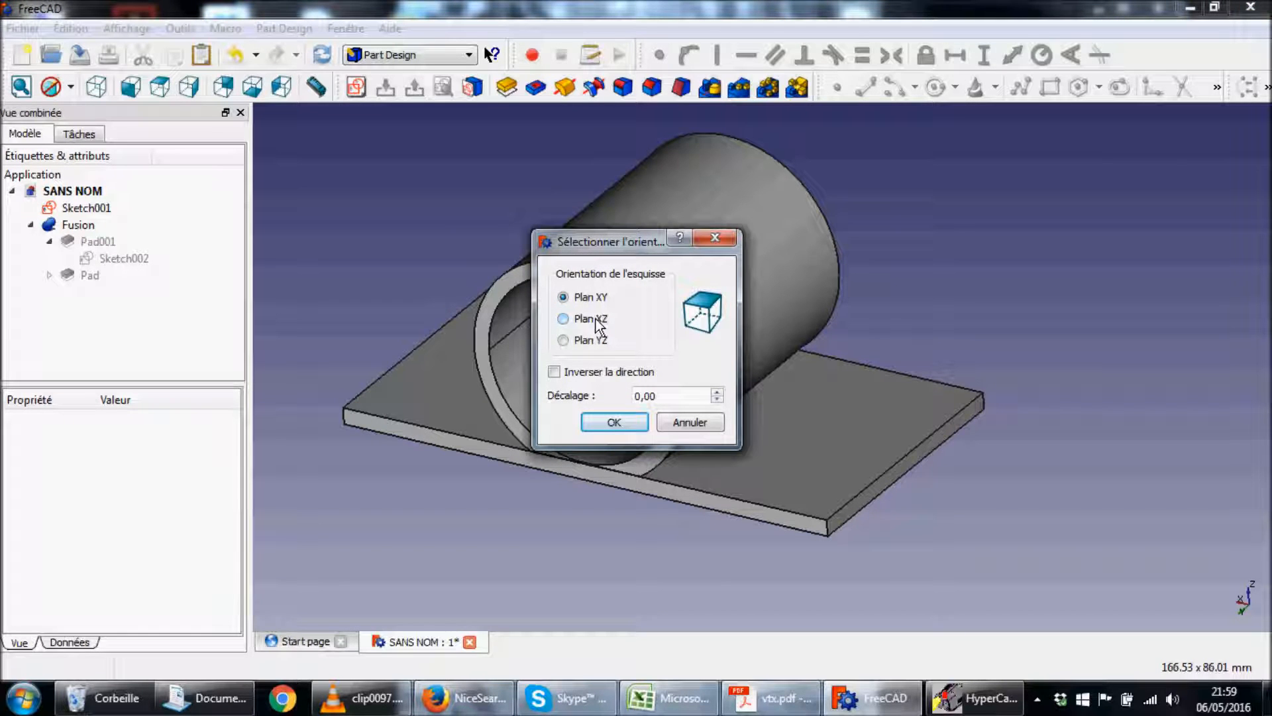
{"action": "left_click", "coordinate": [563, 319]}
{"action": "left_click", "coordinate": [614, 422]}
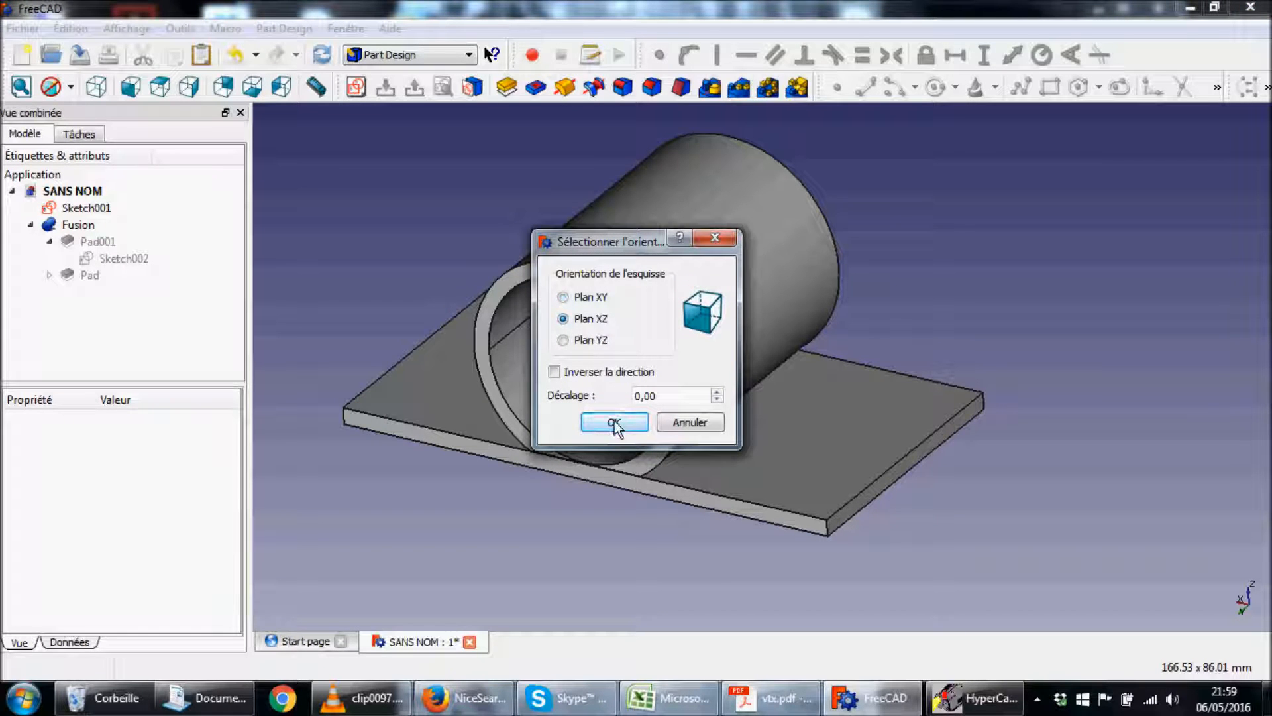
{"action": "scroll", "coordinate": [676, 431], "scroll_direction": "up", "scroll_amount": 2}
{"action": "mouse_move", "coordinate": [675, 431]}
{"action": "middle_mouse_down"}
{"action": "mouse_move", "coordinate": [767, 503]}
{"action": "mouse_move", "coordinate": [824, 511]}
{"action": "middle_mouse_up"}
{"action": "scroll", "coordinate": [824, 511], "scroll_direction": "down", "scroll_amount": 1}
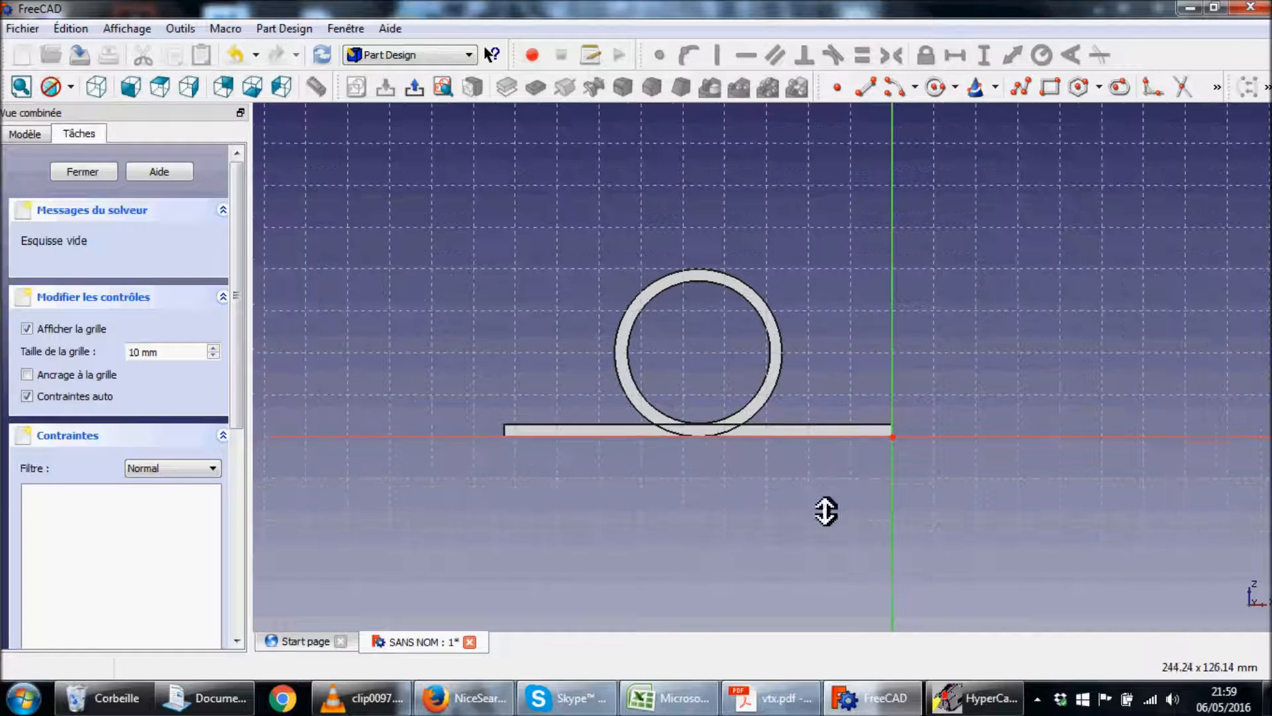
Sketch a rectangle over the tube's upper half, its lower corner about 5.4 mm from the vertical axis and 18.6 mm above the horizontal axis.
{"action": "left_click", "coordinate": [1050, 87]}
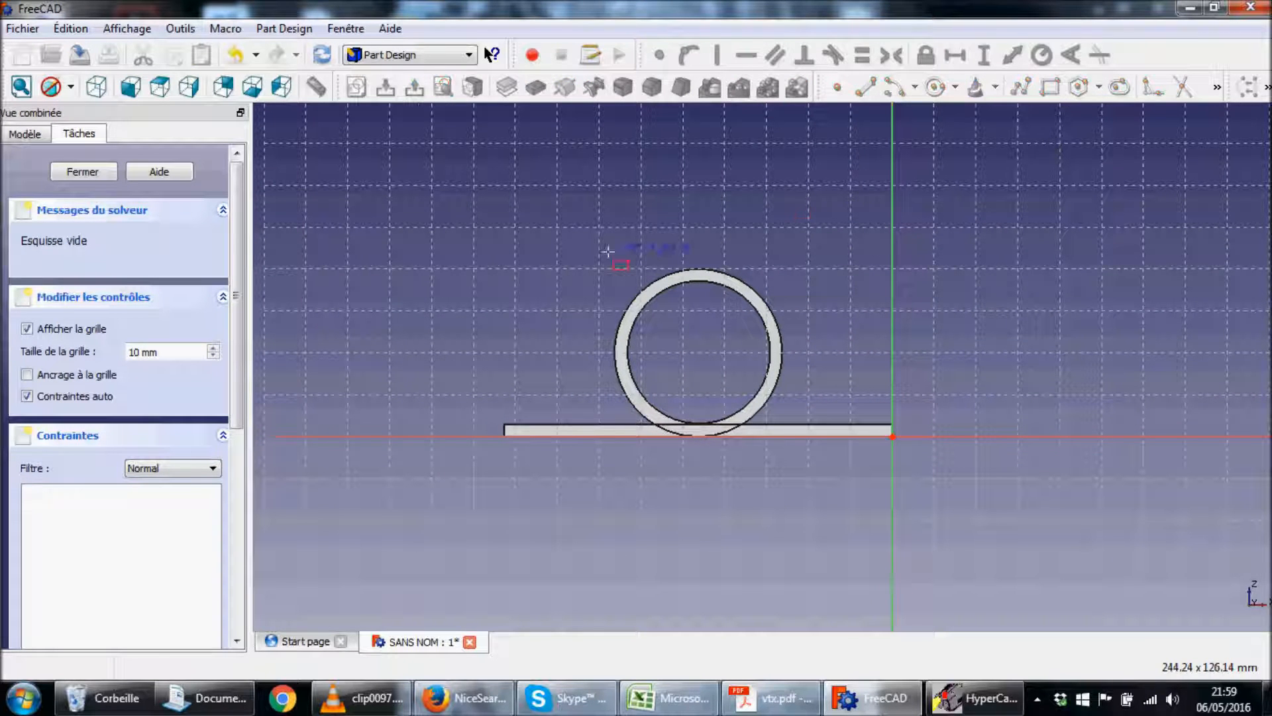
{"action": "left_click", "coordinate": [536, 231]}
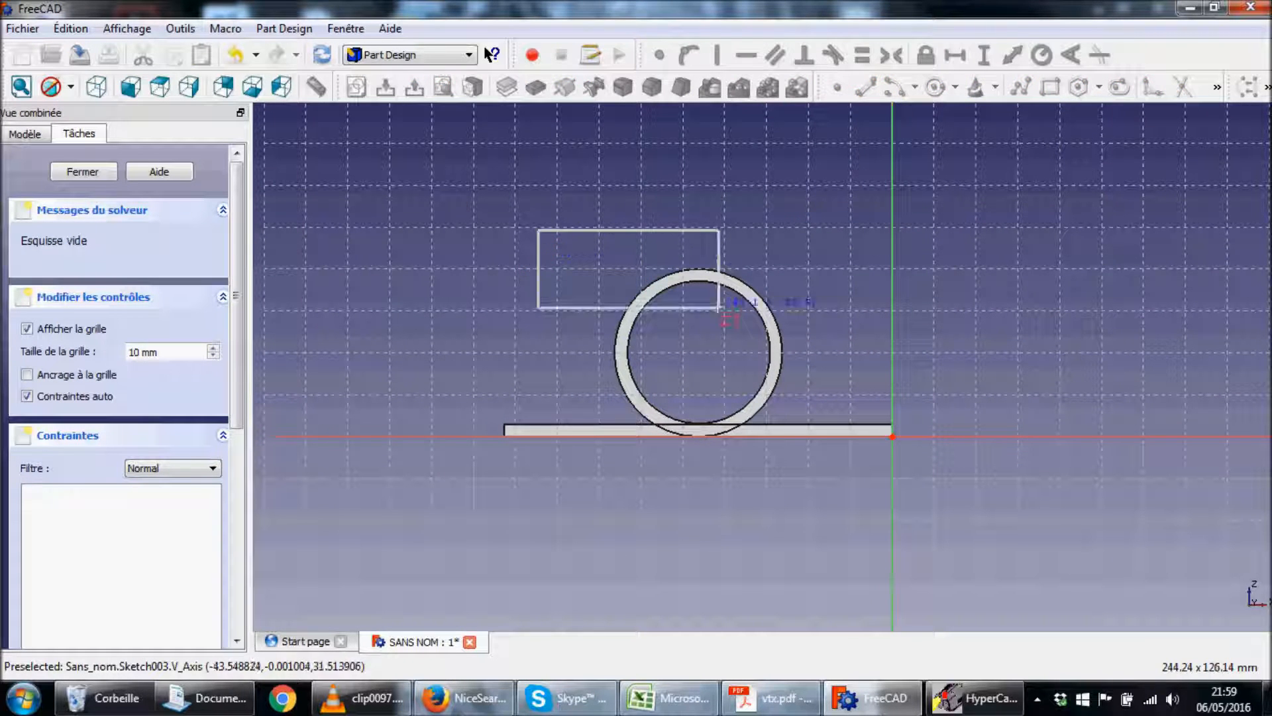
{"action": "left_click", "coordinate": [870, 357]}
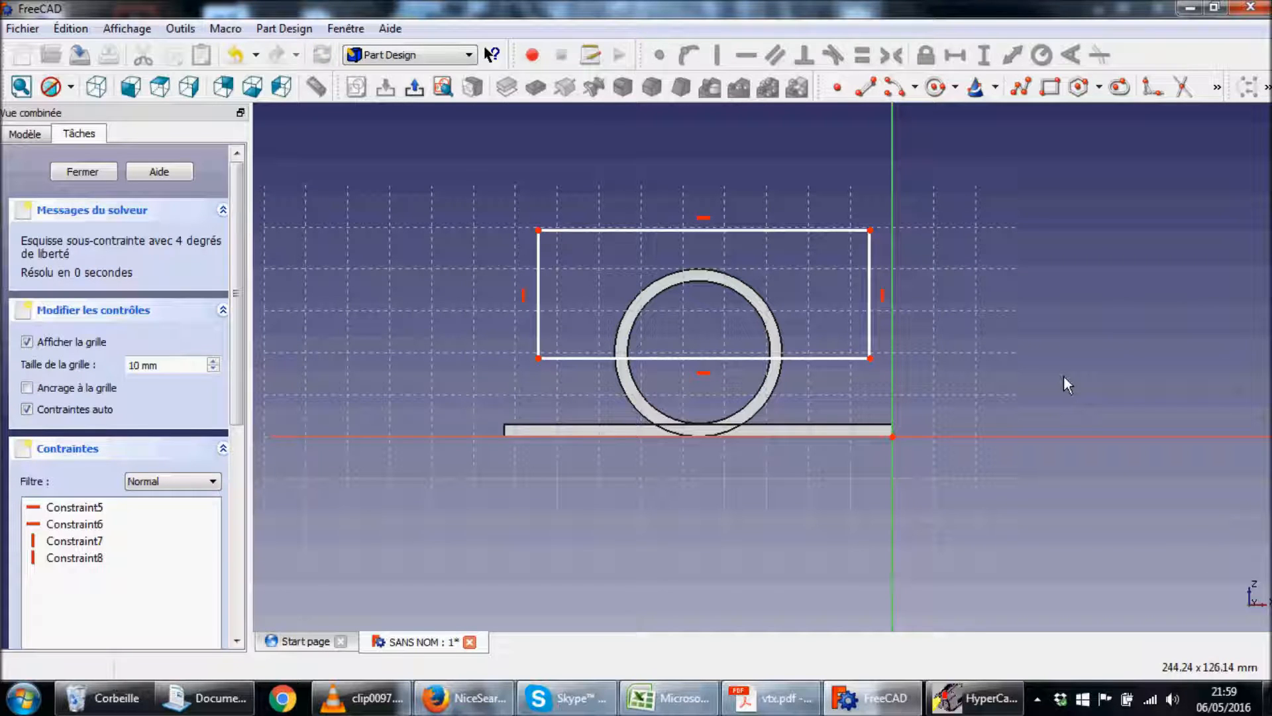
Lock the rectangle's lower corner nearest the vertical axis, setting its height above the horizontal axis to 20 mm, and close the sketch.
{"action": "left_click", "coordinate": [869, 358]}
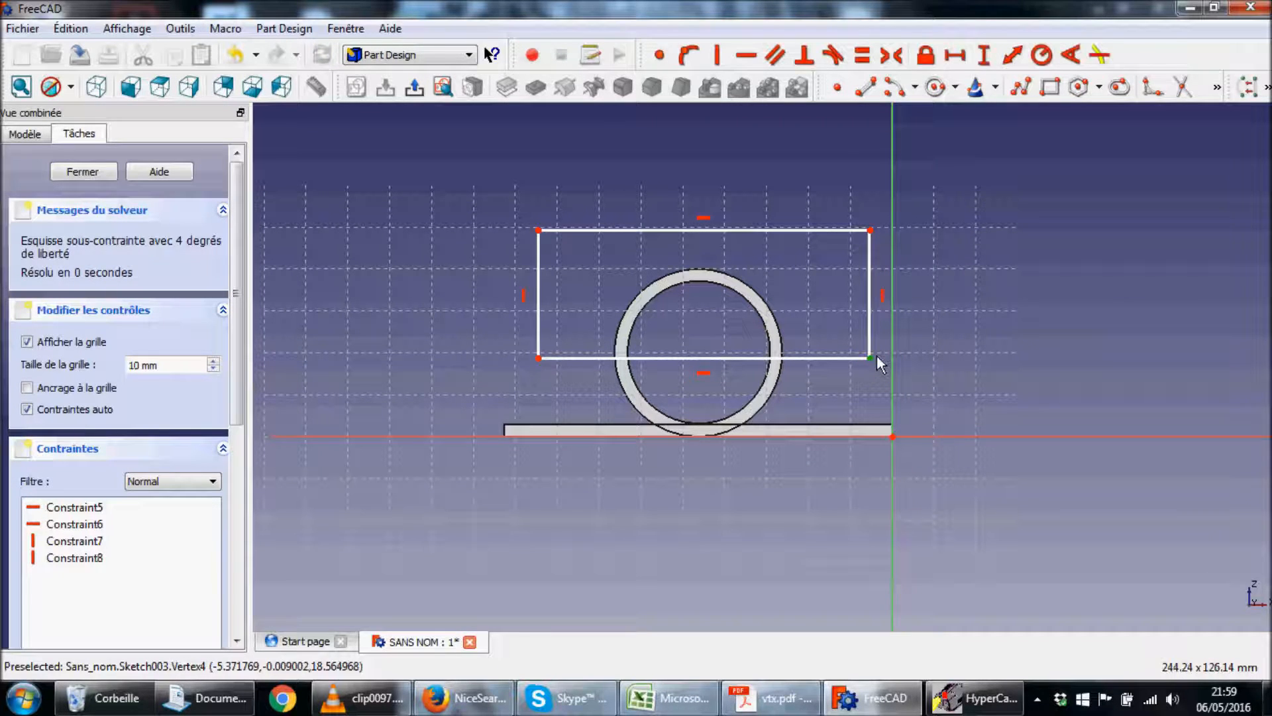
{"action": "left_click", "coordinate": [925, 59]}
{"action": "left_click_drag", "start_coordinate": [828, 408], "coordinate": [1034, 401]}
{"action": "double_click", "coordinate": [1032, 398]}
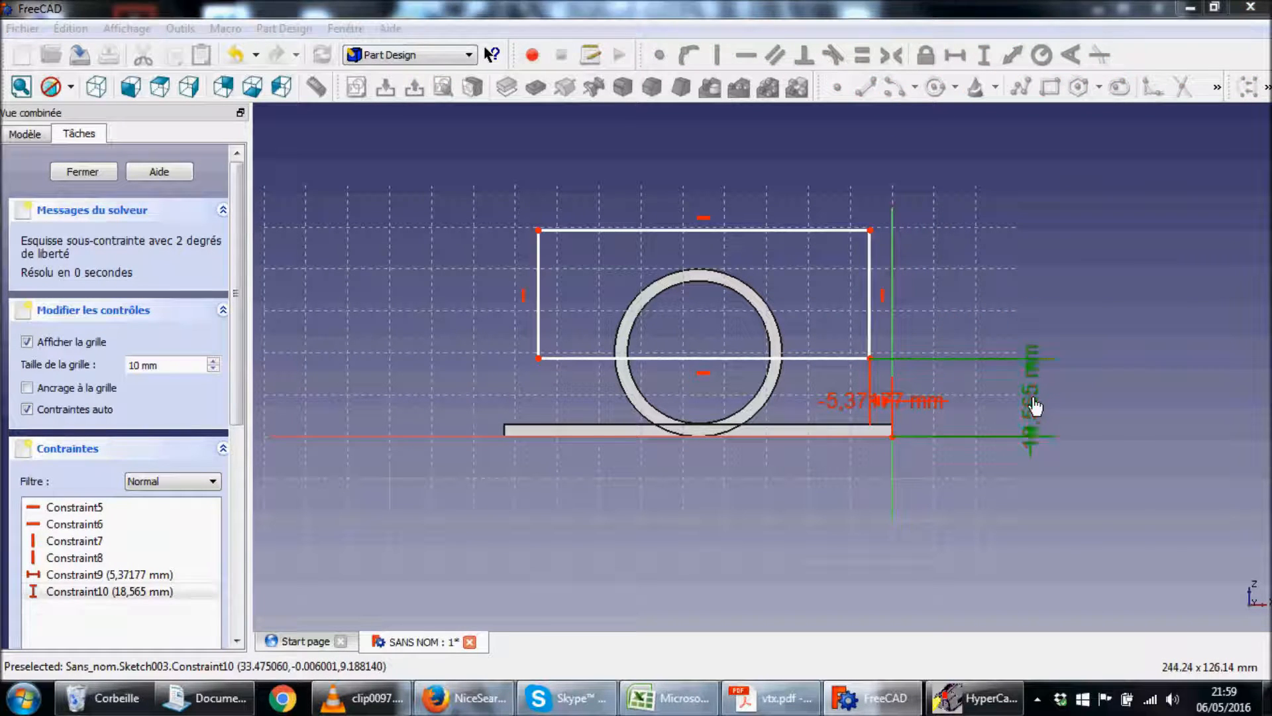
{"action": "type", "text": "0"}
{"action": "type", "text": "0"}
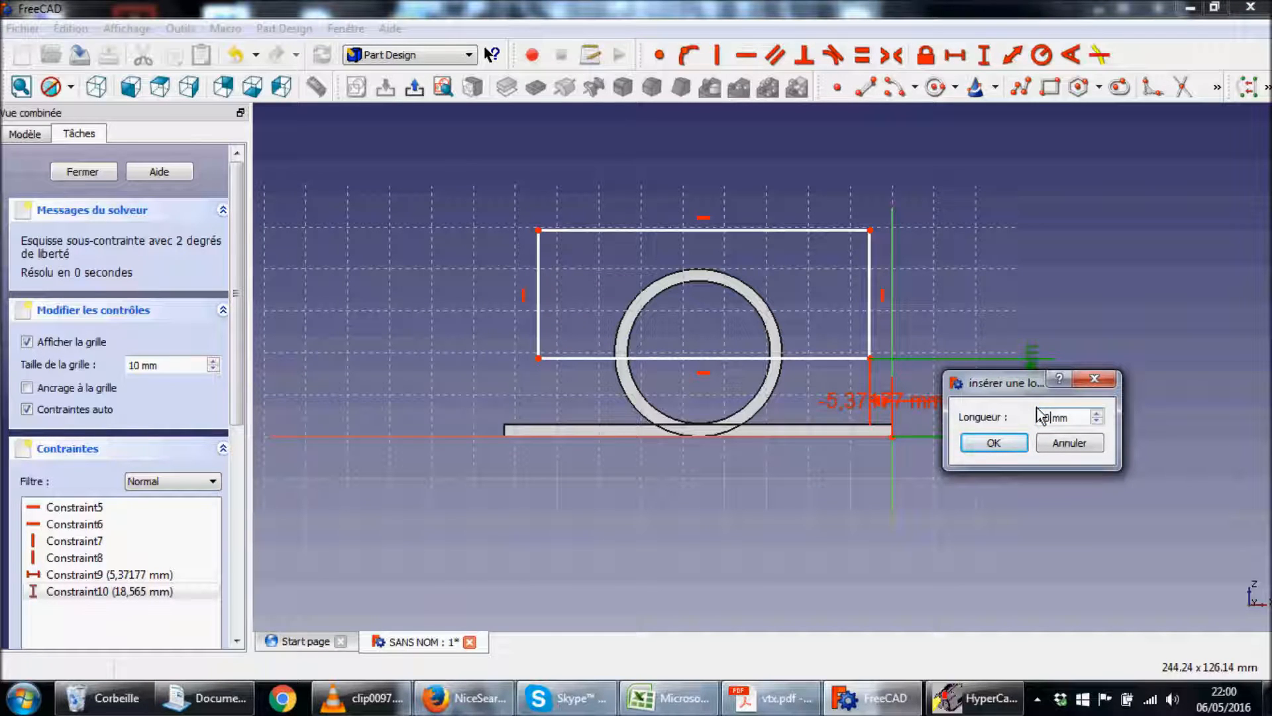
{"action": "left_click", "coordinate": [994, 443]}
{"action": "left_click_drag", "start_coordinate": [862, 392], "coordinate": [967, 182]}
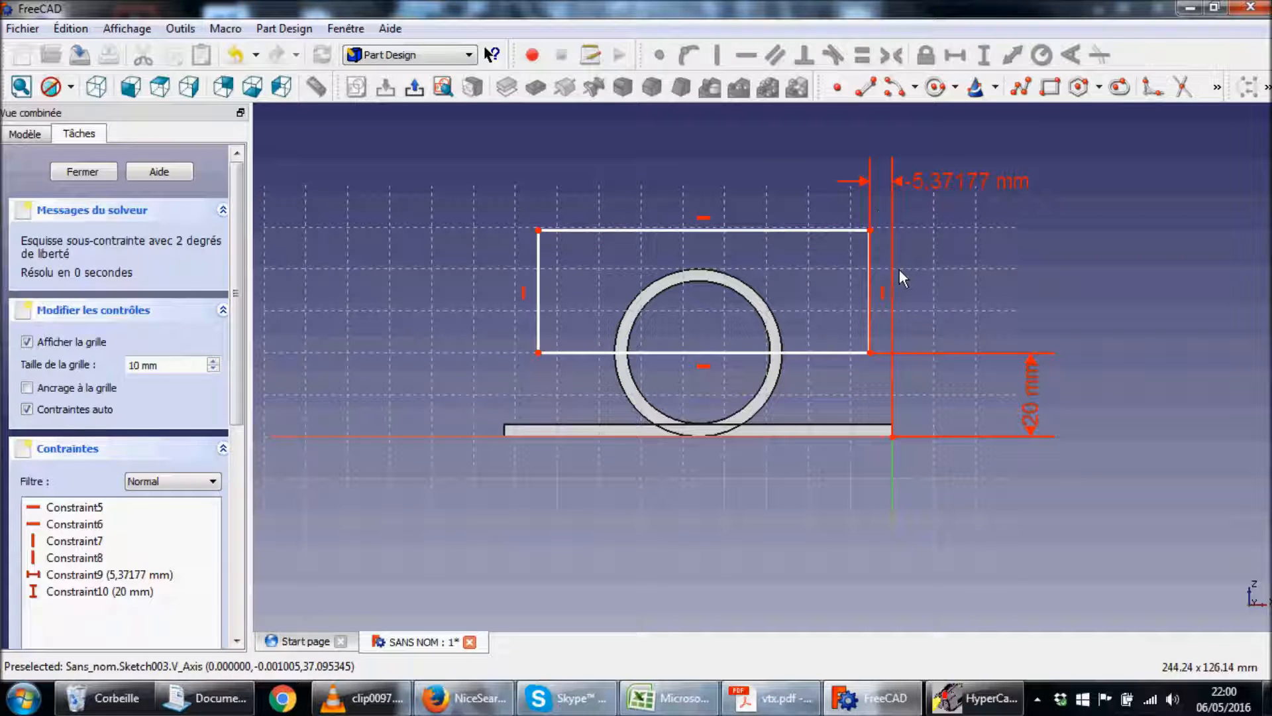
{"action": "left_click", "coordinate": [412, 88]}
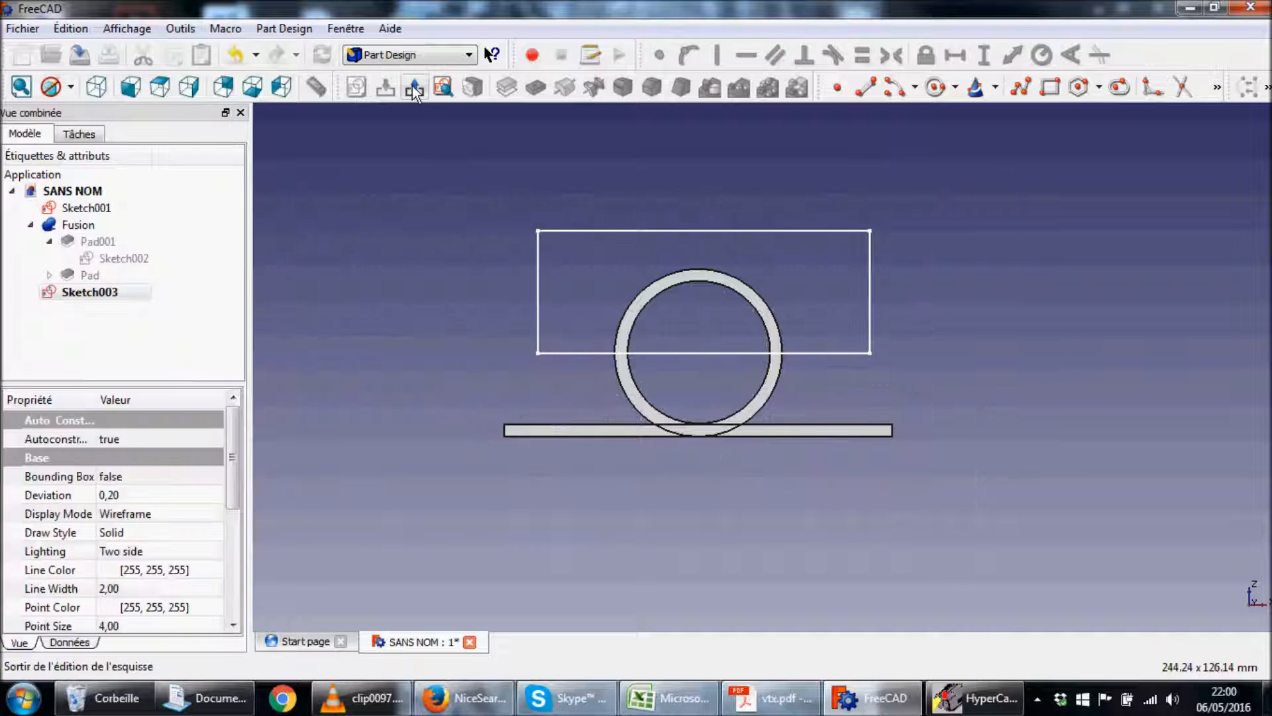
Pad the rectangle sketch 49 mm in the reversed direction so the block covers the tube's upper half, checking the plate width in vtx.pdf.
{"action": "middle_click_drag", "start_coordinate": [937, 369], "coordinate": [805, 400]}
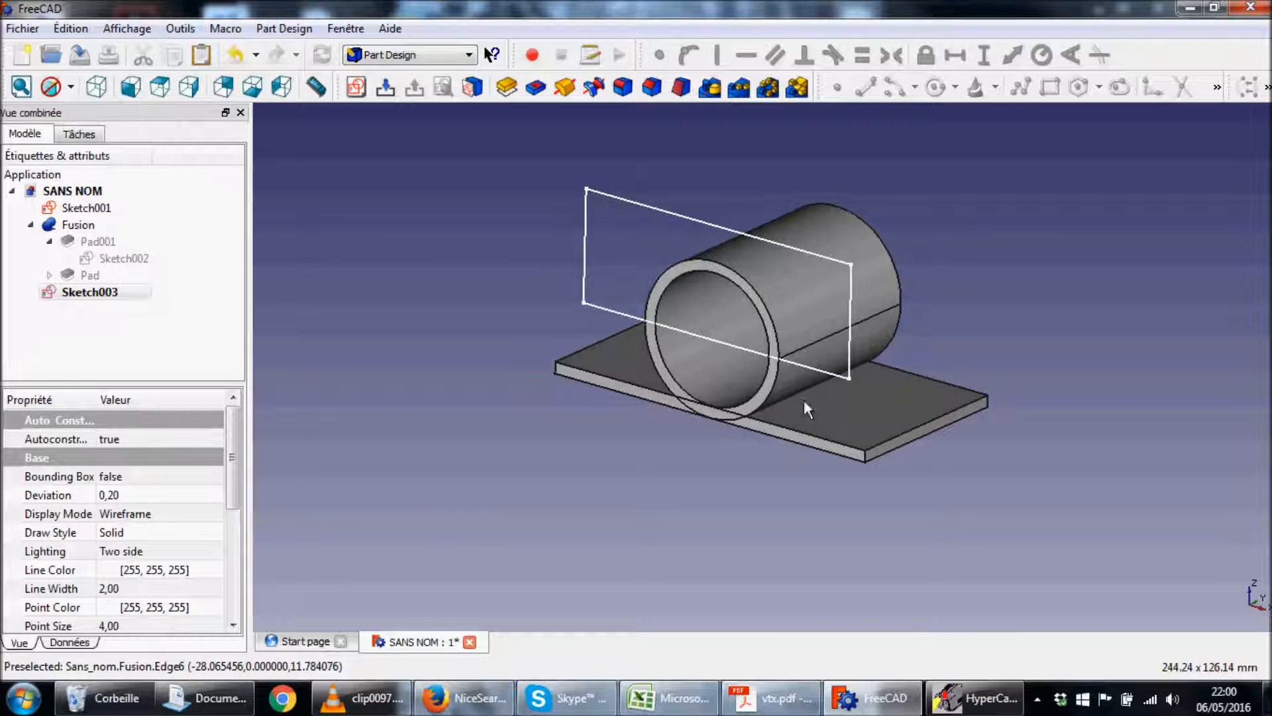
{"action": "left_click", "coordinate": [503, 89]}
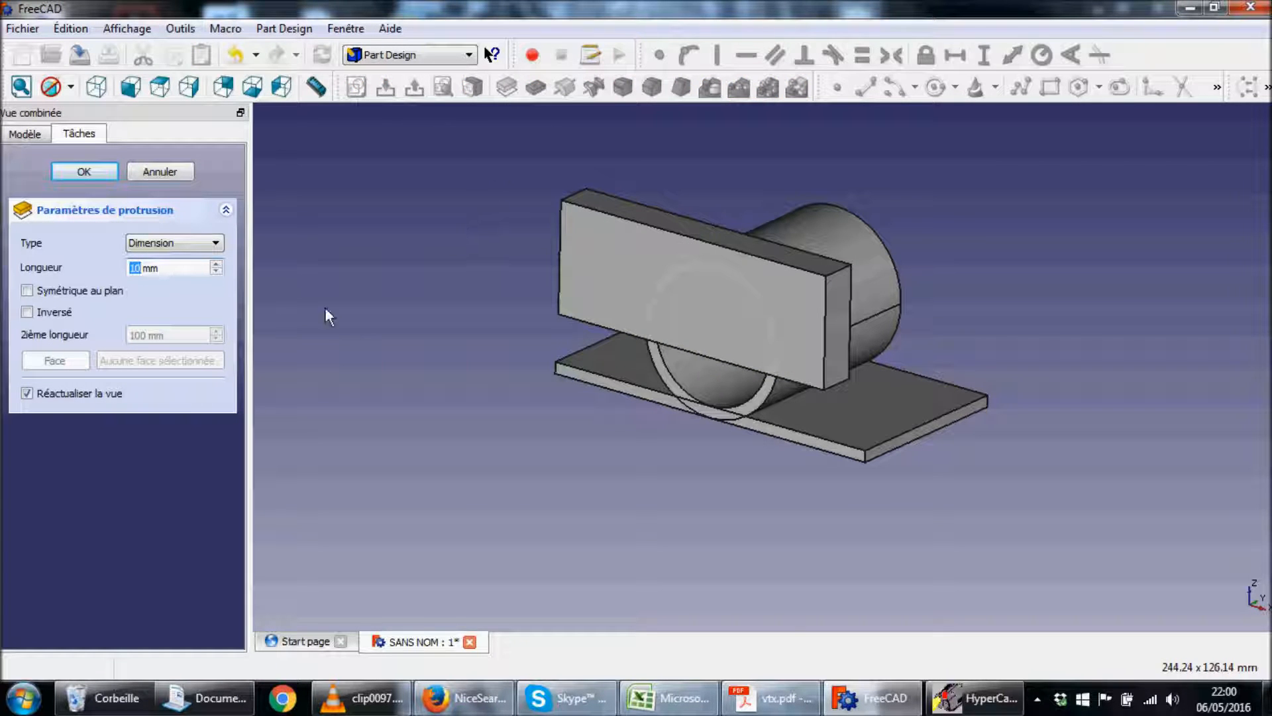
{"action": "left_click", "coordinate": [769, 701]}
{"action": "left_click", "coordinate": [768, 701]}
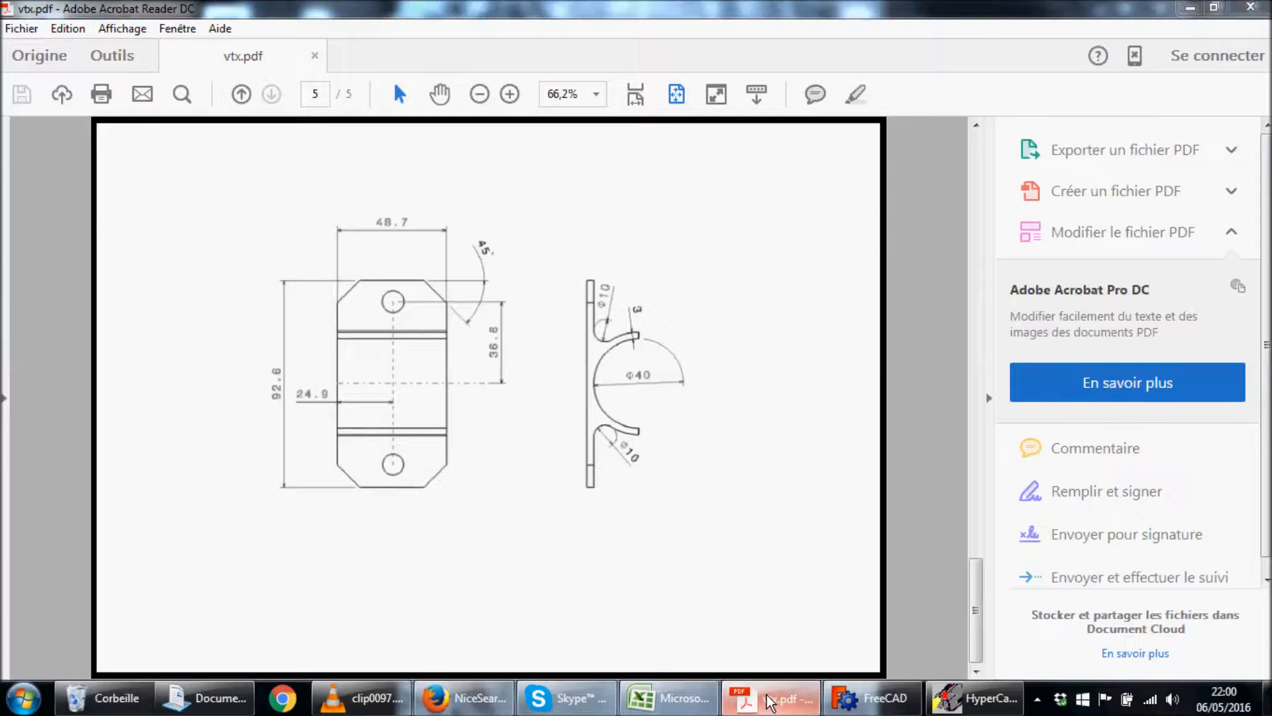
{"action": "type", "text": "48"}
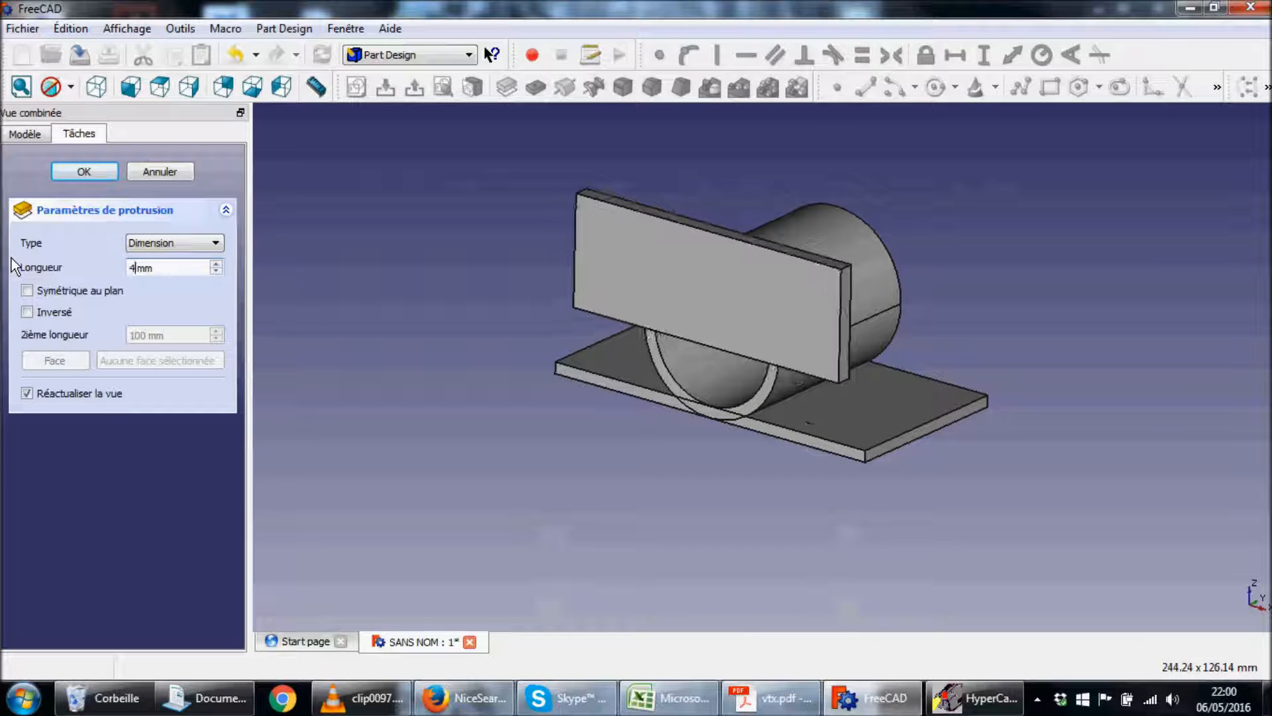
{"action": "type", "text": ",7"}
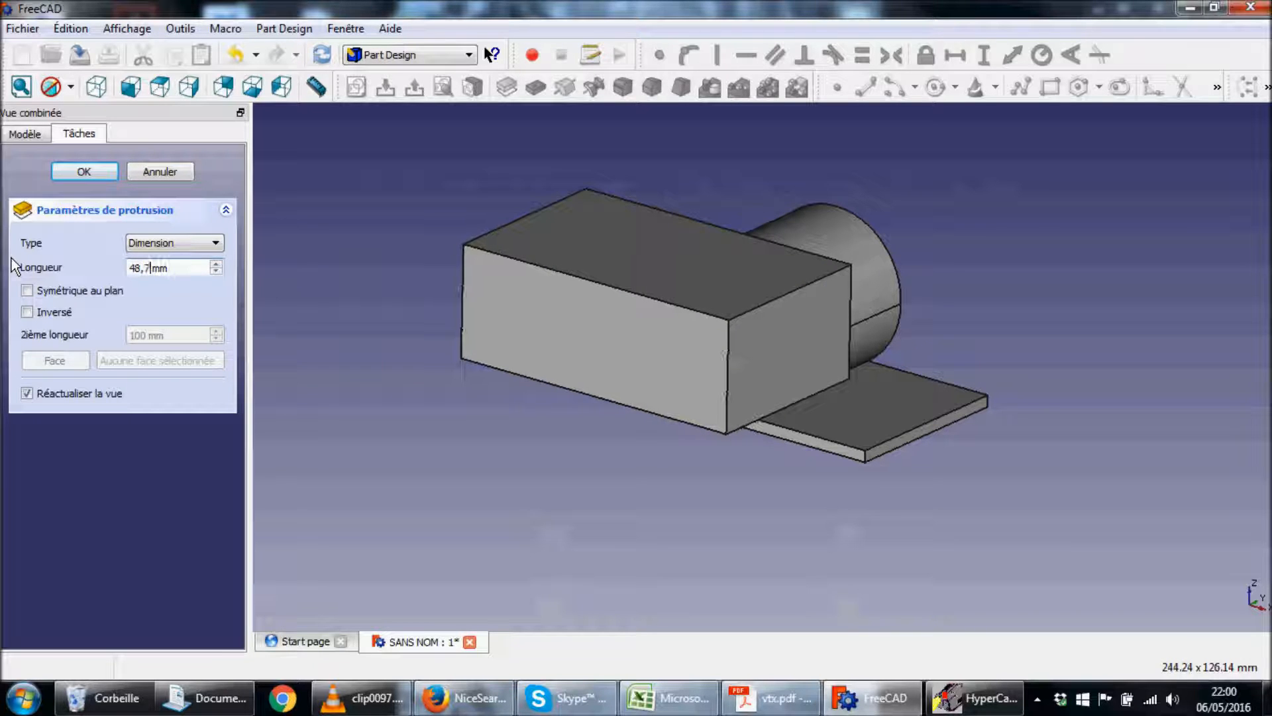
{"action": "left_click", "coordinate": [57, 308]}
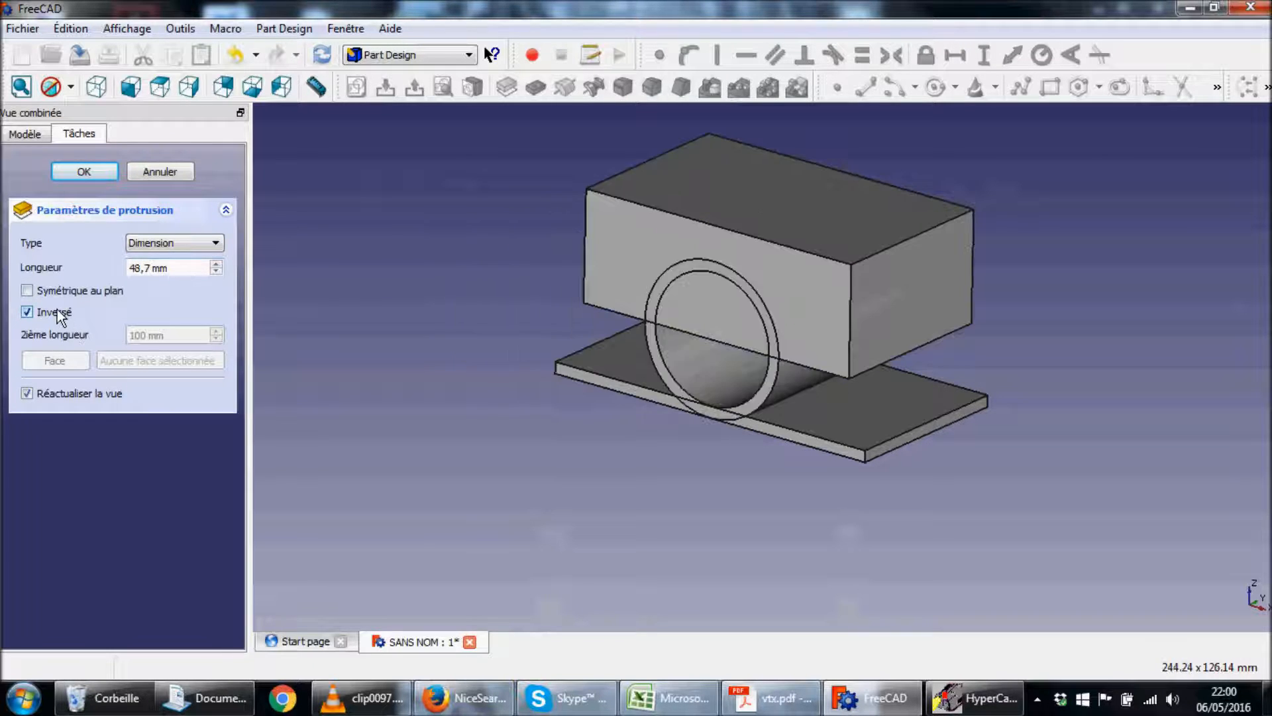
{"action": "left_click_drag", "start_coordinate": [151, 268], "coordinate": [115, 269]}
{"action": "type", "text": "4"}
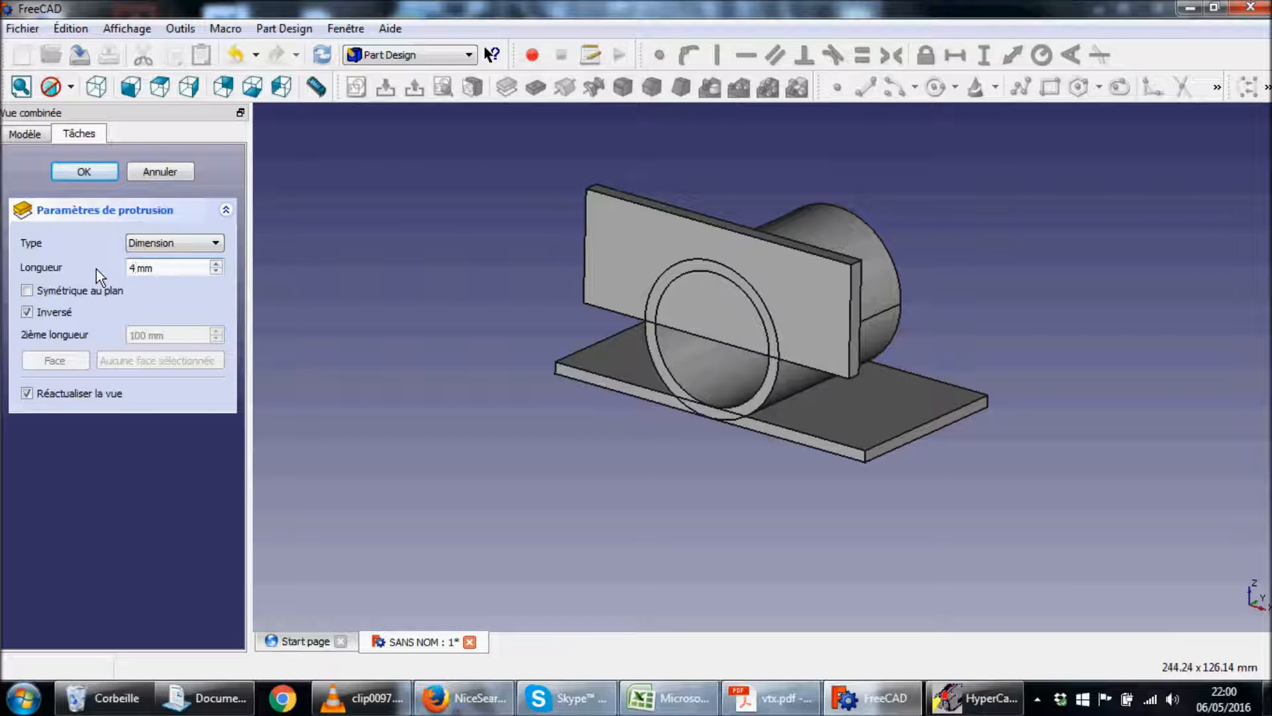
{"action": "type", "text": "9"}
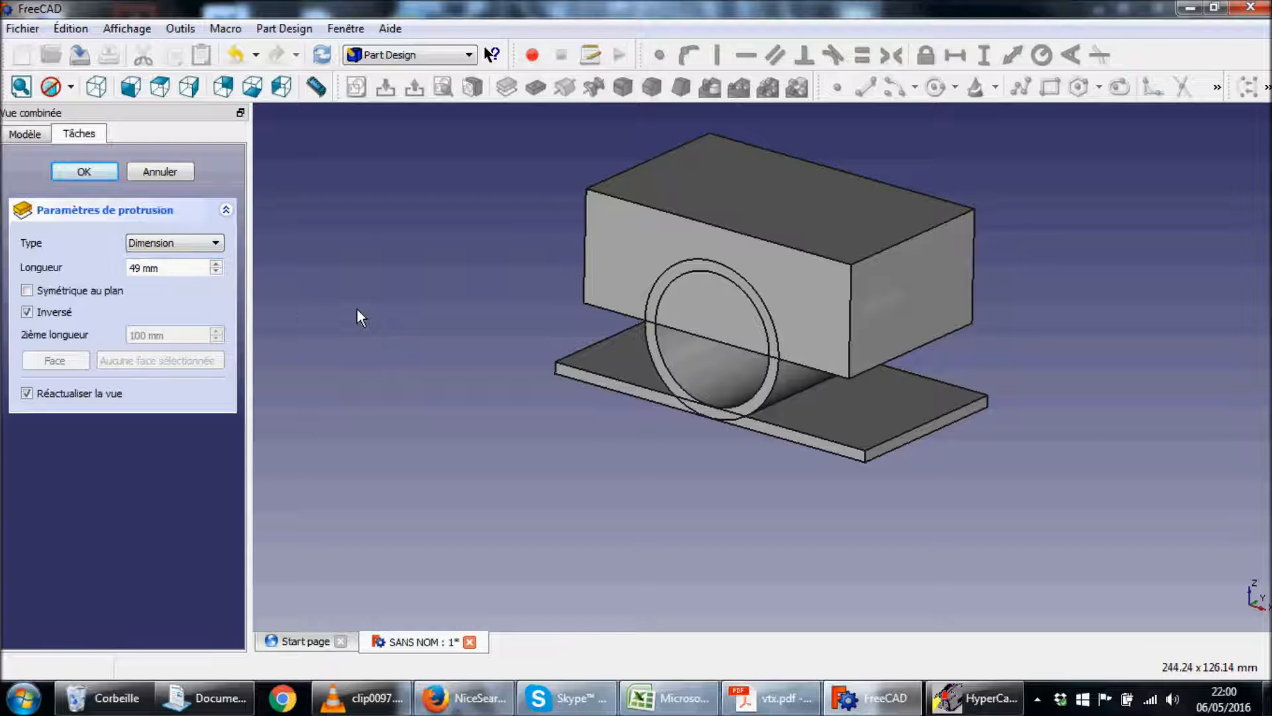
{"action": "left_click", "coordinate": [81, 171]}
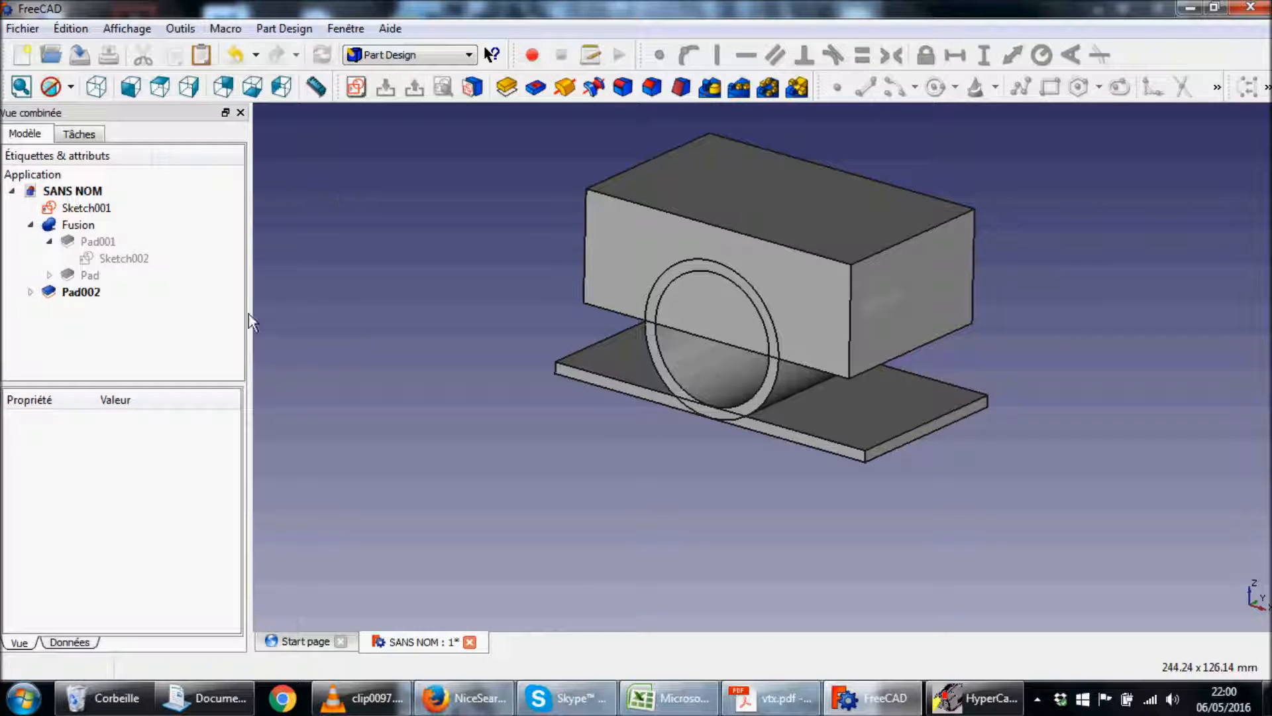
Subtract the padded block from the fused tube and plate with a Boolean cut in the Part workbench.
{"action": "left_click", "coordinate": [98, 293]}
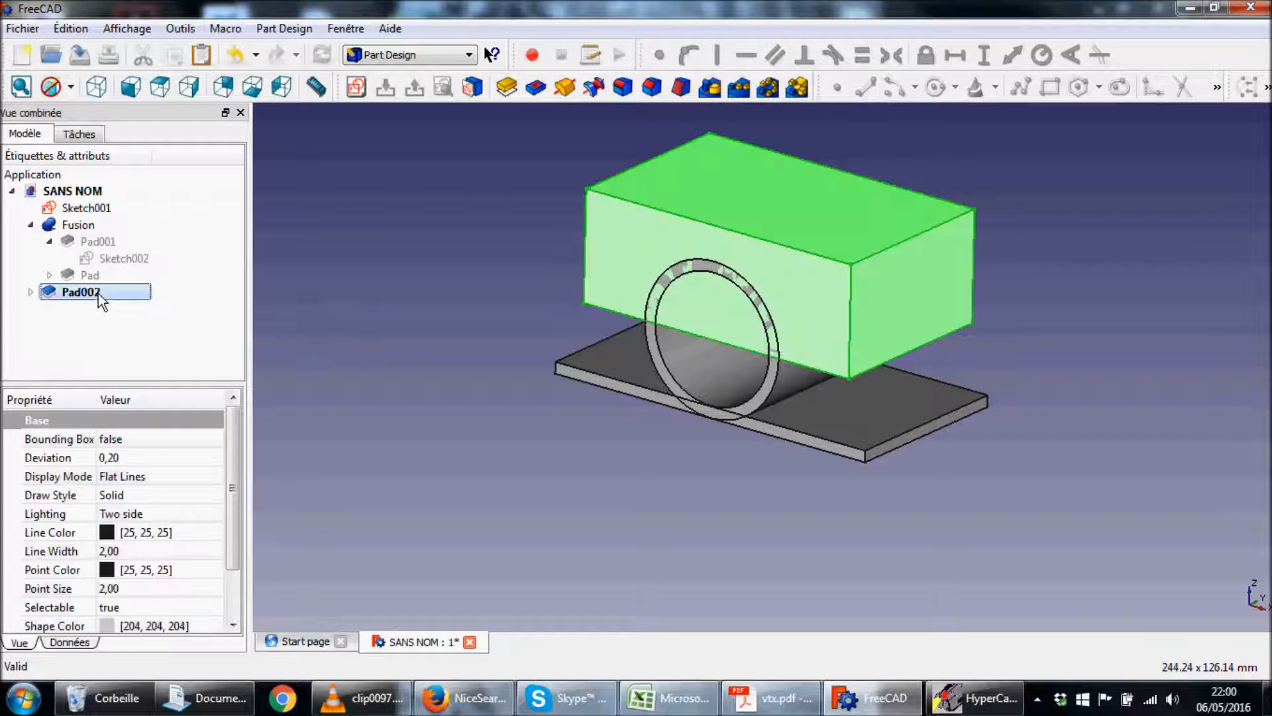
{"action": "left_click", "coordinate": [77, 227], "text": "ctrl"}
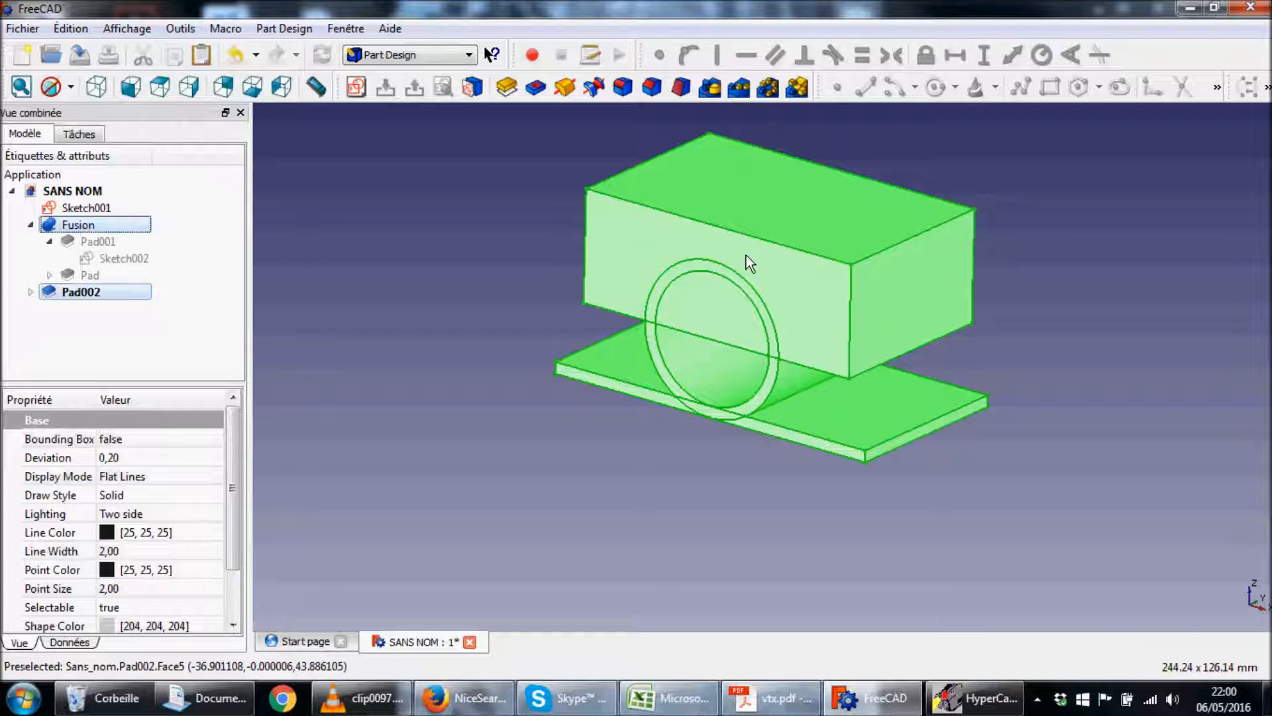
{"action": "left_click", "coordinate": [444, 55]}
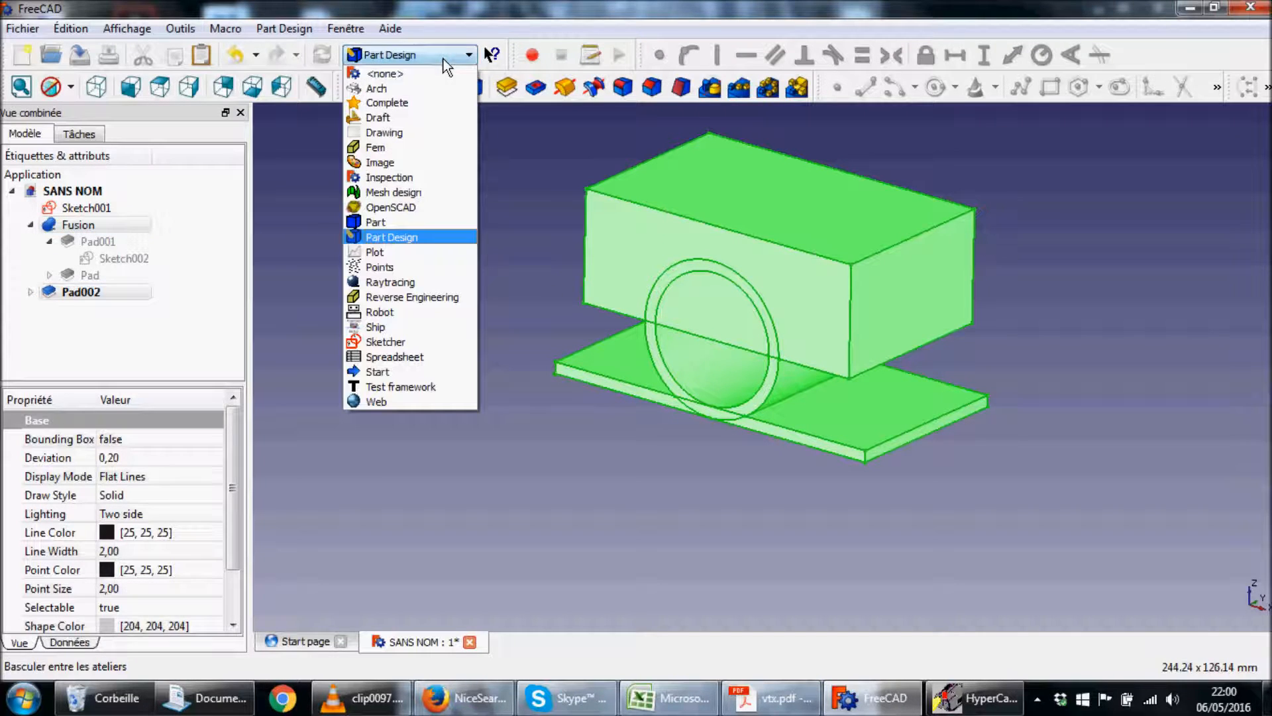
{"action": "left_click", "coordinate": [400, 224]}
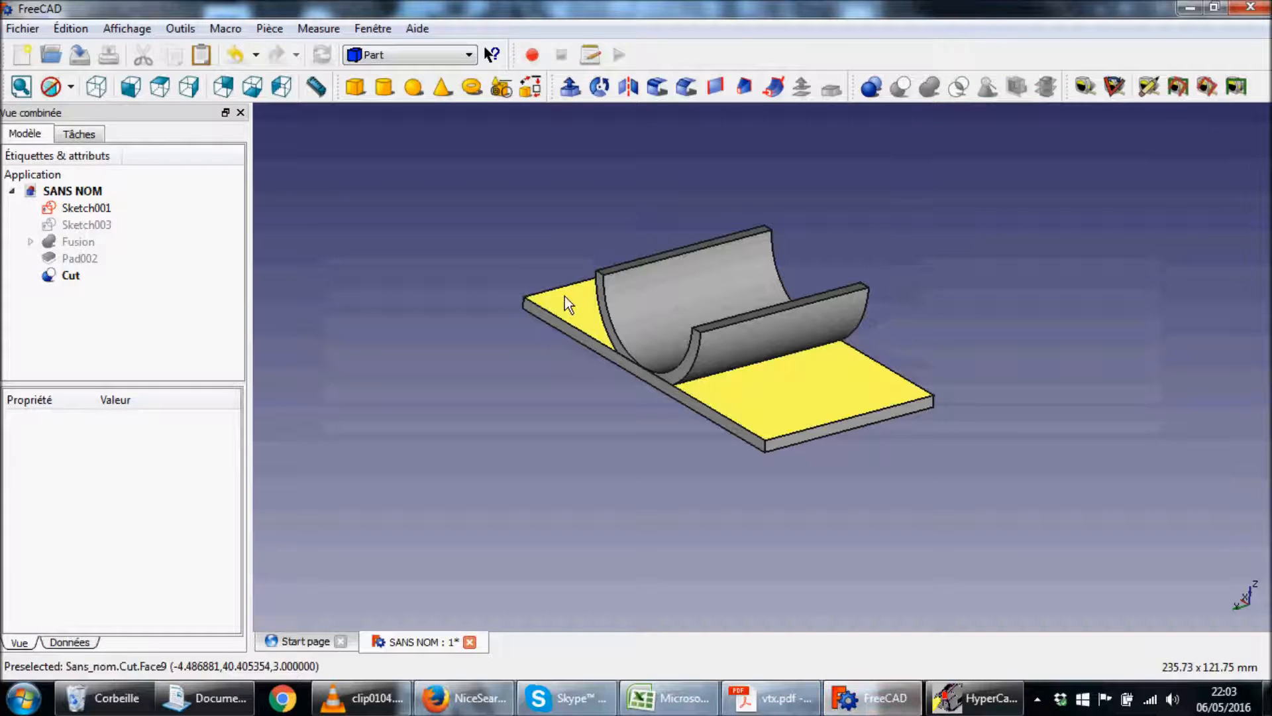
Inspect the cut cradle from several angles and compare its junctions with the base plate to the side profile in vtx.pdf.
{"action": "middle_click_drag", "start_coordinate": [564, 296], "coordinate": [705, 464]}
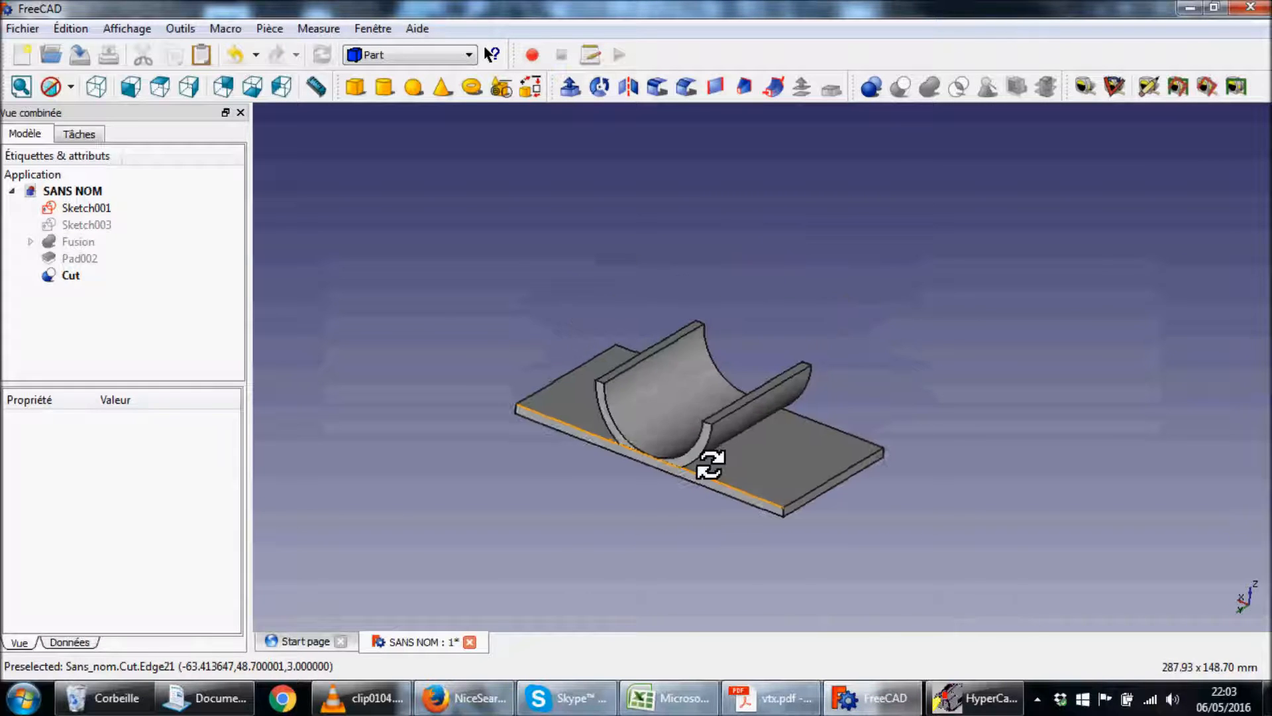
{"action": "scroll", "coordinate": [722, 457], "scroll_direction": "up", "scroll_amount": 4}
{"action": "middle_click_drag", "start_coordinate": [813, 423], "coordinate": [909, 352]}
{"action": "scroll", "coordinate": [886, 377], "scroll_direction": "down", "scroll_amount": 2}
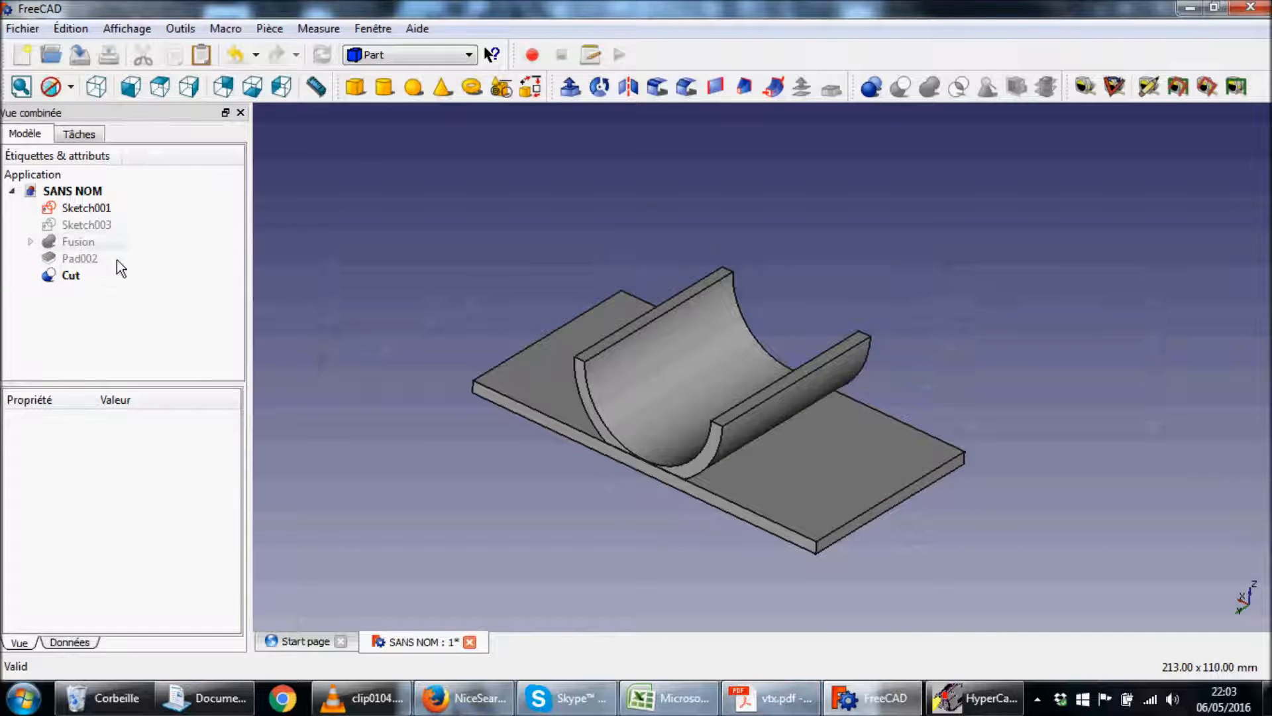
{"action": "left_click", "coordinate": [72, 279]}
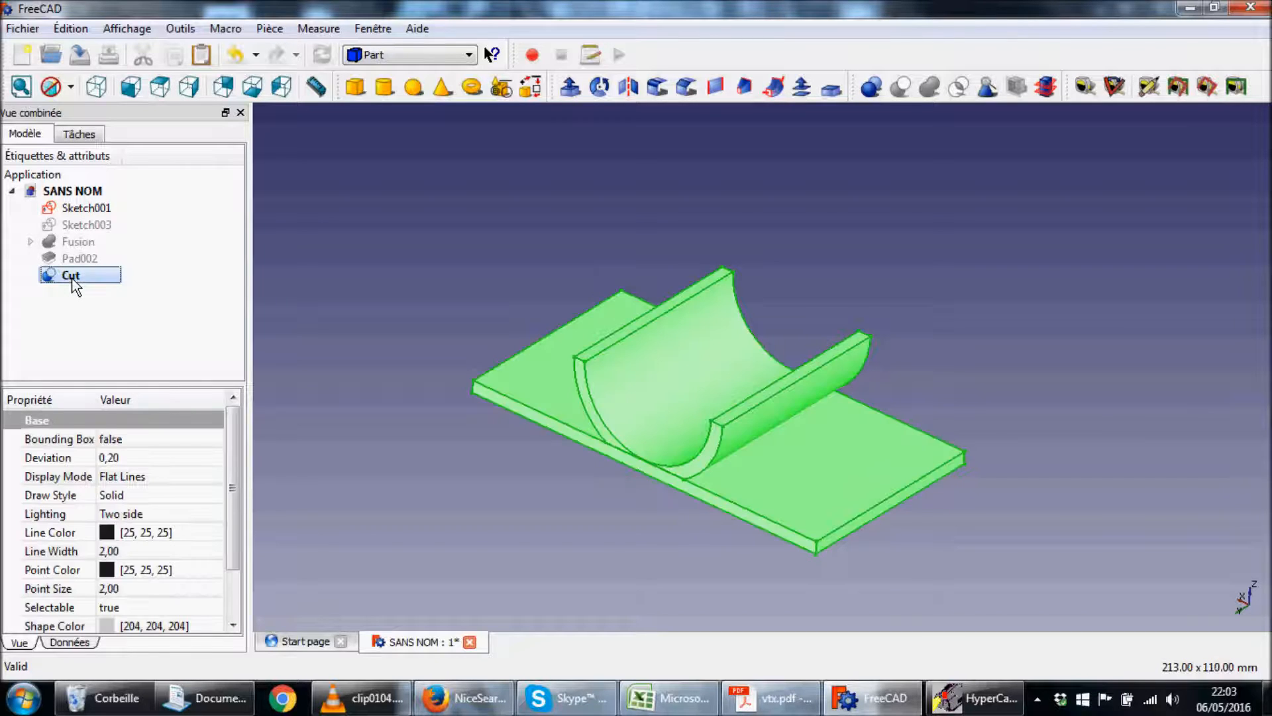
{"action": "left_click", "coordinate": [789, 699]}
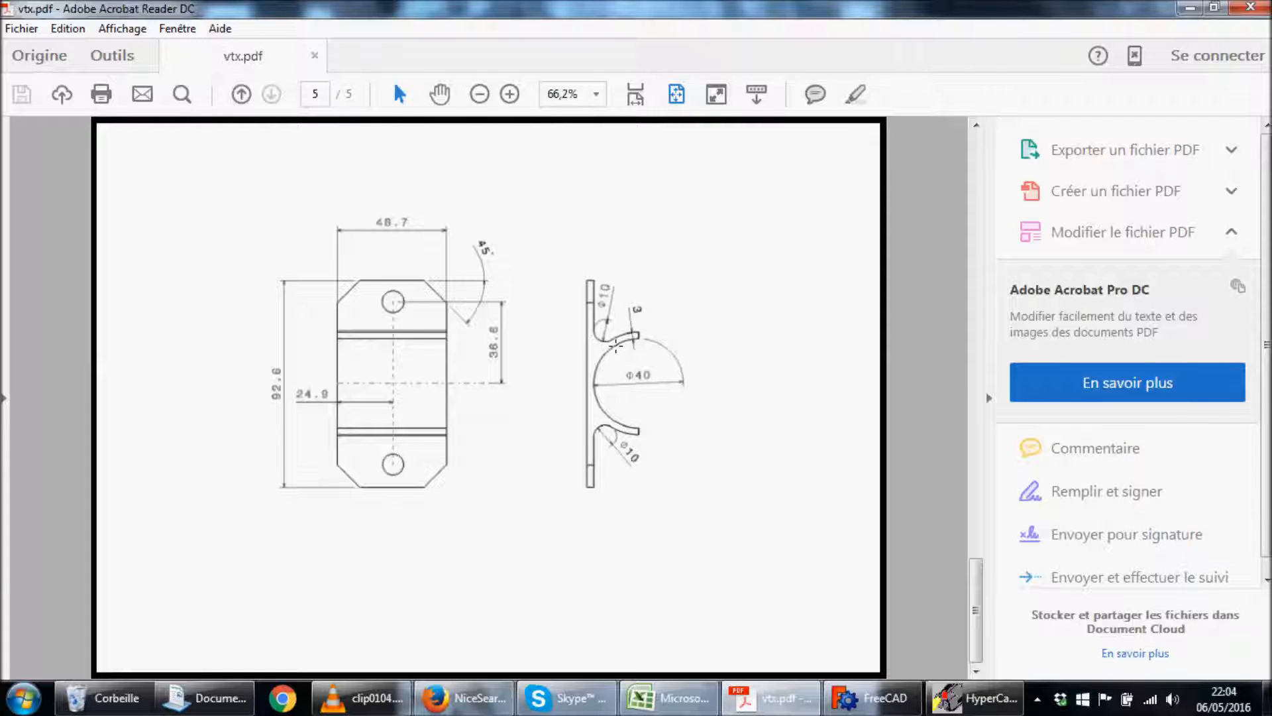
{"action": "left_click", "coordinate": [874, 698]}
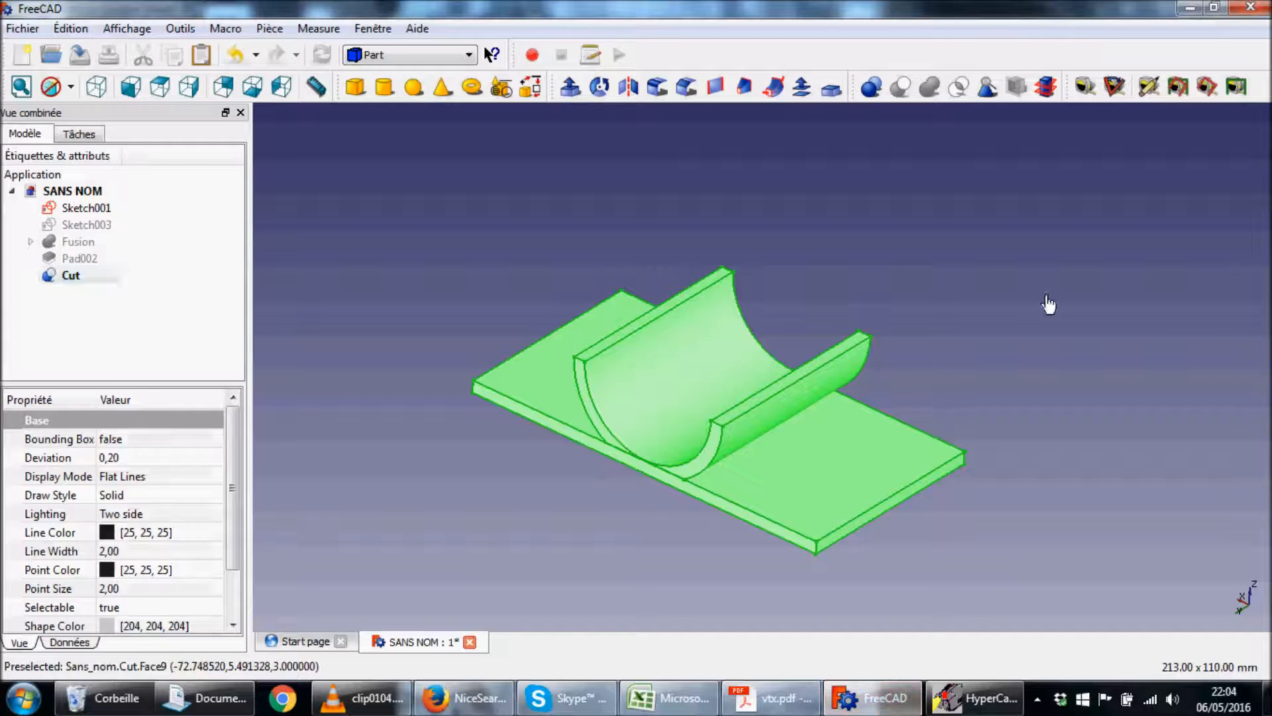
{"action": "left_click", "coordinate": [1045, 303]}
{"action": "scroll", "coordinate": [895, 457], "scroll_direction": "down", "scroll_amount": 1}
{"action": "middle_click_drag", "start_coordinate": [895, 457], "coordinate": [871, 419]}
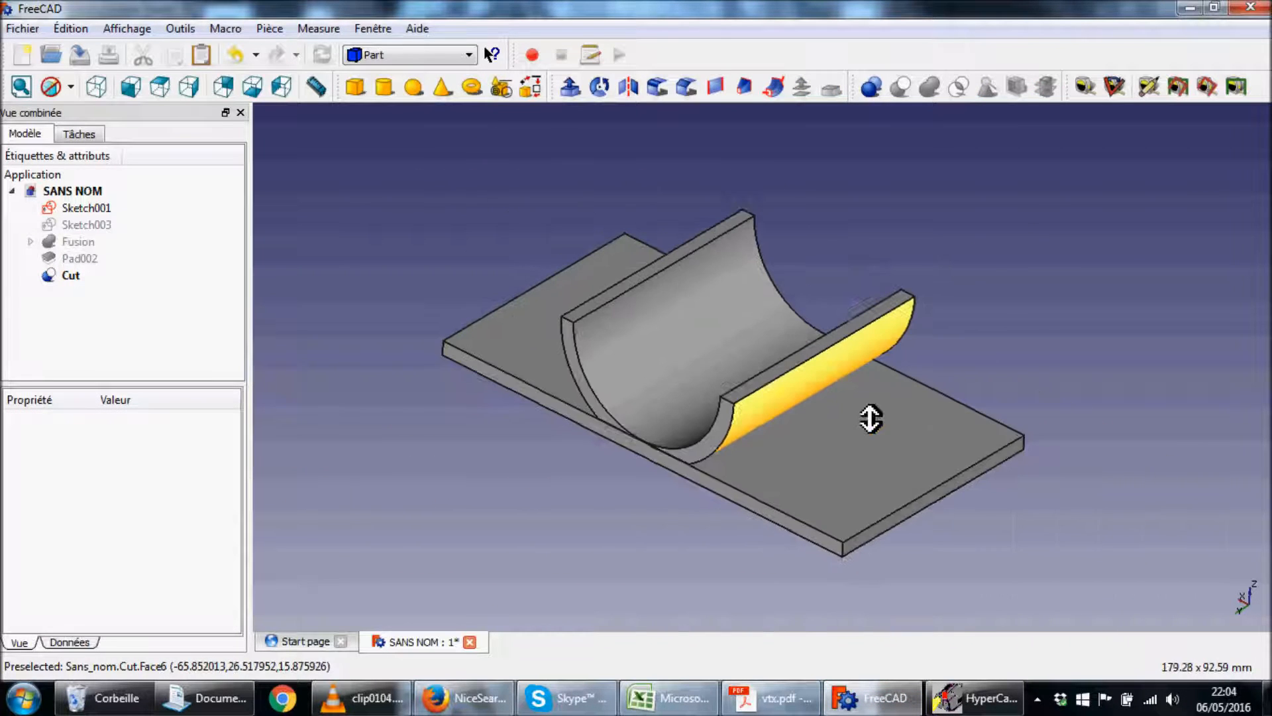
In the Part Design workbench, fillet the edge where one outer side of the cradle meets the base plate with a 10 mm radius.
{"action": "left_click", "coordinate": [403, 55]}
{"action": "left_click", "coordinate": [410, 237]}
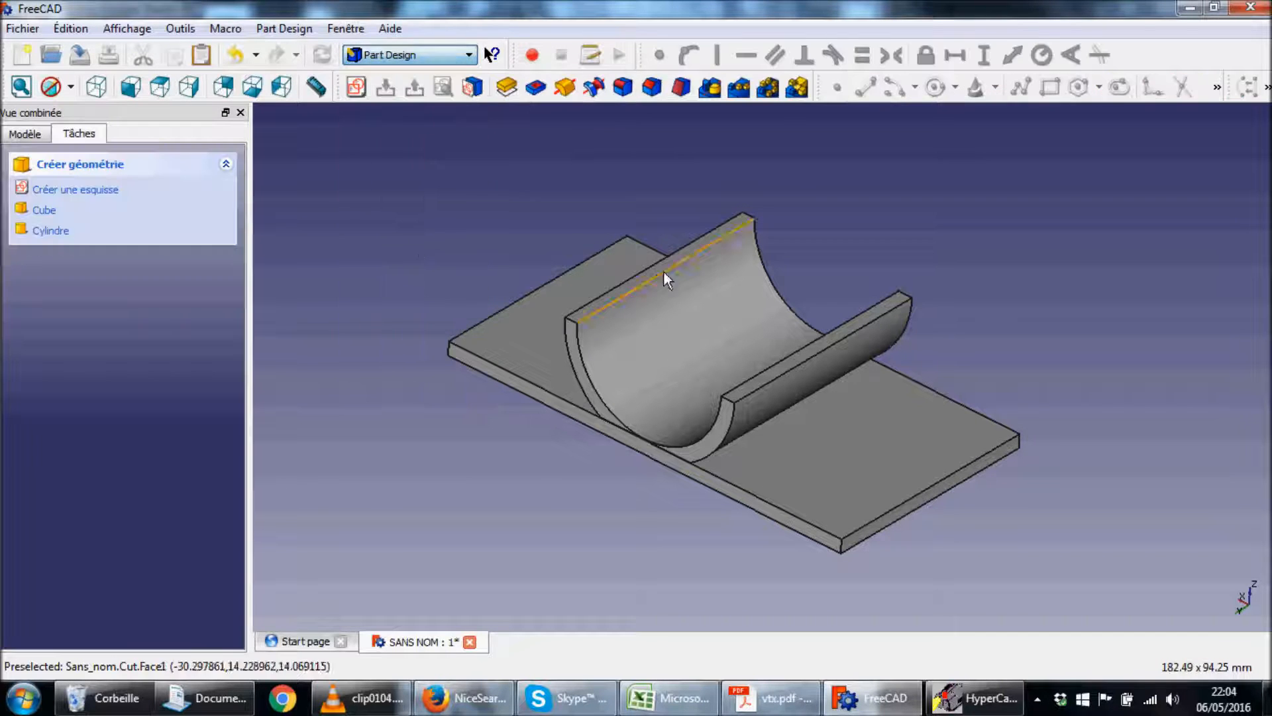
{"action": "middle_click_drag", "start_coordinate": [903, 403], "coordinate": [827, 309]}
{"action": "scroll", "coordinate": [727, 375], "scroll_direction": "down", "scroll_amount": 8}
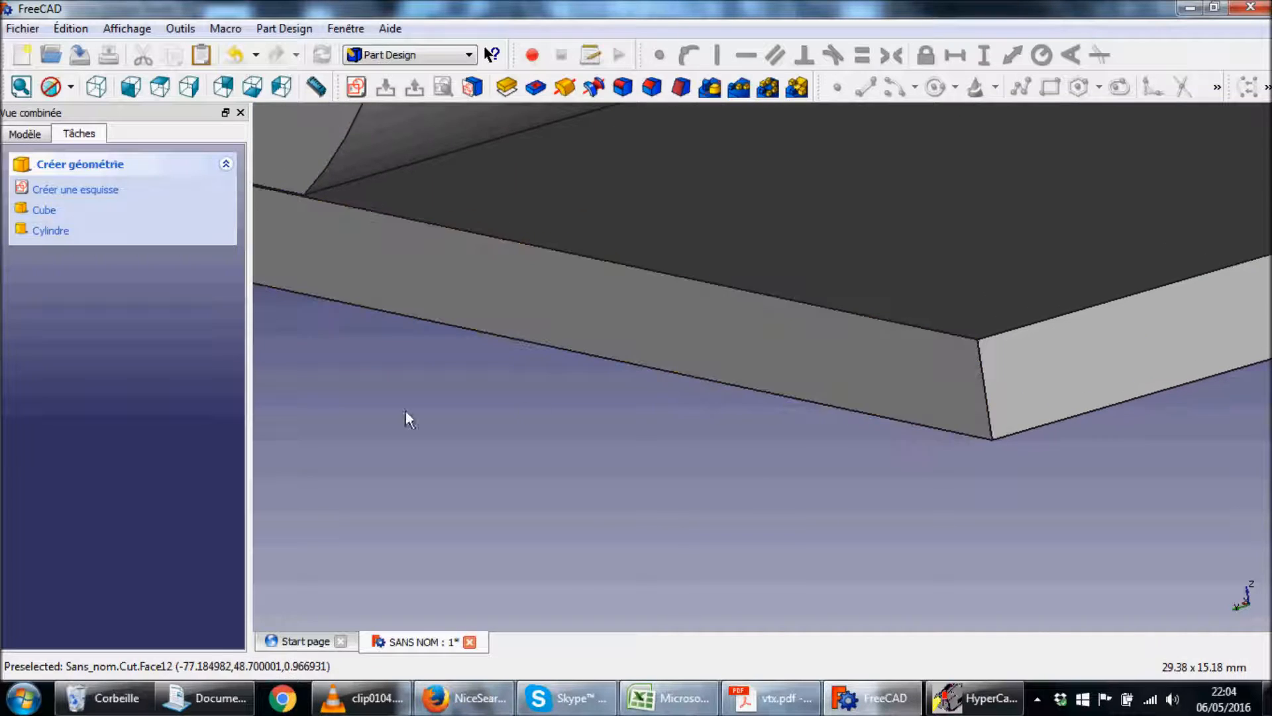
{"action": "middle_click_drag", "start_coordinate": [473, 242], "coordinate": [619, 251]}
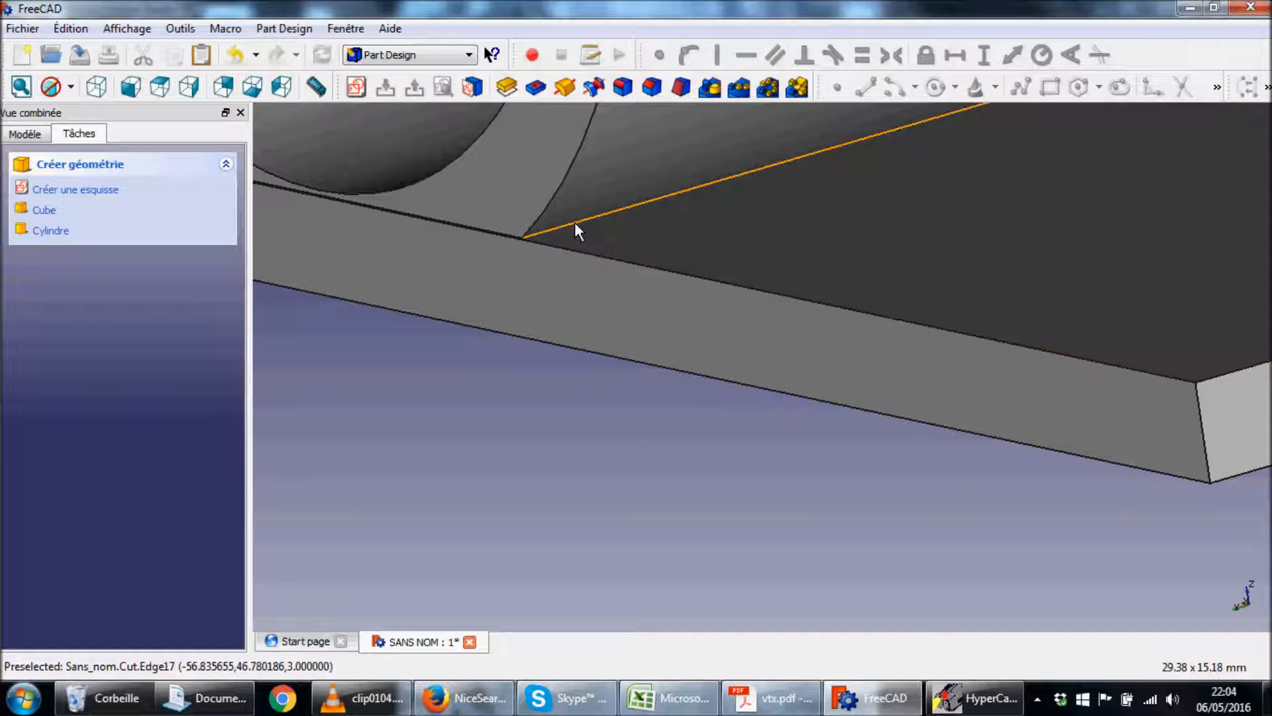
{"action": "left_click", "coordinate": [574, 222]}
{"action": "scroll", "coordinate": [534, 418], "scroll_direction": "up", "scroll_amount": 4}
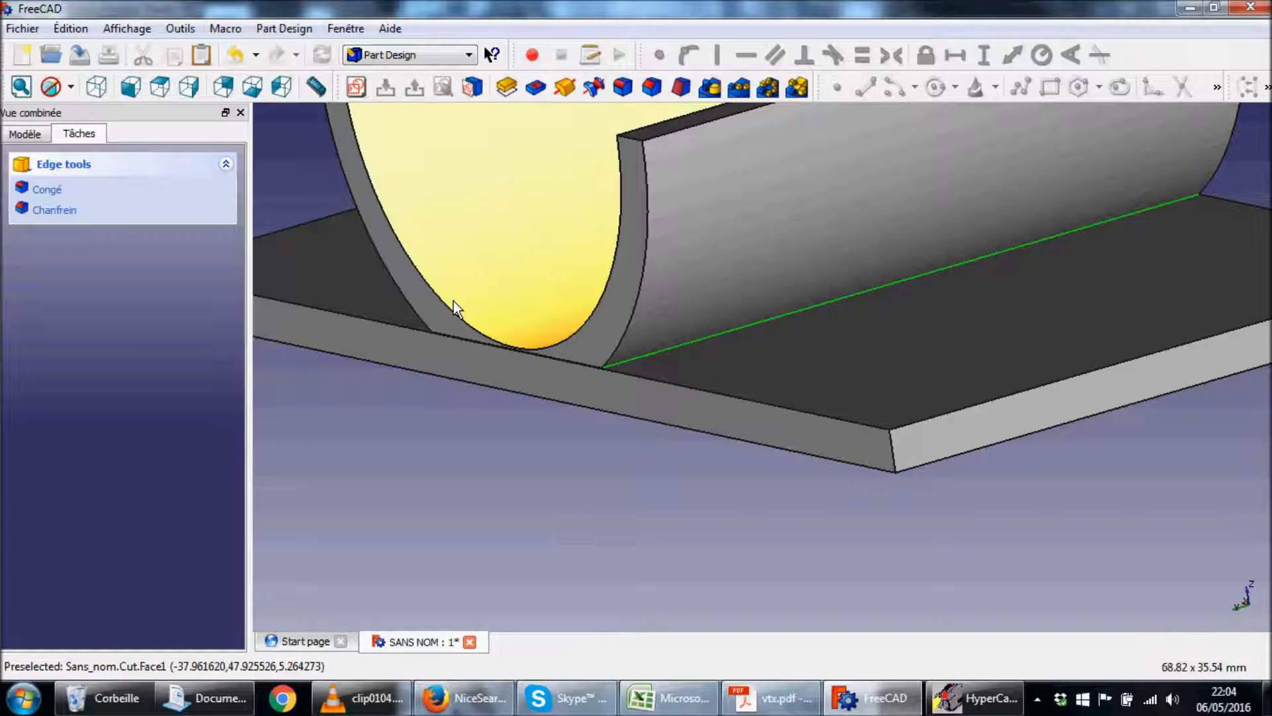
{"action": "left_click", "coordinate": [626, 86]}
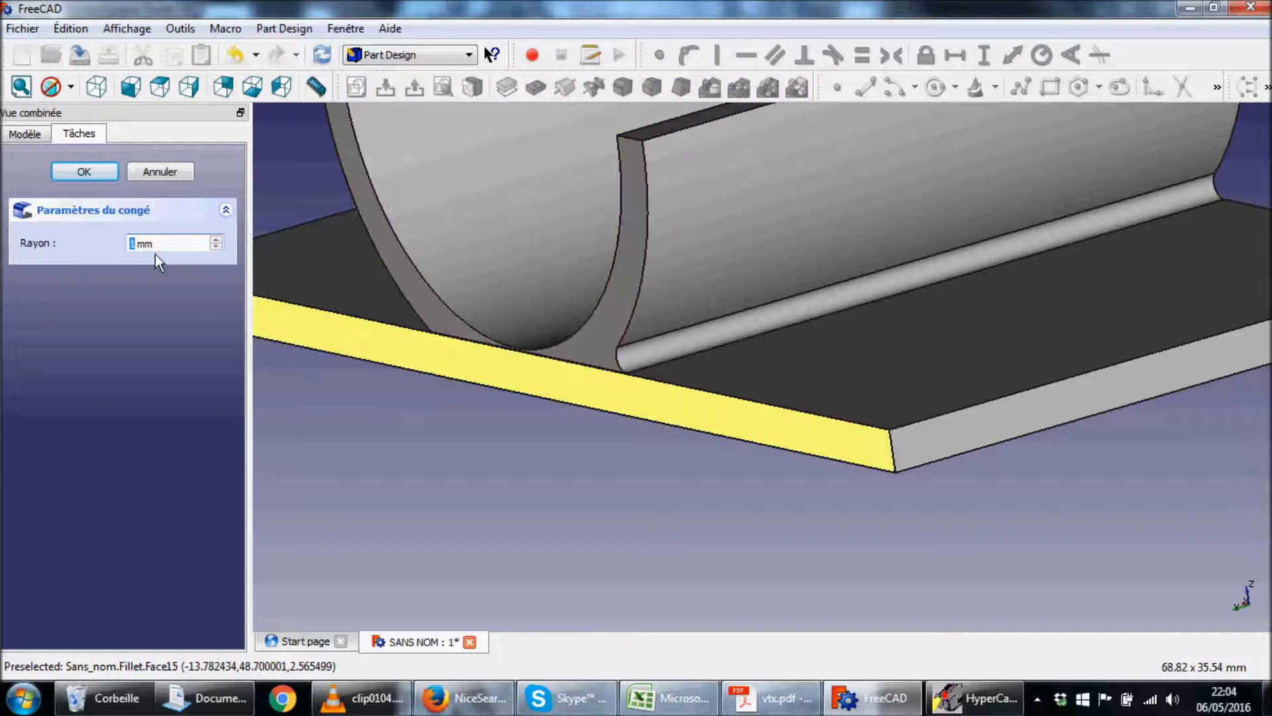
{"action": "type", "text": "0"}
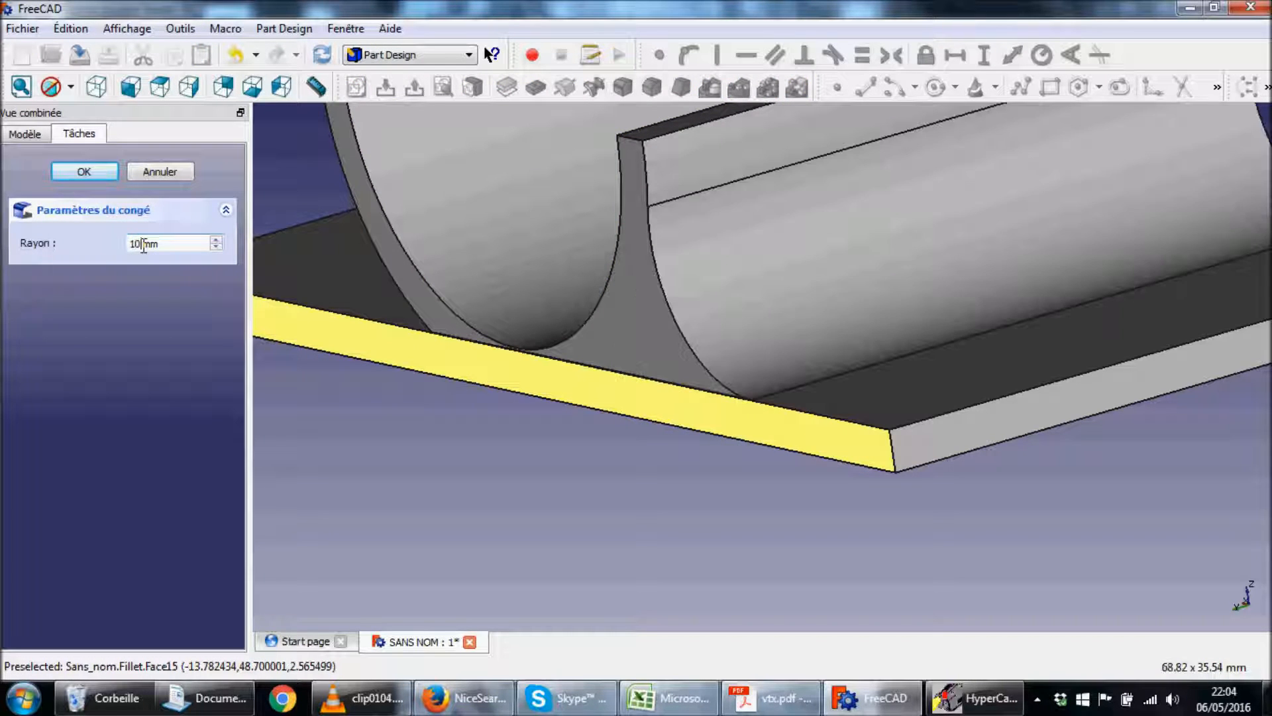
{"action": "left_click", "coordinate": [84, 171]}
Fillet the edge where the cradle's other outer side meets the base plate with a 10 mm radius.
{"action": "middle_click_drag", "start_coordinate": [732, 420], "coordinate": [861, 435]}
{"action": "scroll", "coordinate": [732, 374], "scroll_direction": "down", "scroll_amount": 8}
{"action": "scroll", "coordinate": [795, 394], "scroll_direction": "up", "scroll_amount": 6}
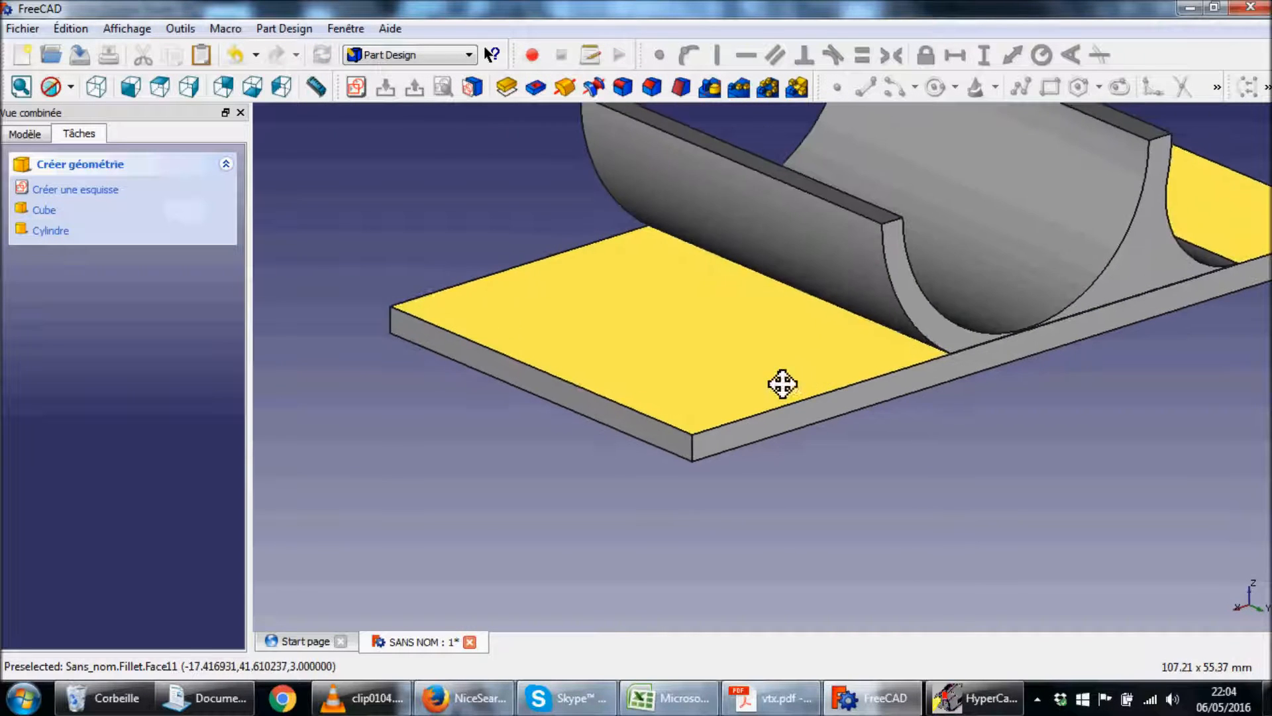
{"action": "middle_click_drag", "start_coordinate": [781, 384], "coordinate": [811, 372]}
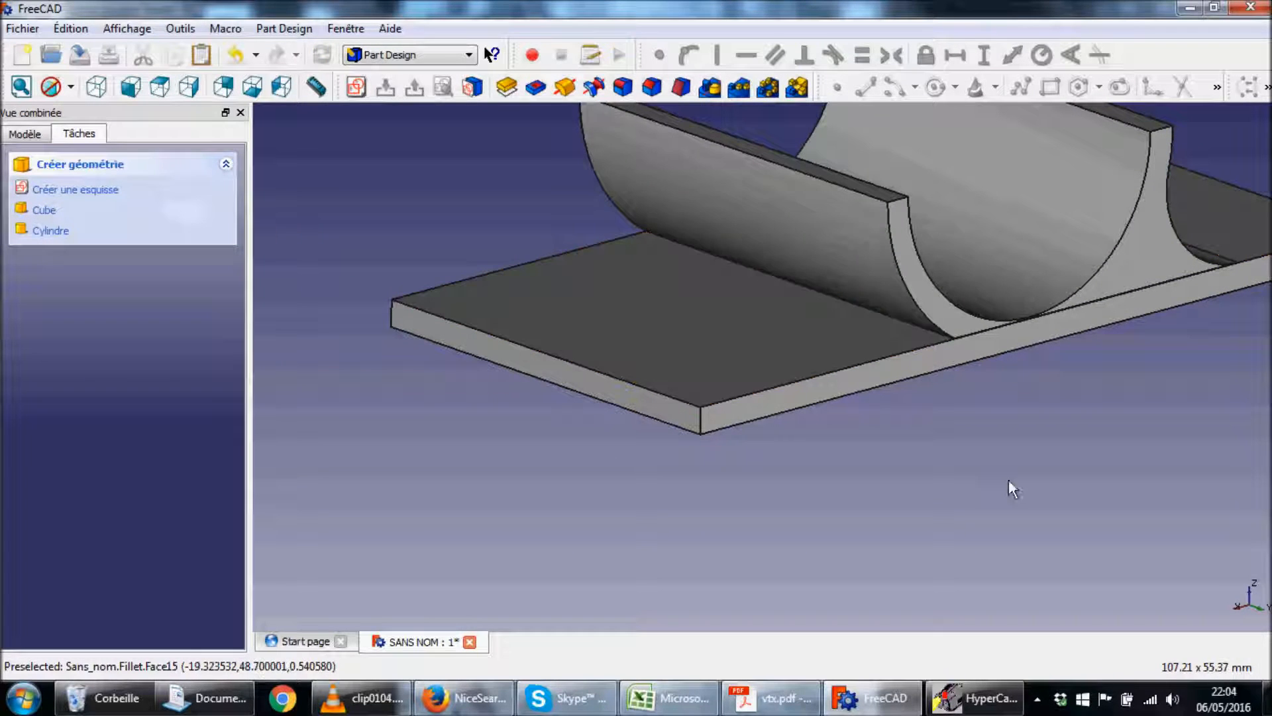
{"action": "left_click", "coordinate": [622, 87]}
{"action": "left_click", "coordinate": [797, 366]}
{"action": "scroll", "coordinate": [954, 410], "scroll_direction": "up", "scroll_amount": 5}
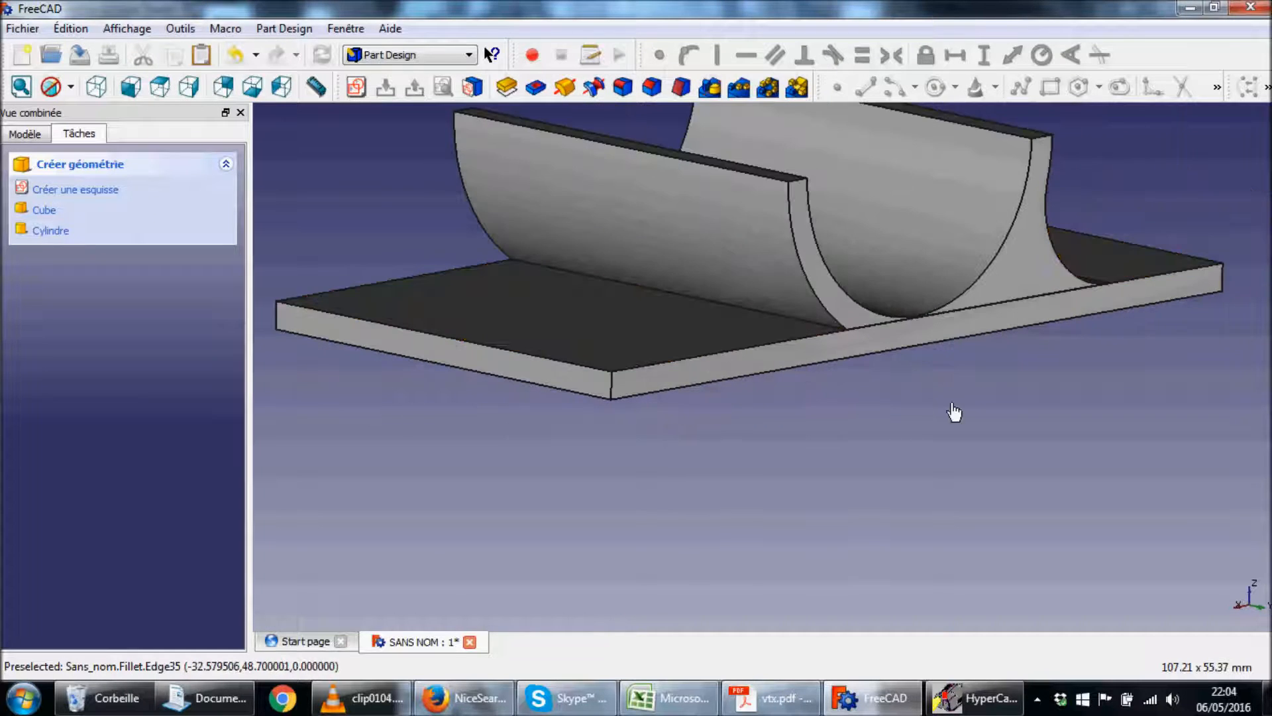
{"action": "scroll", "coordinate": [953, 399], "scroll_direction": "up", "scroll_amount": 2}
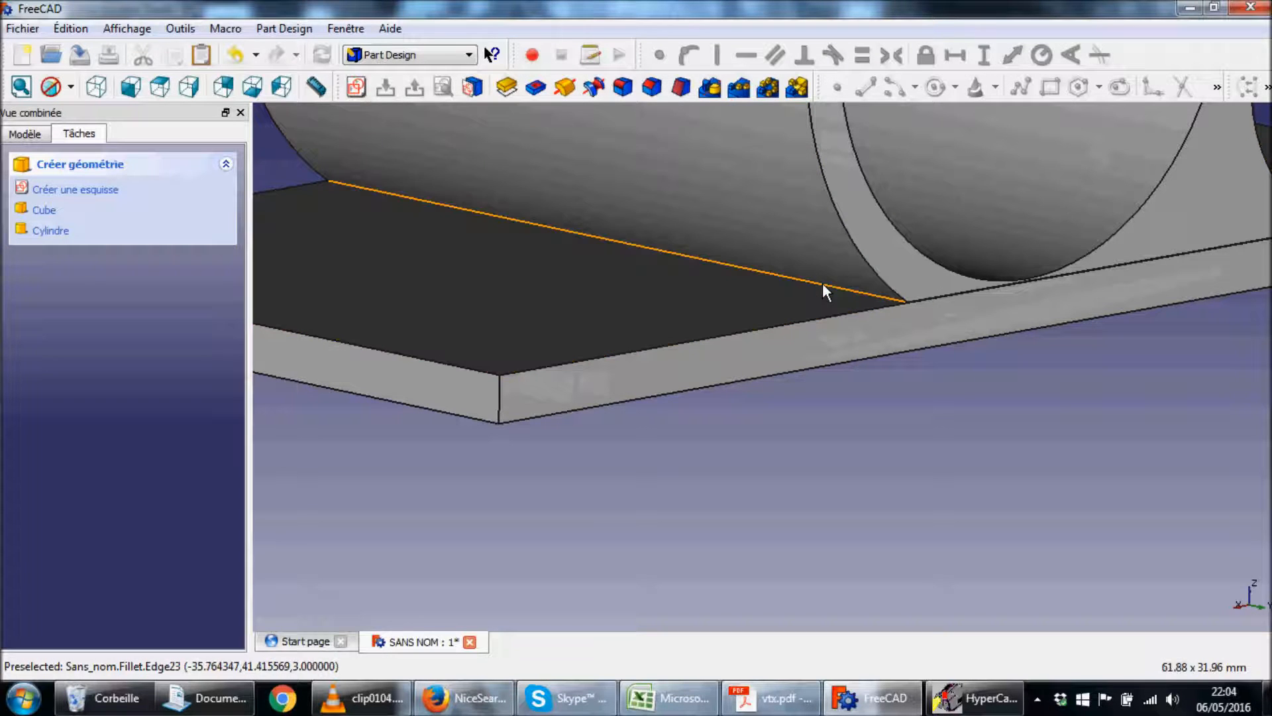
{"action": "left_click", "coordinate": [822, 285]}
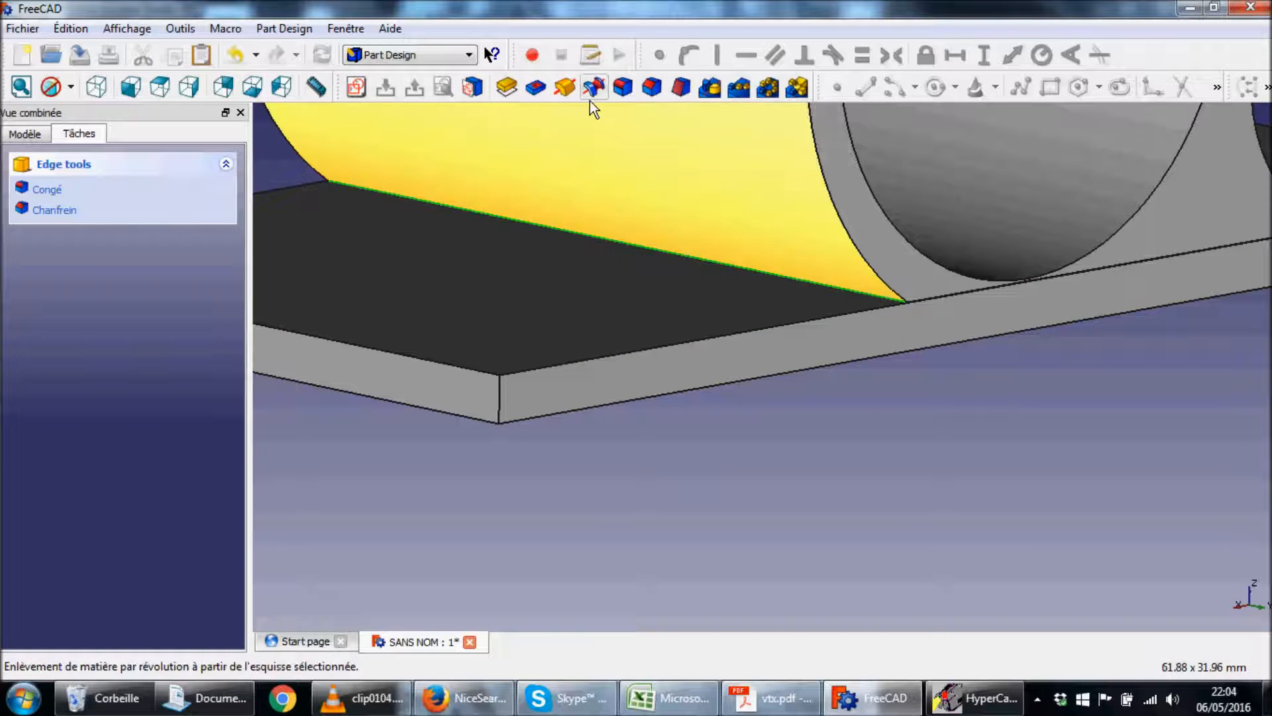
{"action": "left_click", "coordinate": [621, 88]}
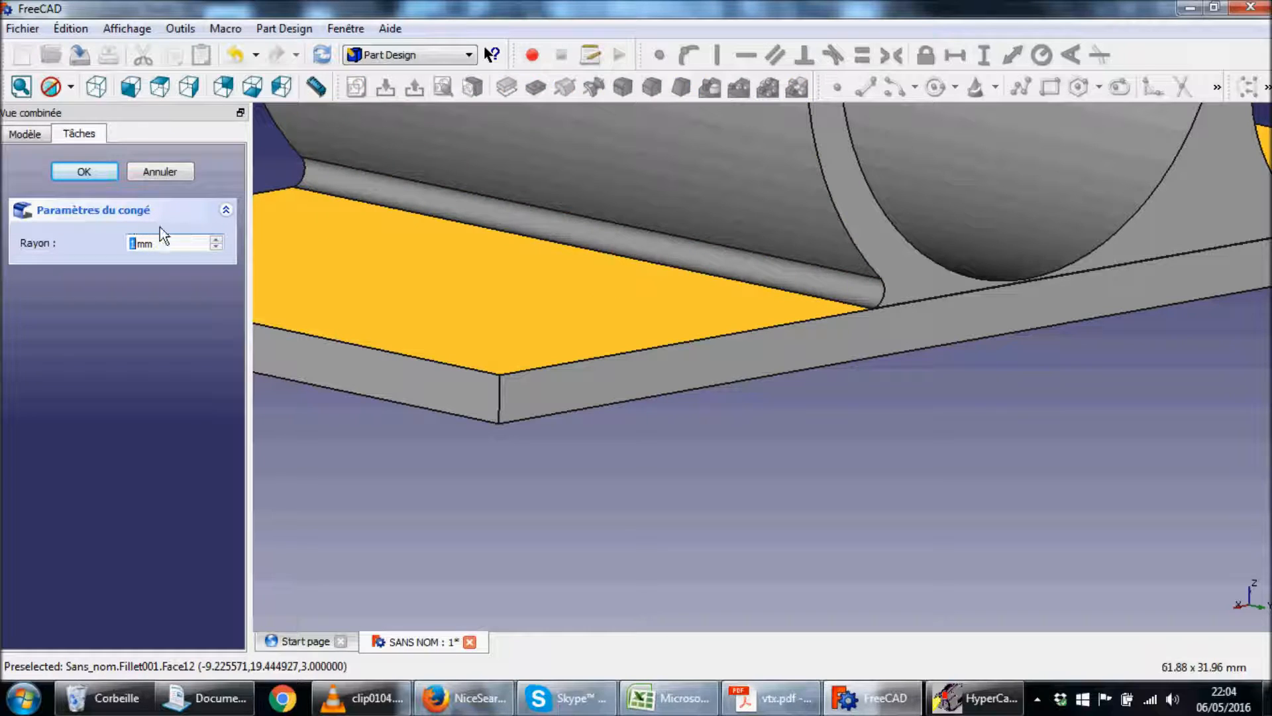
{"action": "type", "text": "0"}
{"action": "key", "text": "Return"}
Inspect both filleted sides of the cradle and compare them with the side profile in vtx.pdf.
{"action": "scroll", "coordinate": [786, 329], "scroll_direction": "down", "scroll_amount": 9}
{"action": "middle_click_drag", "start_coordinate": [866, 333], "coordinate": [940, 480]}
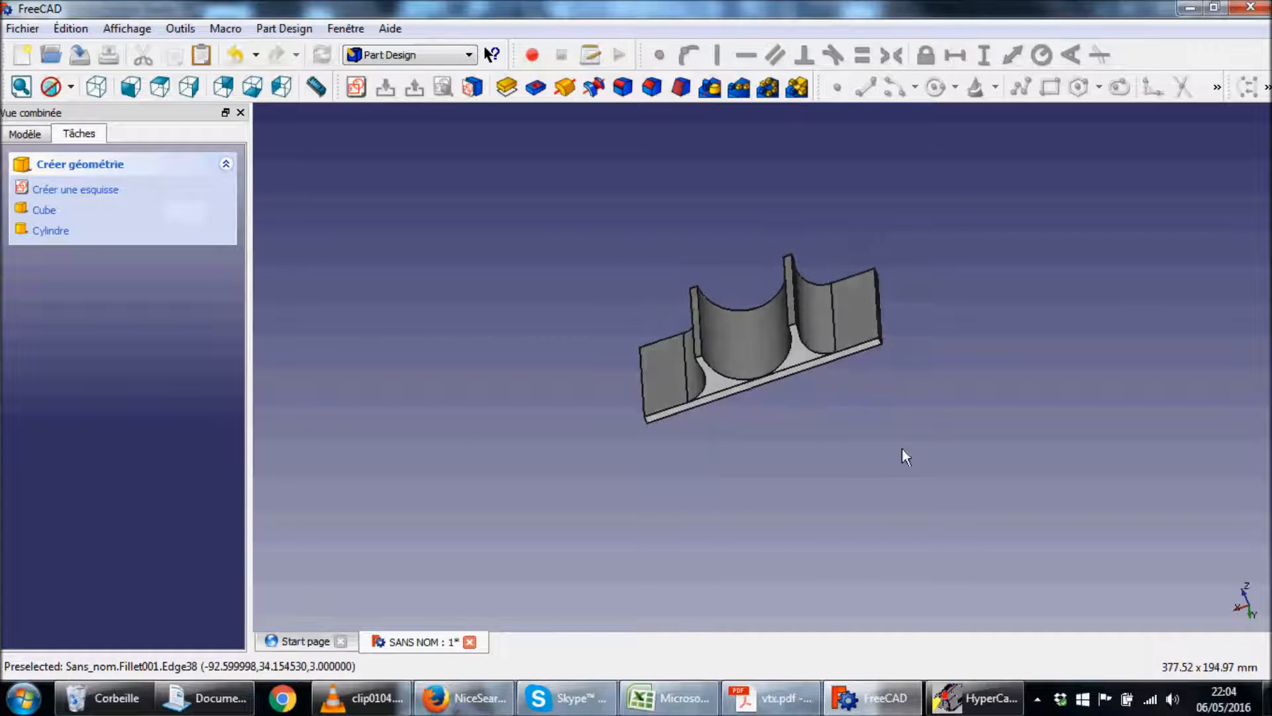
{"action": "left_click", "coordinate": [816, 324]}
{"action": "middle_click_drag", "start_coordinate": [936, 357], "coordinate": [710, 406]}
{"action": "scroll", "coordinate": [751, 408], "scroll_direction": "up", "scroll_amount": 5}
{"action": "scroll", "coordinate": [751, 408], "scroll_direction": "up", "scroll_amount": 4}
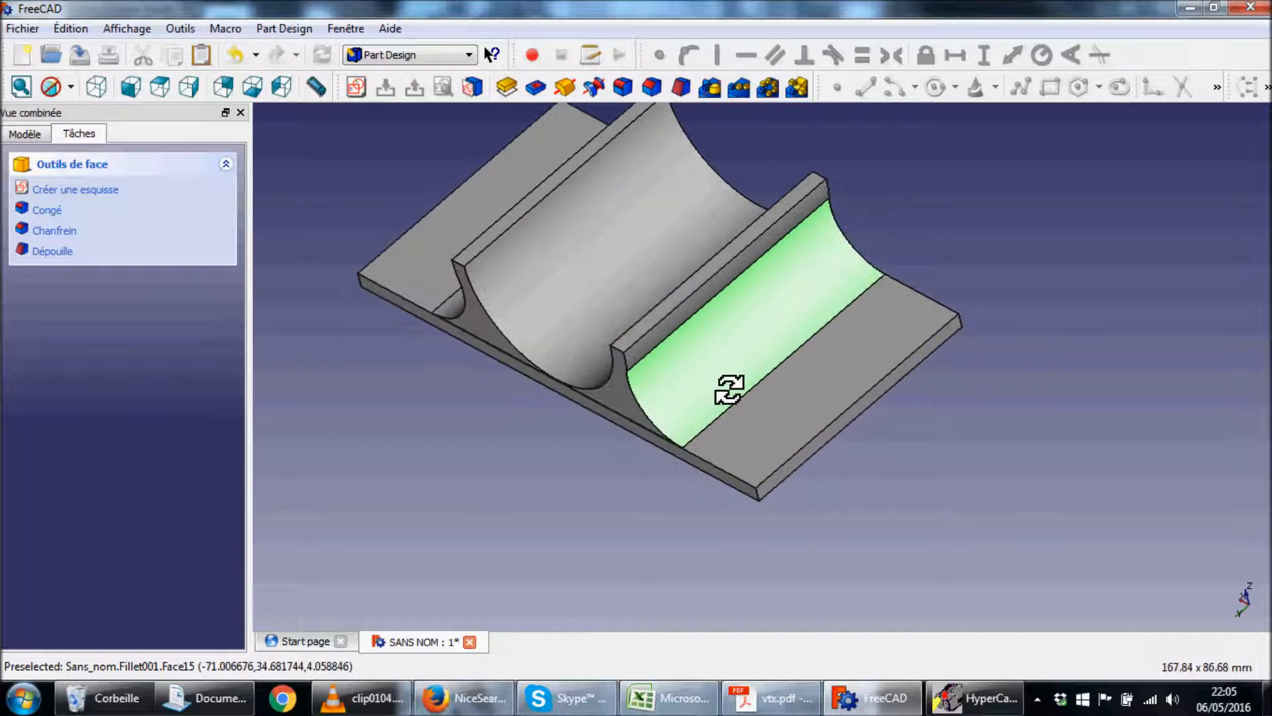
{"action": "left_click", "coordinate": [770, 698]}
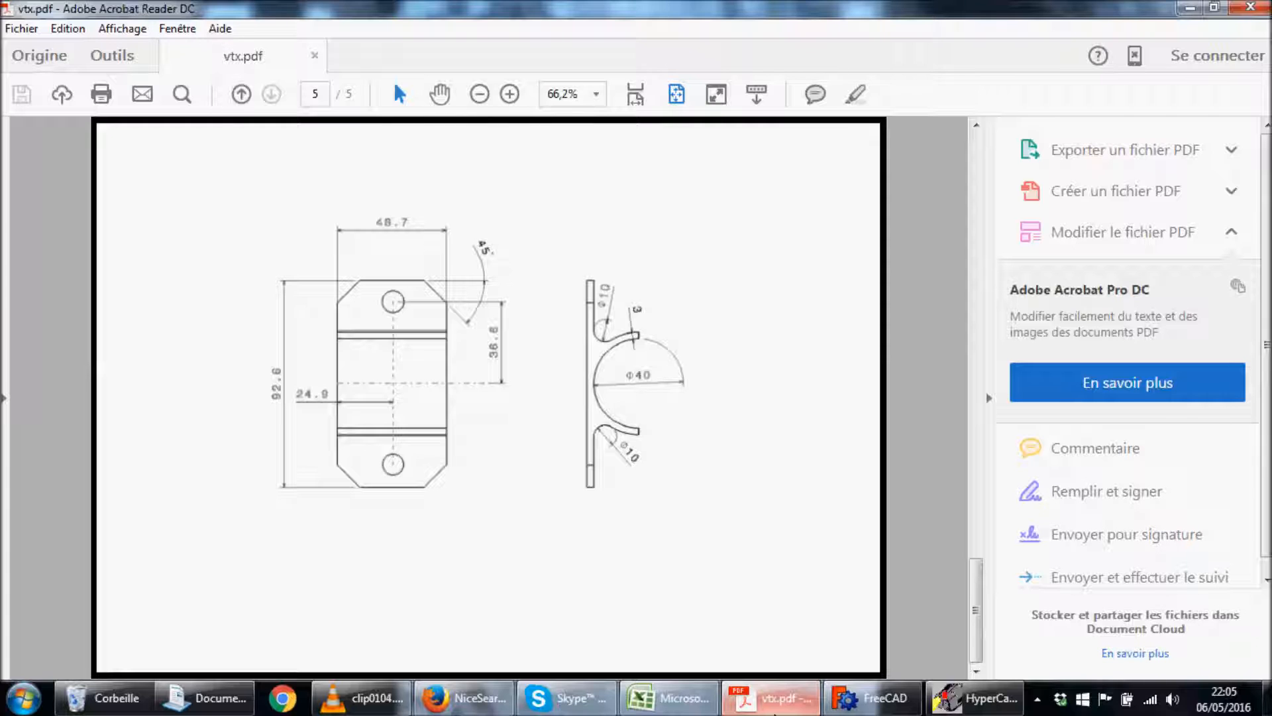
{"action": "left_click", "coordinate": [870, 698]}
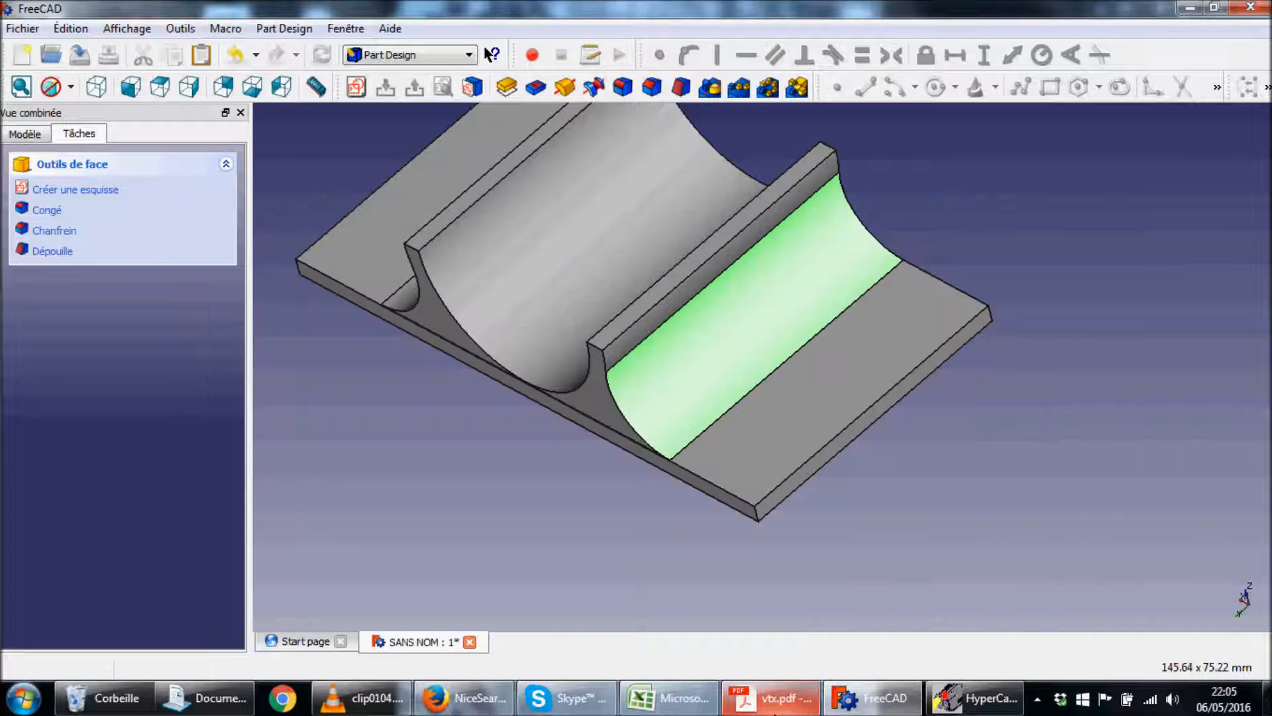
{"action": "left_click", "coordinate": [1137, 285]}
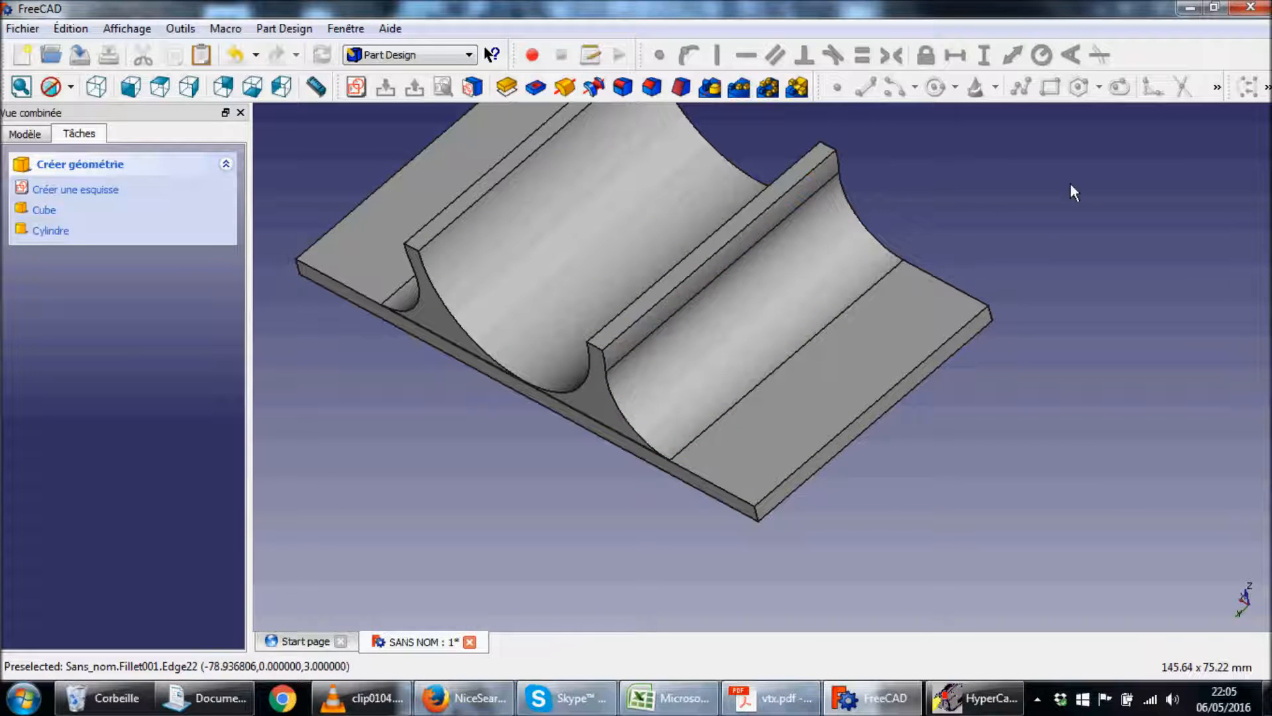
Chamfer one vertical corner edge of the base plate with a size of 10 mm.
{"action": "middle_click_drag", "start_coordinate": [815, 352], "coordinate": [394, 341]}
{"action": "middle_click_drag", "start_coordinate": [650, 489], "coordinate": [696, 457]}
{"action": "left_click", "coordinate": [697, 371]}
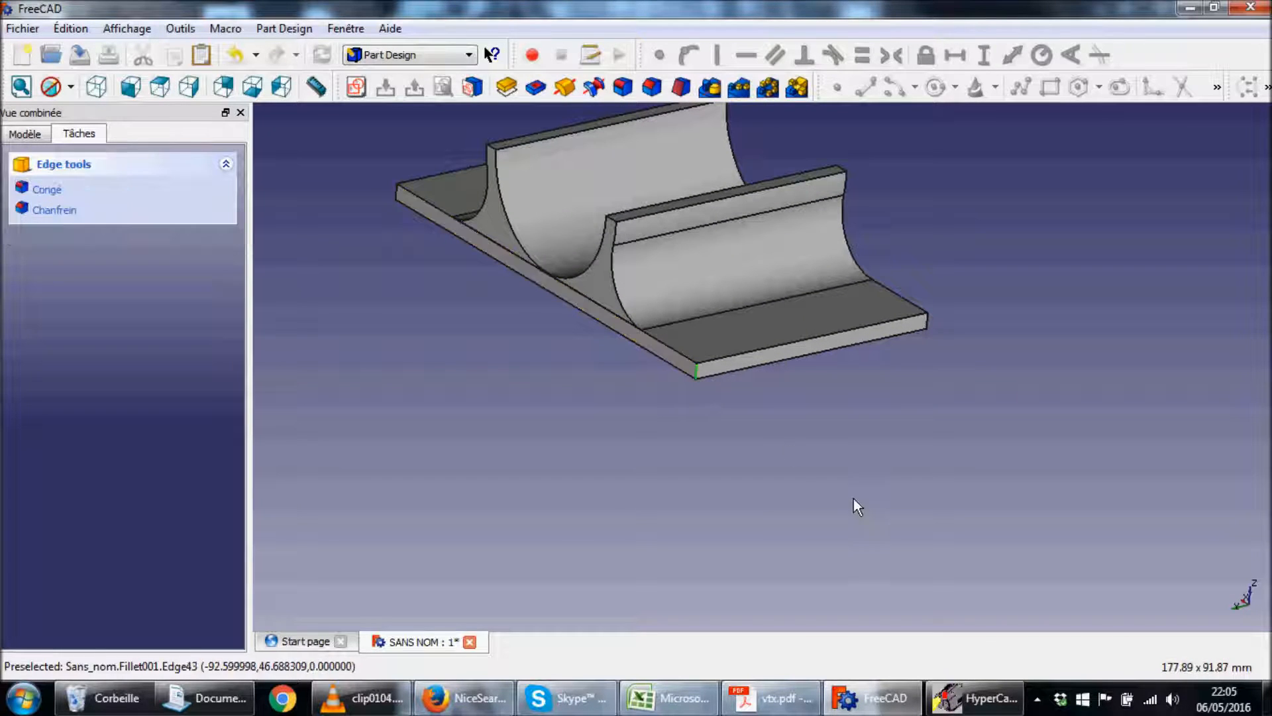
{"action": "left_click", "coordinate": [654, 91]}
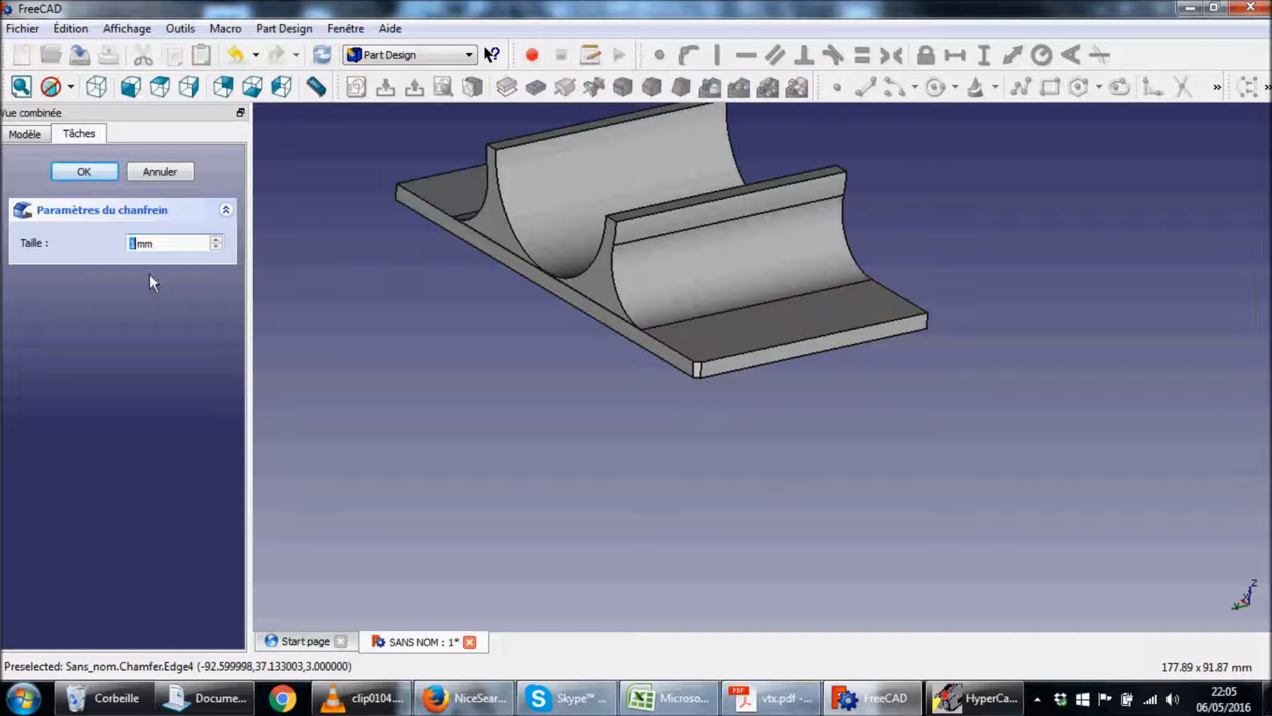
{"action": "type", "text": "9"}
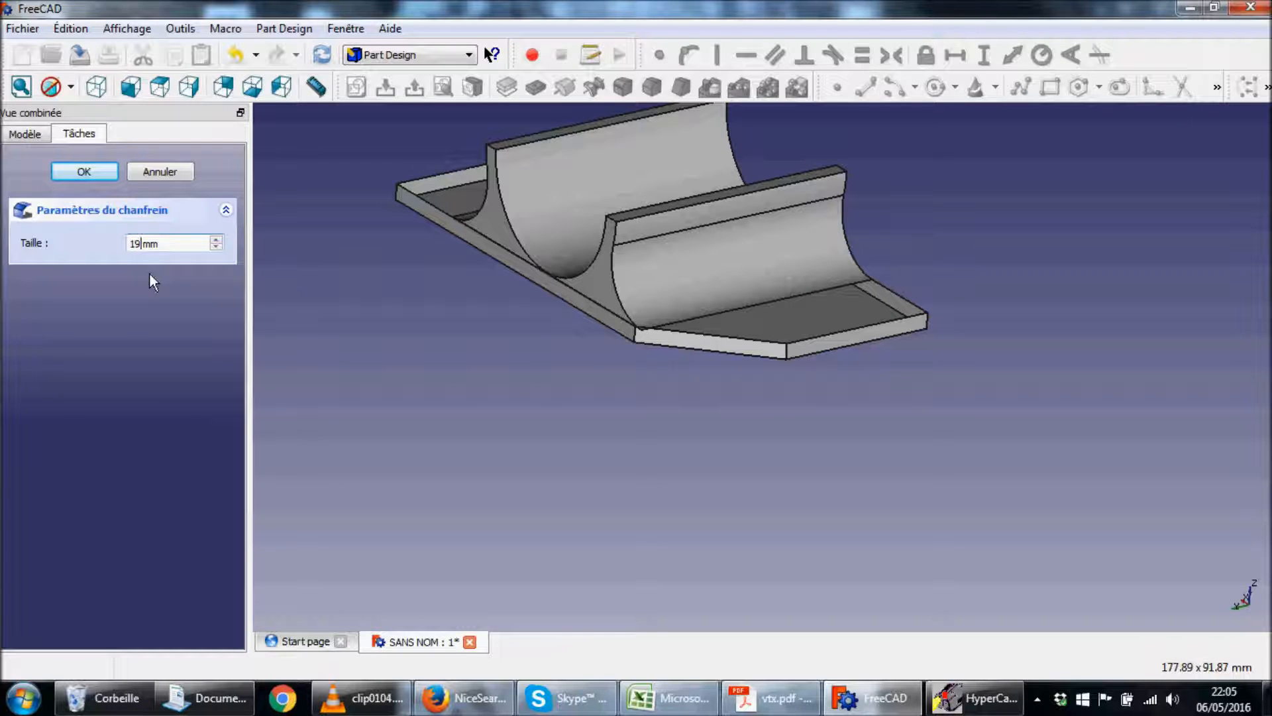
{"action": "key", "text": "BackSpace"}
{"action": "type", "text": "0"}
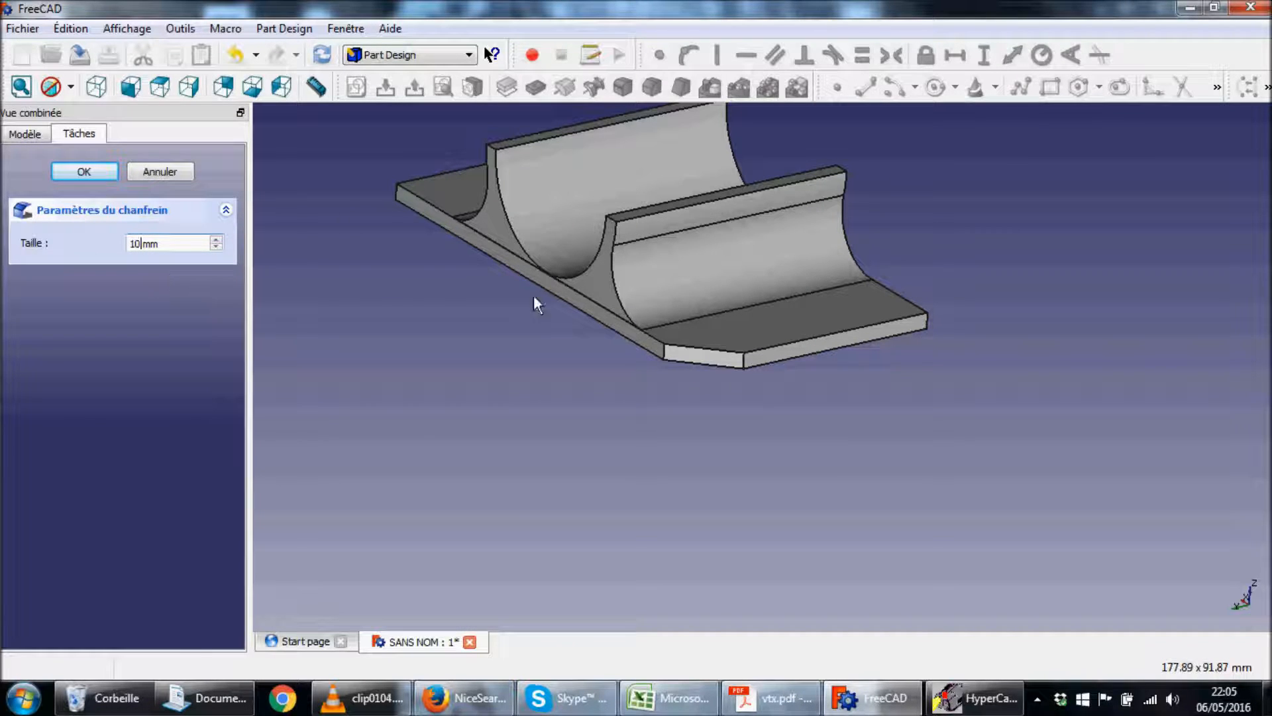
{"action": "middle_click_drag", "start_coordinate": [803, 360], "coordinate": [699, 458]}
{"action": "left_click", "coordinate": [84, 171]}
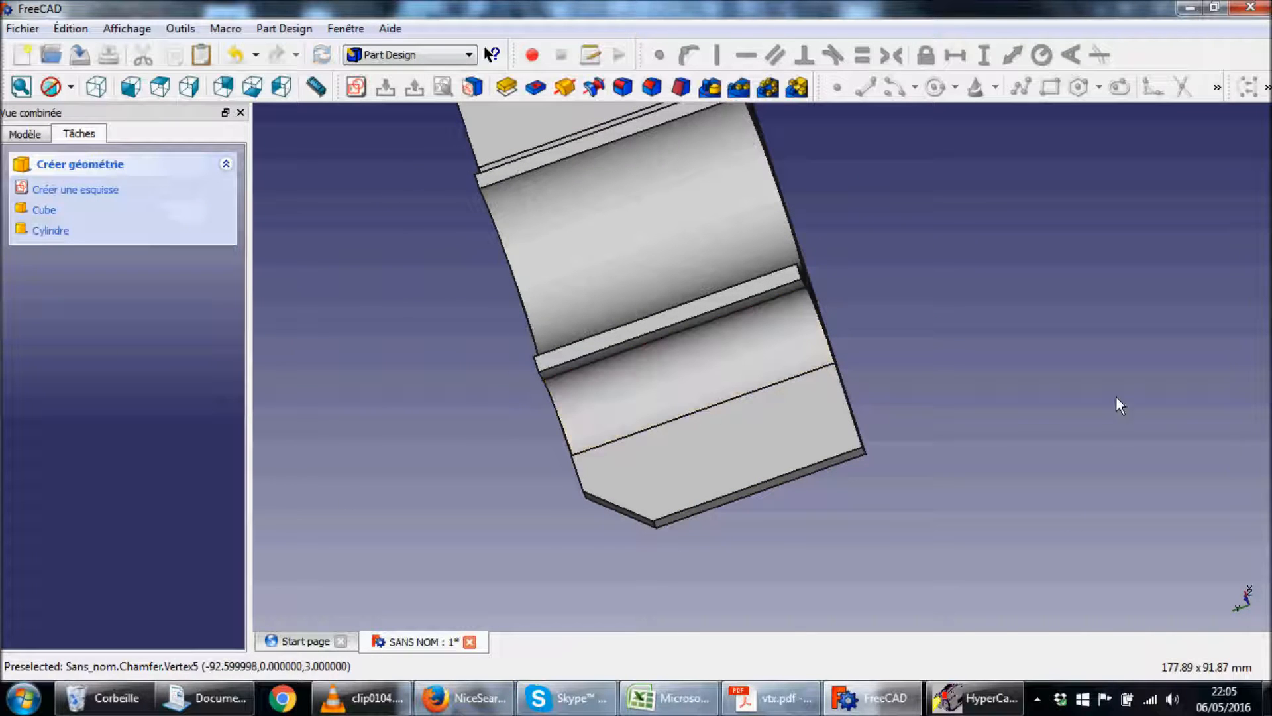
Chamfer the three remaining vertical corner edges of the base plate together with a size of 10 mm.
{"action": "scroll", "coordinate": [819, 416], "scroll_direction": "down", "scroll_amount": 1}
{"action": "middle_click_drag", "start_coordinate": [819, 417], "coordinate": [677, 430]}
{"action": "scroll", "coordinate": [677, 426], "scroll_direction": "up", "scroll_amount": 5}
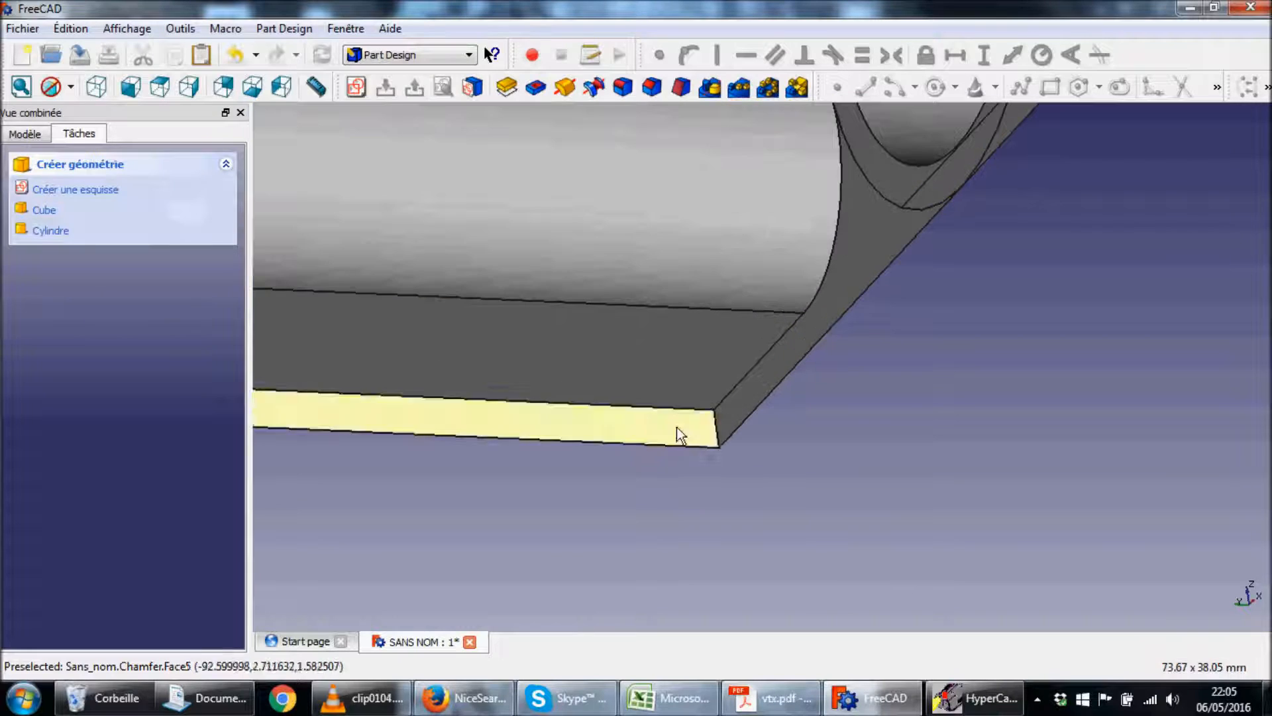
{"action": "left_click", "coordinate": [715, 428]}
{"action": "scroll", "coordinate": [948, 400], "scroll_direction": "down", "scroll_amount": 5}
{"action": "middle_click_drag", "start_coordinate": [1003, 397], "coordinate": [670, 499]}
{"action": "middle_click_drag", "start_coordinate": [851, 288], "coordinate": [687, 443]}
{"action": "scroll", "coordinate": [841, 488], "scroll_direction": "up", "scroll_amount": 3}
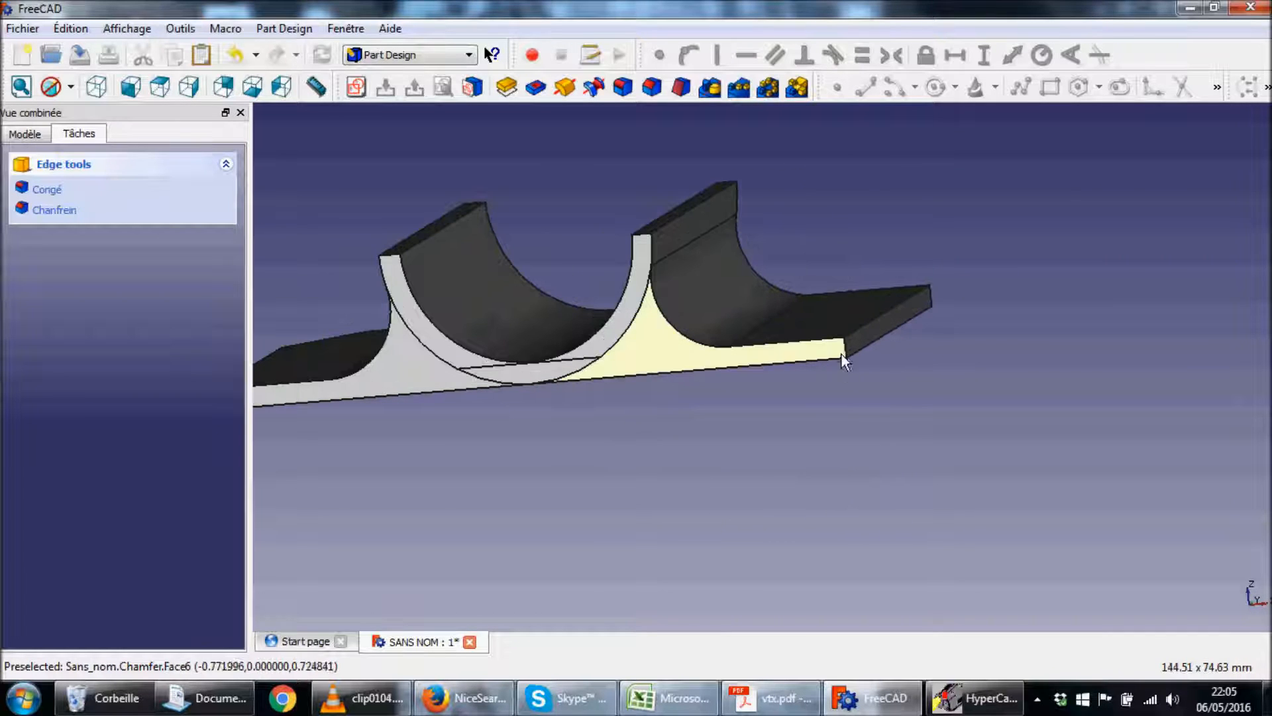
{"action": "middle_click_drag", "start_coordinate": [1008, 383], "coordinate": [730, 440]}
{"action": "left_click", "coordinate": [979, 376]}
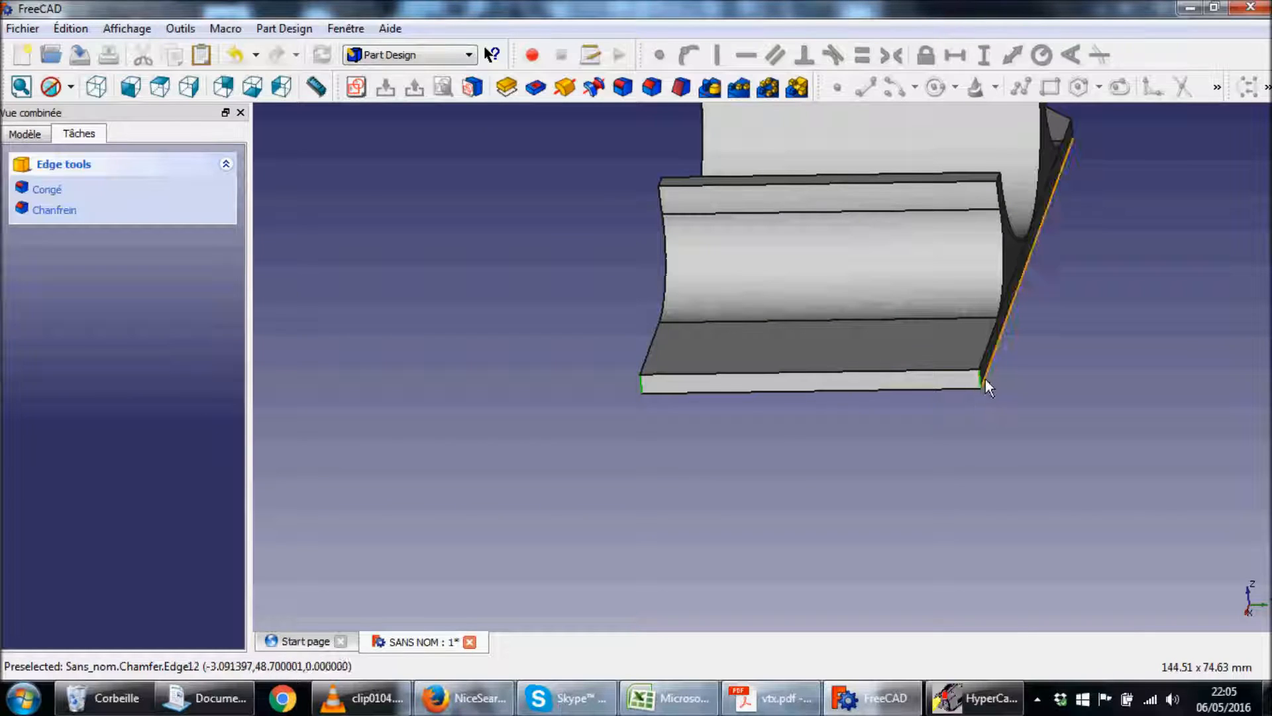
{"action": "left_click", "coordinate": [651, 86]}
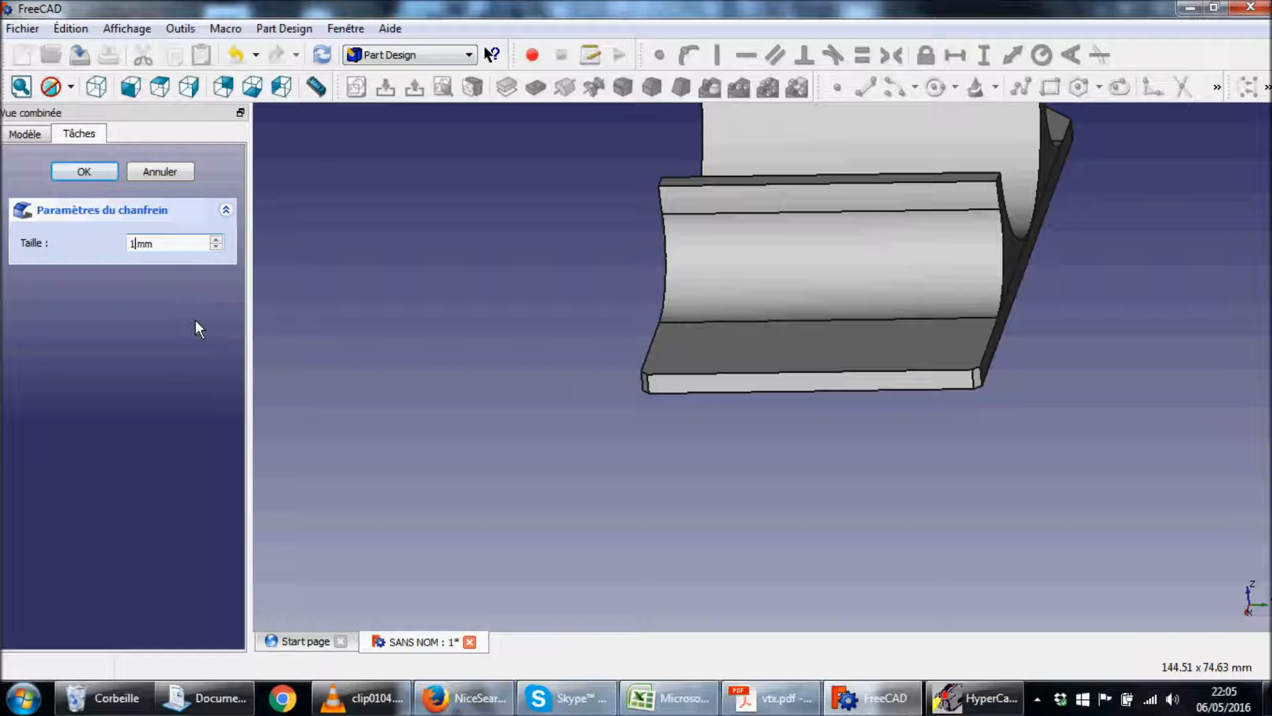
{"action": "type", "text": "0"}
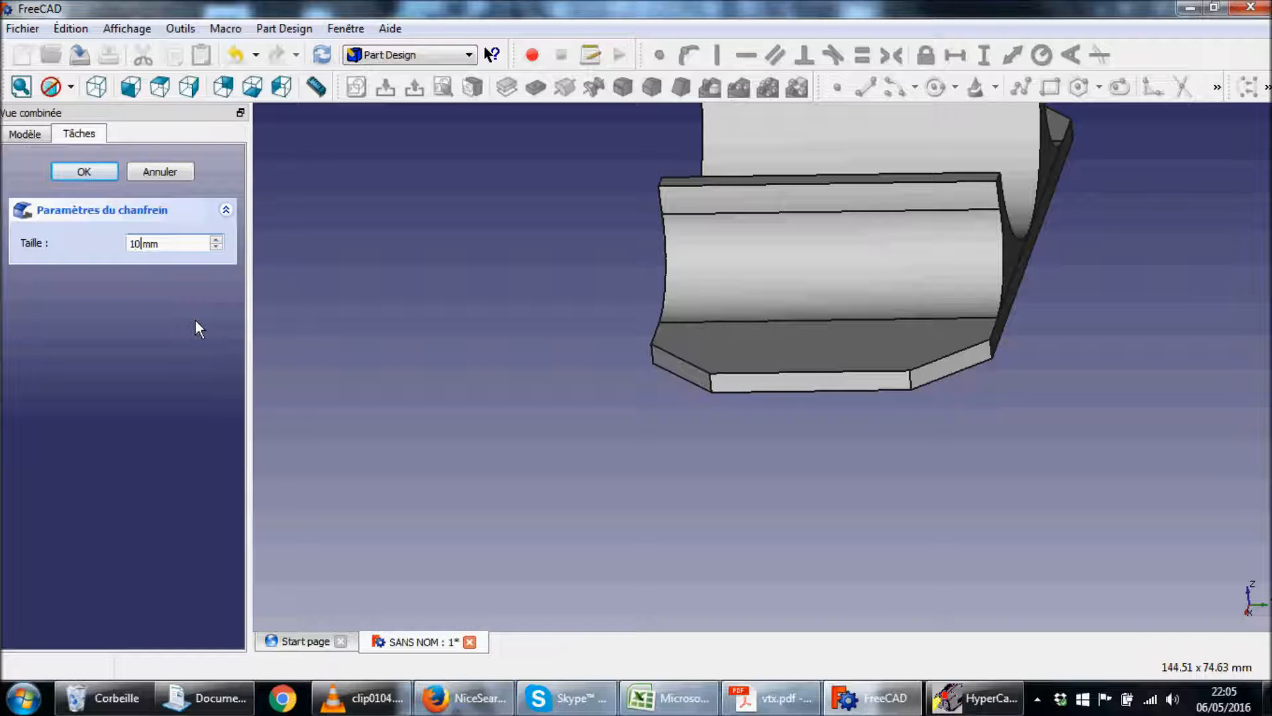
{"action": "left_click", "coordinate": [97, 175]}
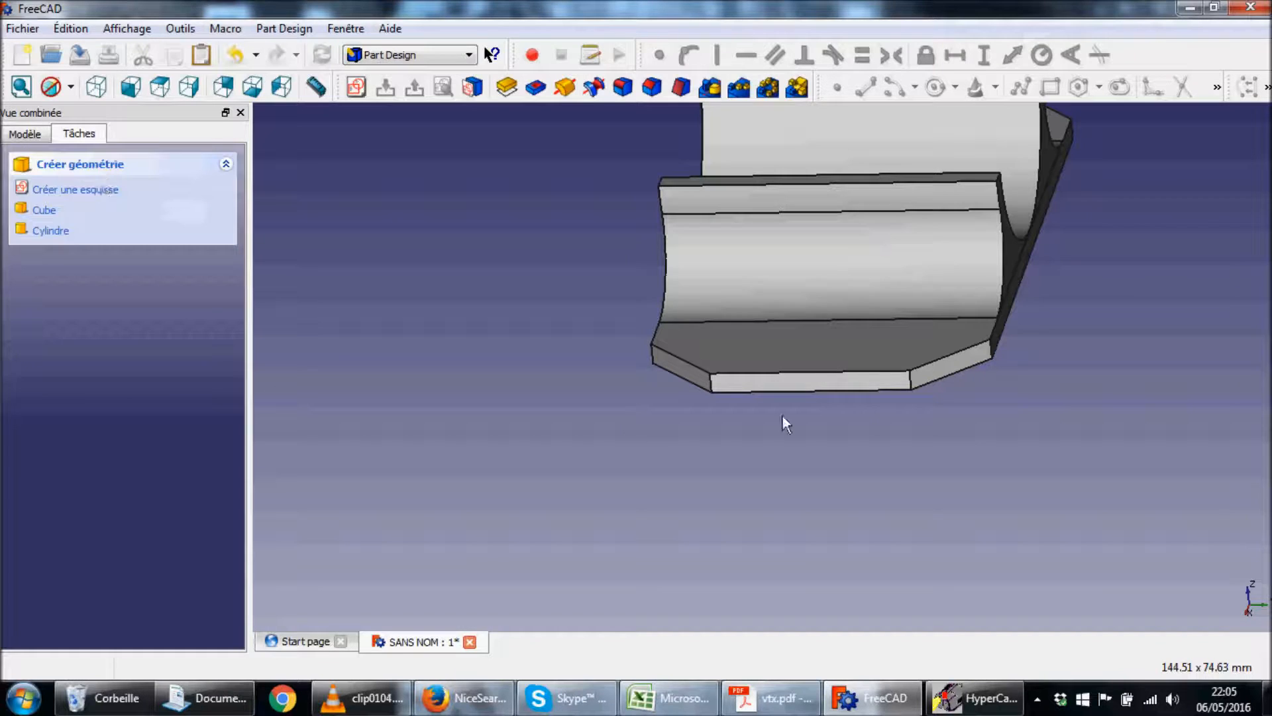
Consult vtx.pdf and start a new sketch on the XY plane with zero offset, viewing the base plate from below.
{"action": "middle_click_drag", "start_coordinate": [877, 292], "coordinate": [1047, 478]}
{"action": "middle_click_drag", "start_coordinate": [744, 440], "coordinate": [625, 491]}
{"action": "middle_click_drag", "start_coordinate": [908, 464], "coordinate": [840, 460]}
{"action": "left_click", "coordinate": [789, 705]}
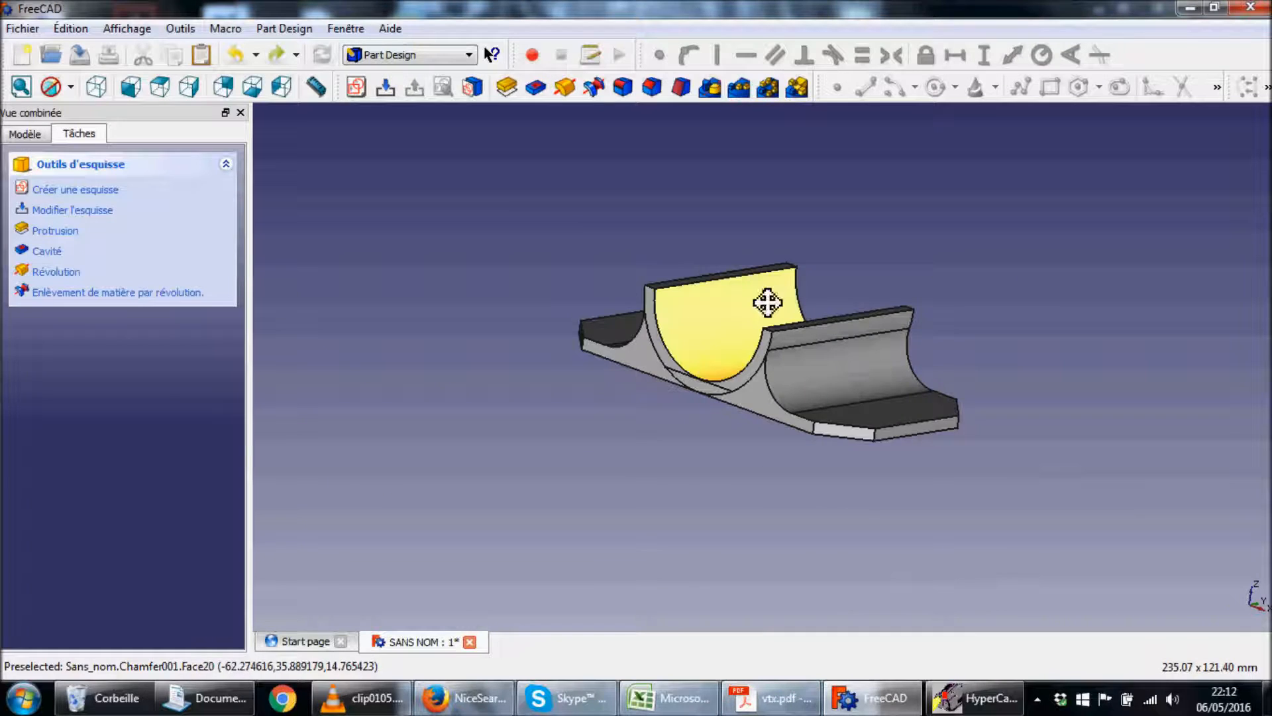
{"action": "middle_click_drag", "start_coordinate": [766, 301], "coordinate": [738, 327]}
{"action": "left_click", "coordinate": [356, 87]}
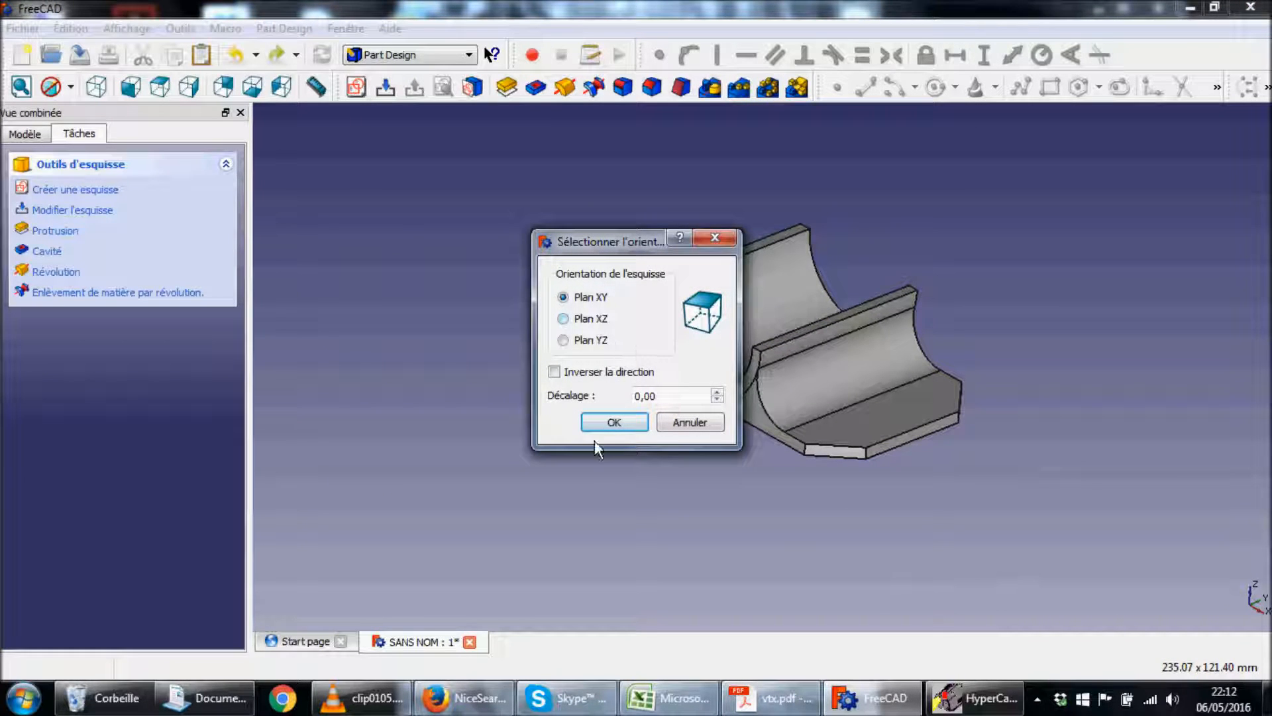
{"action": "left_click", "coordinate": [607, 424]}
{"action": "mouse_move", "coordinate": [949, 457]}
{"action": "middle_mouse_down"}
{"action": "mouse_move", "coordinate": [678, 313]}
{"action": "mouse_move", "coordinate": [905, 404]}
{"action": "mouse_move", "coordinate": [965, 319]}
{"action": "mouse_move", "coordinate": [670, 327]}
{"action": "mouse_move", "coordinate": [693, 381]}
{"action": "middle_mouse_up"}
{"action": "mouse_move", "coordinate": [996, 455]}
{"action": "middle_mouse_down"}
{"action": "mouse_move", "coordinate": [1076, 409]}
{"action": "mouse_move", "coordinate": [1053, 428]}
{"action": "mouse_move", "coordinate": [920, 429]}
{"action": "mouse_move", "coordinate": [938, 419]}
{"action": "middle_mouse_up"}
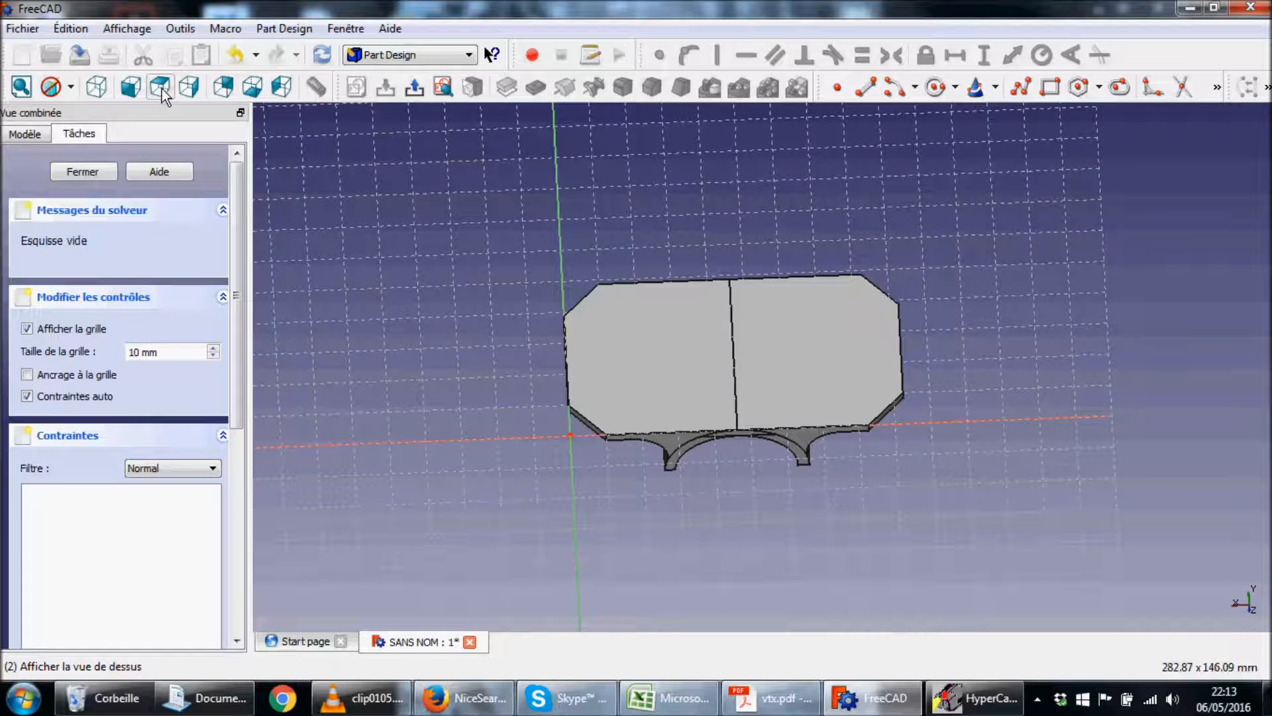
{"action": "left_click", "coordinate": [254, 87]}
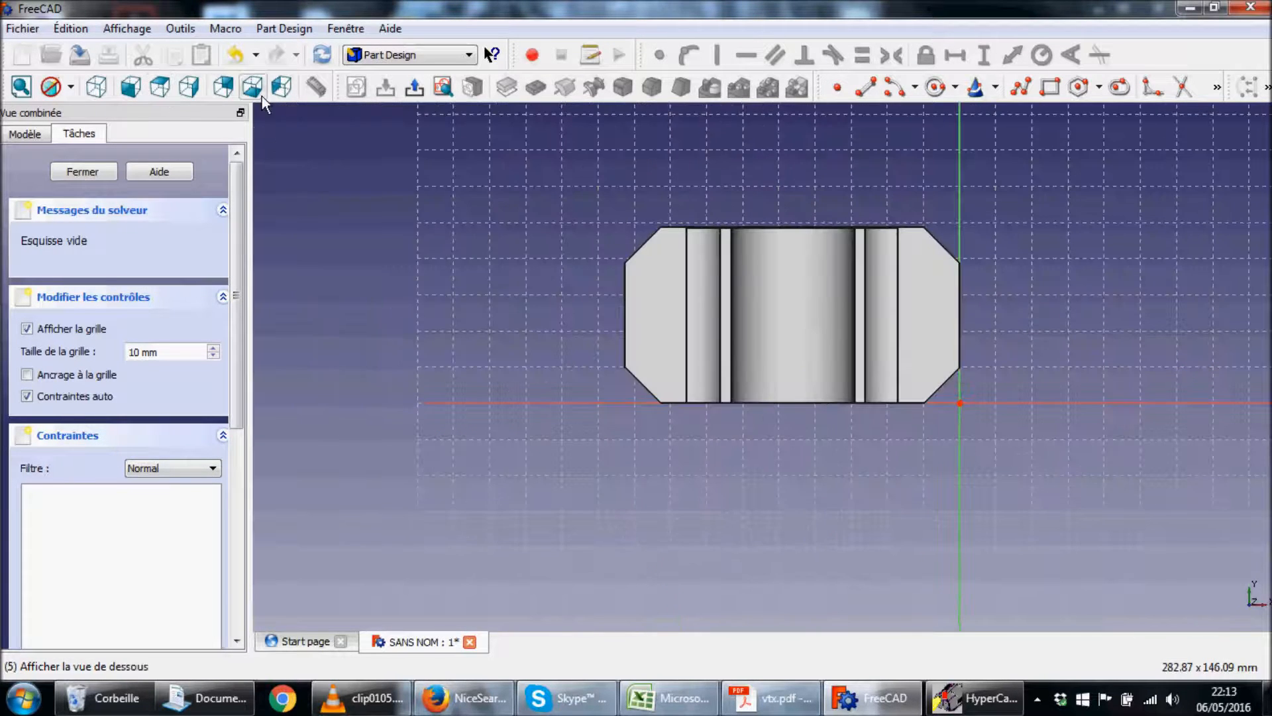
{"action": "middle_click_drag", "start_coordinate": [989, 408], "coordinate": [1011, 316]}
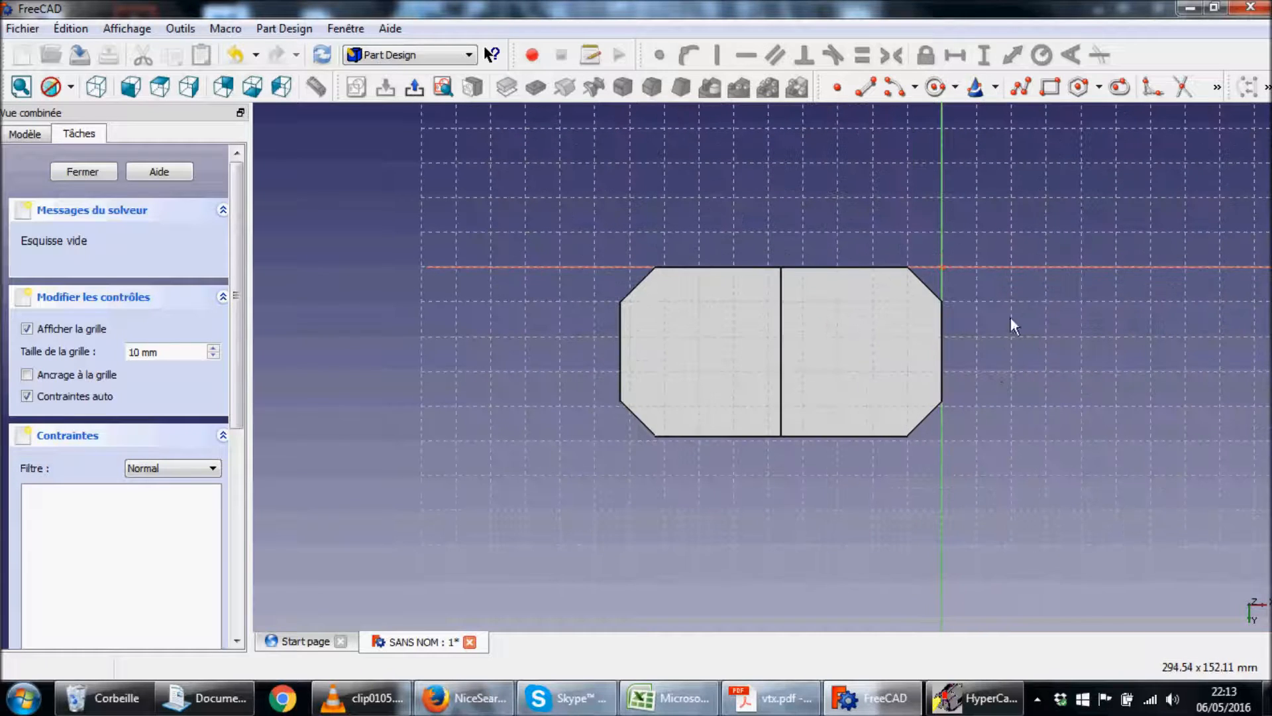
Sketch a circle of about 5.6 mm radius near one end of the base plate's underside, midway across its width.
{"action": "left_click", "coordinate": [935, 88]}
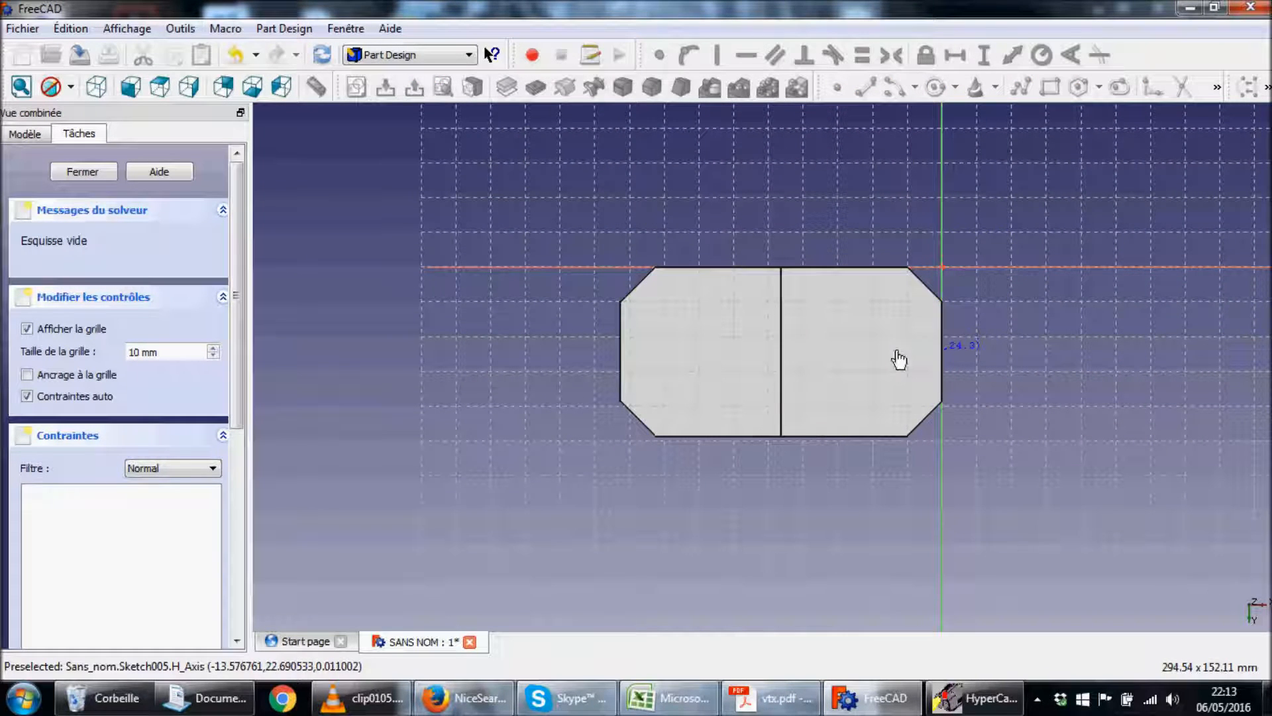
{"action": "left_click", "coordinate": [913, 371]}
{"action": "left_click", "coordinate": [908, 371]}
{"action": "mouse_move", "coordinate": [903, 320]}
{"action": "middle_mouse_down"}
{"action": "mouse_move", "coordinate": [835, 457]}
{"action": "mouse_move", "coordinate": [917, 378]}
{"action": "mouse_move", "coordinate": [786, 389]}
{"action": "mouse_move", "coordinate": [883, 440]}
{"action": "mouse_move", "coordinate": [852, 296]}
{"action": "mouse_move", "coordinate": [806, 304]}
{"action": "mouse_move", "coordinate": [966, 420]}
{"action": "mouse_move", "coordinate": [889, 400]}
{"action": "middle_mouse_up"}
{"action": "left_click", "coordinate": [251, 91]}
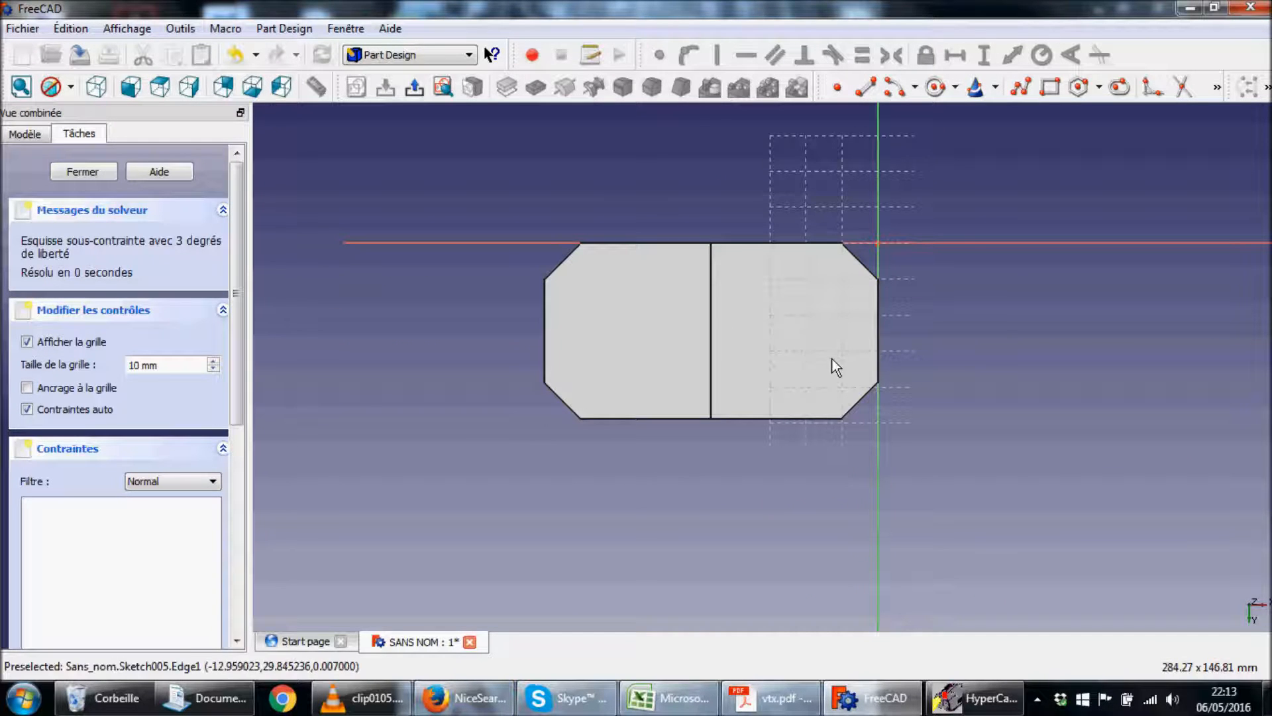
{"action": "middle_click_drag", "start_coordinate": [824, 376], "coordinate": [804, 358]}
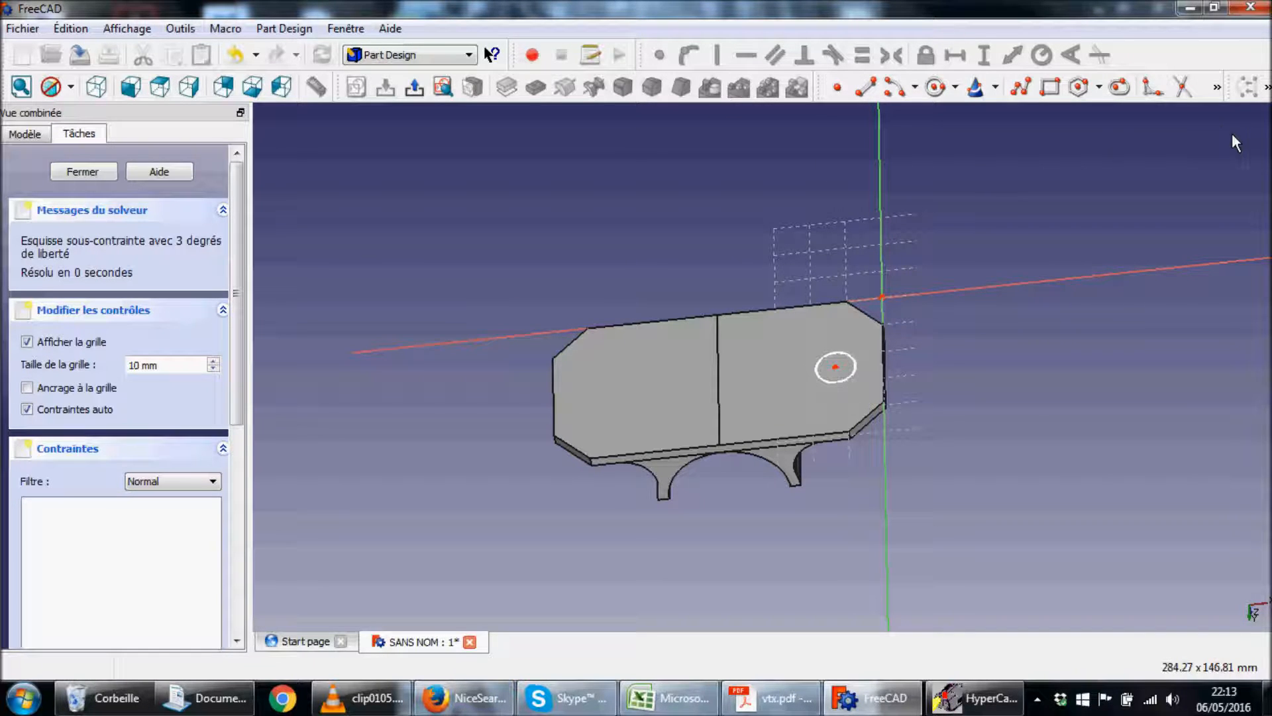
Check the mounting holes in vtx.pdf and constrain the sketched circle's radius to 5 mm.
{"action": "left_click", "coordinate": [734, 709]}
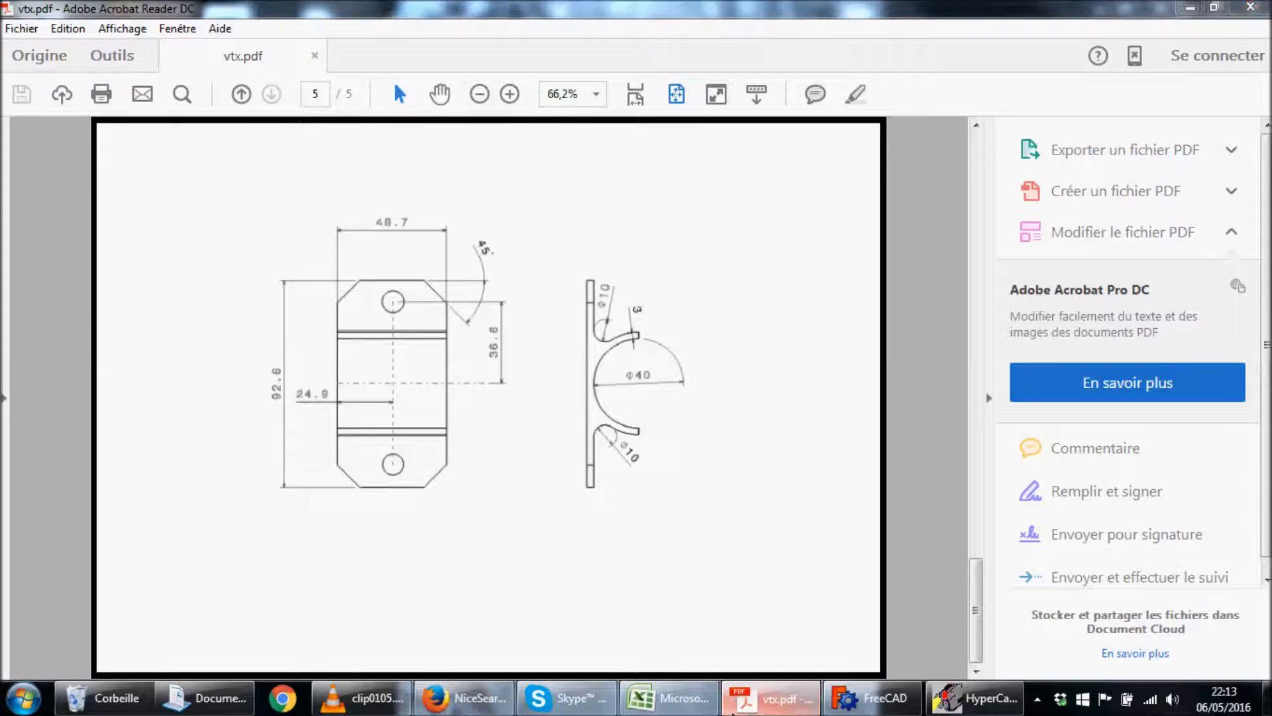
{"action": "key", "text": "alt+Tab"}
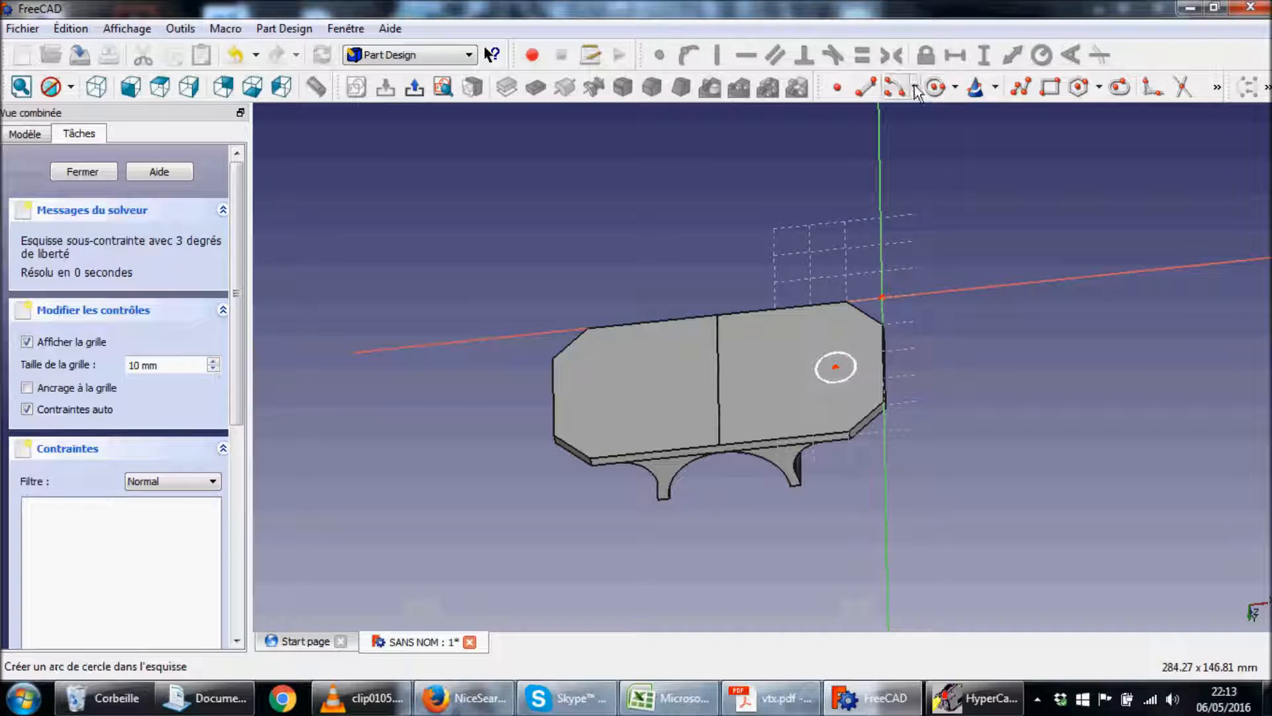
{"action": "left_click", "coordinate": [854, 369]}
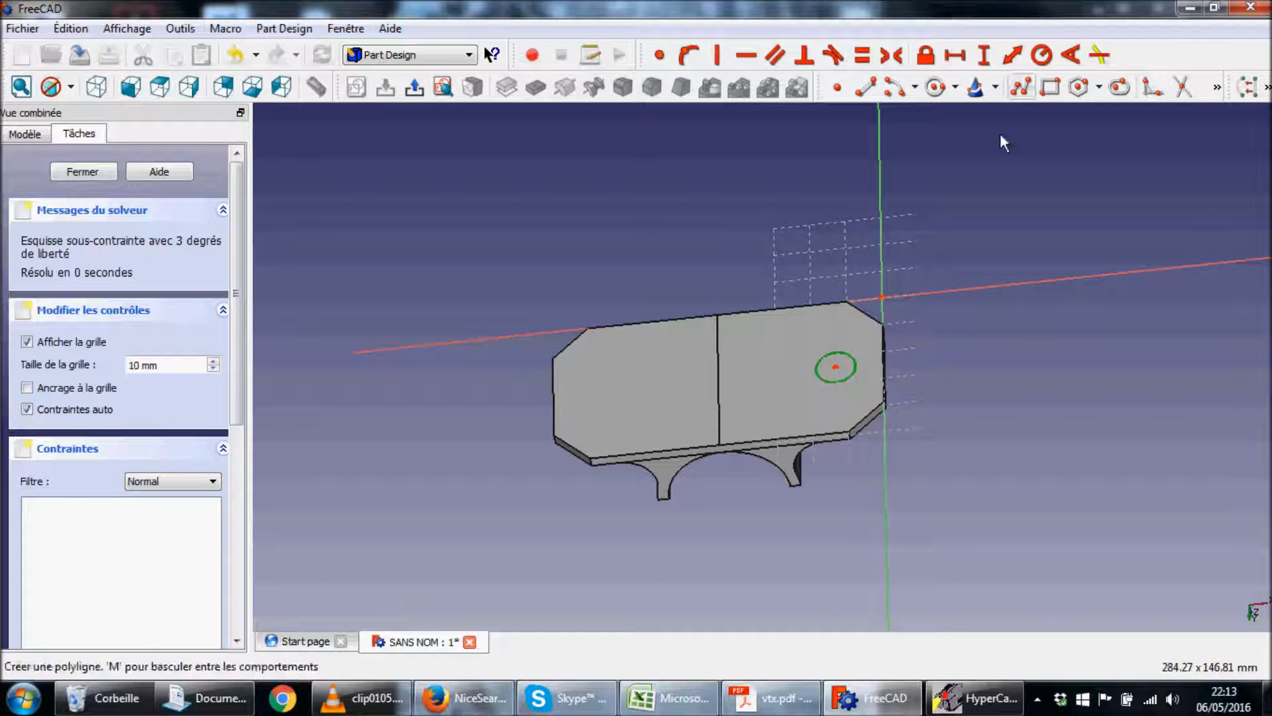
{"action": "left_click", "coordinate": [1041, 55]}
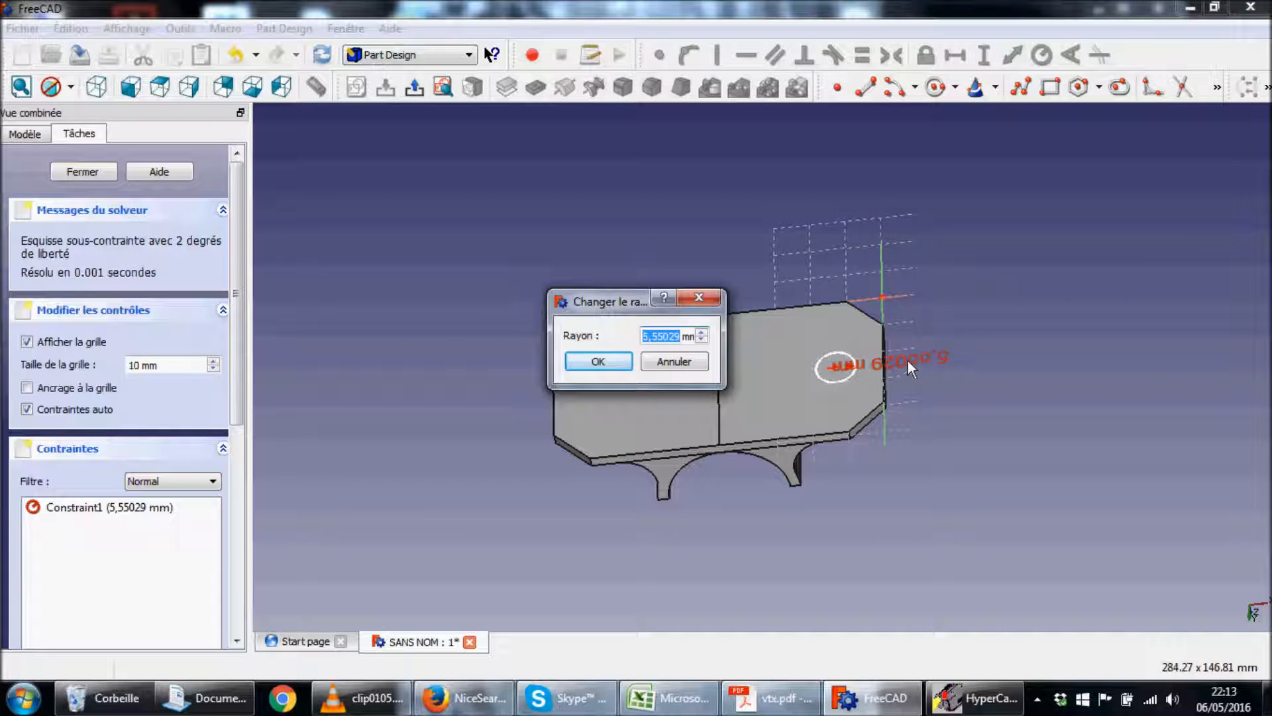
{"action": "type", "text": "5"}
{"action": "left_click", "coordinate": [598, 361]}
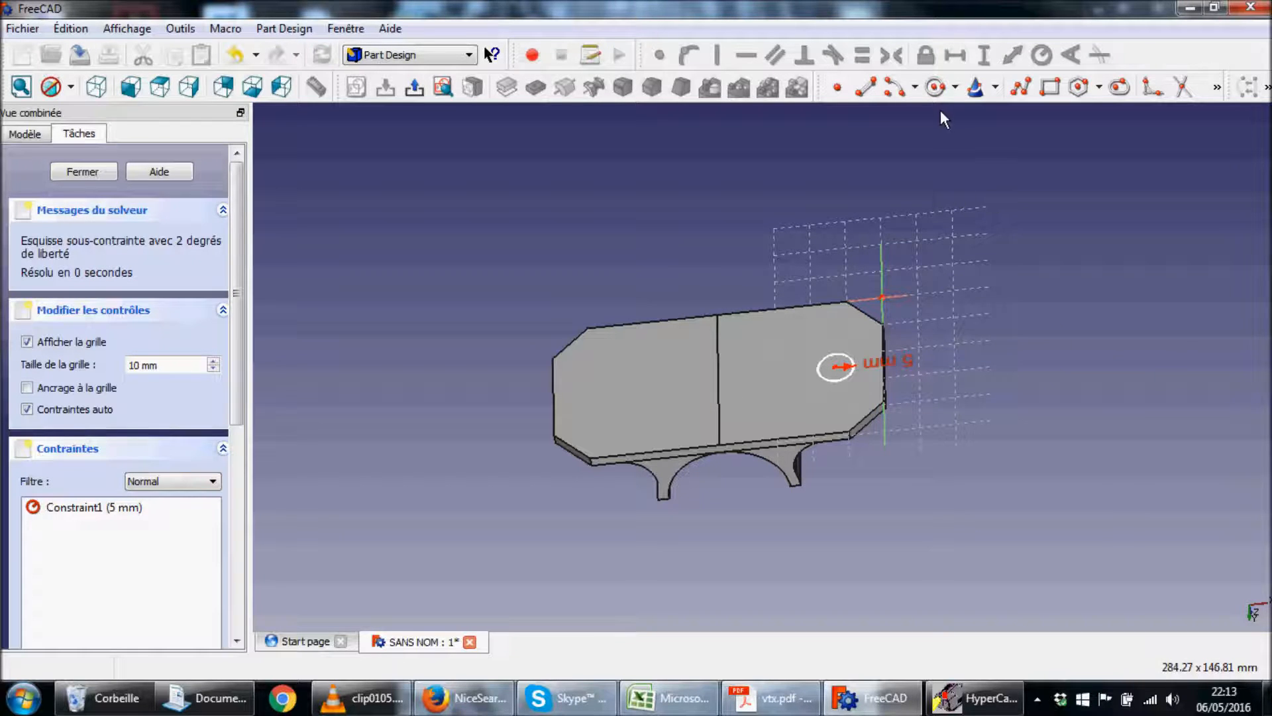
Lock the hole circle's centre with horizontal and vertical distances from the origin, and move both dimensions clear of the plate.
{"action": "middle_click_drag", "start_coordinate": [819, 372], "coordinate": [840, 416]}
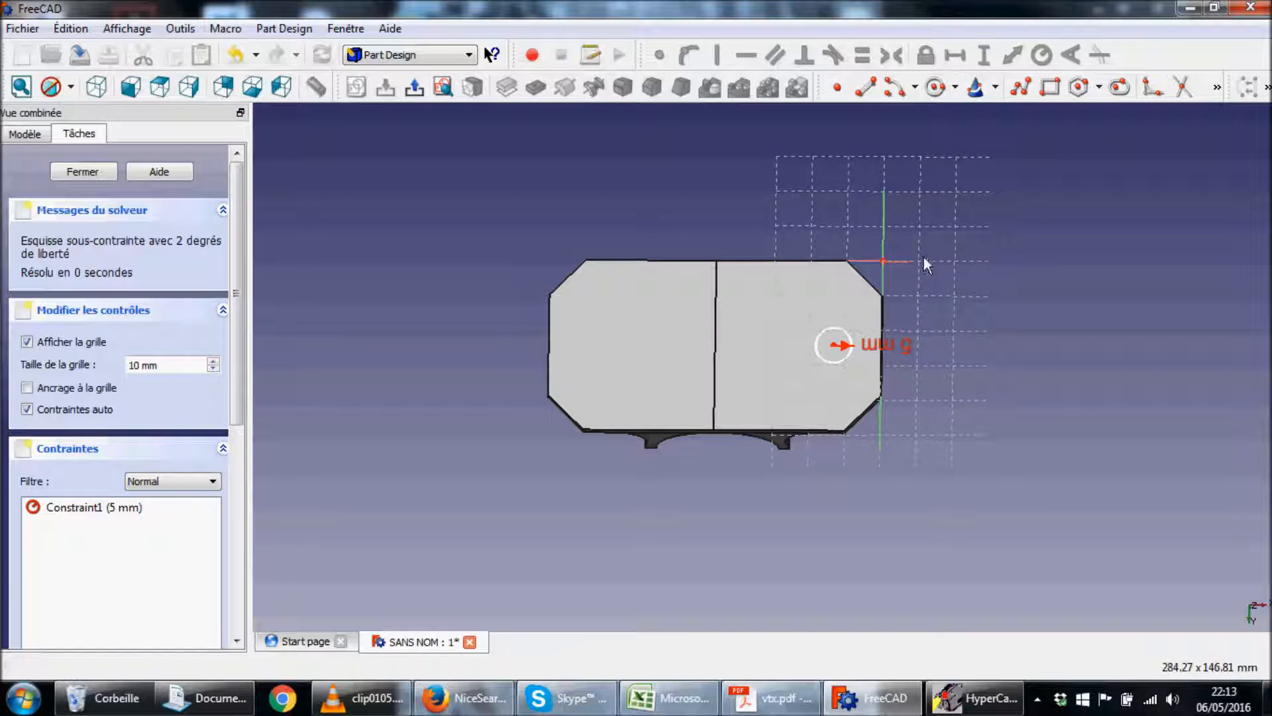
{"action": "left_click", "coordinate": [838, 353]}
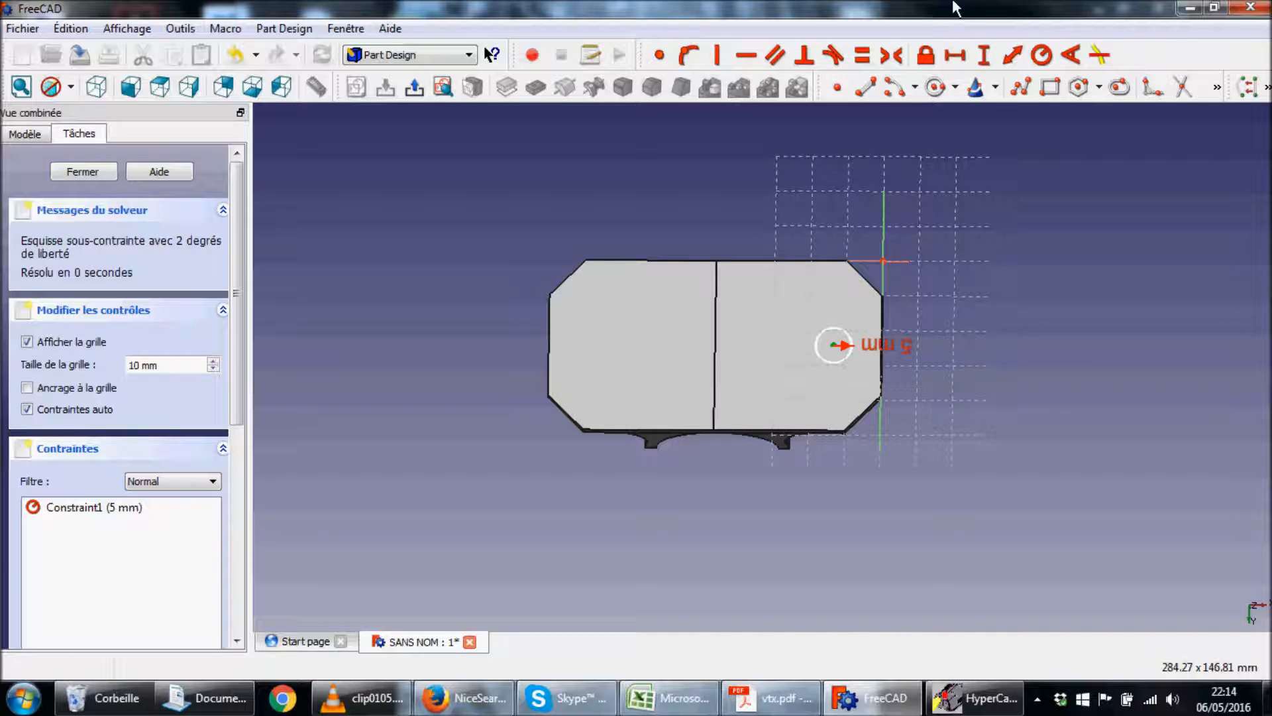
{"action": "left_click", "coordinate": [926, 55]}
{"action": "left_click_drag", "start_coordinate": [864, 315], "coordinate": [1039, 178]}
{"action": "left_click_drag", "start_coordinate": [802, 306], "coordinate": [560, 194]}
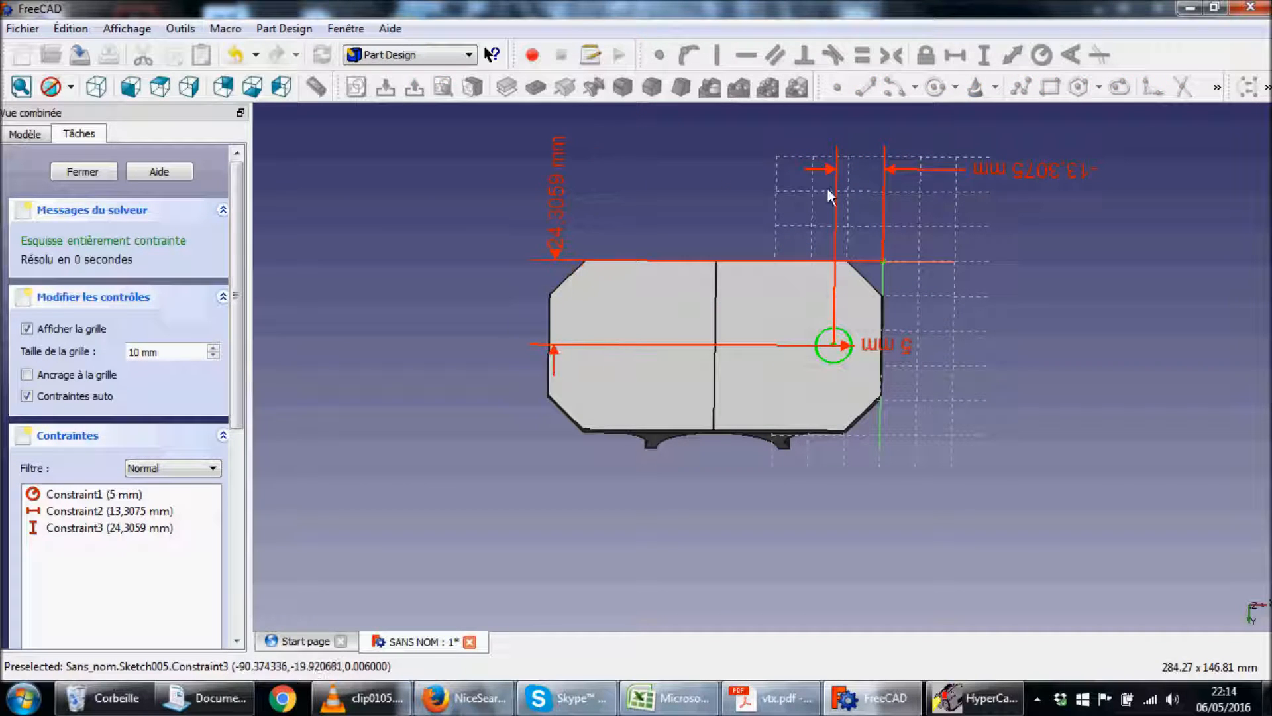
Set the circle centre's horizontal distance from the origin to 10 mm.
{"action": "double_click", "coordinate": [1063, 168]}
{"action": "type", "text": "10"}
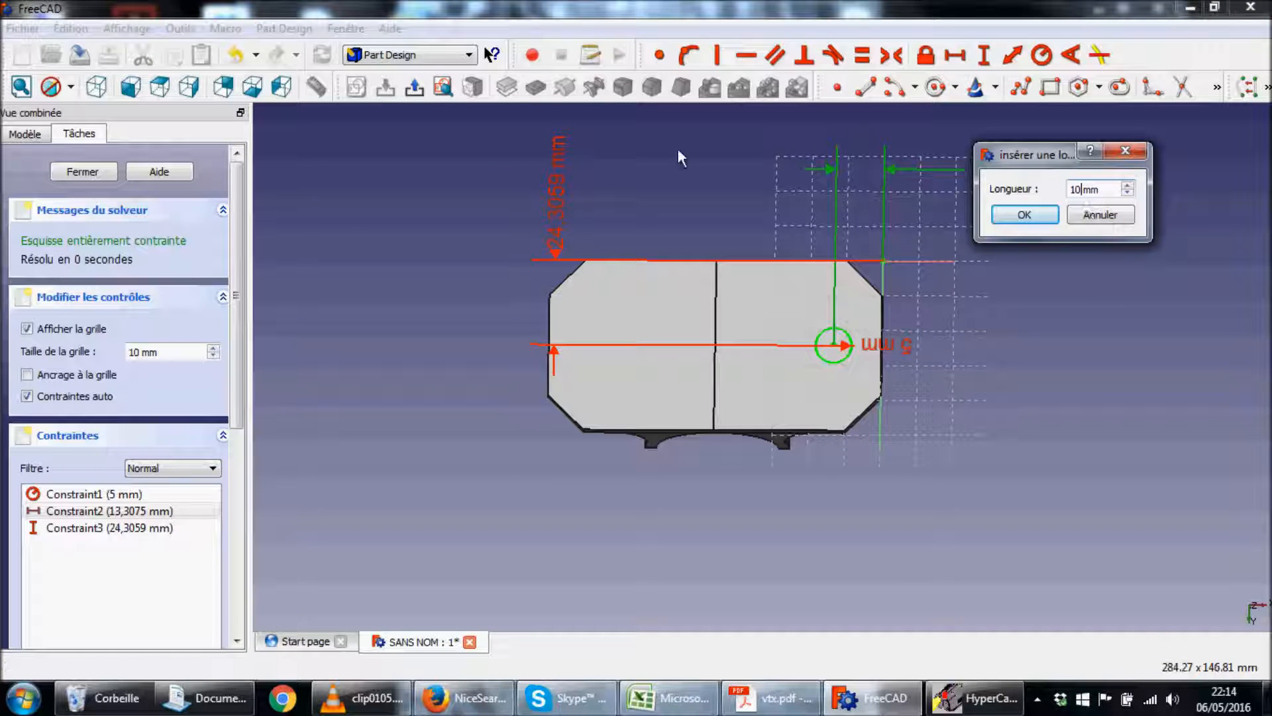
{"action": "left_click", "coordinate": [1029, 220]}
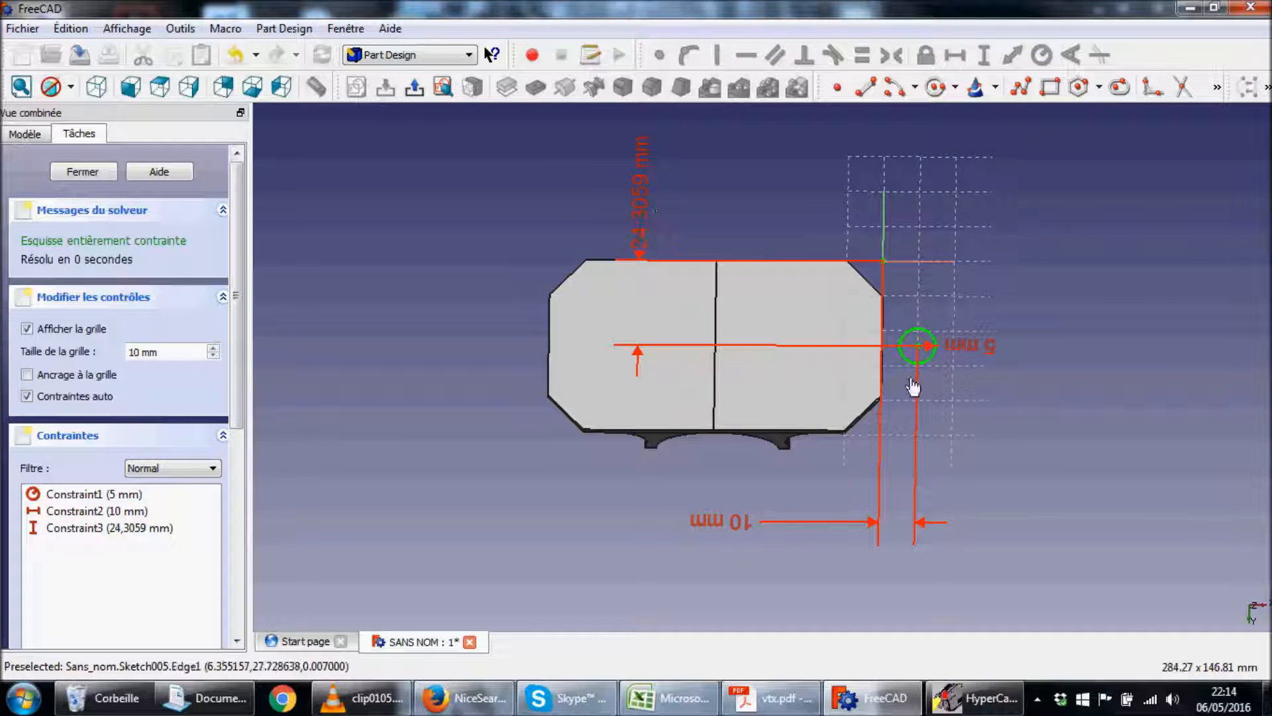
Set the circle centre's horizontal distance from the origin to -10 mm so the hole lies on the plate.
{"action": "double_click", "coordinate": [741, 522]}
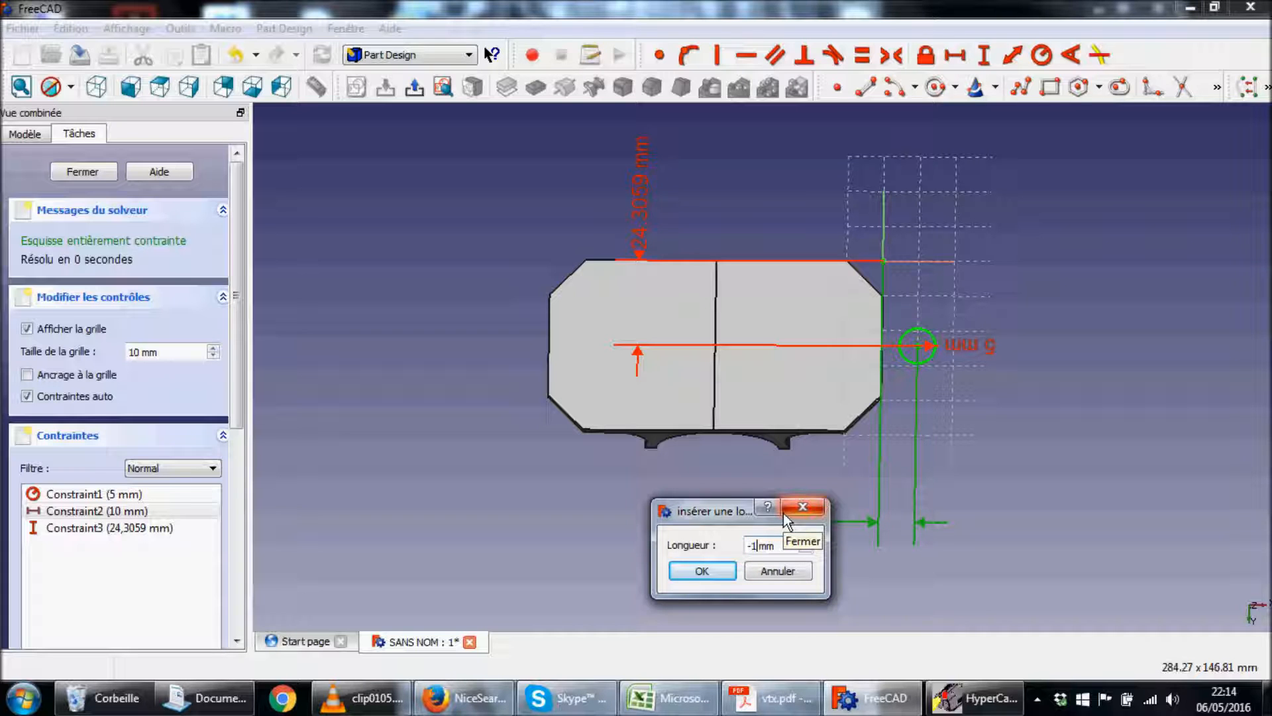
{"action": "type", "text": "-10"}
{"action": "left_click", "coordinate": [701, 571]}
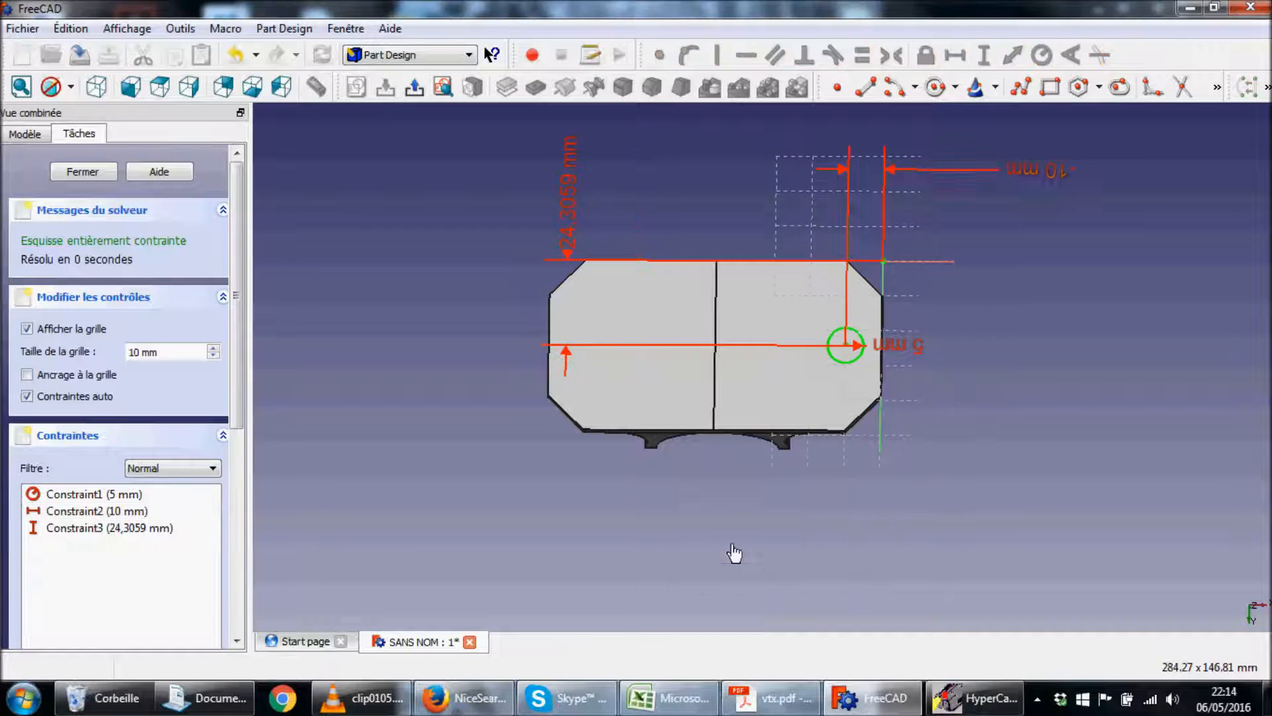
Move the circle's vertical dimension to the other side, clear of the plate, and set it to 48,7/2 mm.
{"action": "mouse_move", "coordinate": [540, 208]}
{"action": "left_mouse_down"}
{"action": "mouse_move", "coordinate": [577, 204]}
{"action": "mouse_move", "coordinate": [829, 279]}
{"action": "mouse_move", "coordinate": [1022, 264]}
{"action": "mouse_move", "coordinate": [1078, 363]}
{"action": "mouse_move", "coordinate": [934, 550]}
{"action": "mouse_move", "coordinate": [954, 523]}
{"action": "mouse_move", "coordinate": [1027, 513]}
{"action": "left_mouse_up"}
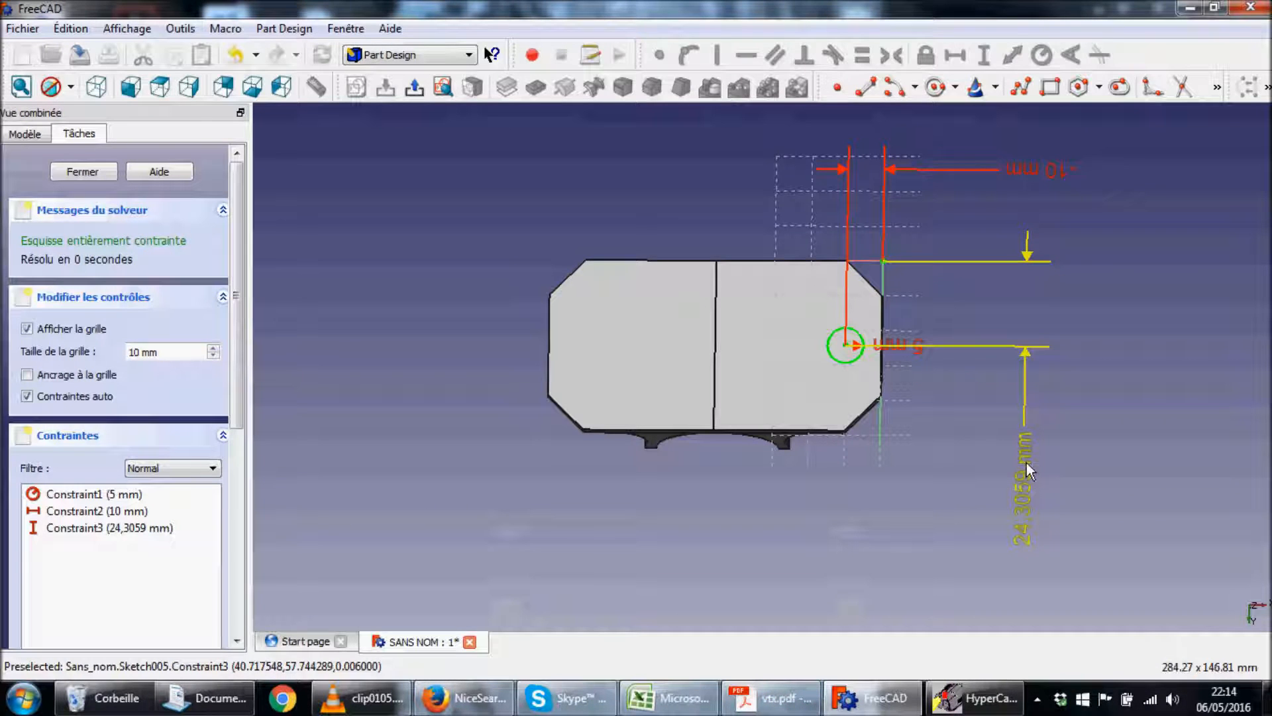
{"action": "double_click", "coordinate": [1026, 465]}
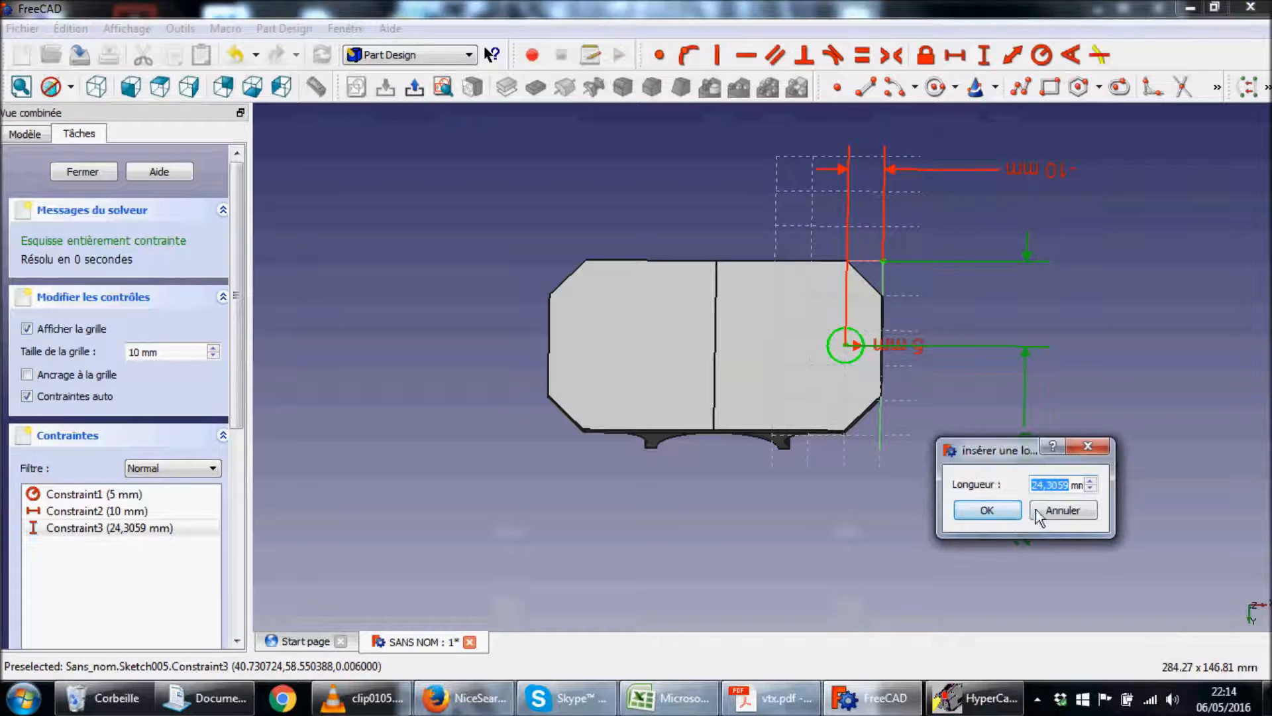
{"action": "type", "text": "48,"}
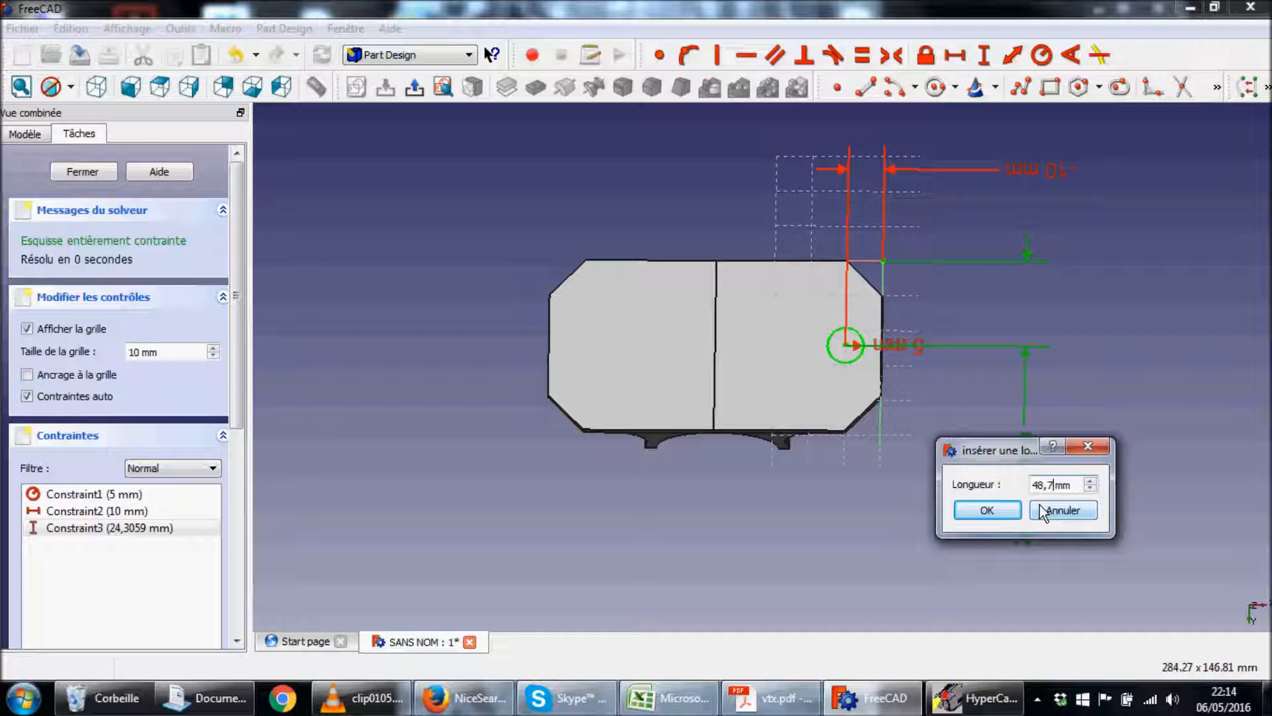
{"action": "type", "text": "7/2"}
{"action": "key", "text": "Return"}
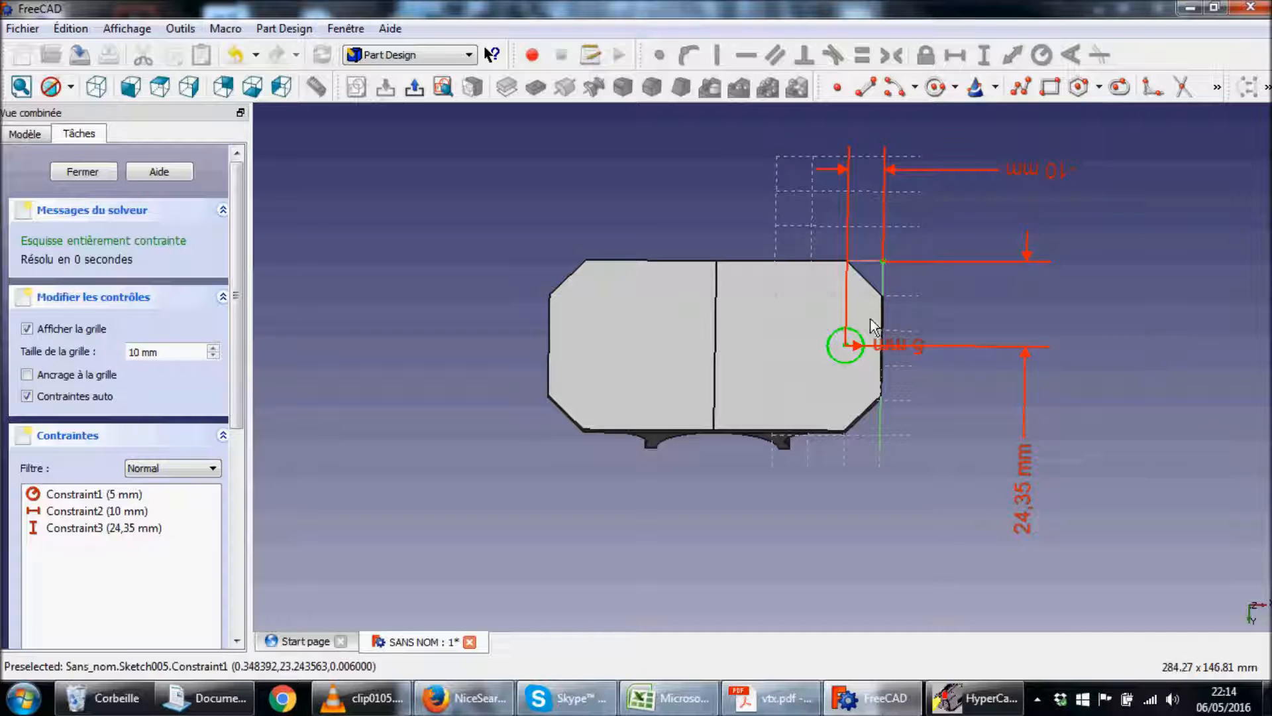
Sketch a second circle of about 7.3 mm radius near the opposite end of the plate, level with the first.
{"action": "left_click", "coordinate": [935, 88]}
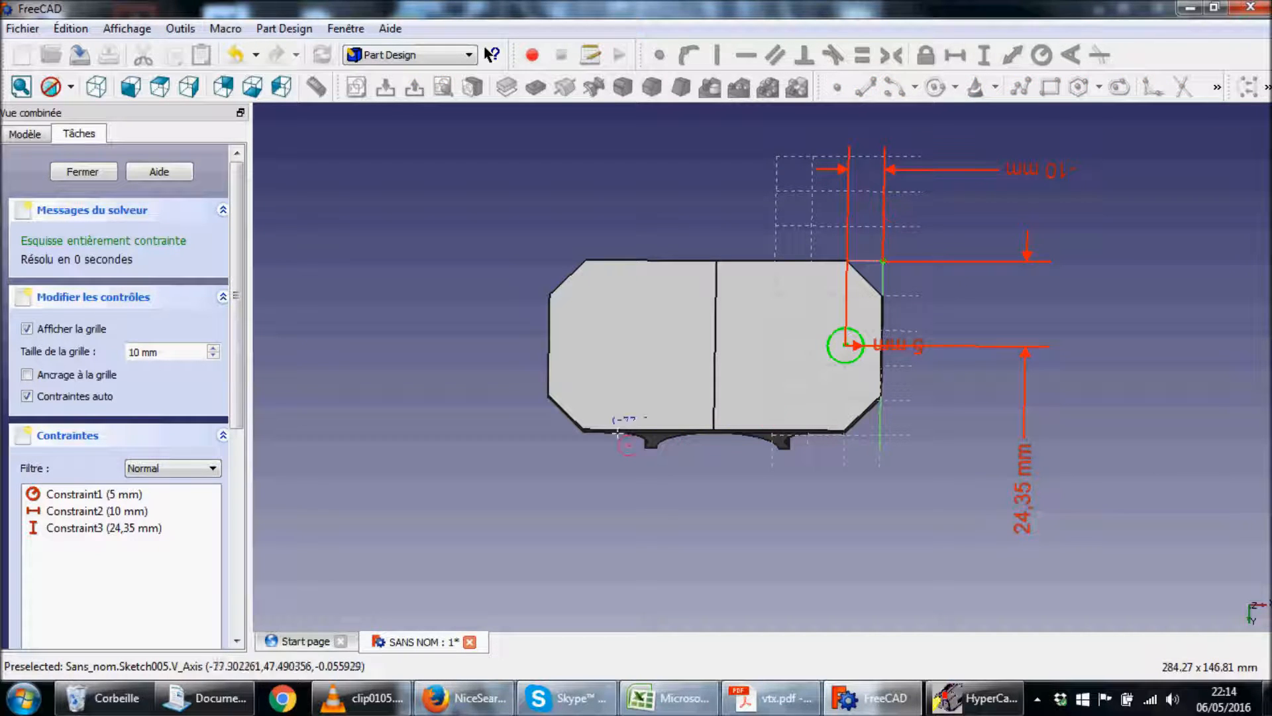
{"action": "left_click", "coordinate": [581, 345]}
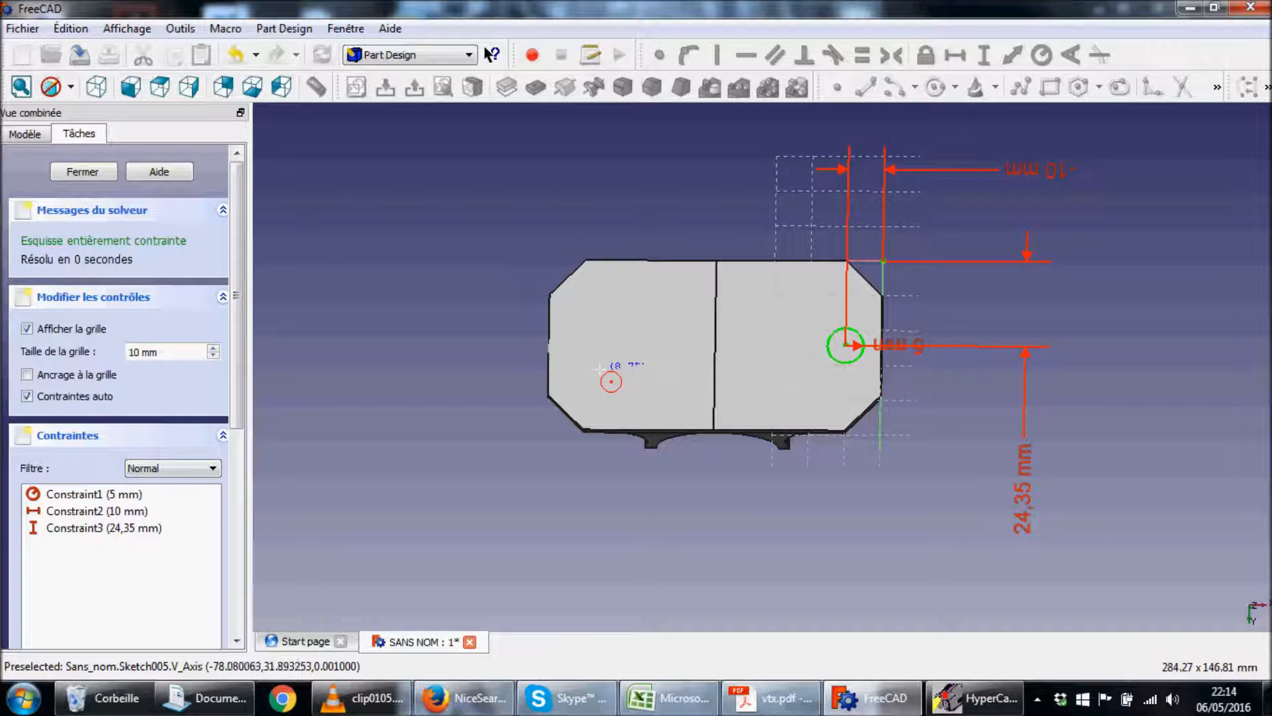
{"action": "left_click", "coordinate": [602, 365]}
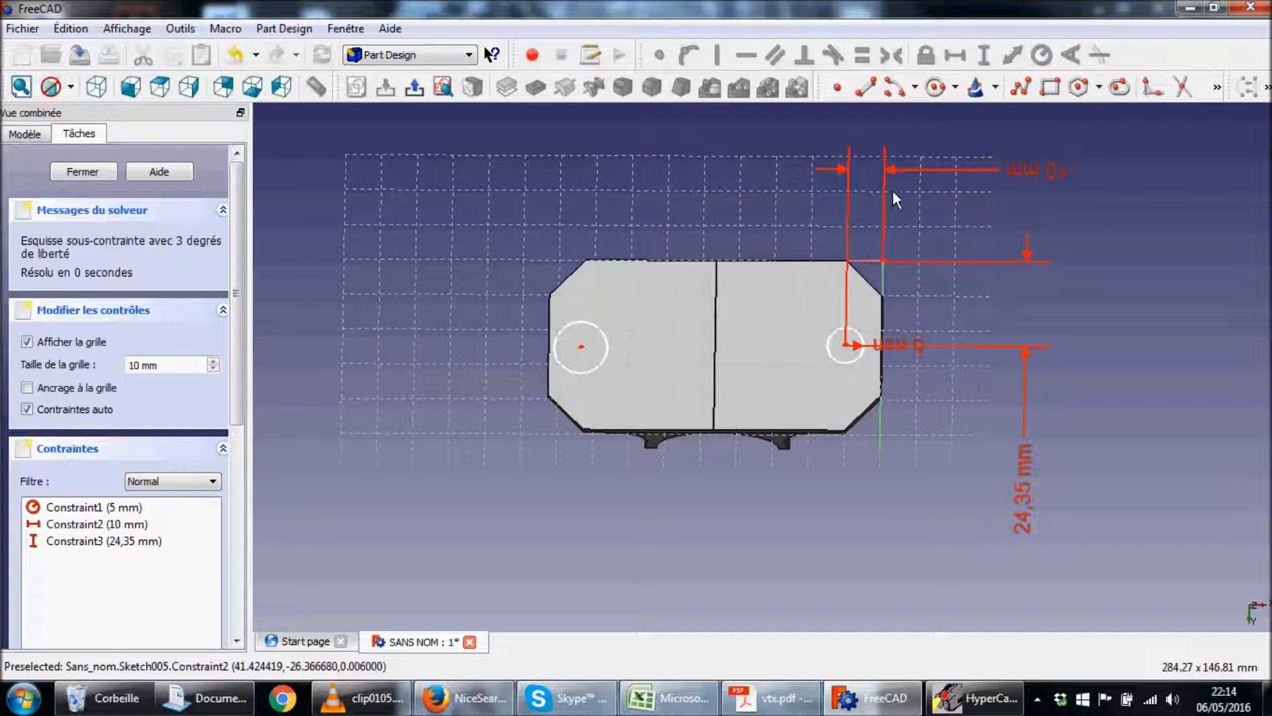
Lock the second circle's centre with horizontal and vertical distances from the origin, and move both dimensions clear of the plate.
{"action": "left_click", "coordinate": [581, 347]}
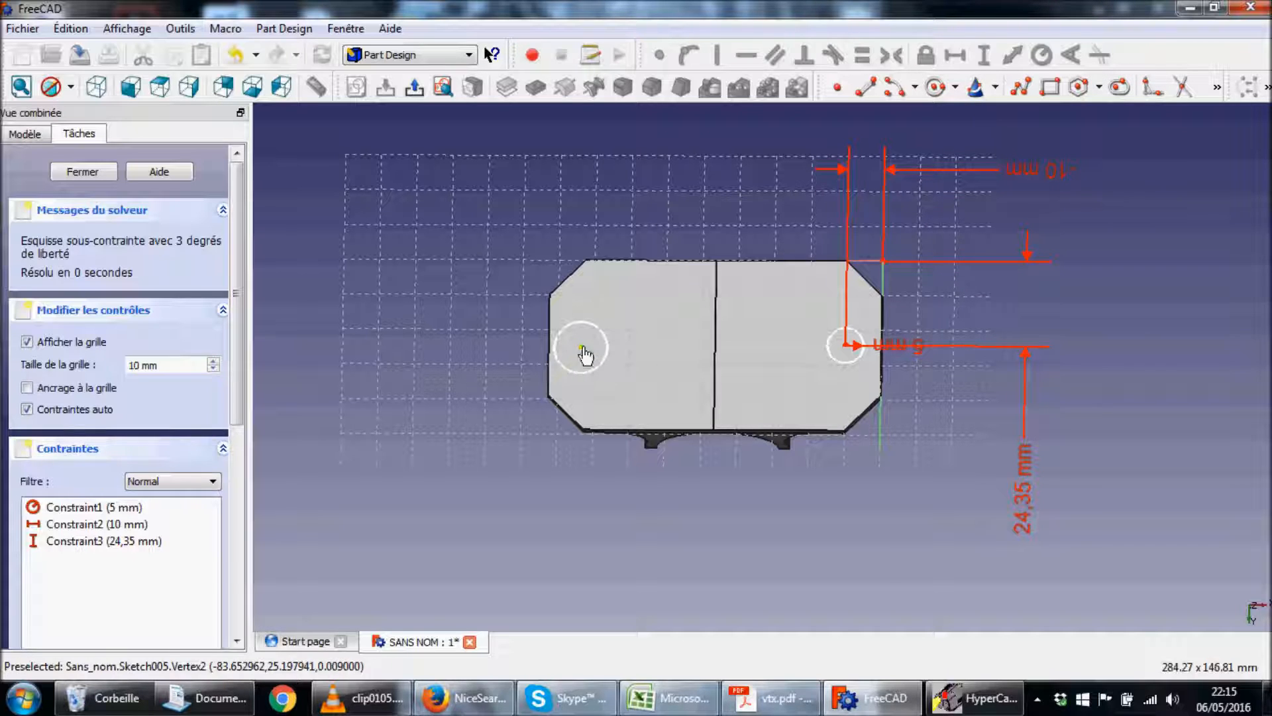
{"action": "left_click", "coordinate": [925, 56]}
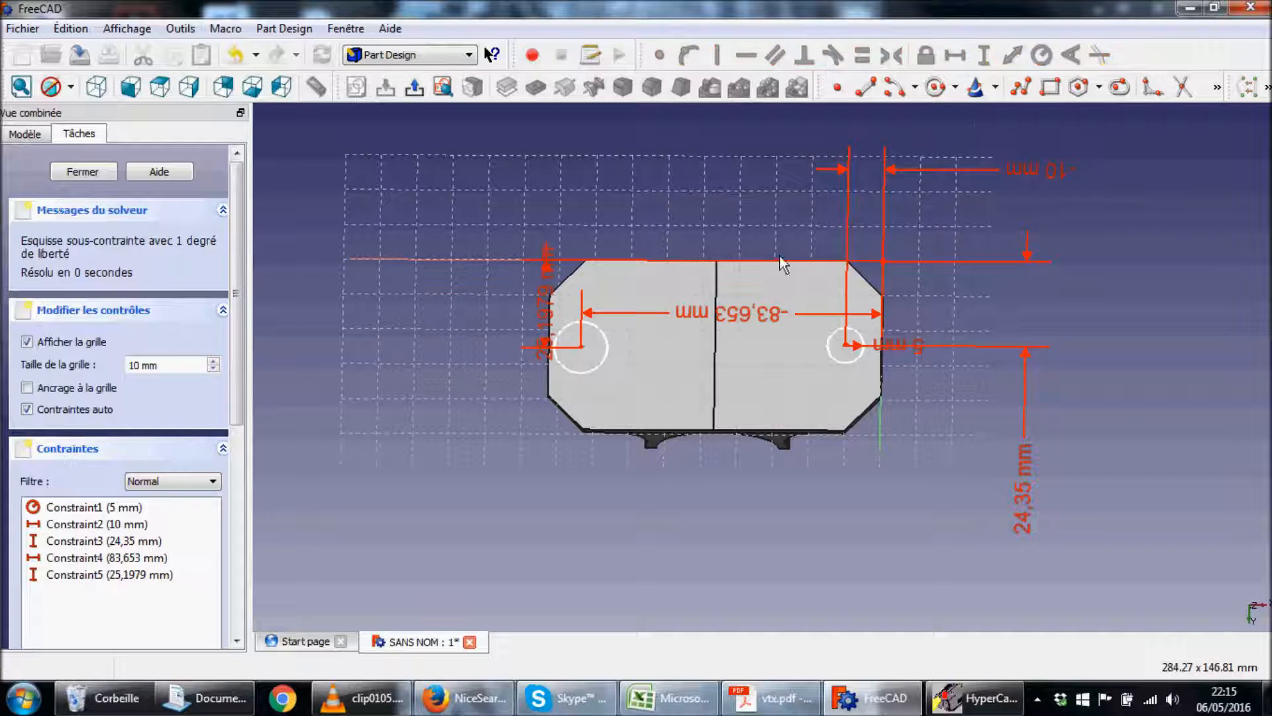
{"action": "left_click_drag", "start_coordinate": [748, 283], "coordinate": [728, 135]}
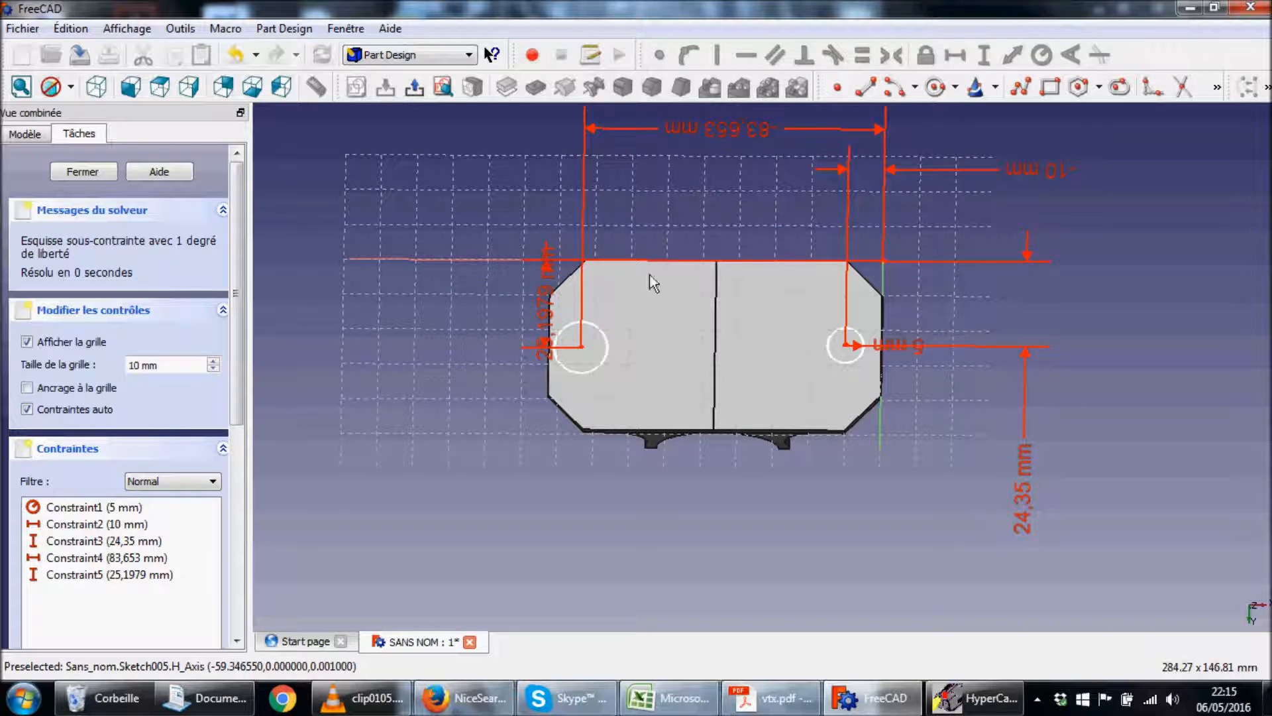
{"action": "left_click_drag", "start_coordinate": [555, 284], "coordinate": [439, 297]}
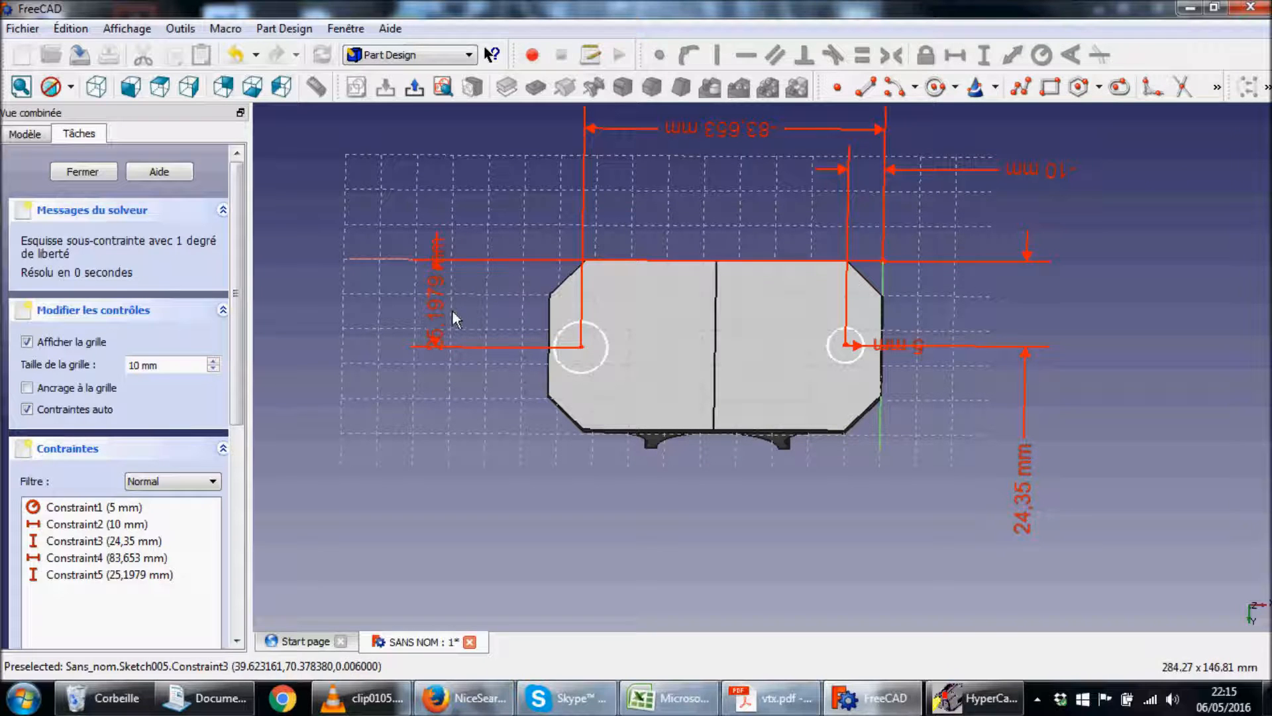
Set the second circle centre's vertical distance from the origin to 24,35 mm.
{"action": "double_click", "coordinate": [439, 301]}
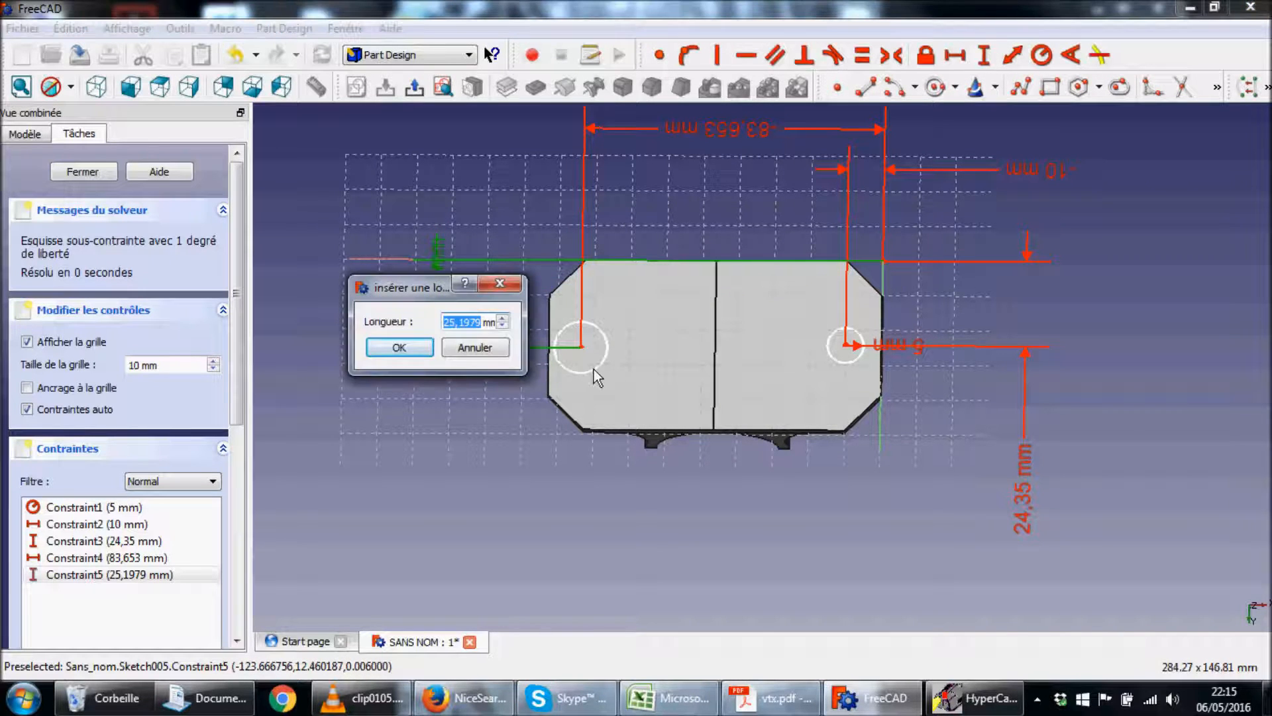
{"action": "type", "text": "24"}
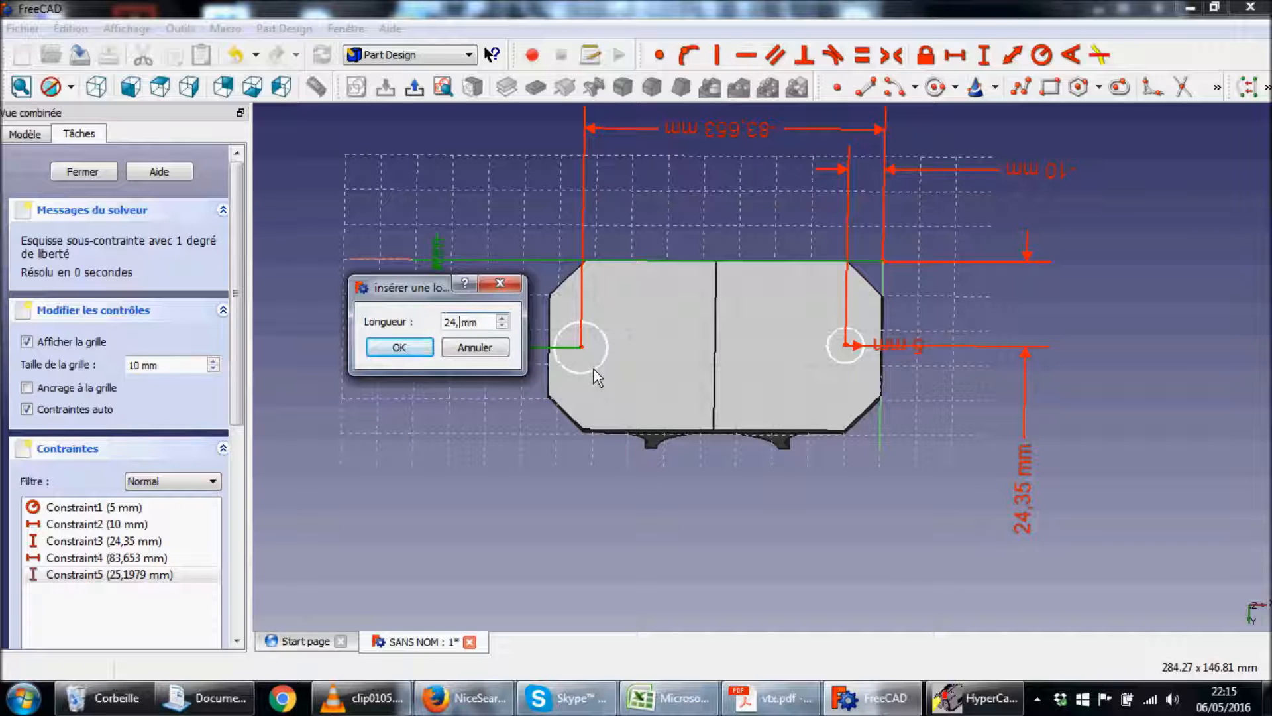
{"action": "type", "text": "35"}
{"action": "left_click", "coordinate": [401, 348]}
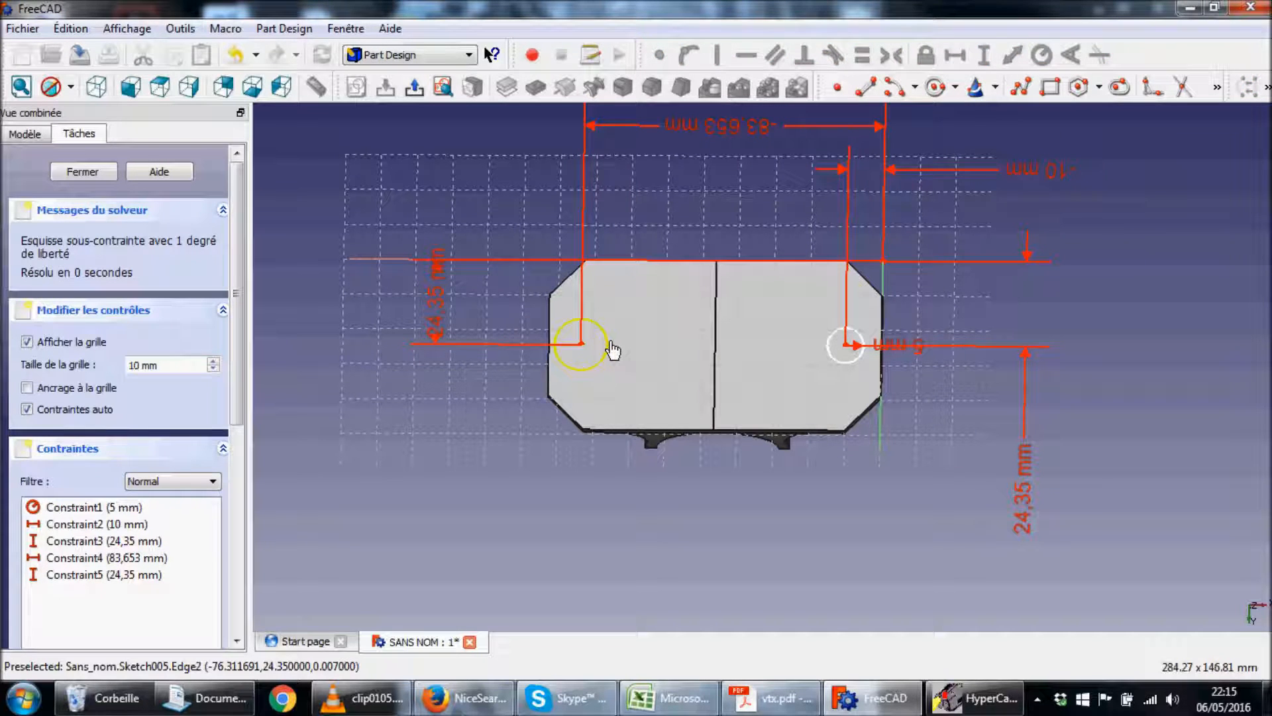
Constrain the second circle's radius to 5 mm.
{"action": "left_click", "coordinate": [611, 345]}
{"action": "left_click", "coordinate": [1040, 55]}
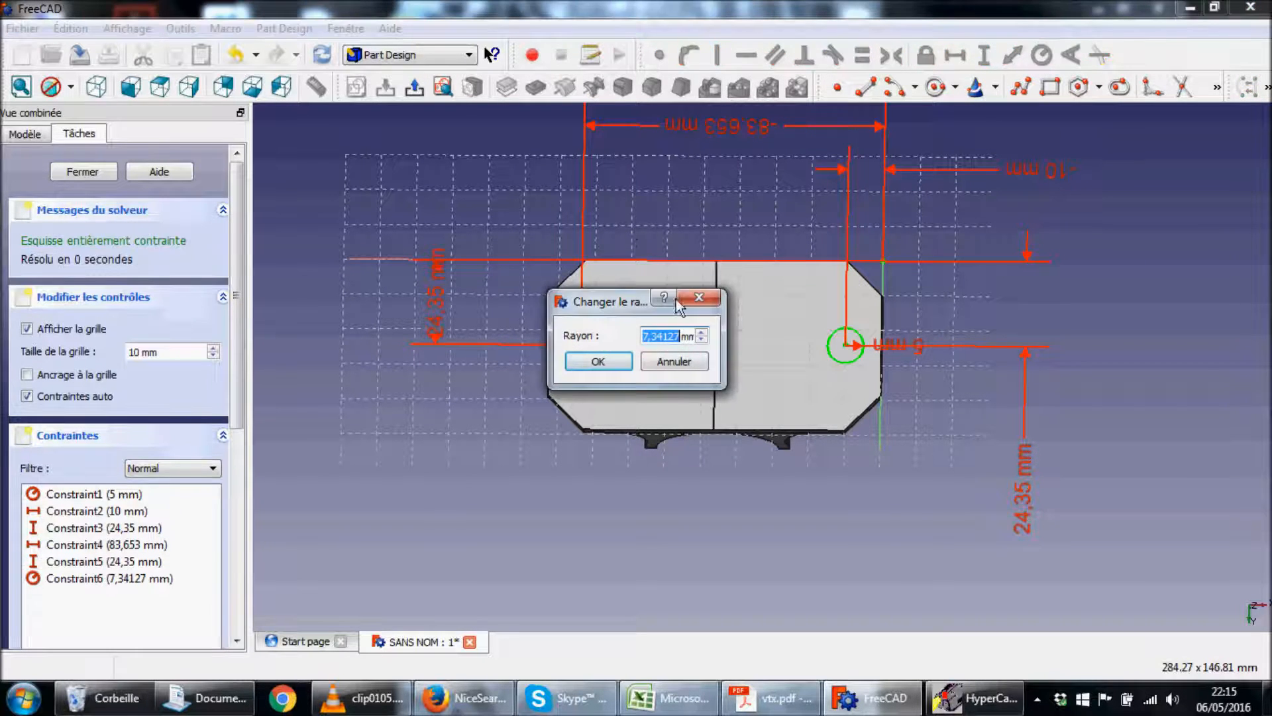
{"action": "type", "text": "5"}
{"action": "left_click", "coordinate": [596, 361]}
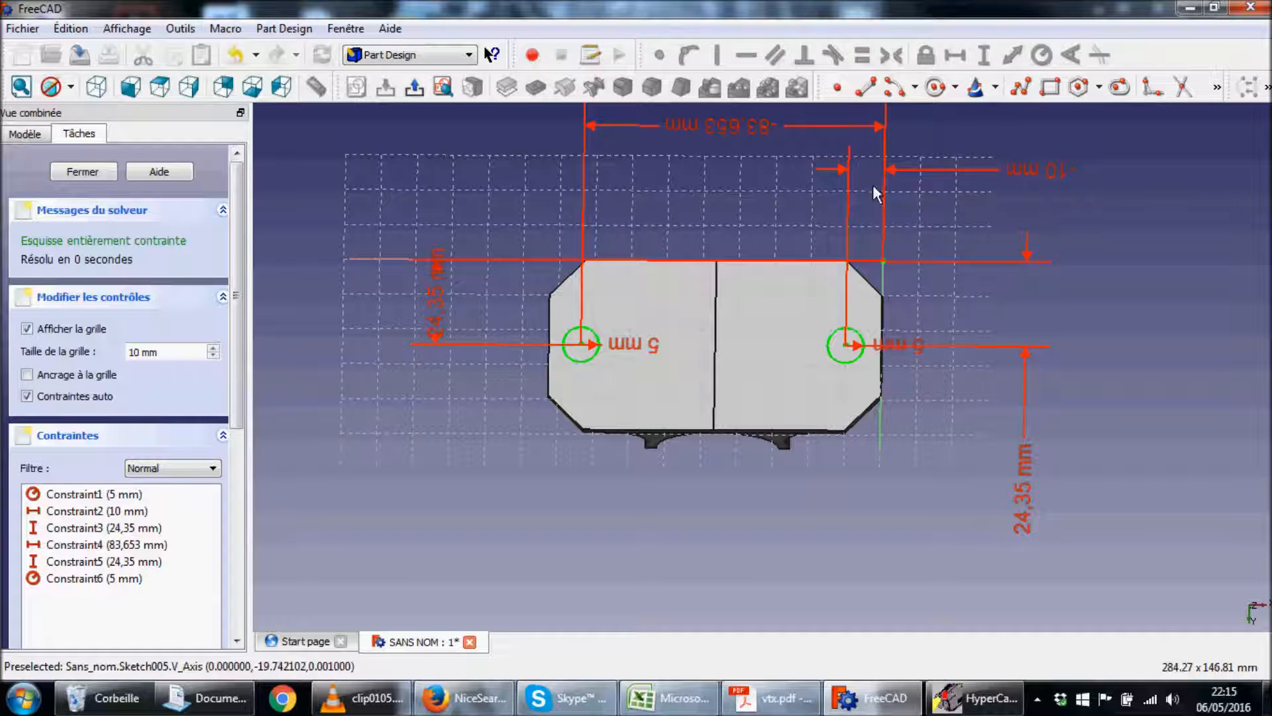
Set the second circle centre's horizontal distance from the origin to -82,6 mm and close the sketch.
{"action": "middle_click_drag", "start_coordinate": [796, 241], "coordinate": [798, 256]}
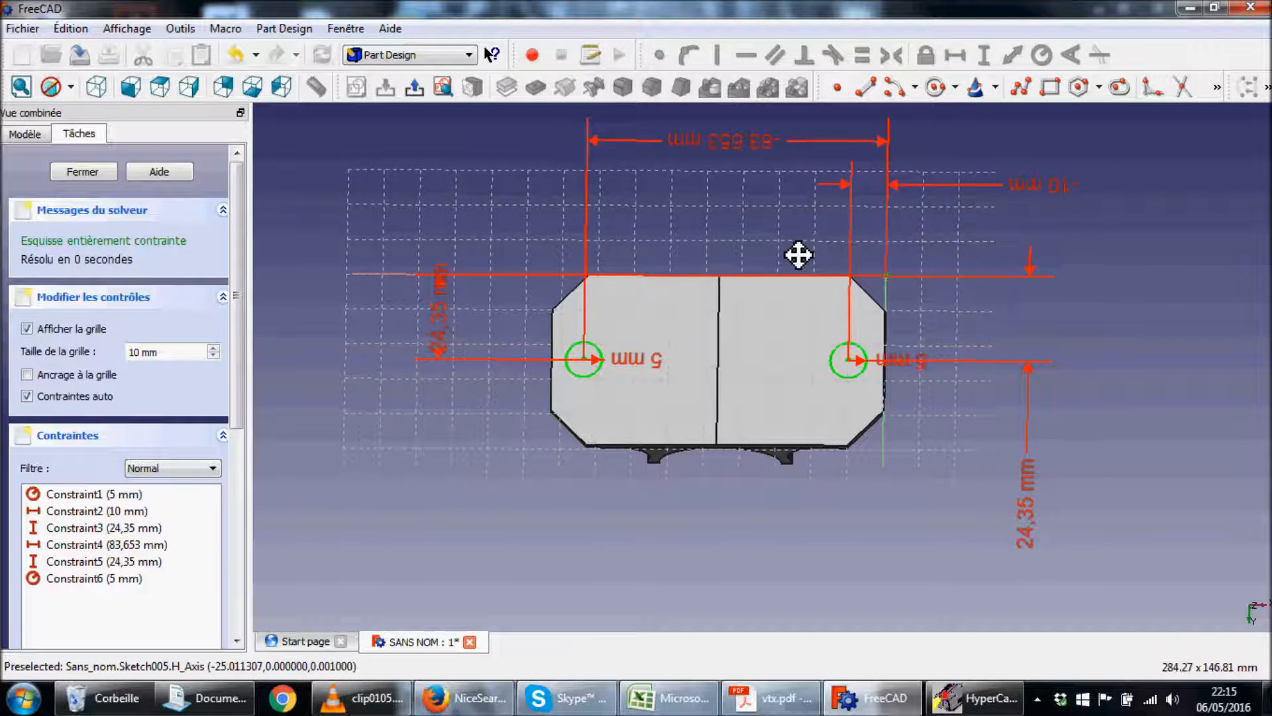
{"action": "double_click", "coordinate": [746, 140]}
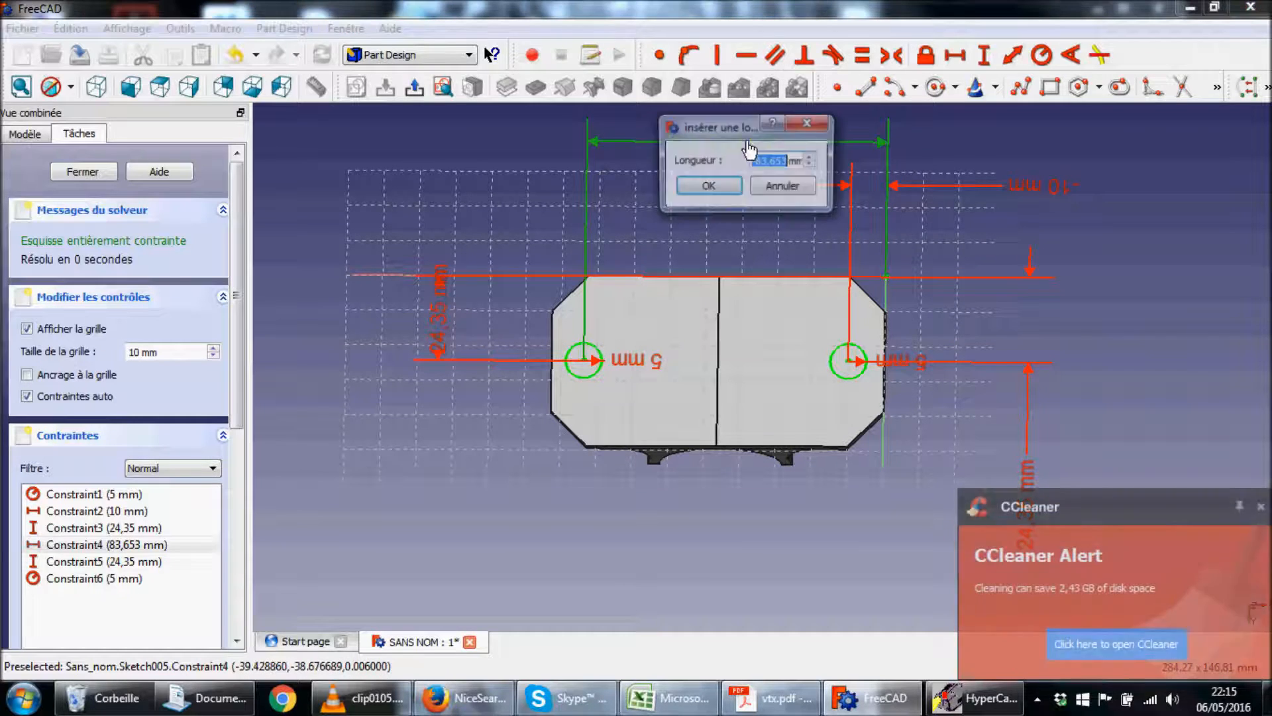
{"action": "left_click", "coordinate": [789, 163]}
{"action": "key", "text": "BackSpace"}
{"action": "key", "text": "BackSpace"}
{"action": "key", "text": "BackSpace"}
{"action": "key", "text": "BackSpace"}
{"action": "key", "text": "BackSpace"}
{"action": "key", "text": "BackSpace"}
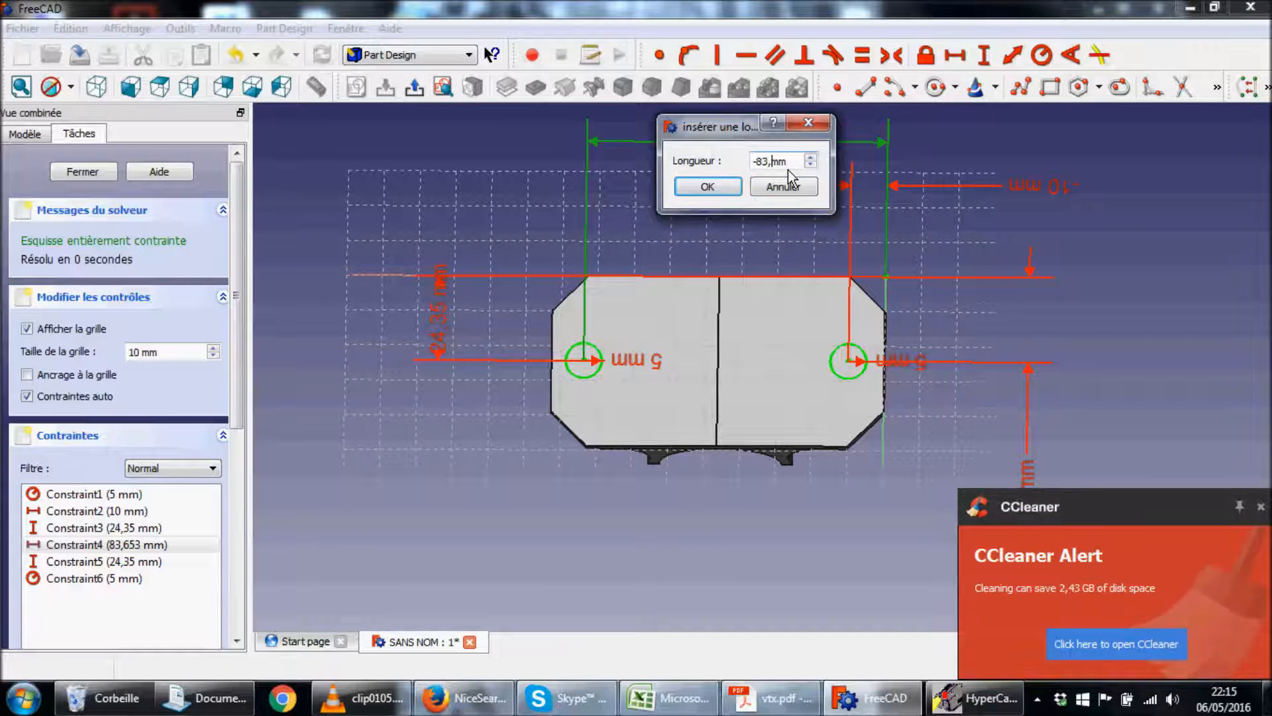
{"action": "type", "text": "92,"}
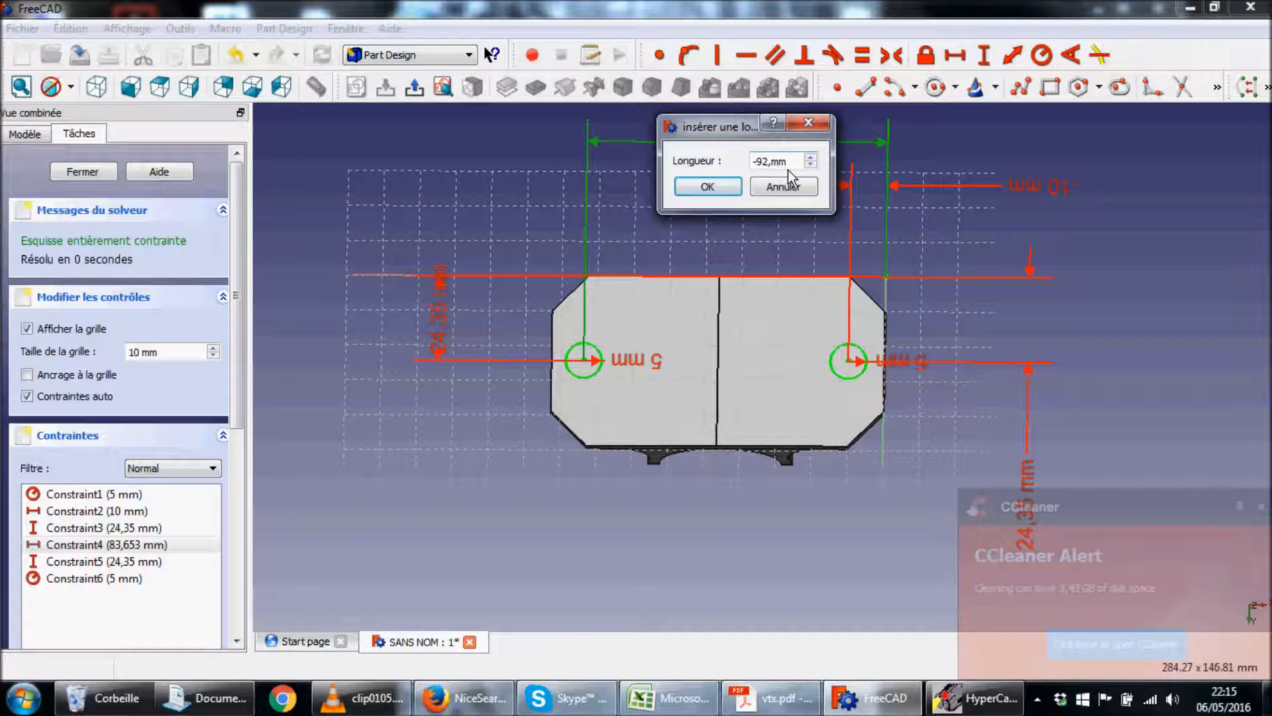
{"action": "type", "text": "6"}
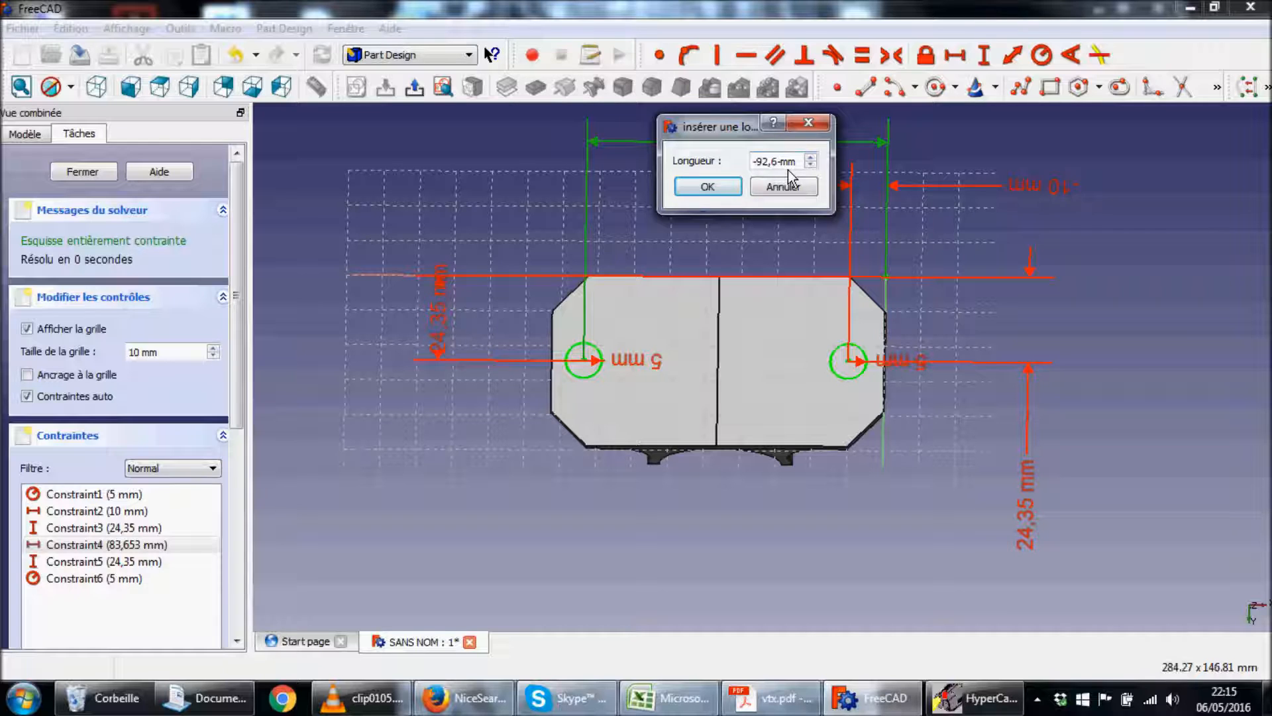
{"action": "type", "text": "-2"}
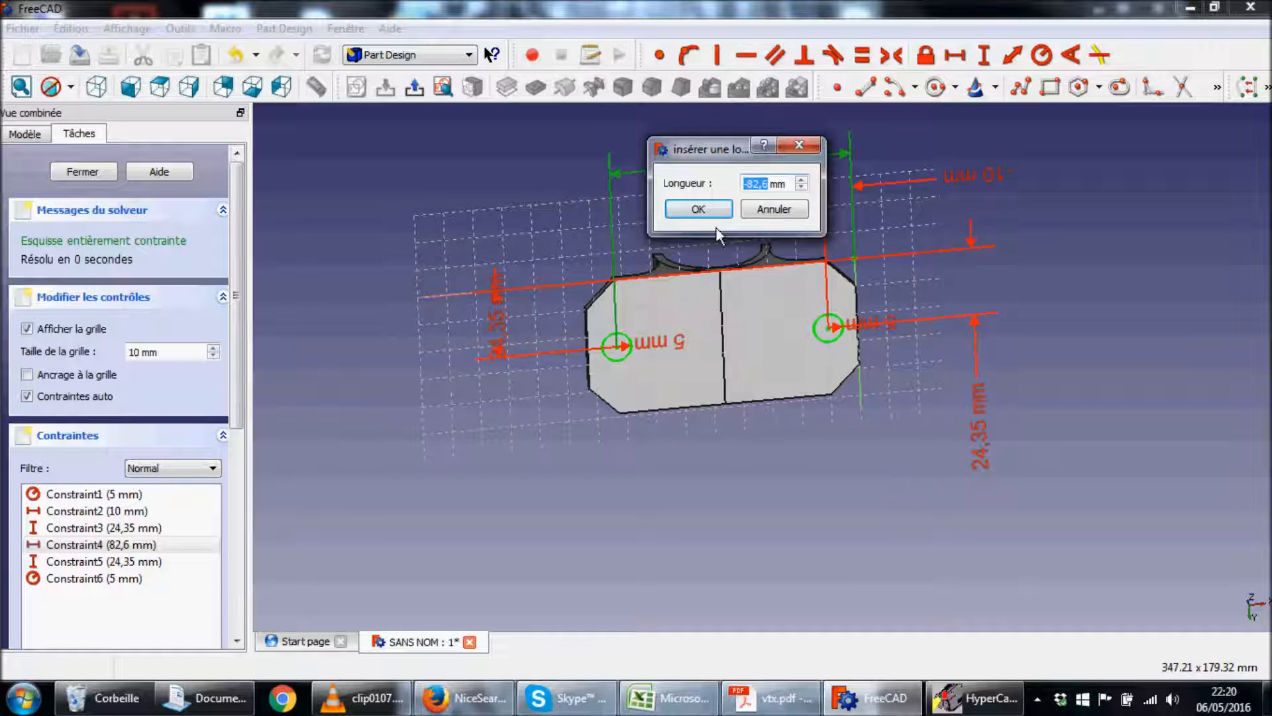
{"action": "left_click", "coordinate": [763, 184]}
{"action": "left_click", "coordinate": [701, 209]}
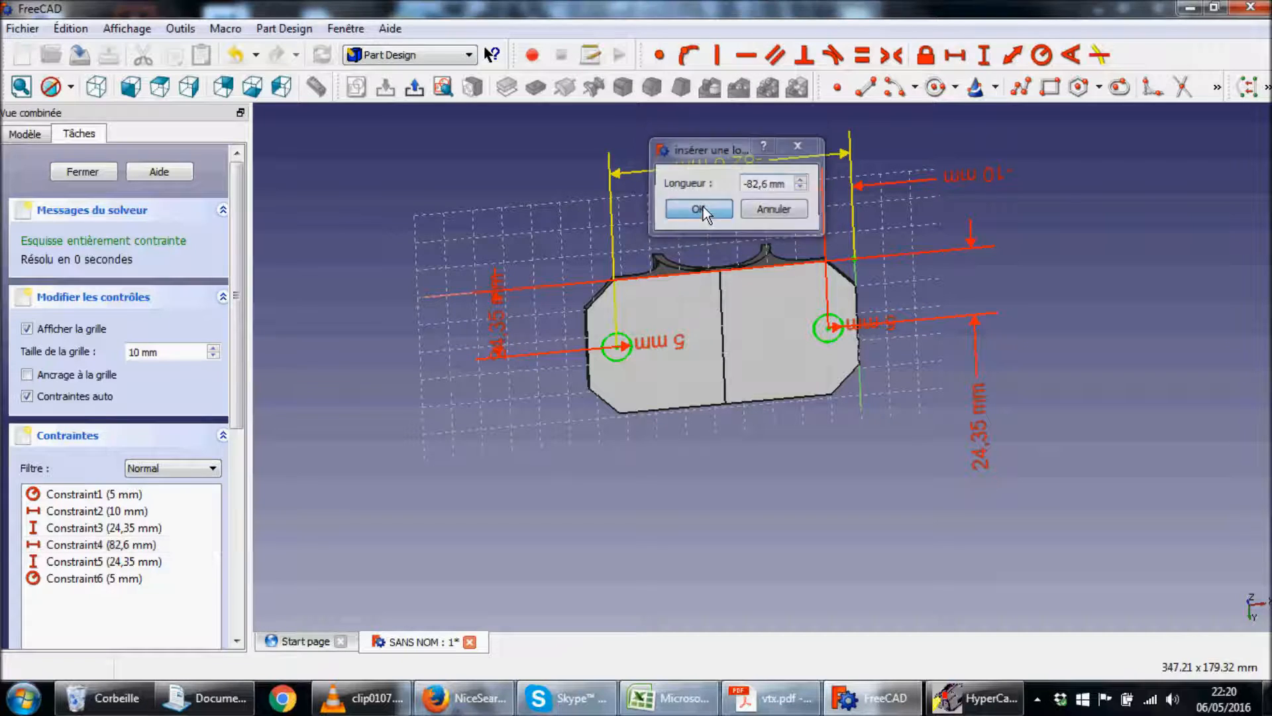
{"action": "left_click", "coordinate": [416, 89]}
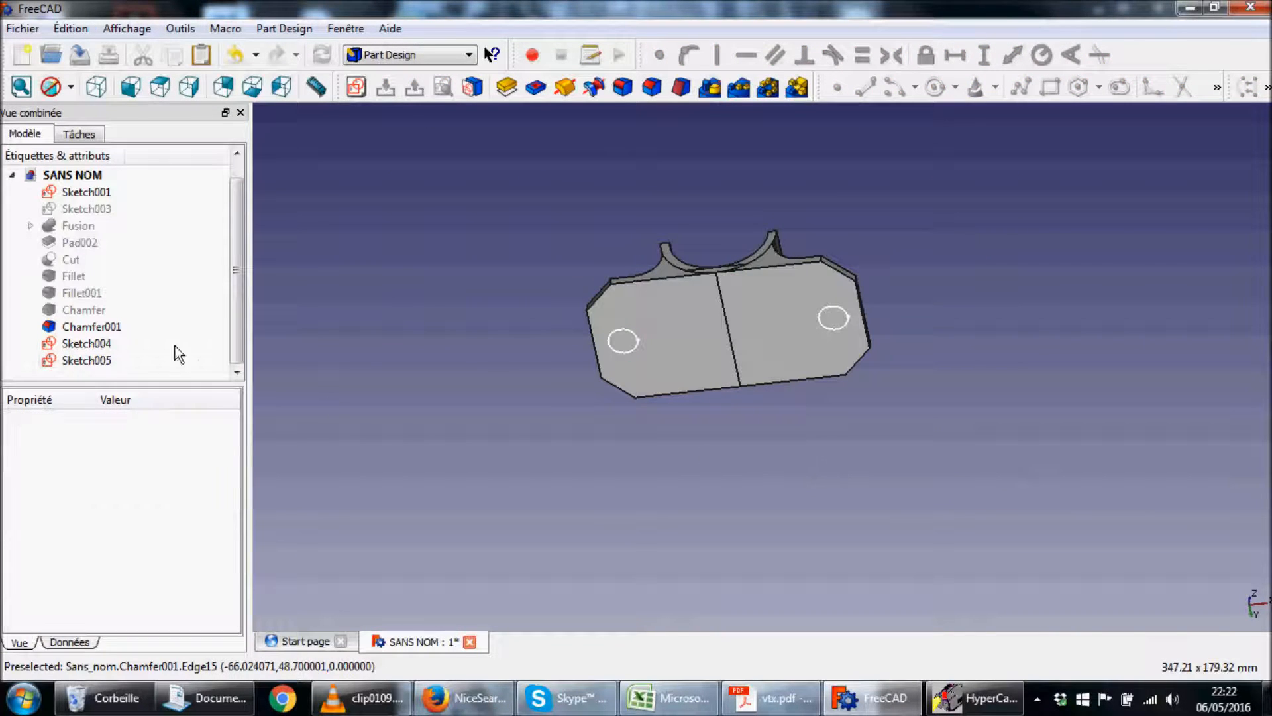
Pad the two-circle sketch Sketch005 by 10 mm up through the base plate.
{"action": "left_click", "coordinate": [86, 362]}
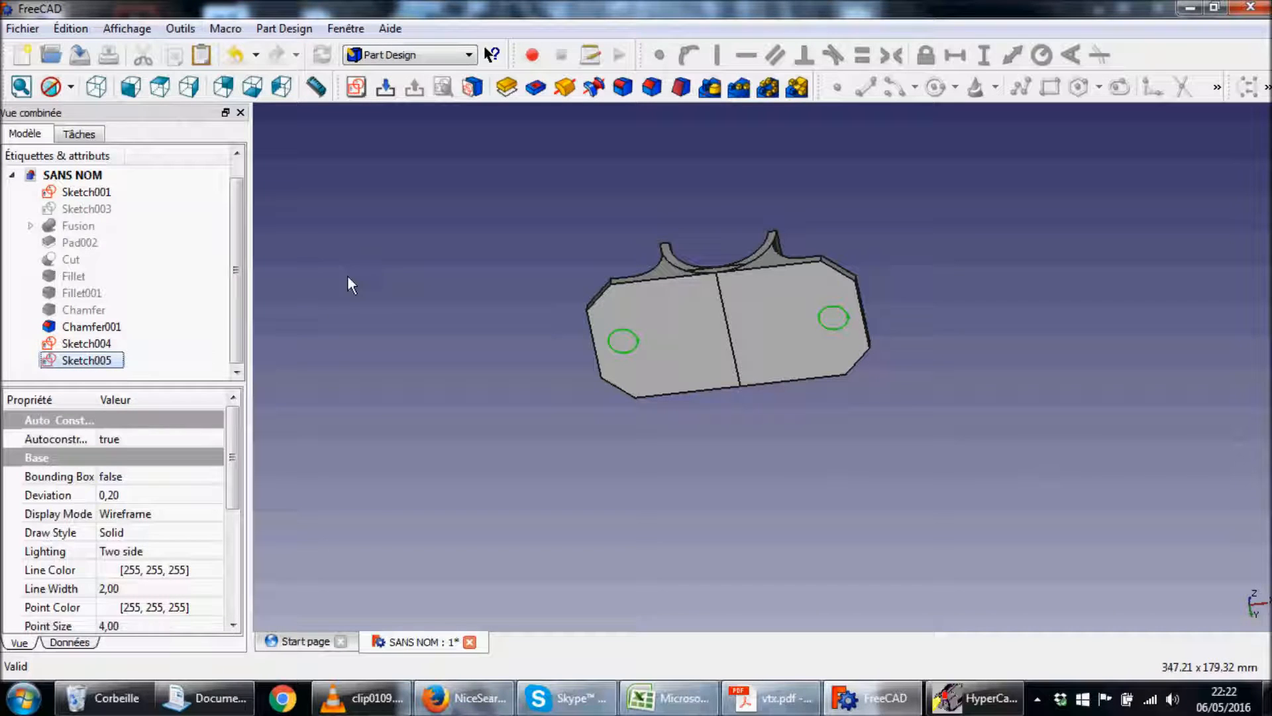
{"action": "left_click", "coordinate": [506, 92]}
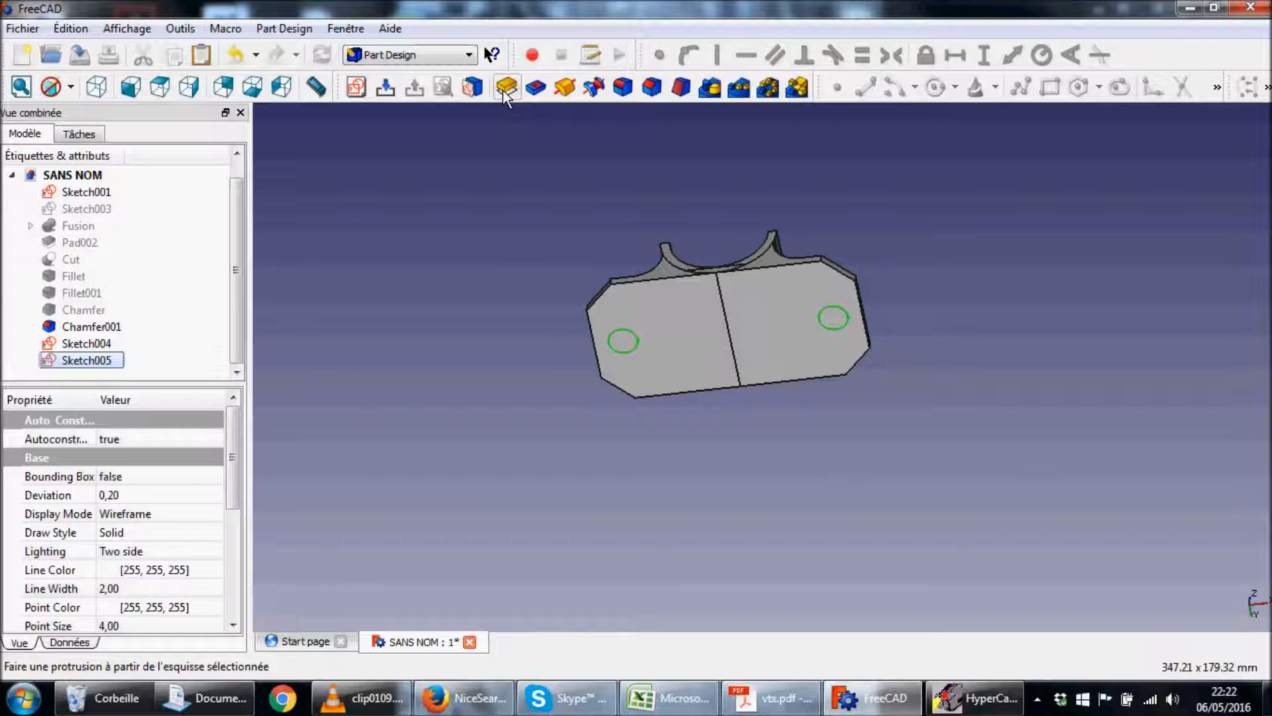
{"action": "middle_click_drag", "start_coordinate": [762, 355], "coordinate": [607, 240]}
{"action": "middle_click_drag", "start_coordinate": [858, 321], "coordinate": [748, 331]}
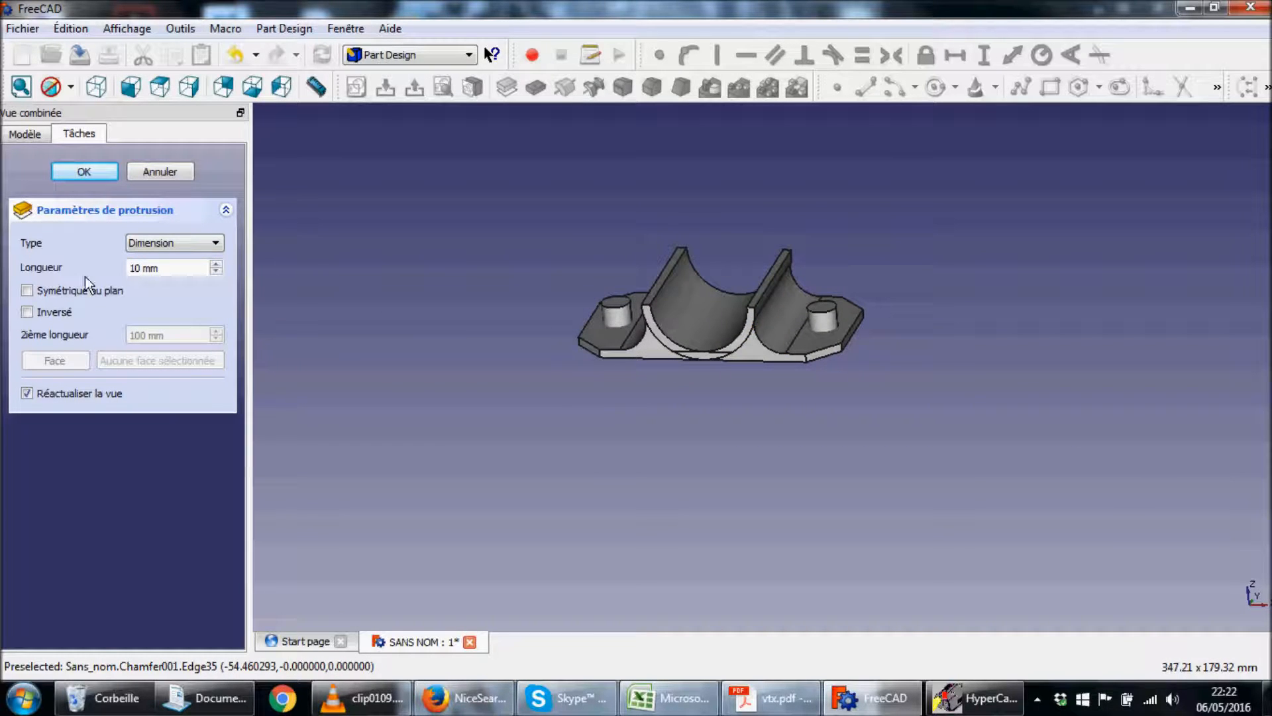
{"action": "left_click", "coordinate": [83, 172]}
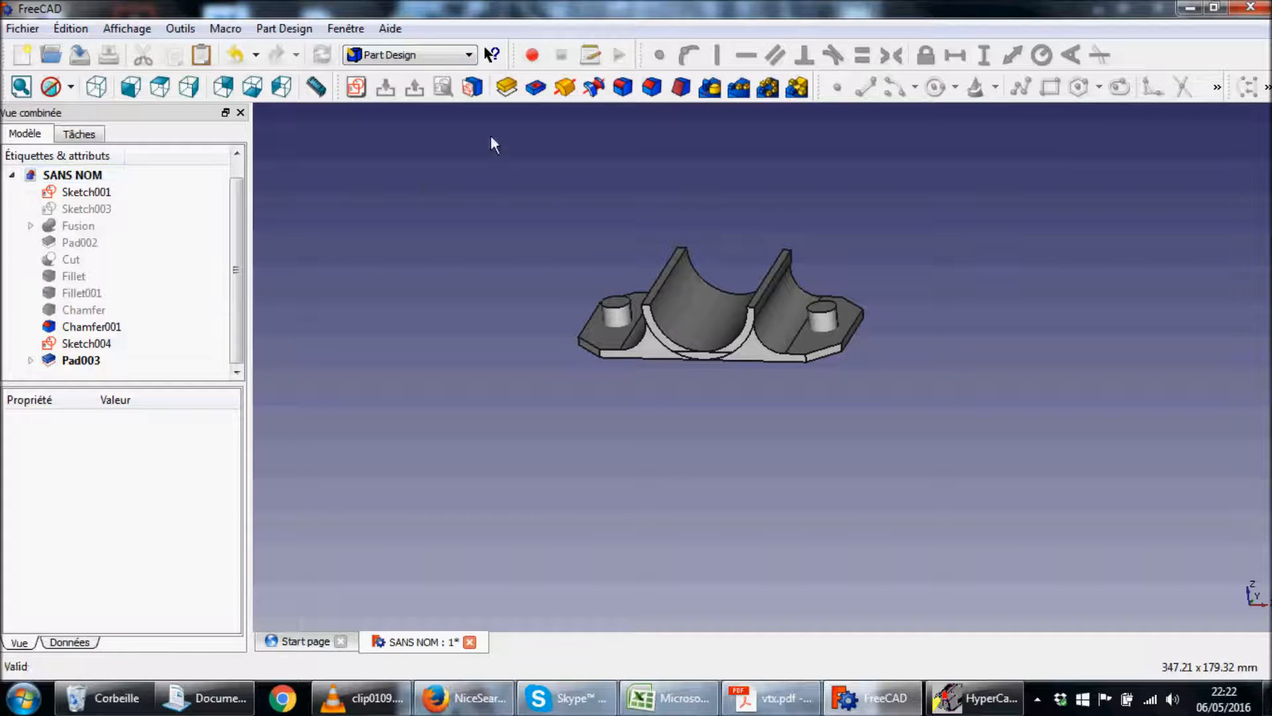
In the Part workbench, cut the two padded cylinders (Pad003) out of the motor support body Chamfer001.
{"action": "left_click", "coordinate": [416, 55]}
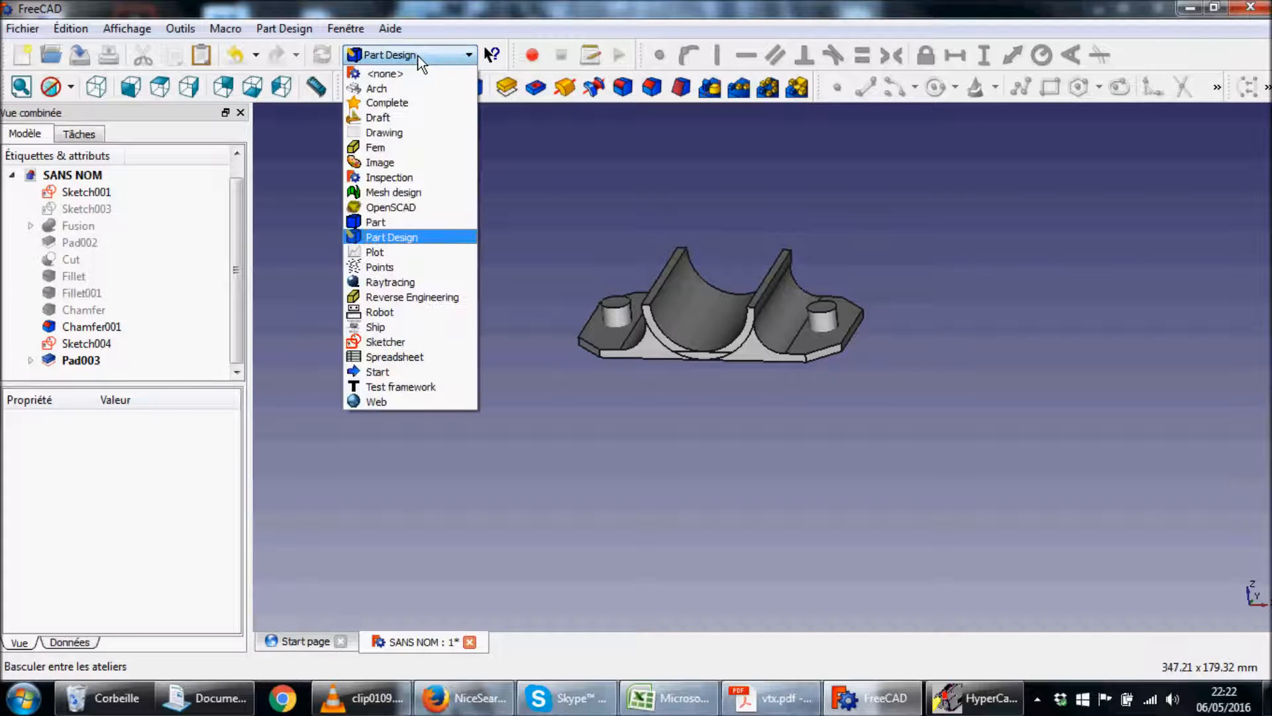
{"action": "left_click", "coordinate": [428, 221]}
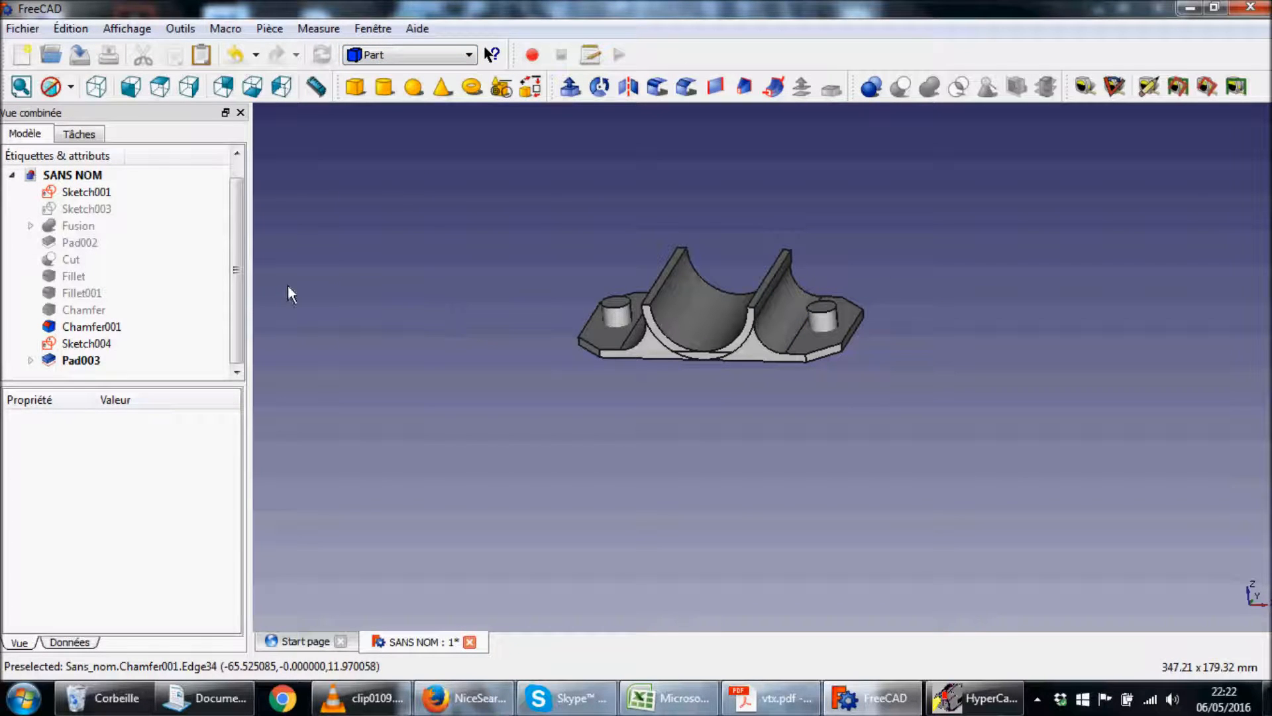
{"action": "left_click", "coordinate": [108, 330]}
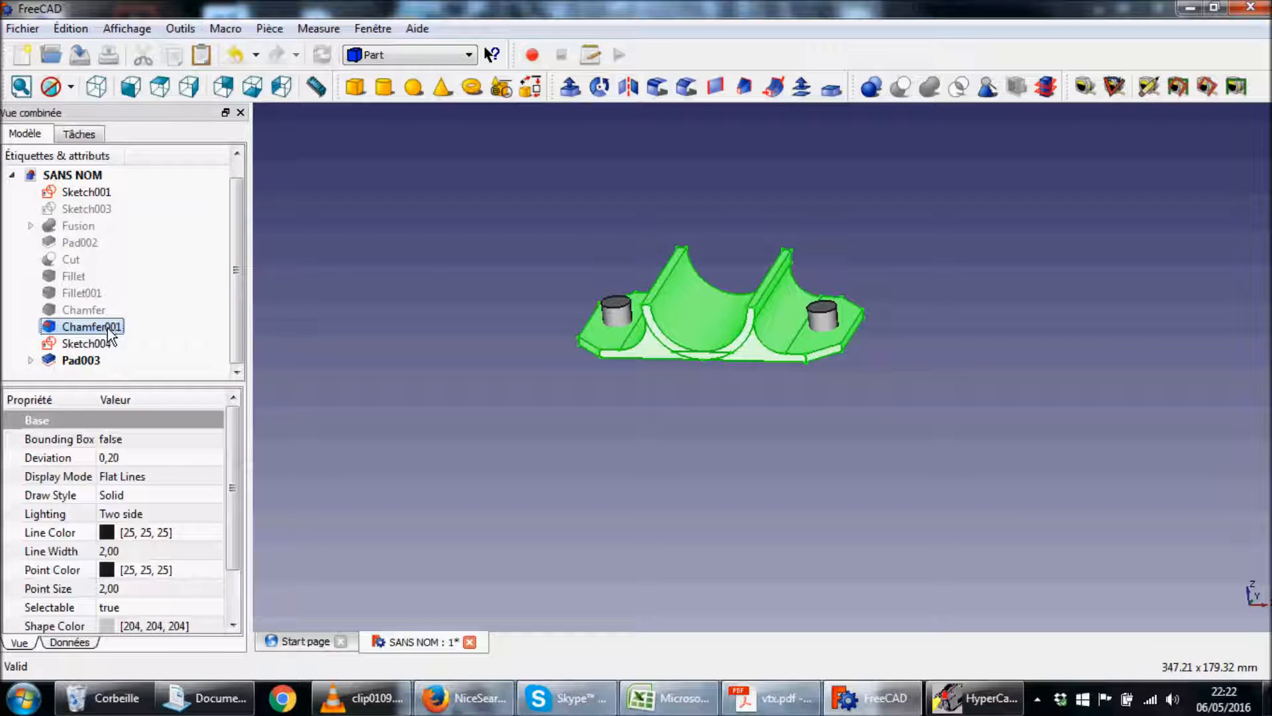
{"action": "left_click", "coordinate": [92, 361], "text": "ctrl"}
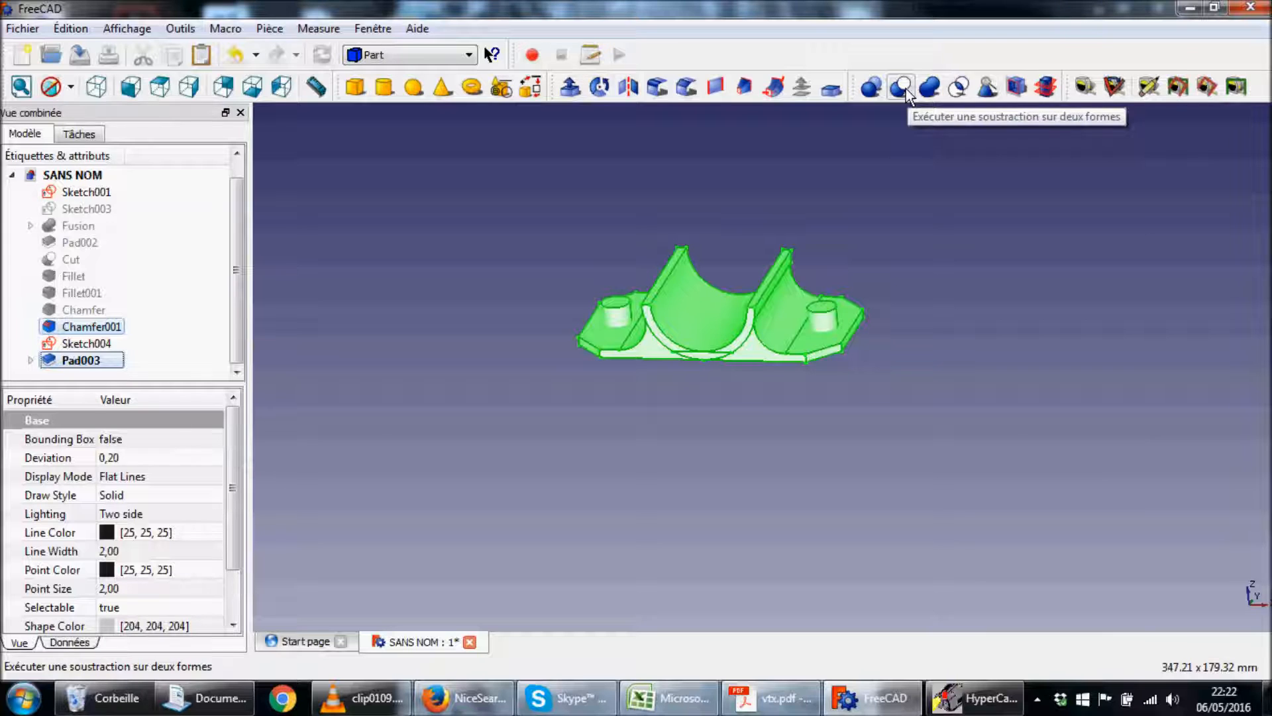
{"action": "left_click", "coordinate": [902, 87]}
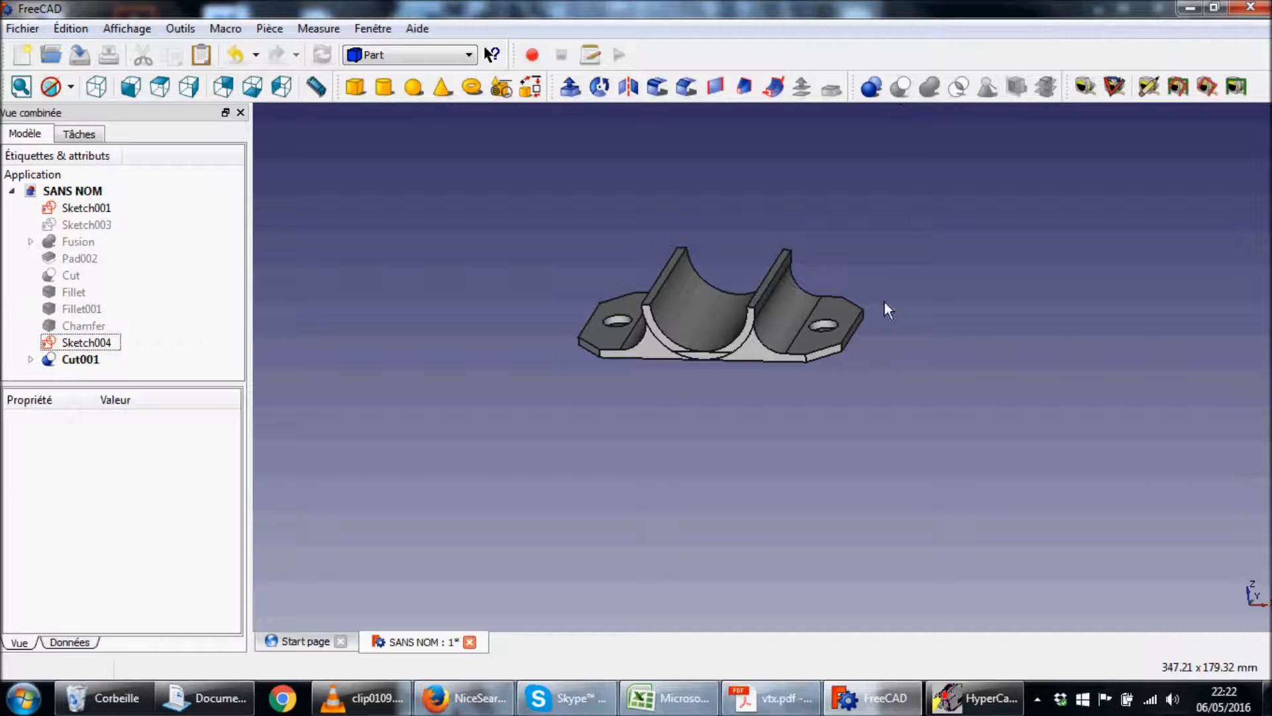
Save the document under the name SUPPORT MOTEUR in the Images library as a FreeCAD document.
{"action": "mouse_move", "coordinate": [857, 297]}
{"action": "middle_mouse_down"}
{"action": "mouse_move", "coordinate": [821, 395]}
{"action": "mouse_move", "coordinate": [592, 483]}
{"action": "mouse_move", "coordinate": [821, 344]}
{"action": "mouse_move", "coordinate": [843, 486]}
{"action": "mouse_move", "coordinate": [796, 428]}
{"action": "mouse_move", "coordinate": [817, 446]}
{"action": "mouse_move", "coordinate": [600, 428]}
{"action": "mouse_move", "coordinate": [632, 382]}
{"action": "mouse_move", "coordinate": [862, 434]}
{"action": "middle_mouse_up"}
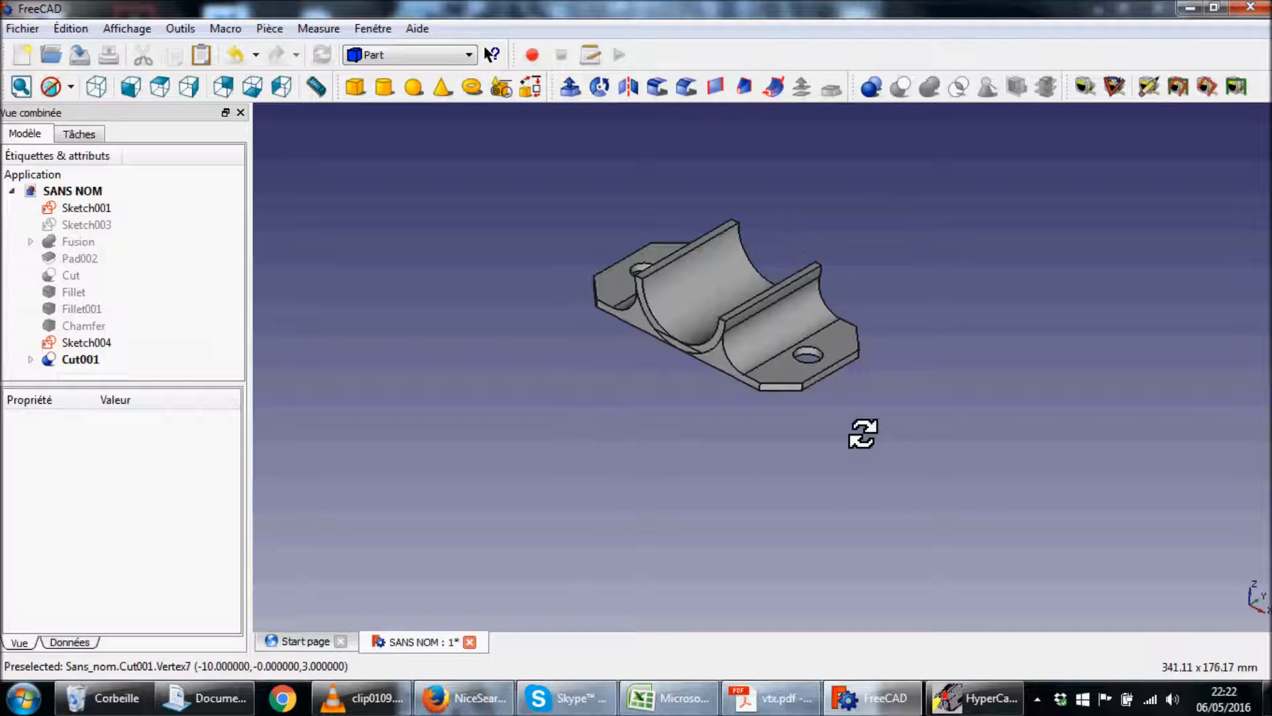
{"action": "scroll", "coordinate": [926, 403], "scroll_direction": "up", "scroll_amount": 5}
{"action": "middle_click_drag", "start_coordinate": [927, 403], "coordinate": [1017, 503]}
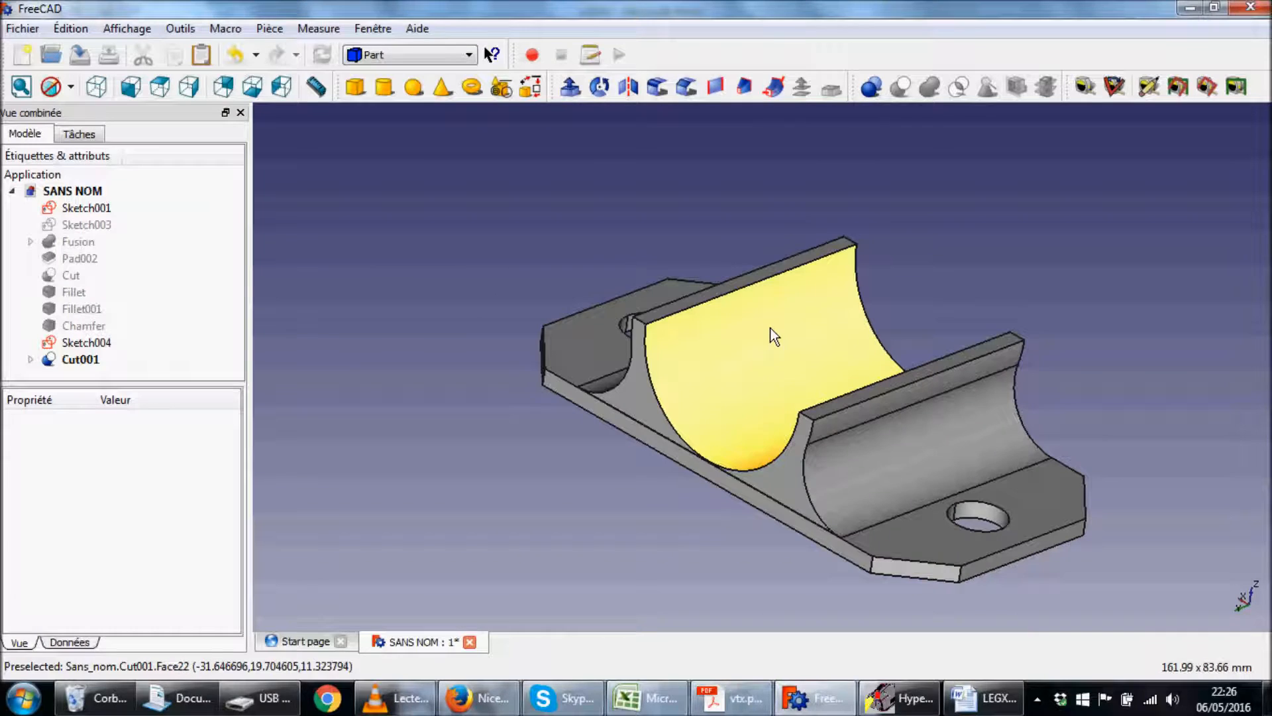
{"action": "middle_click_drag", "start_coordinate": [856, 347], "coordinate": [836, 353]}
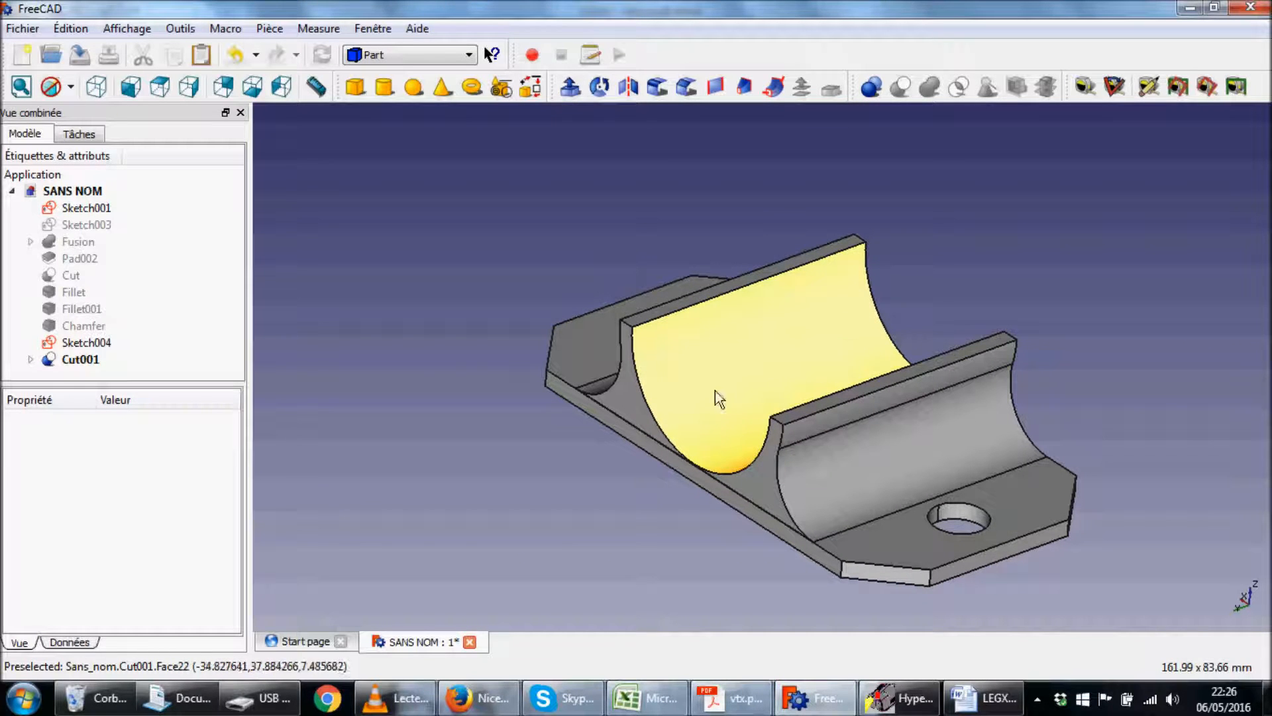
{"action": "left_click", "coordinate": [33, 34]}
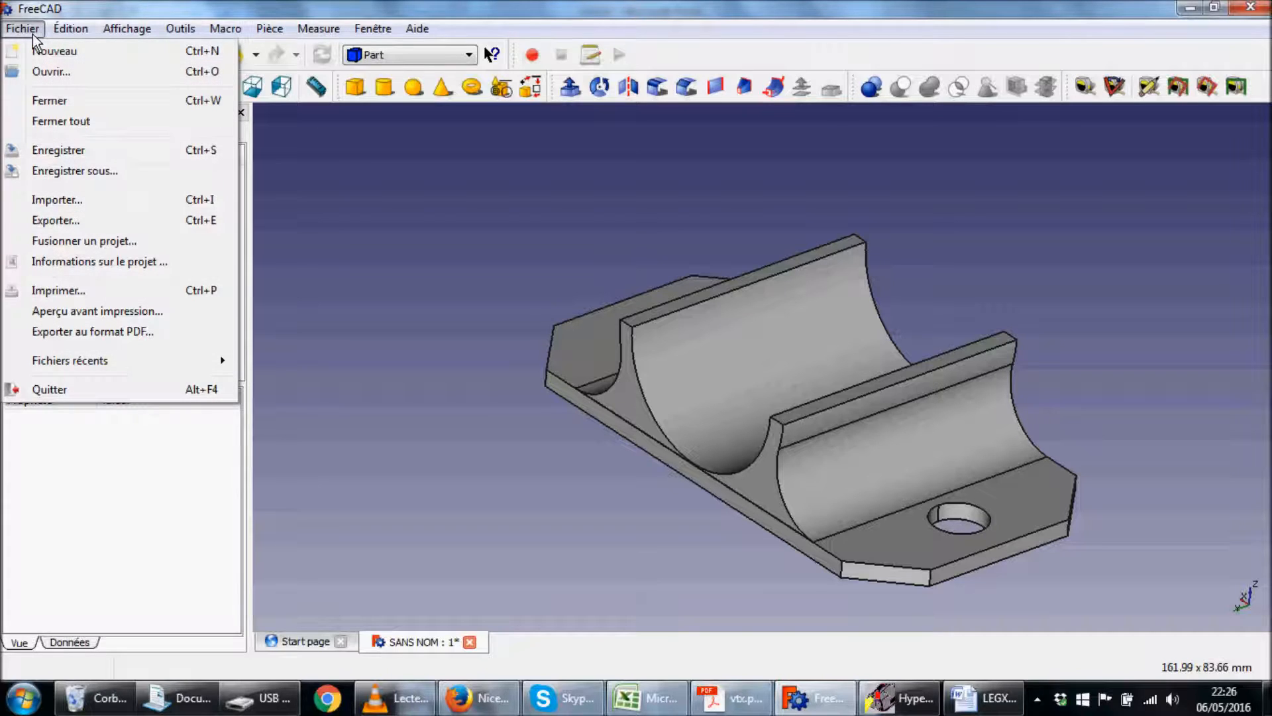
{"action": "left_click", "coordinate": [100, 174]}
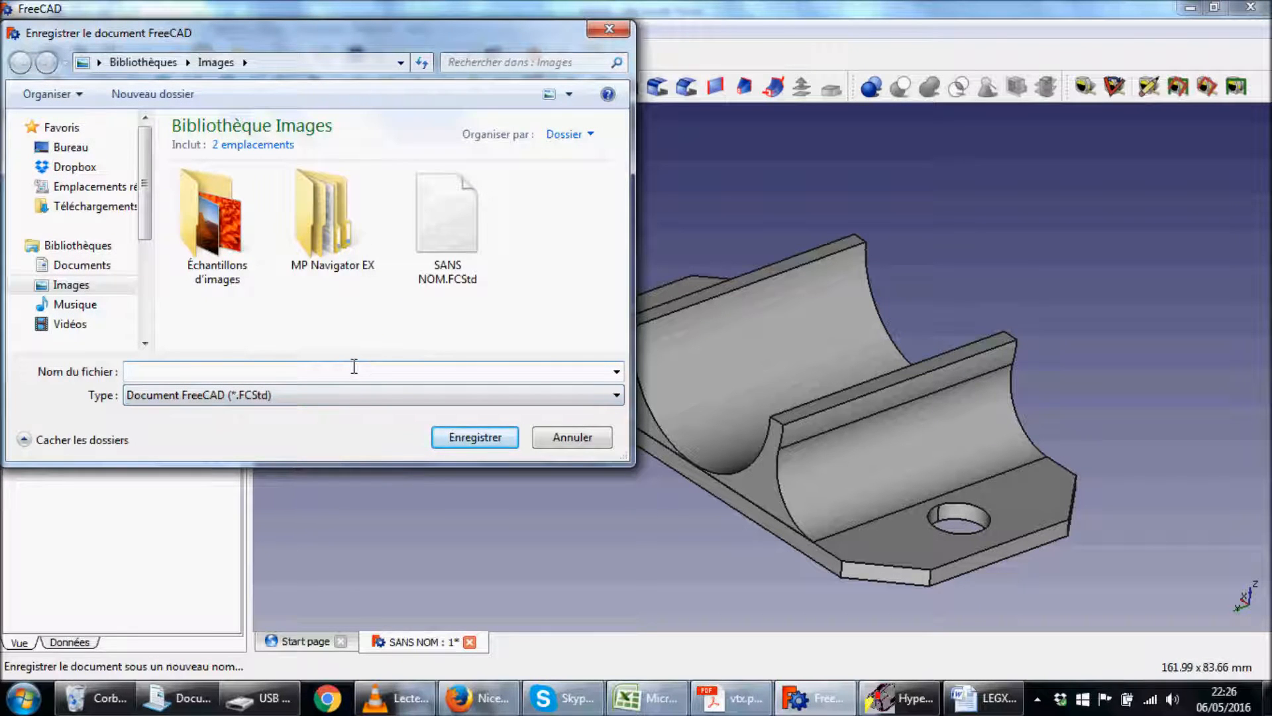
{"action": "type", "text": "SUPPORT MOTEUR"}
{"action": "left_click", "coordinate": [478, 435]}
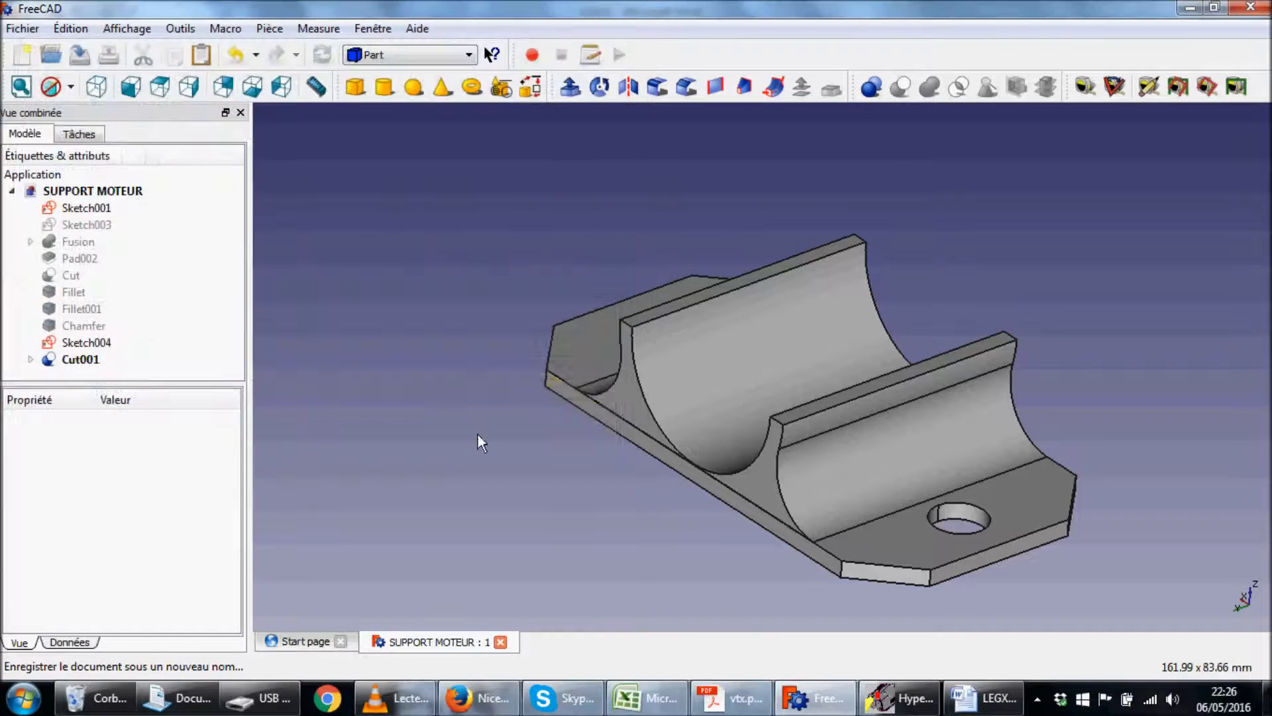
Switch to the LEGXX document in Word and examine the dimensioned drawing of the LEG01-TETE head.
{"action": "middle_click_drag", "start_coordinate": [848, 477], "coordinate": [812, 411]}
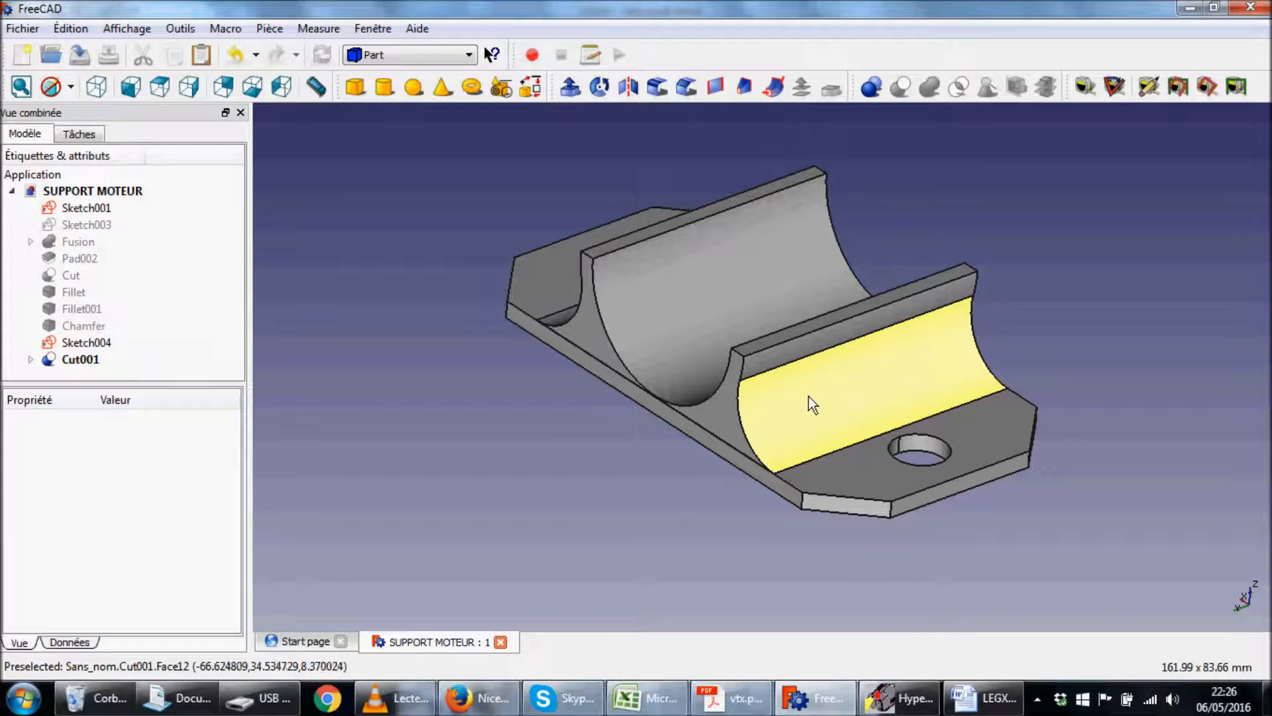
{"action": "left_click", "coordinate": [984, 697]}
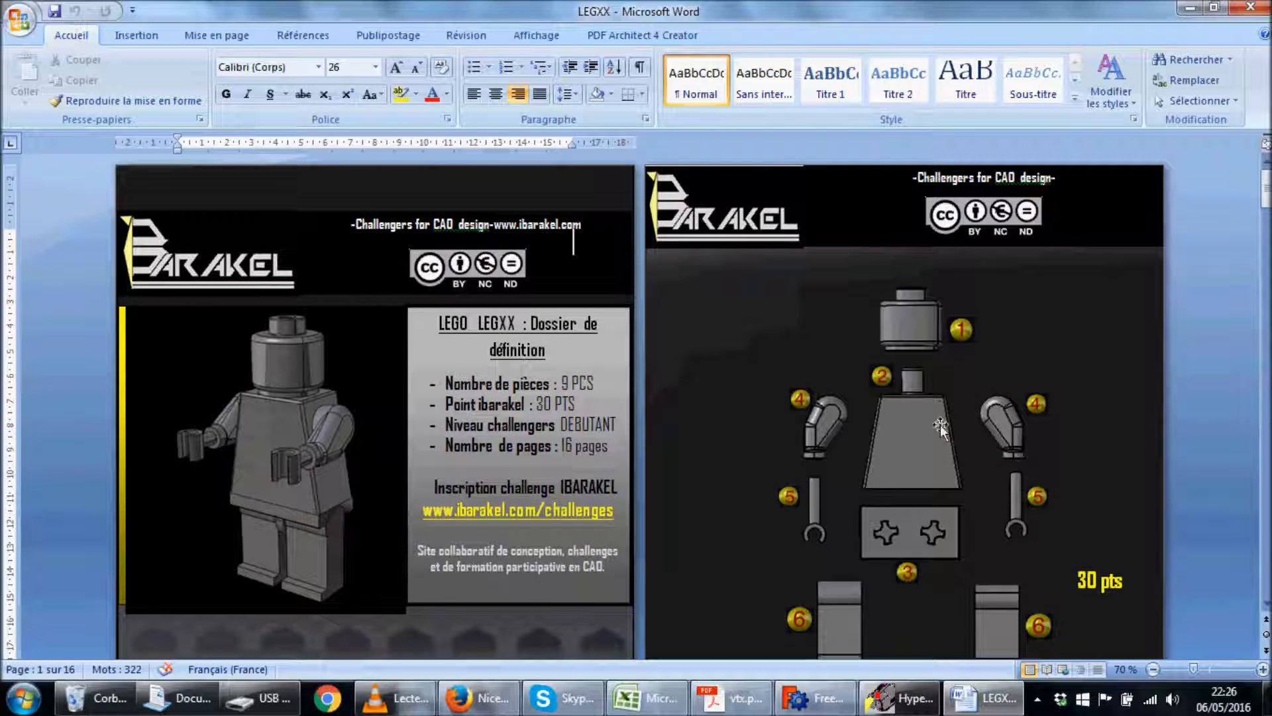
{"action": "scroll", "coordinate": [608, 363], "scroll_direction": "down", "scroll_amount": 1}
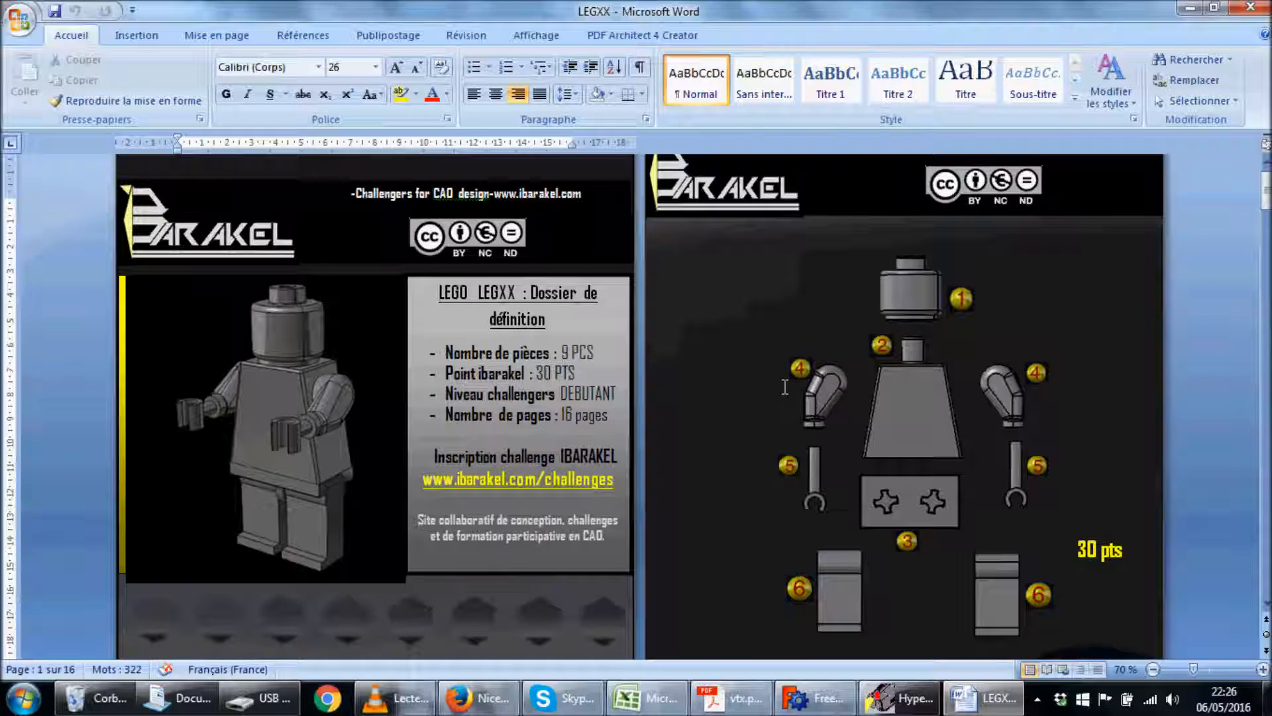
{"action": "scroll", "coordinate": [784, 390], "scroll_direction": "down", "scroll_amount": 5}
{"action": "scroll", "coordinate": [784, 392], "scroll_direction": "down", "scroll_amount": 18}
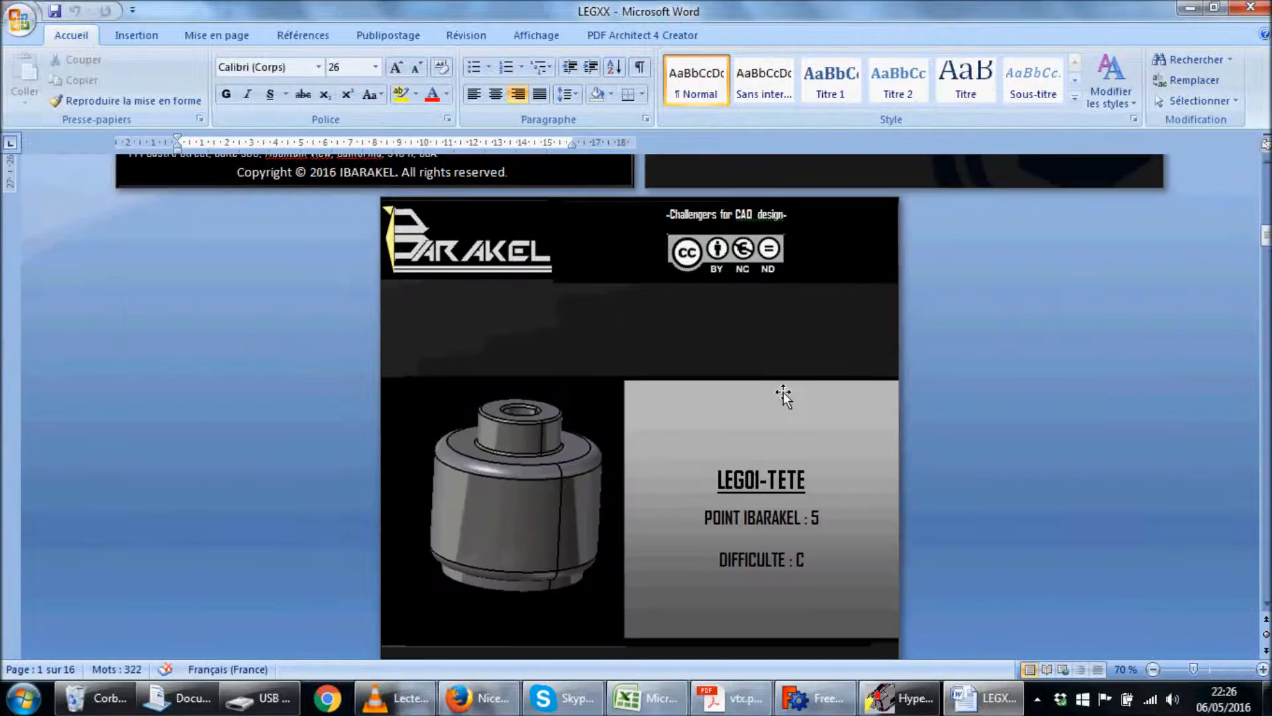
{"action": "scroll", "coordinate": [649, 412], "scroll_direction": "down", "scroll_amount": 9}
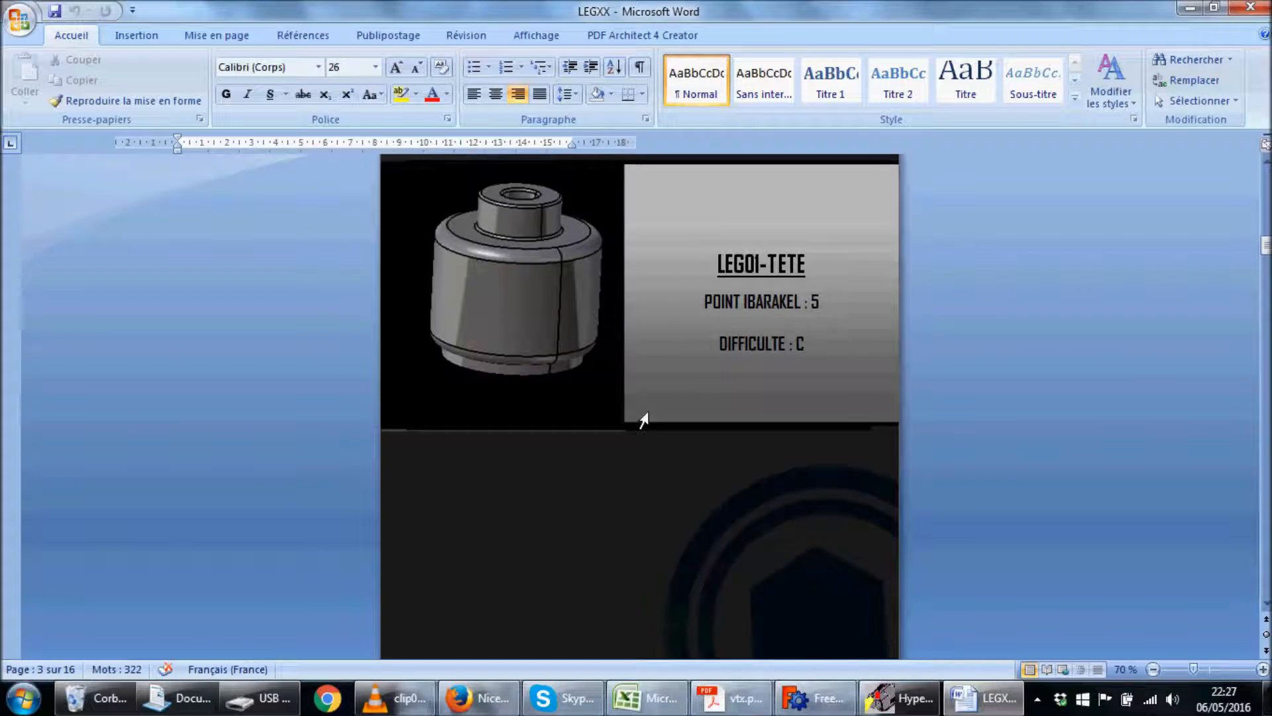
{"action": "scroll", "coordinate": [650, 411], "scroll_direction": "down", "scroll_amount": 13}
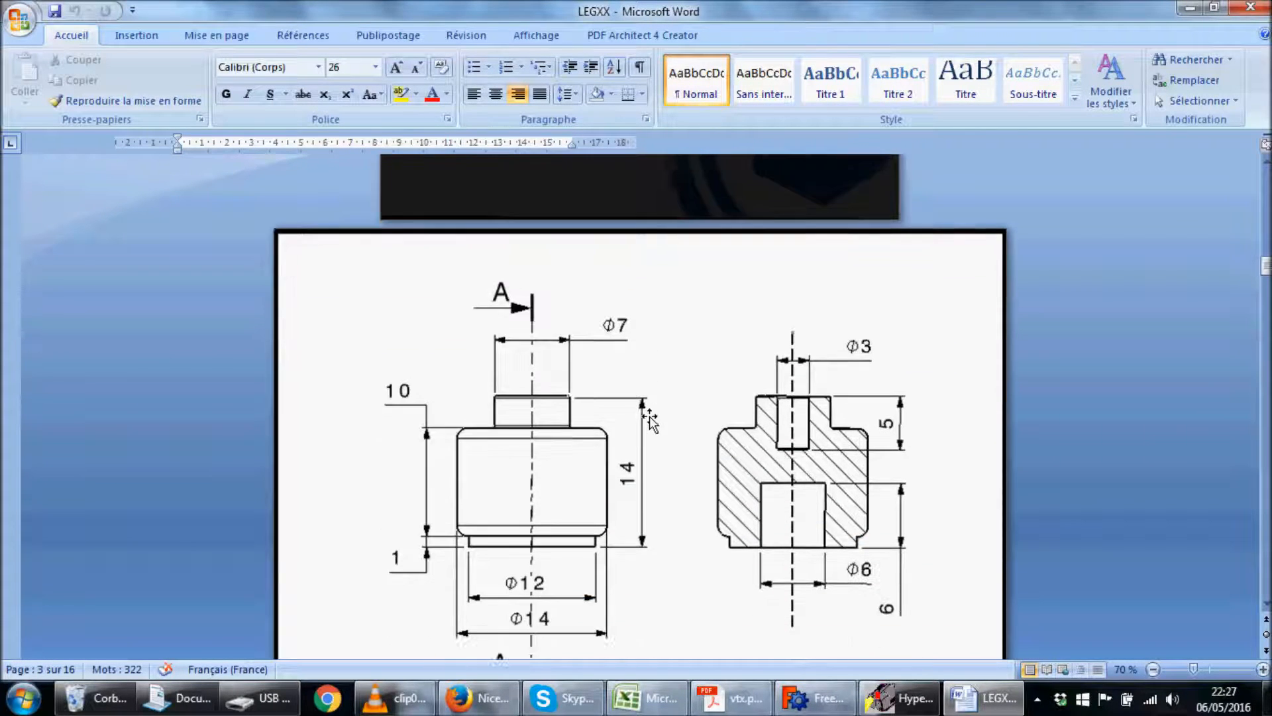
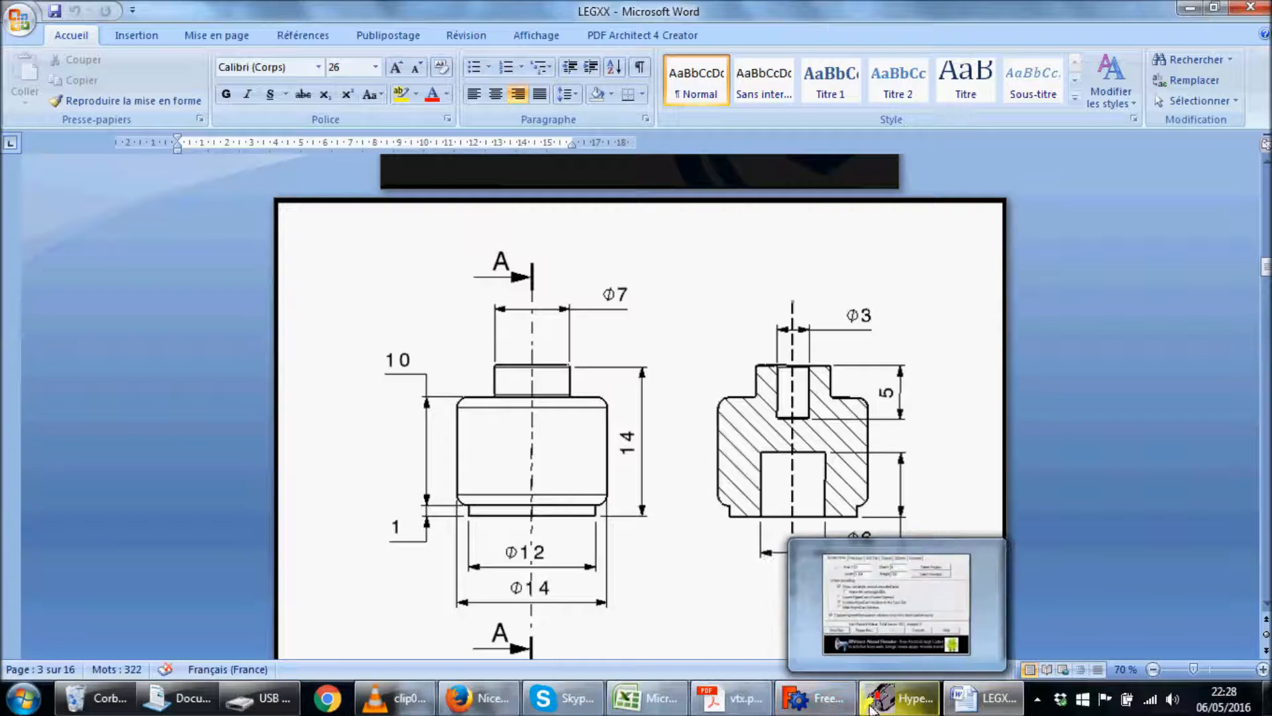
Return to FreeCAD, create a new empty document and close the SUPPORT MOTEUR document.
{"action": "left_click", "coordinate": [832, 708]}
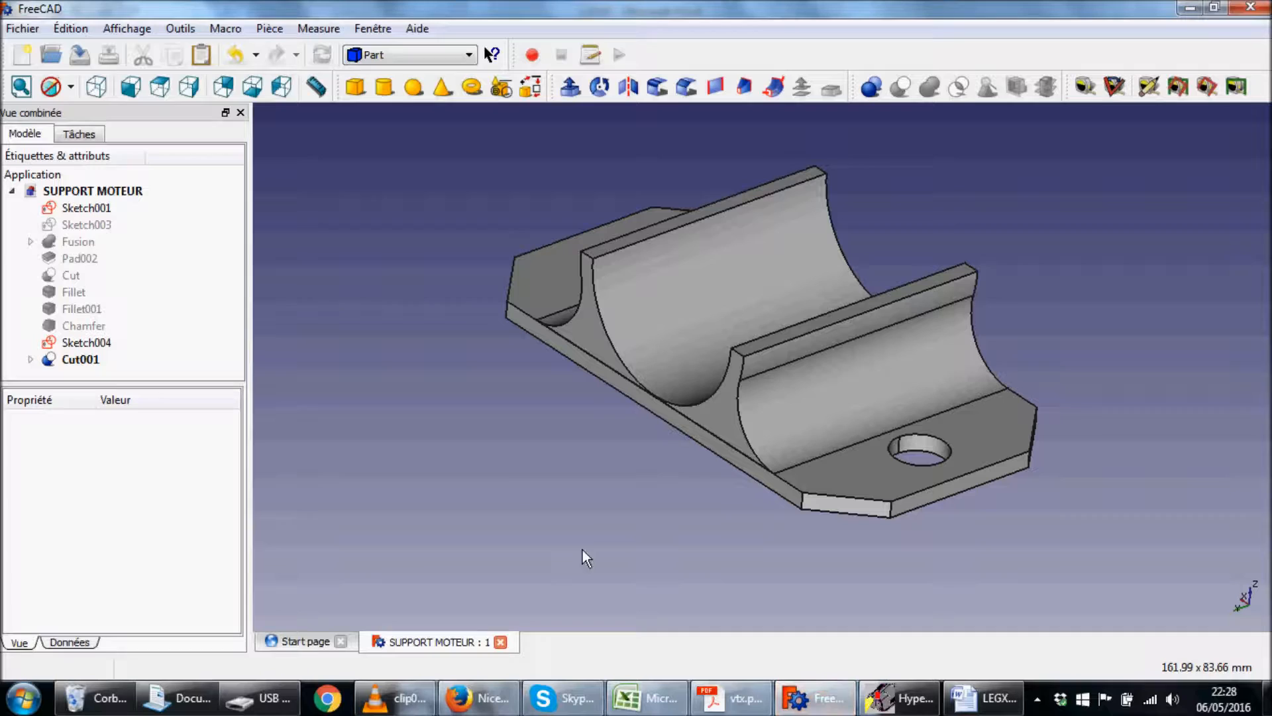
{"action": "left_click", "coordinate": [22, 55]}
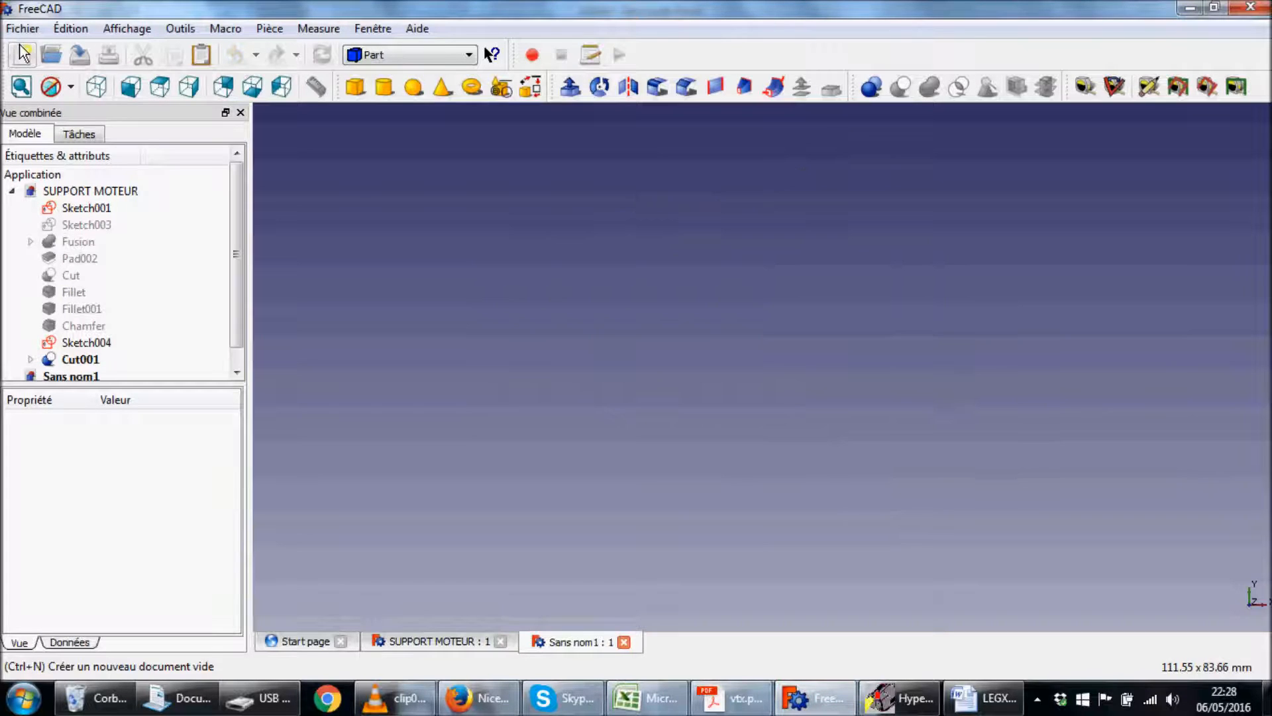
{"action": "left_click", "coordinate": [501, 641]}
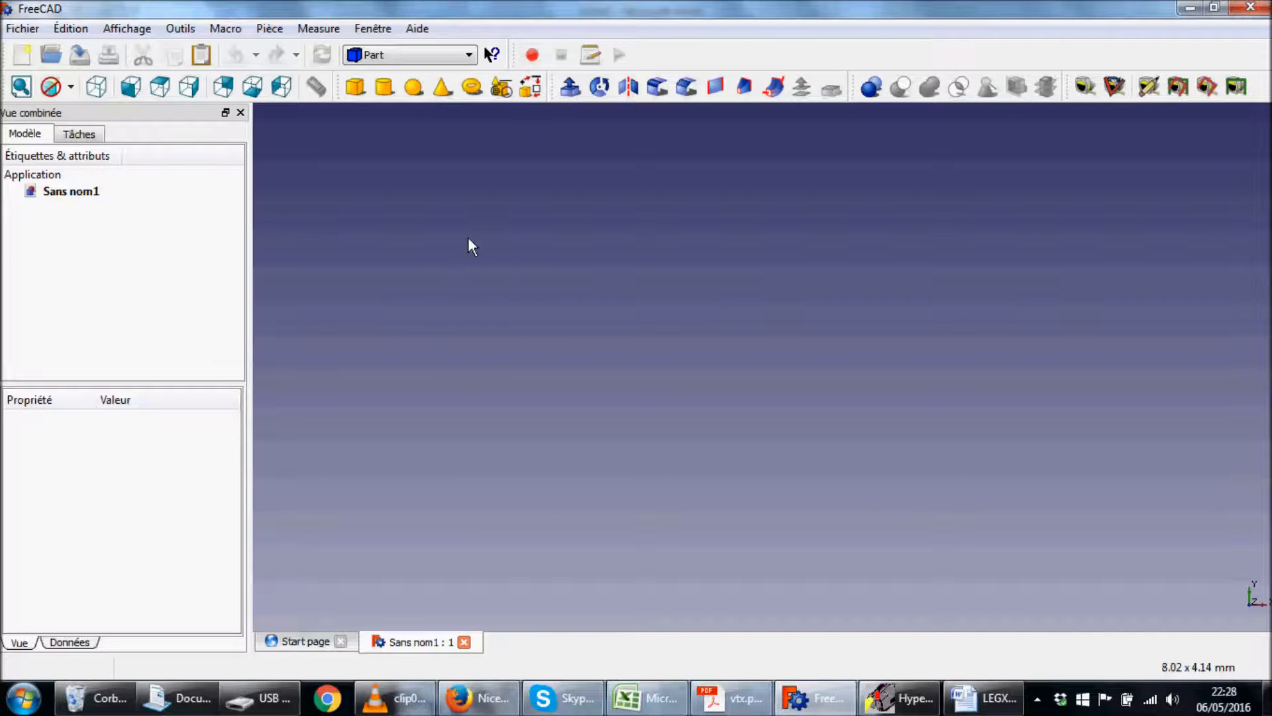
In the Part Design workbench, create a new sketch on the XZ plane with zero offset.
{"action": "left_click", "coordinate": [373, 57]}
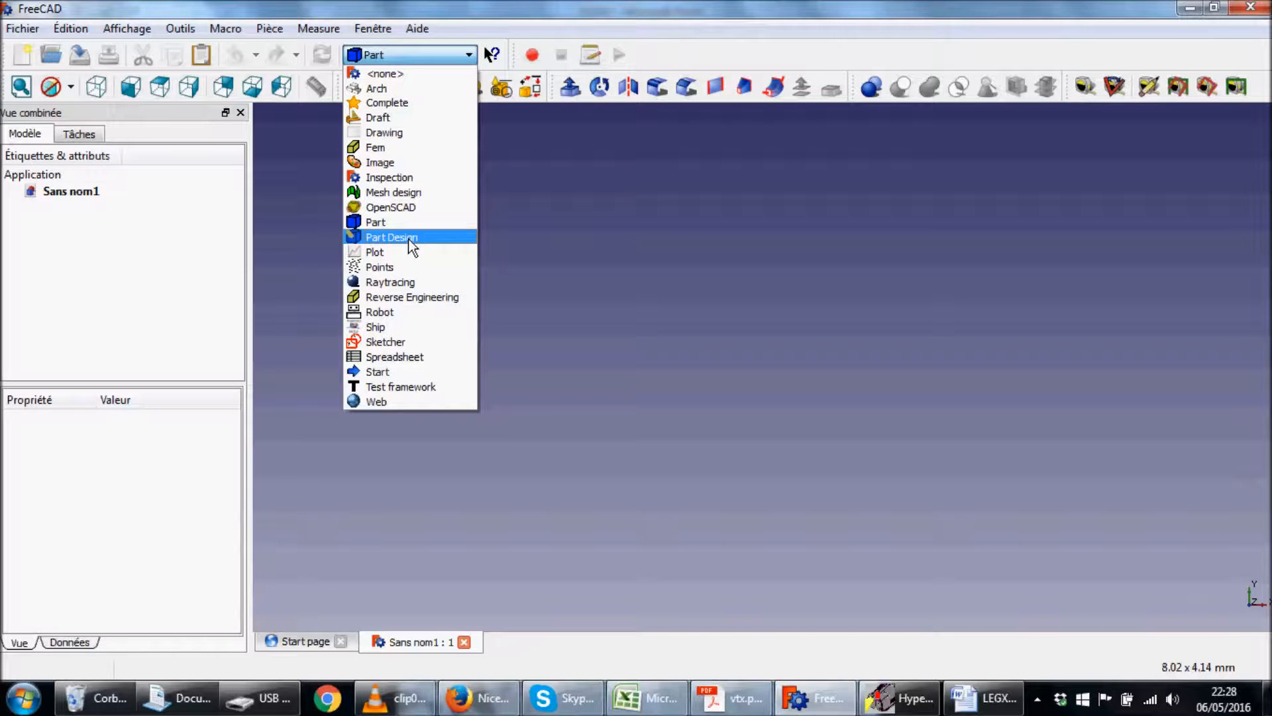
{"action": "left_click", "coordinate": [408, 238]}
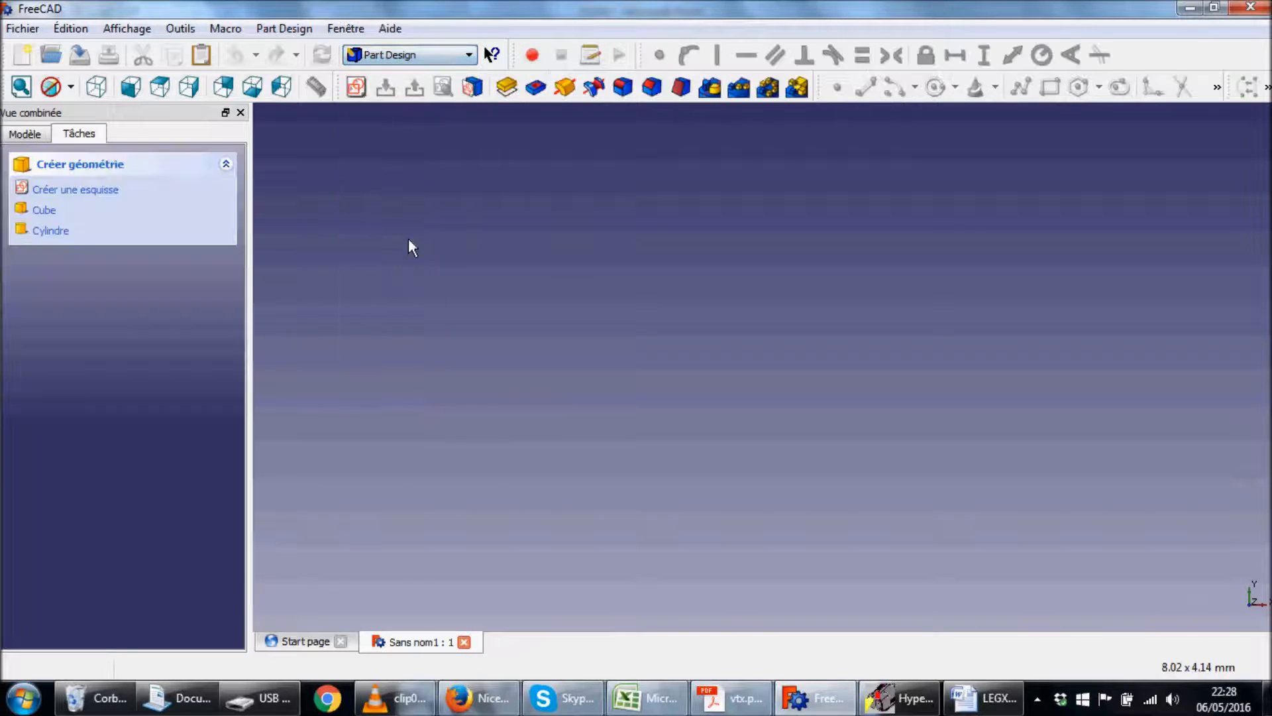
{"action": "left_click", "coordinate": [353, 88]}
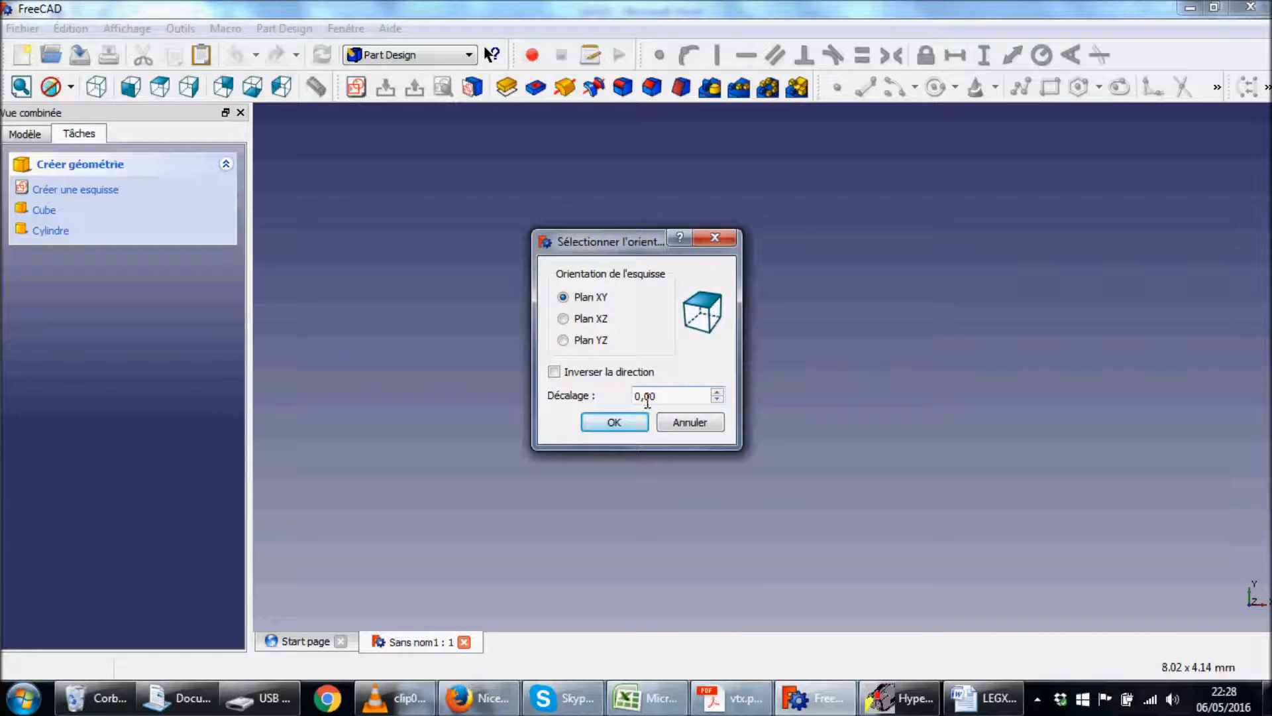
{"action": "left_click", "coordinate": [603, 323]}
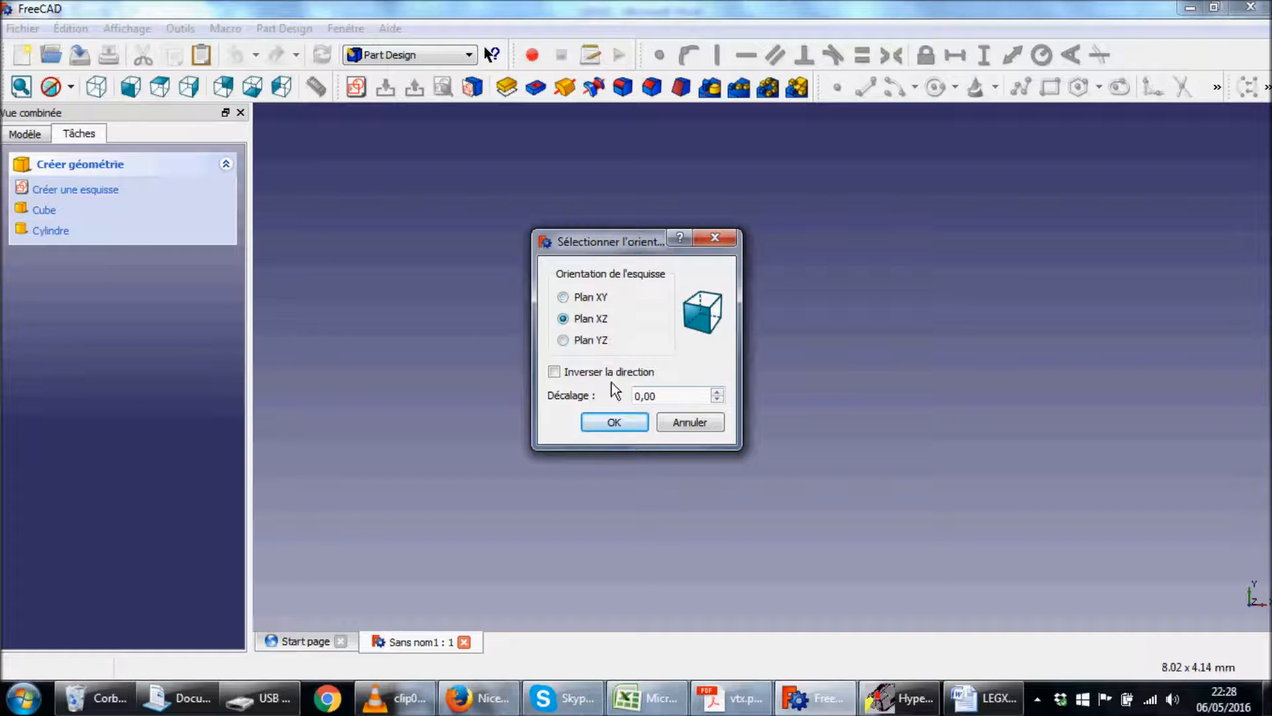
{"action": "left_click", "coordinate": [612, 424]}
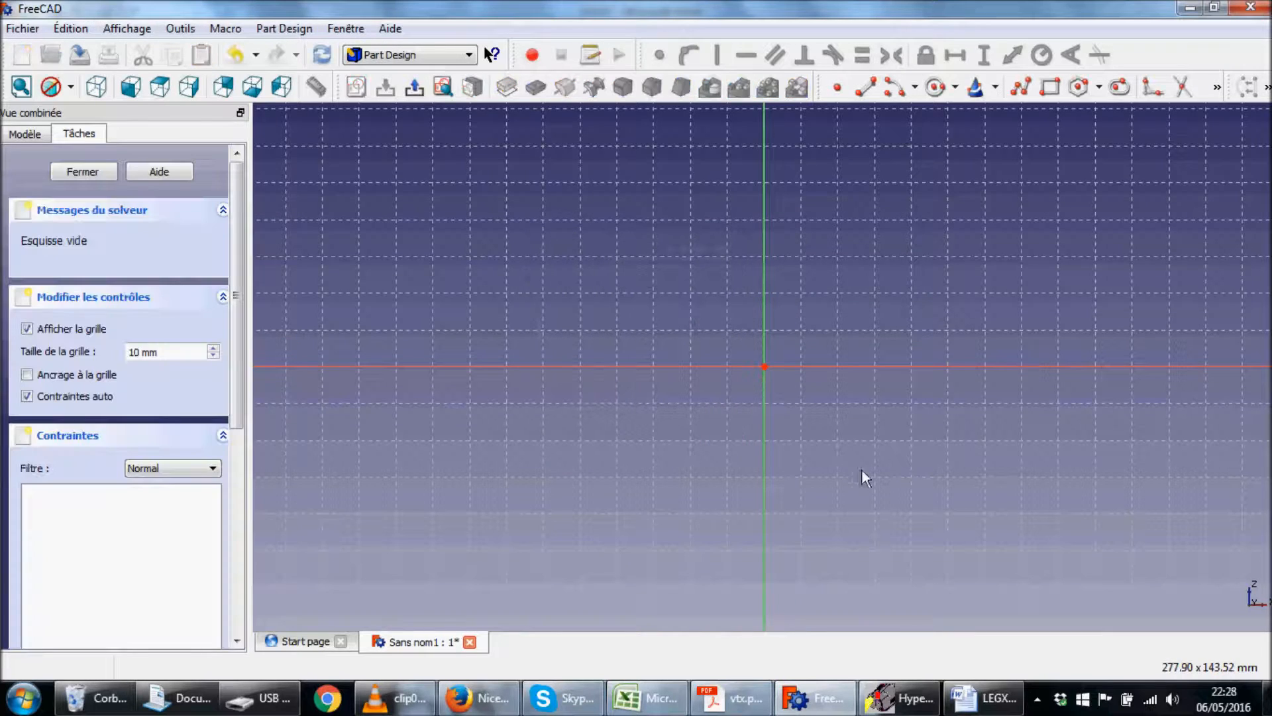
Start the head profile with a polyline from the origin: short horizontal segment, vertical about 22 mm up, horizontal outward, vertical partway down.
{"action": "mouse_move", "coordinate": [928, 477]}
{"action": "middle_mouse_down"}
{"action": "mouse_move", "coordinate": [909, 437]}
{"action": "mouse_move", "coordinate": [894, 476]}
{"action": "middle_mouse_up"}
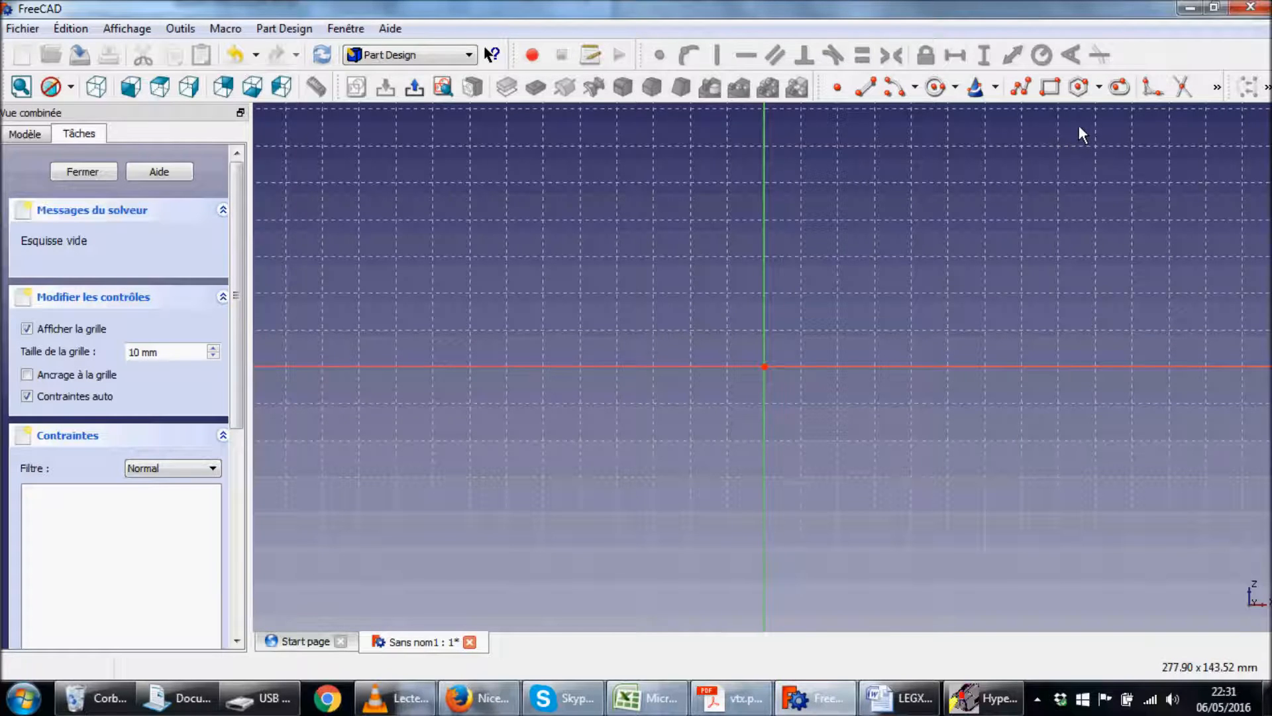
{"action": "left_click", "coordinate": [1029, 93]}
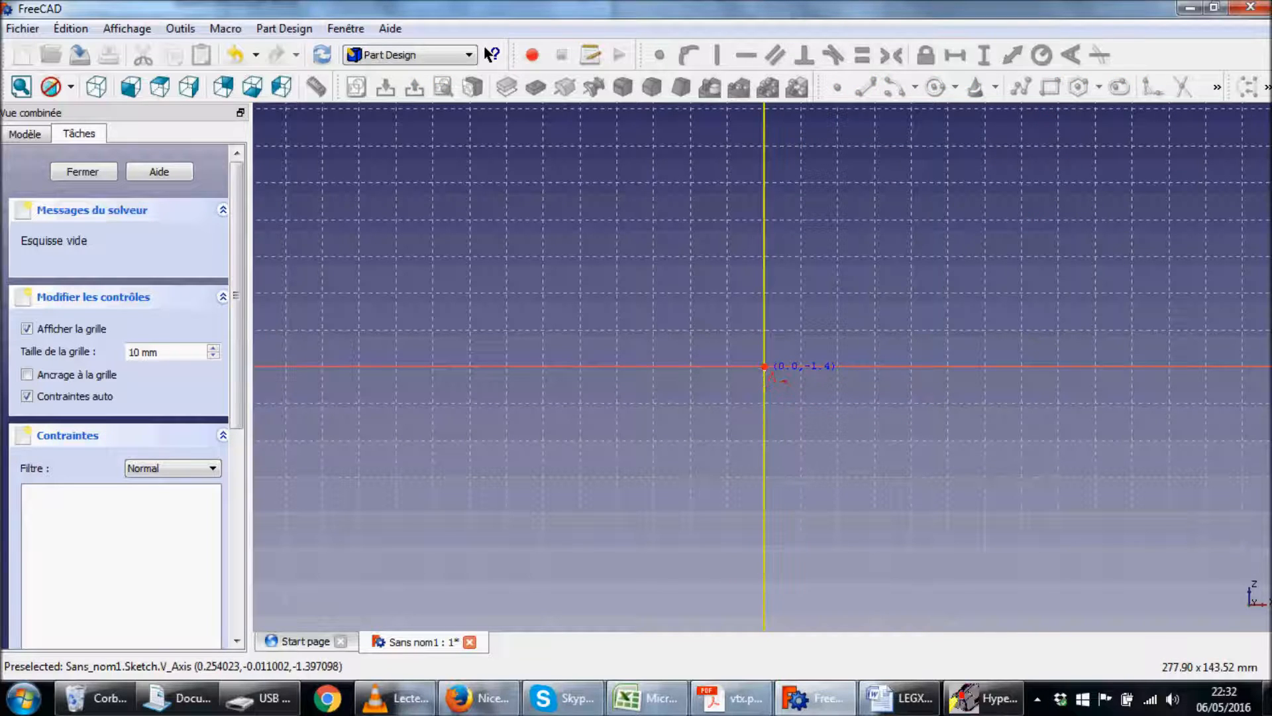
{"action": "left_click", "coordinate": [764, 366]}
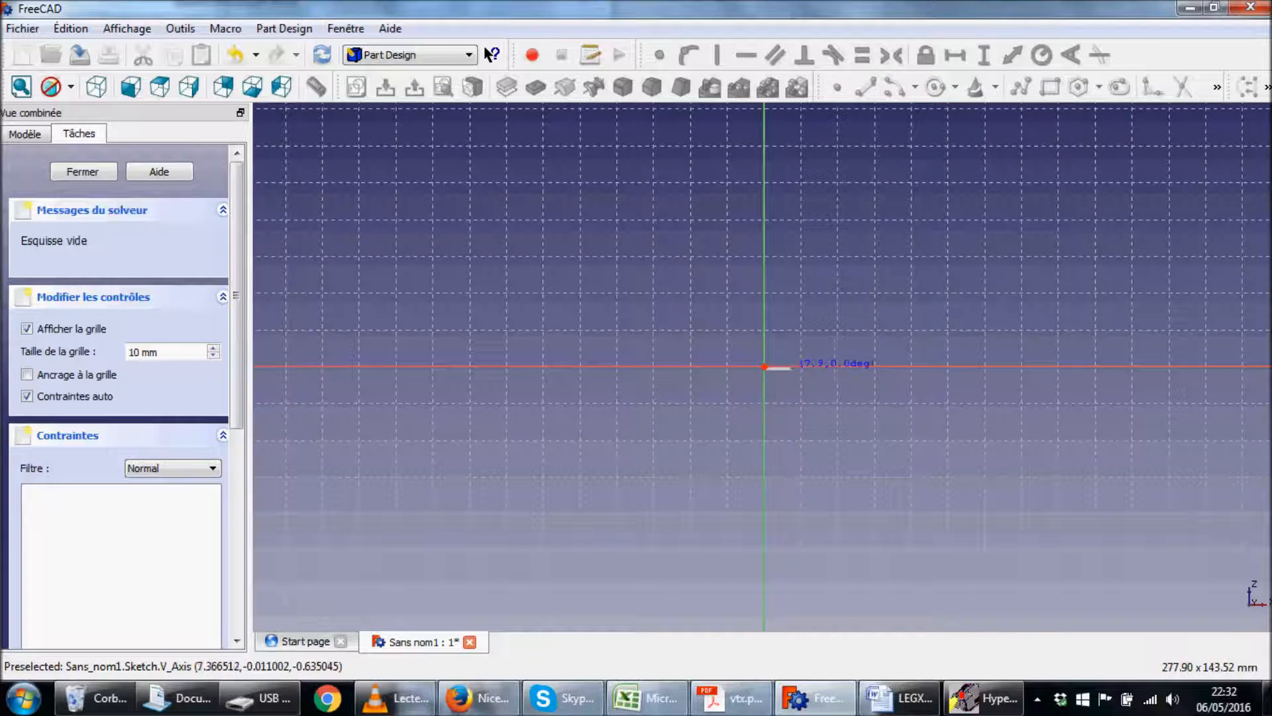
{"action": "left_click", "coordinate": [804, 366]}
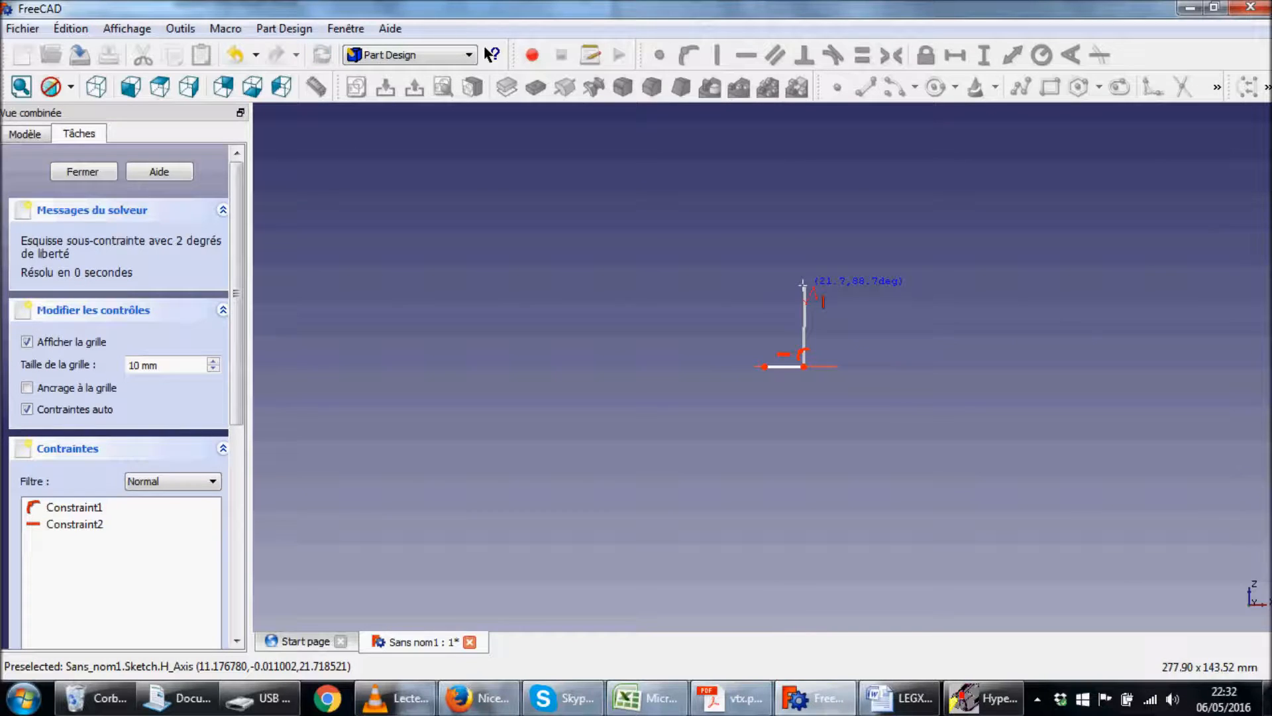
{"action": "left_click", "coordinate": [804, 286]}
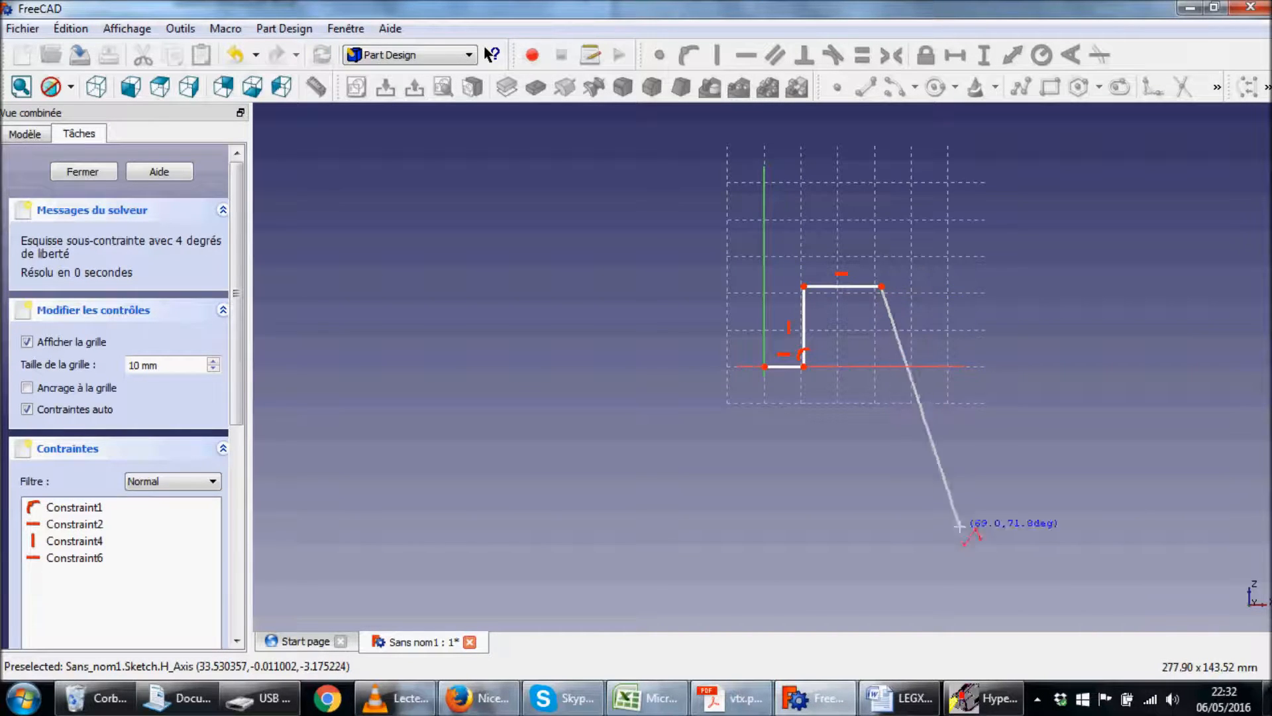
{"action": "left_click", "coordinate": [909, 704]}
{"action": "left_click", "coordinate": [909, 703]}
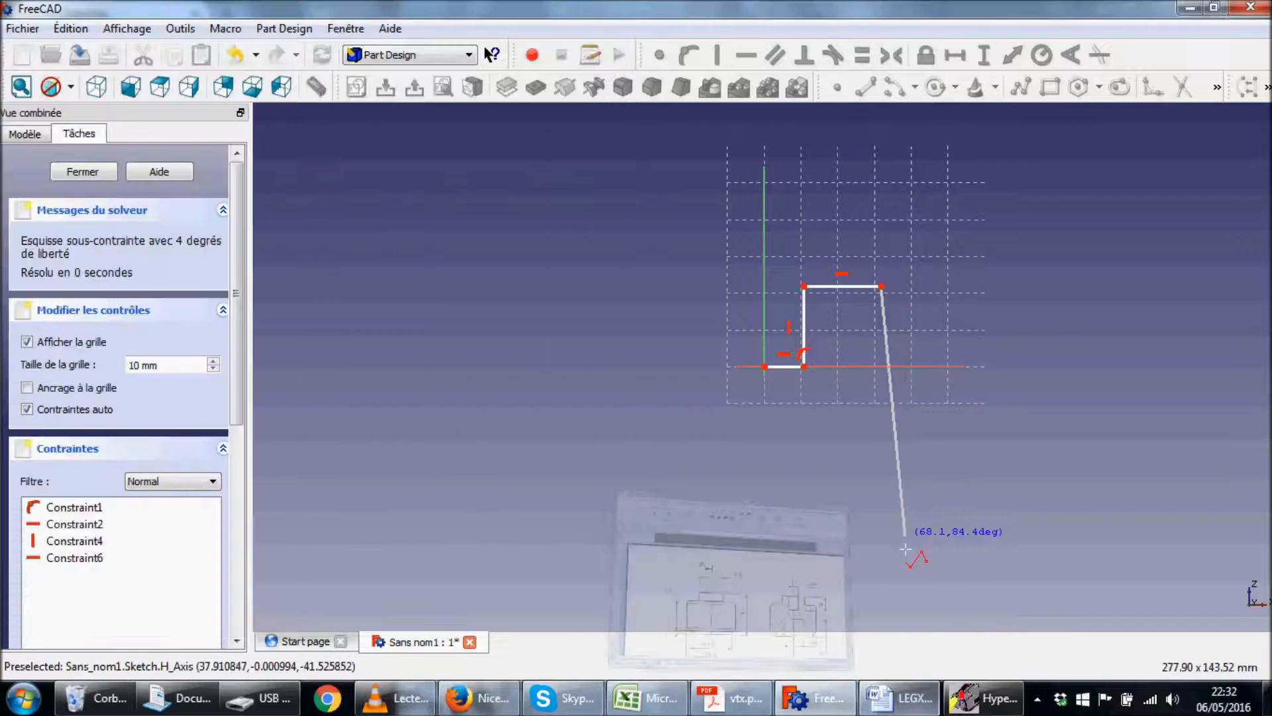
{"action": "left_click", "coordinate": [879, 352]}
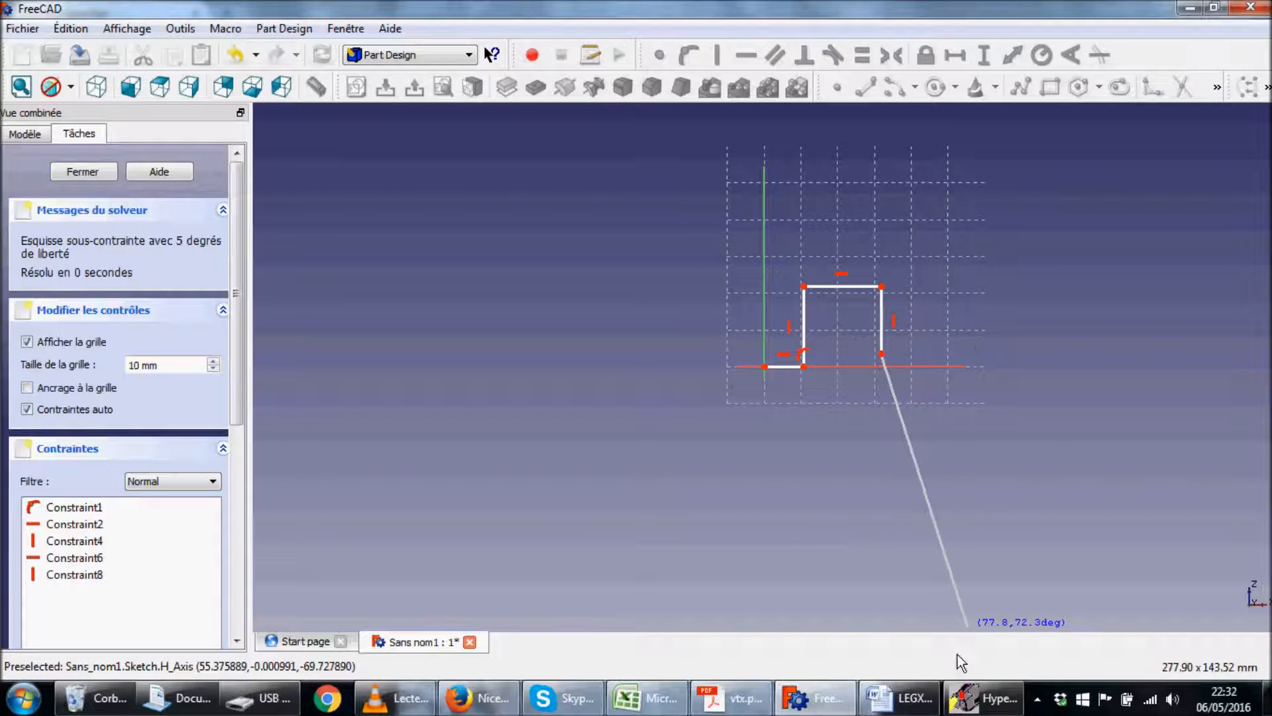
Continue the polyline with a horizontal shoulder outward, the long outer vertical side downward and a horizontal step about 8 mm inward, consulting the Word drawing.
{"action": "left_click", "coordinate": [909, 704]}
{"action": "left_click", "coordinate": [907, 707]}
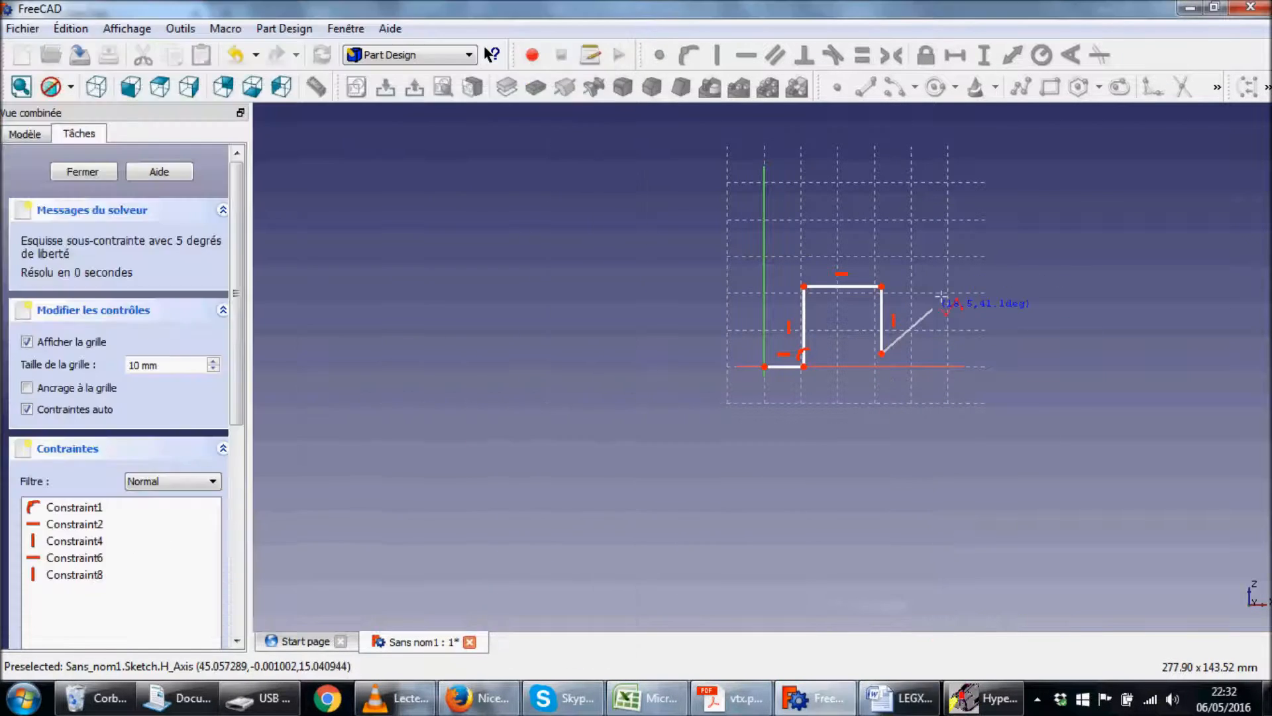
{"action": "left_click", "coordinate": [961, 353]}
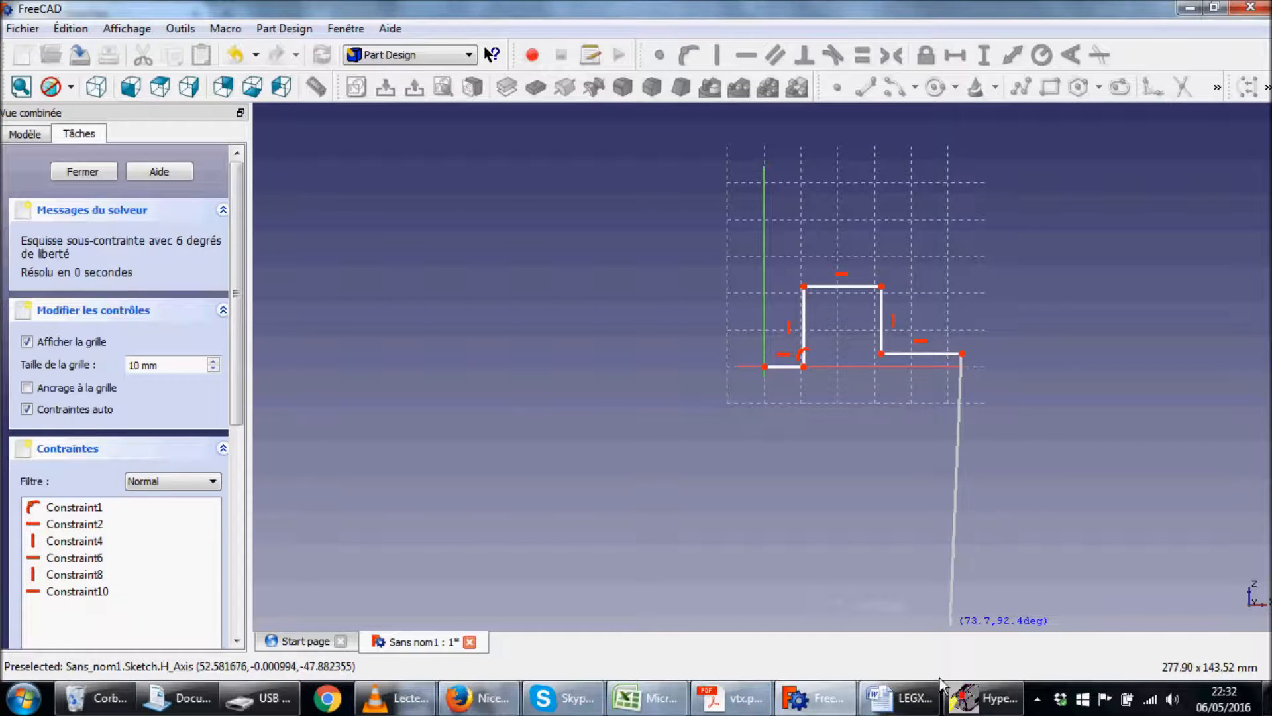
{"action": "left_click", "coordinate": [917, 701]}
{"action": "left_click", "coordinate": [918, 699]}
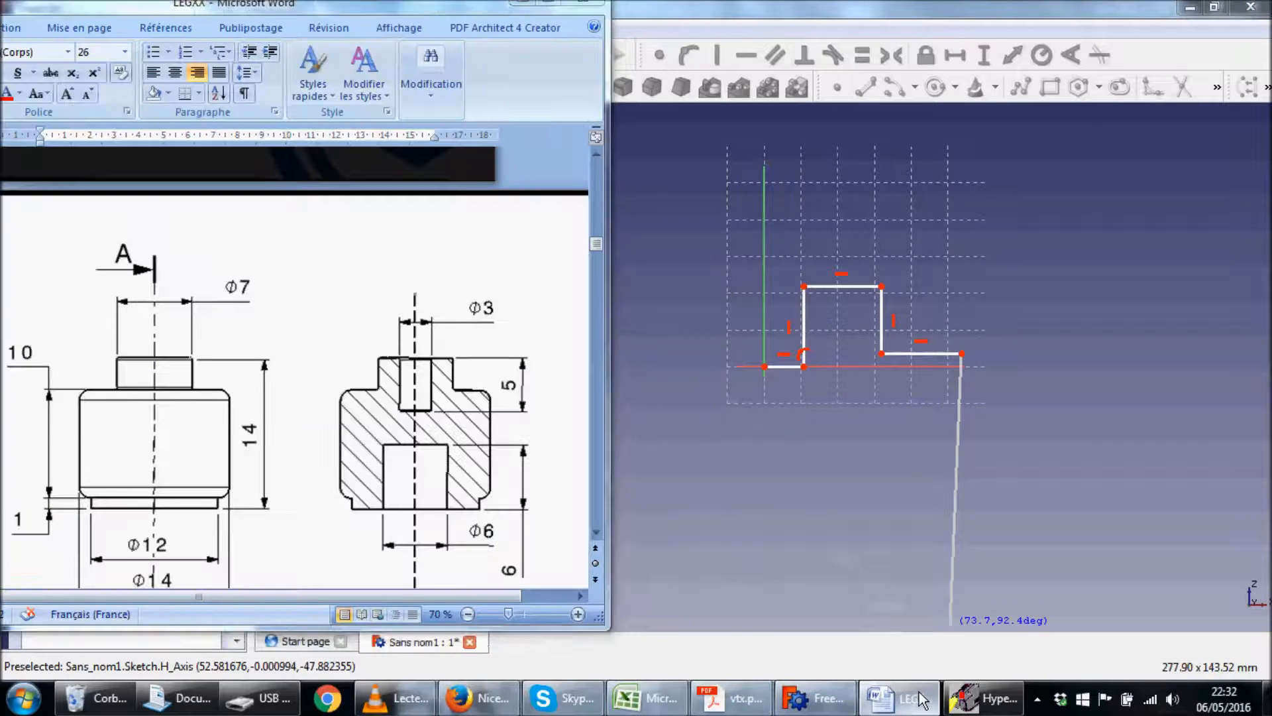
{"action": "left_click", "coordinate": [961, 555]}
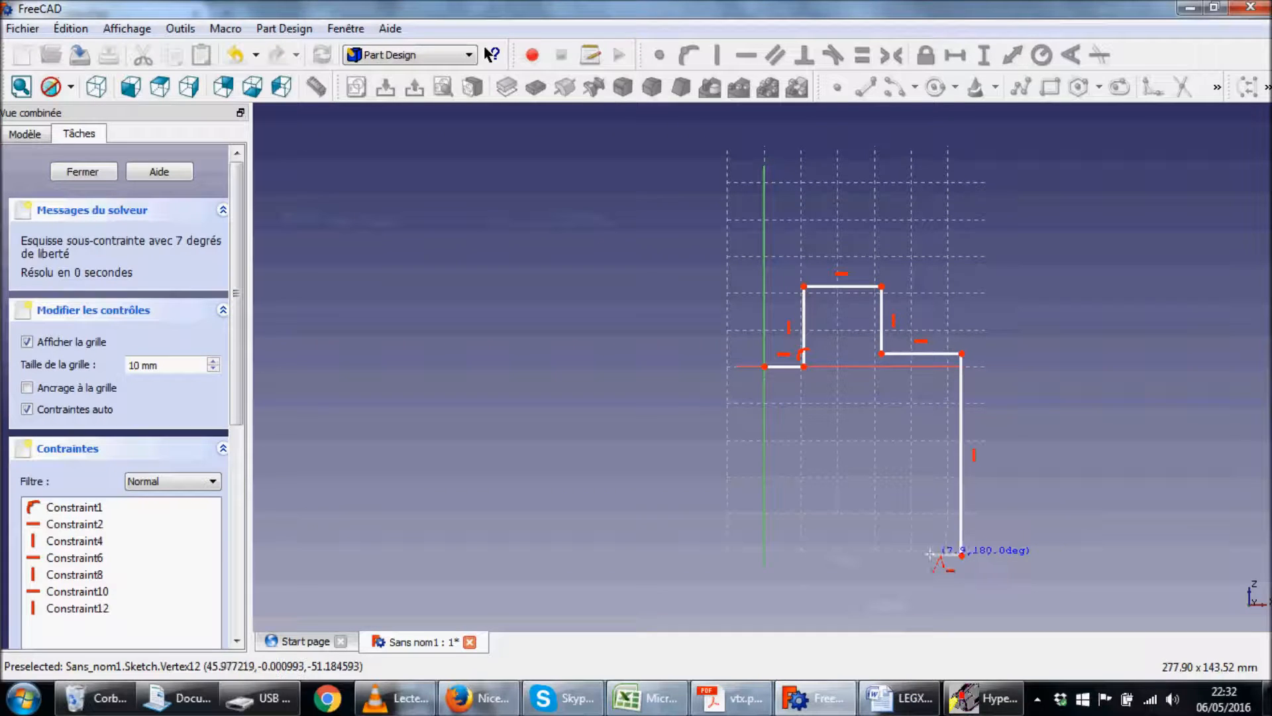
{"action": "left_click", "coordinate": [930, 556]}
Complete the polyline with the small lower step, the base and the lower bore's side and ceiling, and close it along the vertical axis at the origin.
{"action": "left_click", "coordinate": [969, 702]}
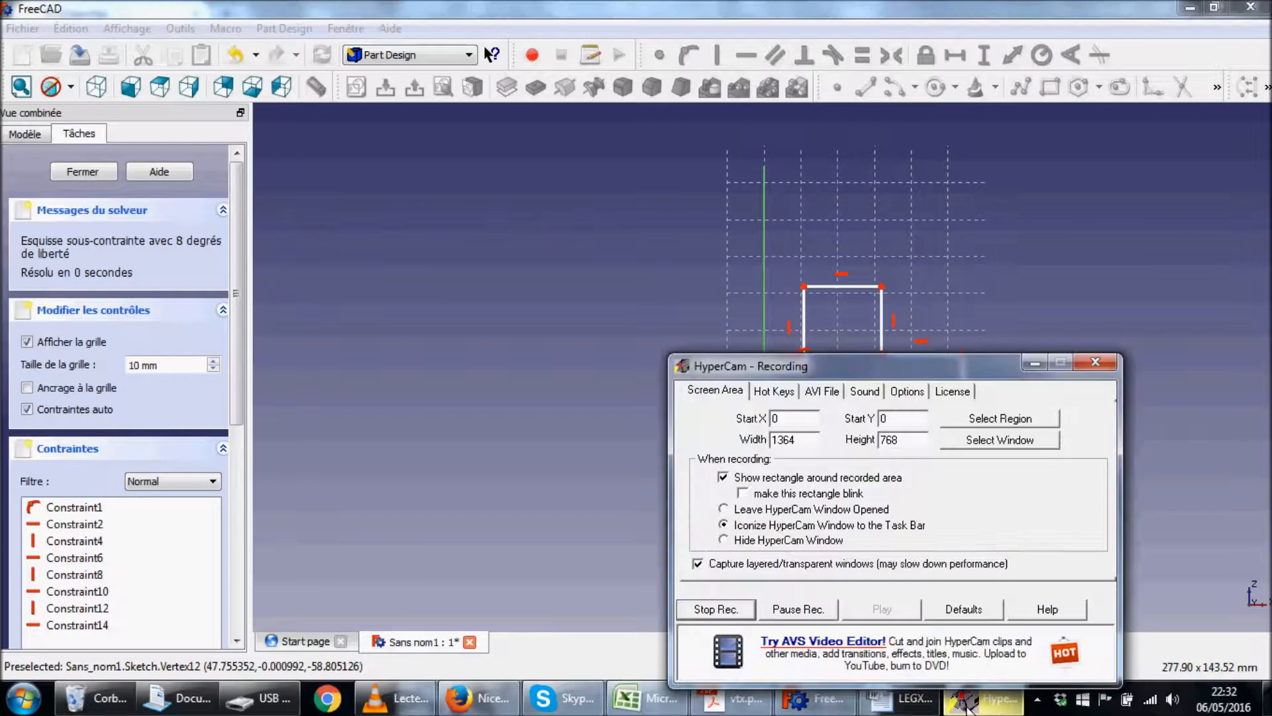
{"action": "left_click", "coordinate": [969, 704]}
{"action": "left_click", "coordinate": [918, 701]}
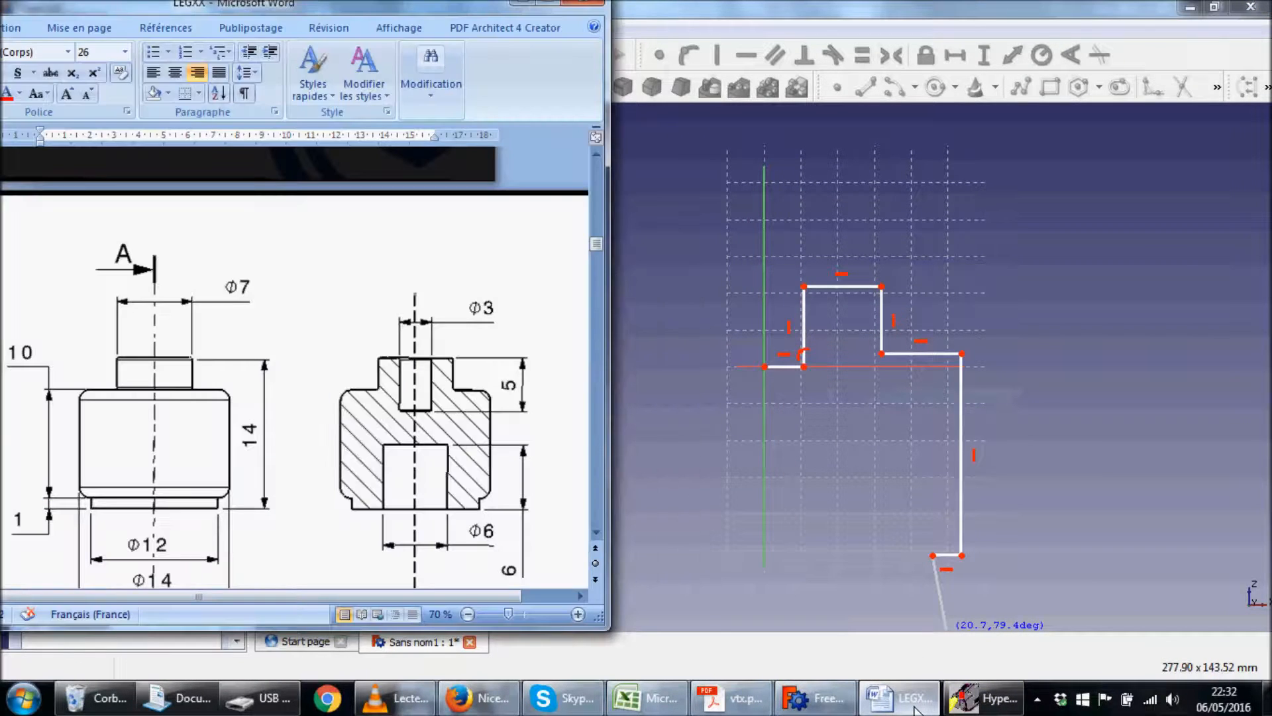
{"action": "left_click", "coordinate": [918, 703]}
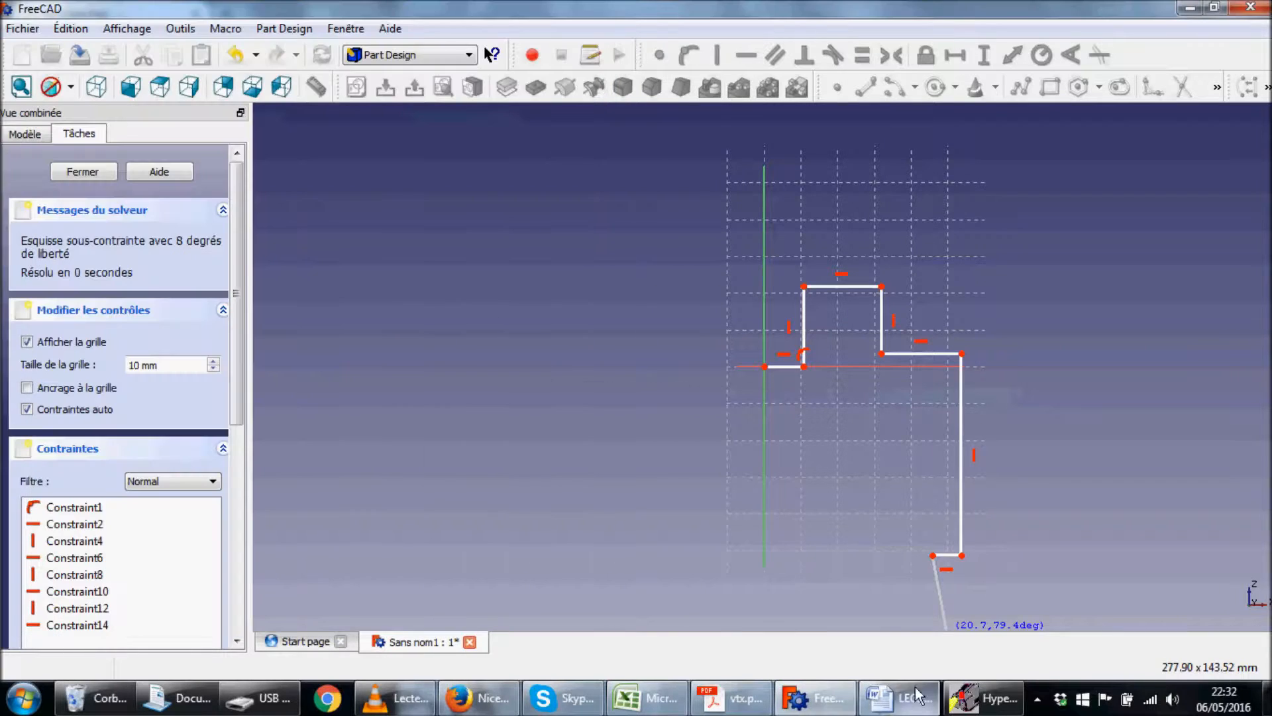
{"action": "left_click", "coordinate": [932, 587]}
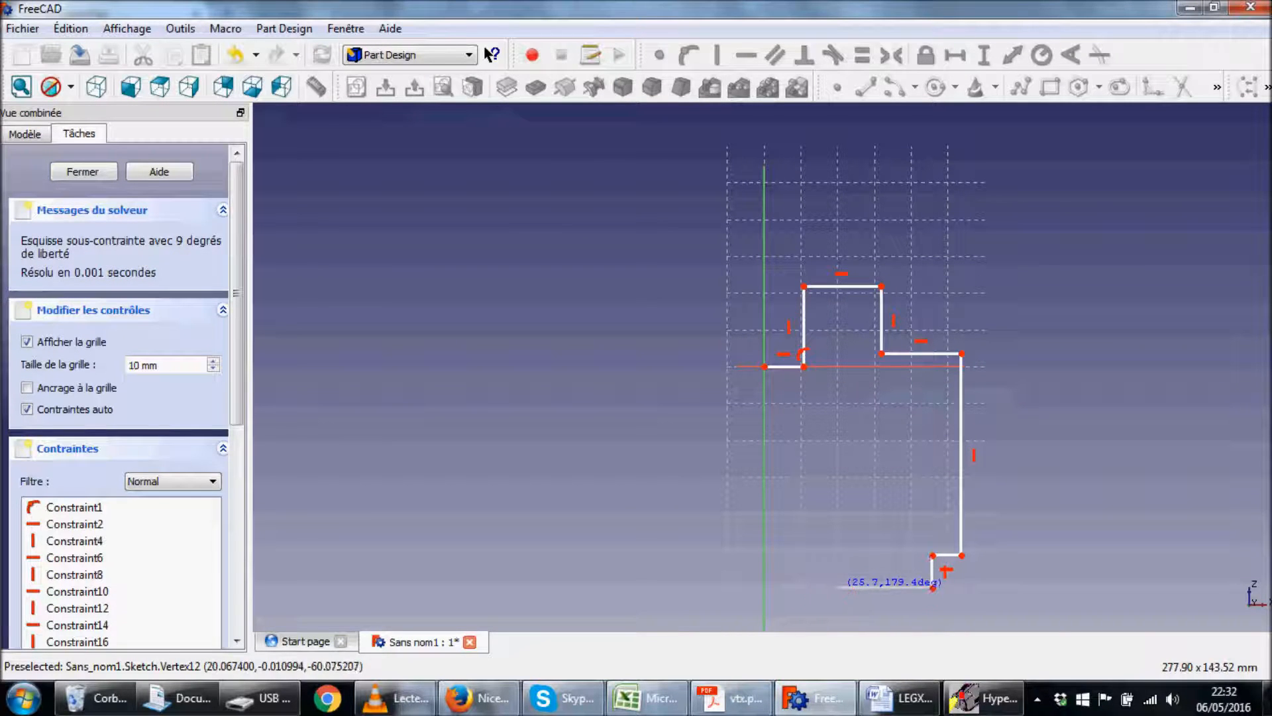
{"action": "left_click", "coordinate": [852, 588]}
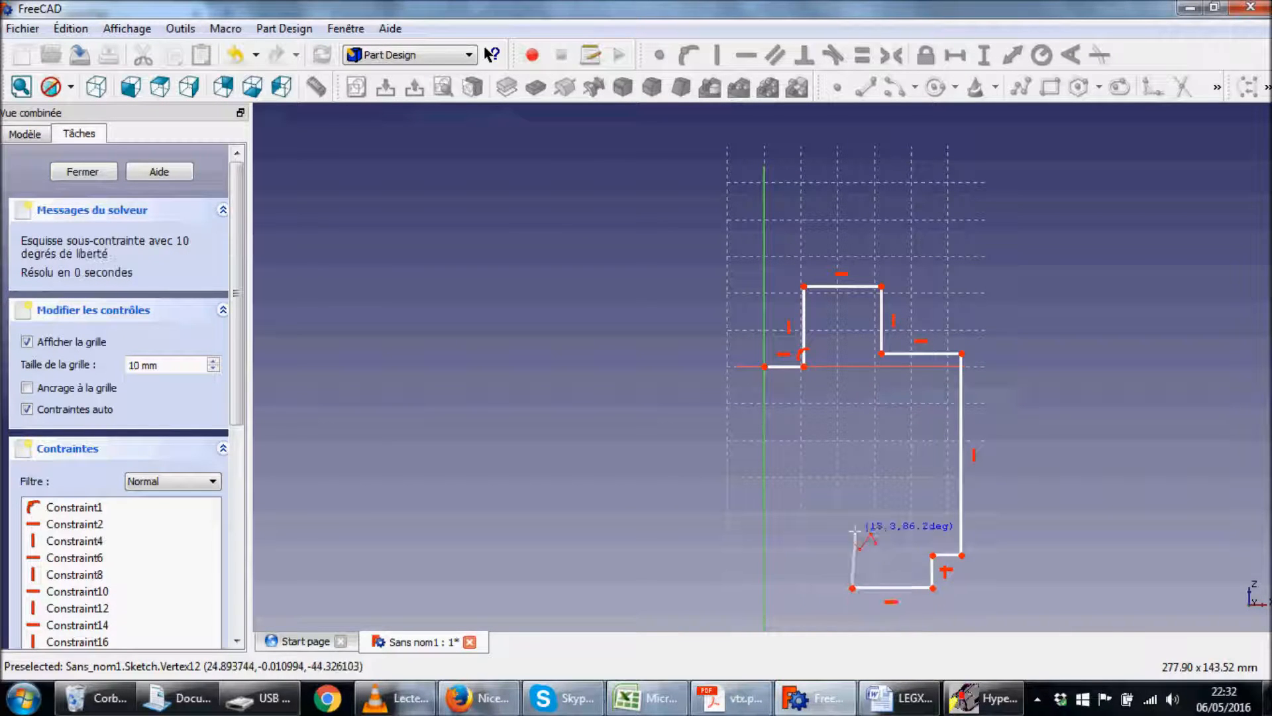
{"action": "left_click", "coordinate": [851, 490]}
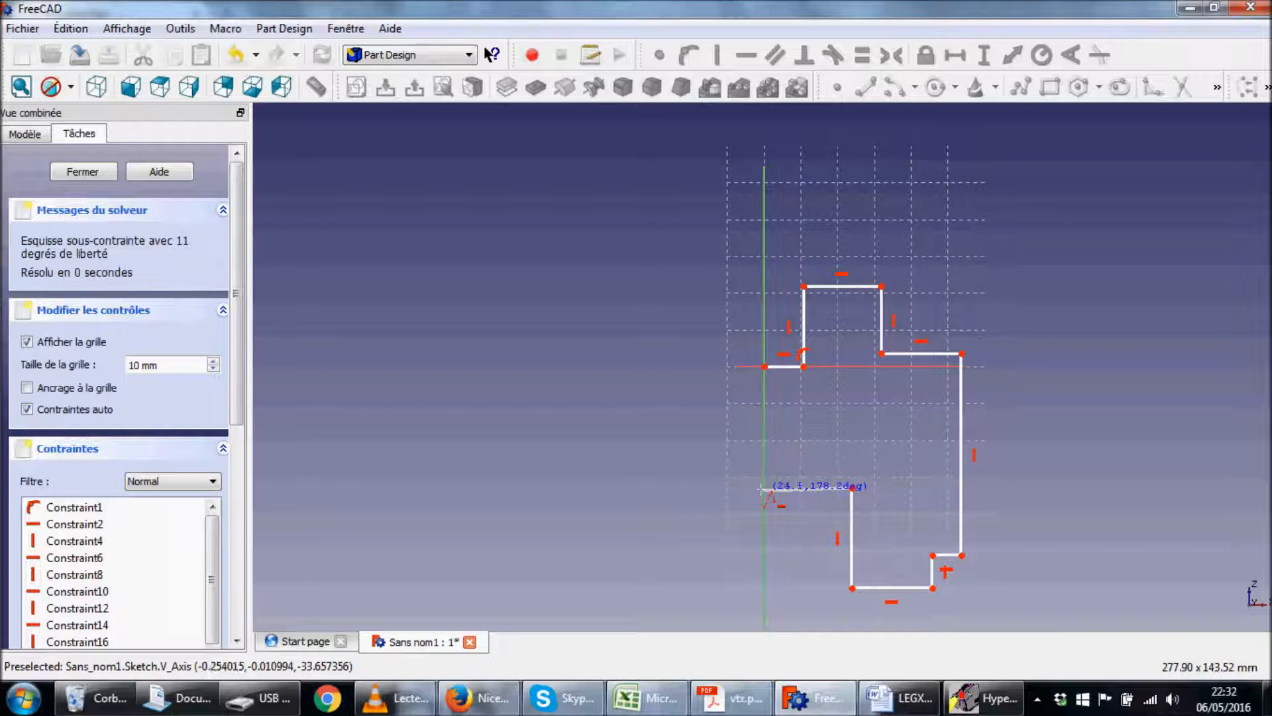
{"action": "left_click", "coordinate": [765, 488]}
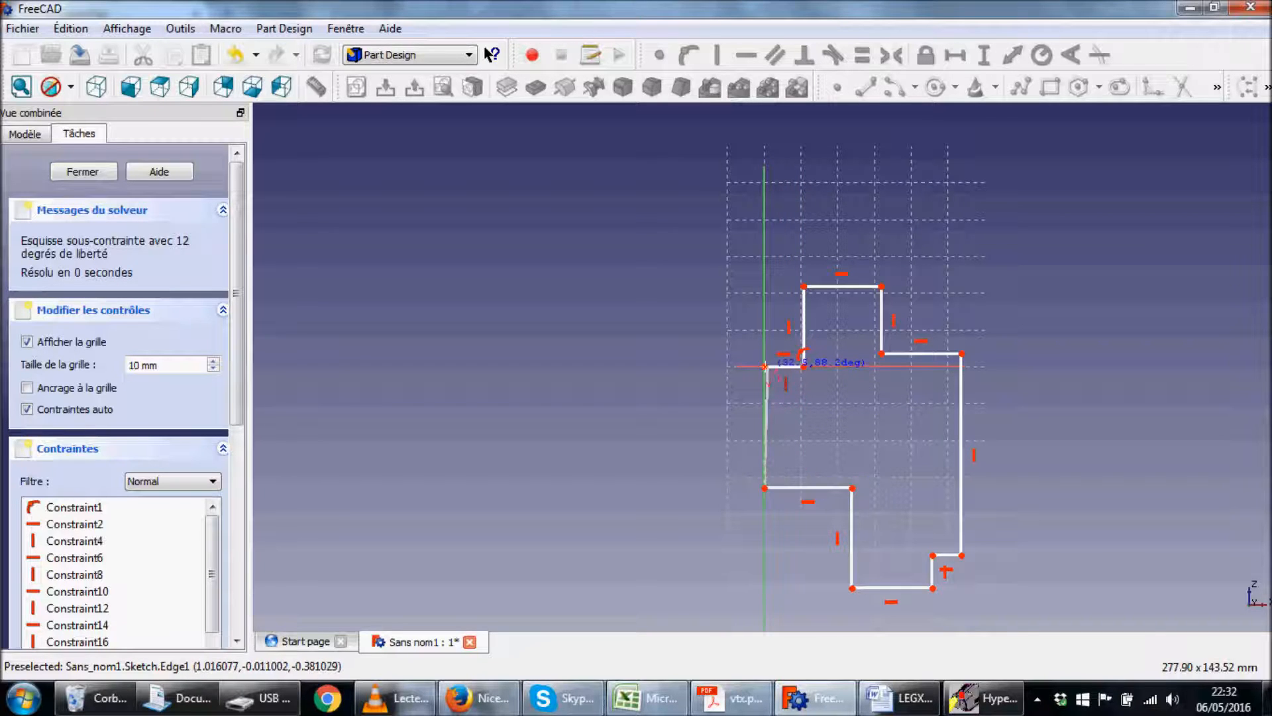
{"action": "left_click", "coordinate": [764, 366]}
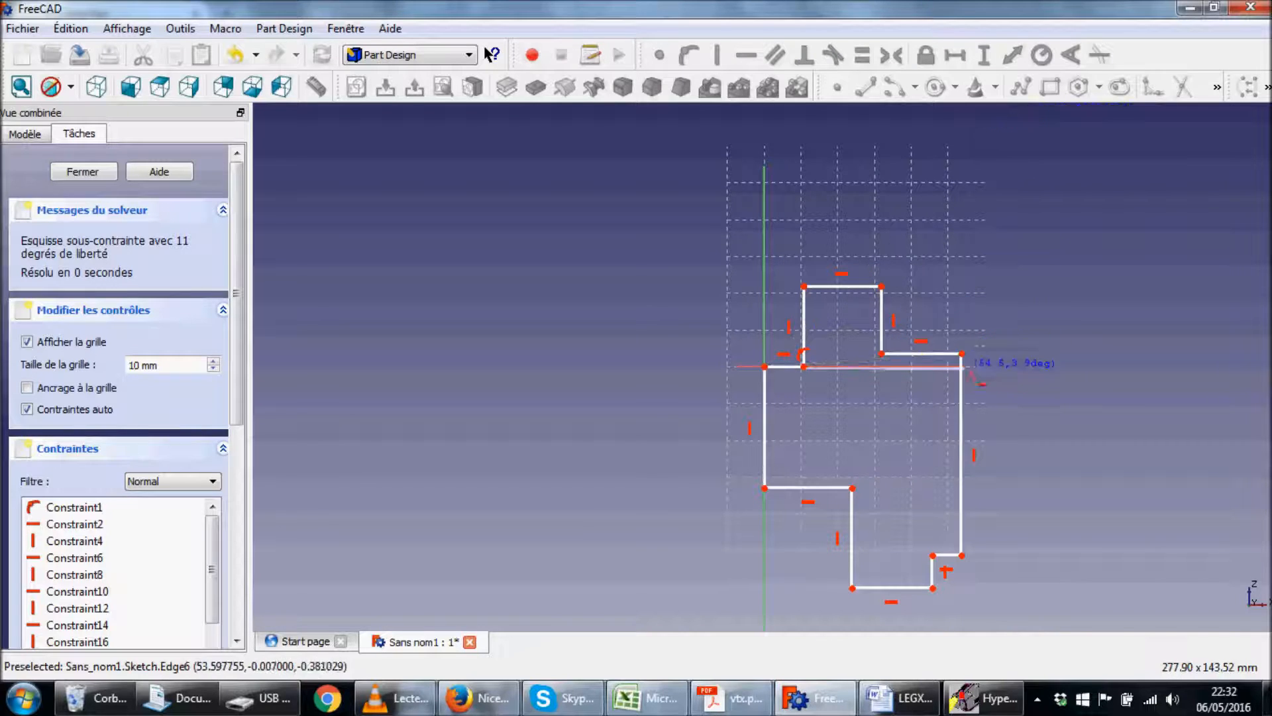
{"action": "right_click", "coordinate": [817, 154]}
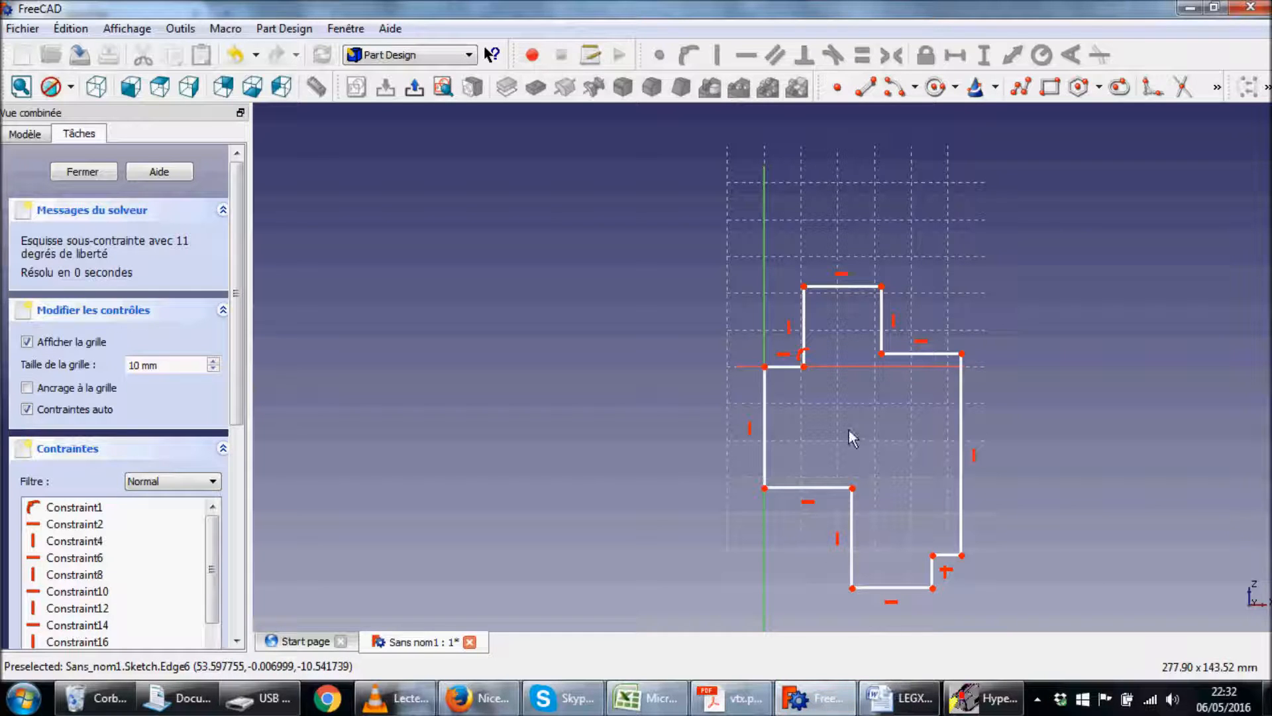
Lock the profile's outer shoulder corner, set its horizontal distance from the origin to 12 mm and move the vertical dimension clear of the profile.
{"action": "left_click", "coordinate": [901, 698]}
{"action": "left_click", "coordinate": [901, 697]}
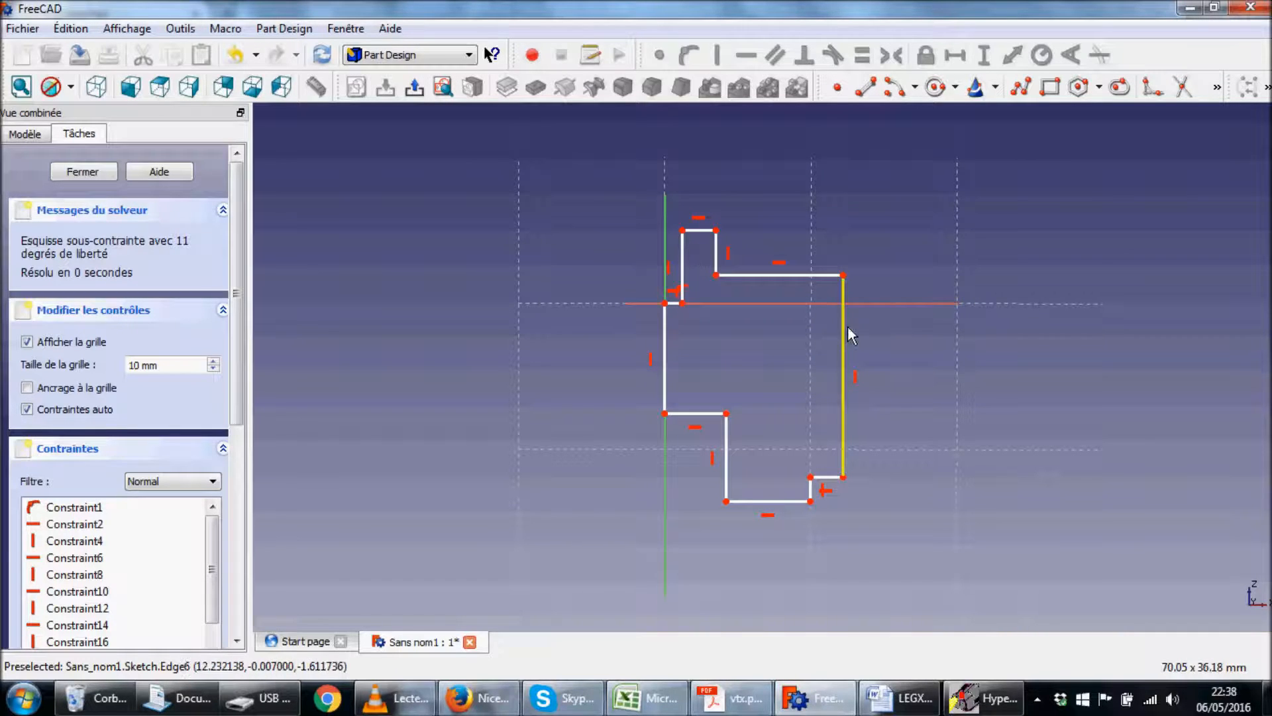
{"action": "left_click", "coordinate": [843, 275]}
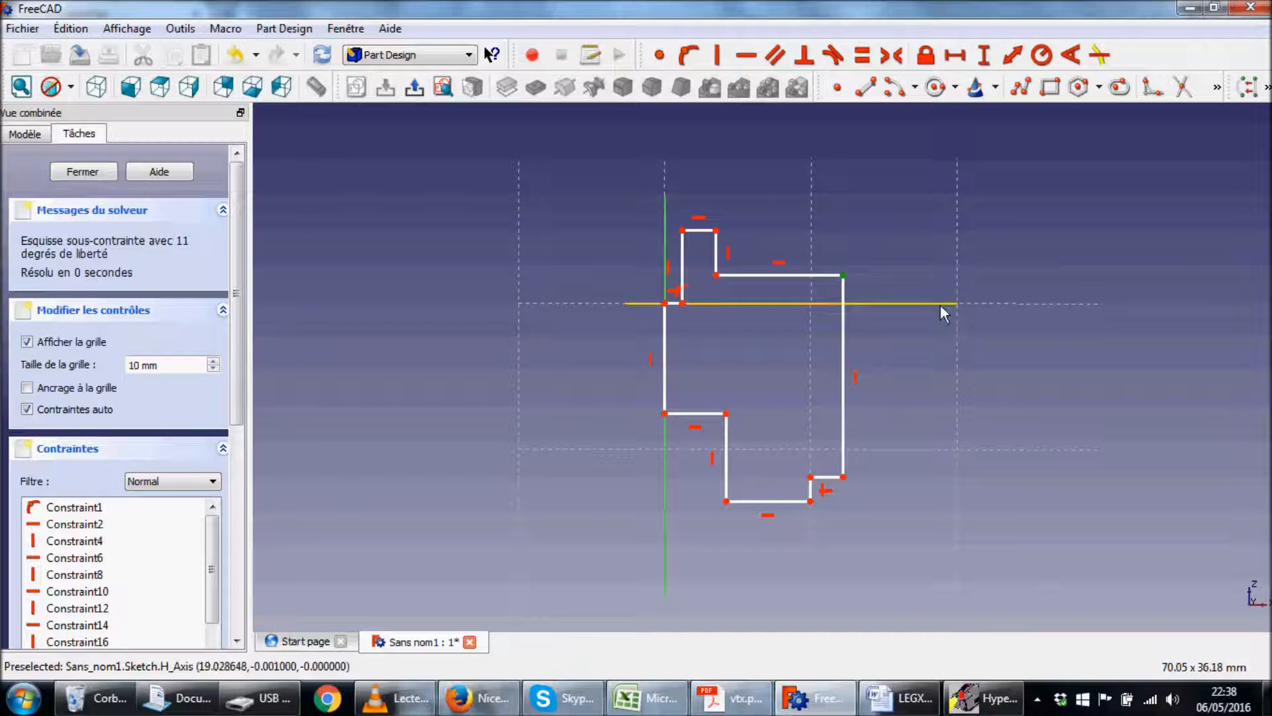
{"action": "left_click", "coordinate": [902, 702]}
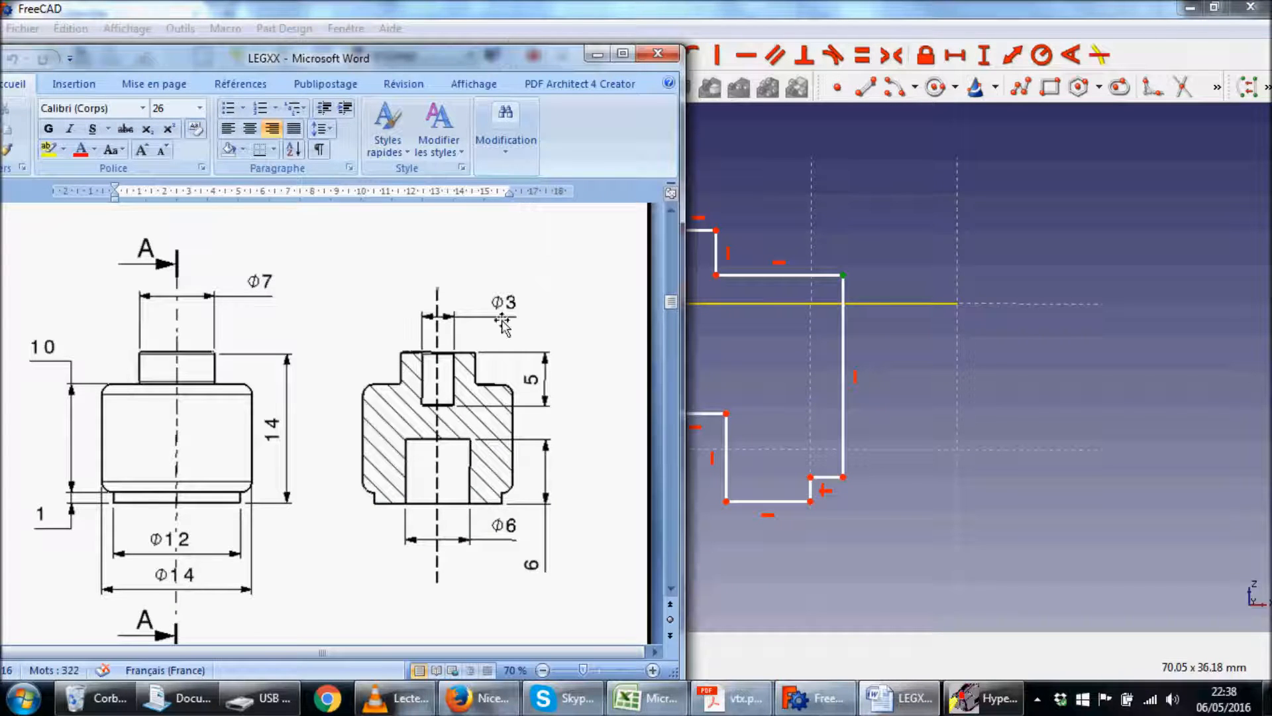
{"action": "left_click", "coordinate": [597, 53]}
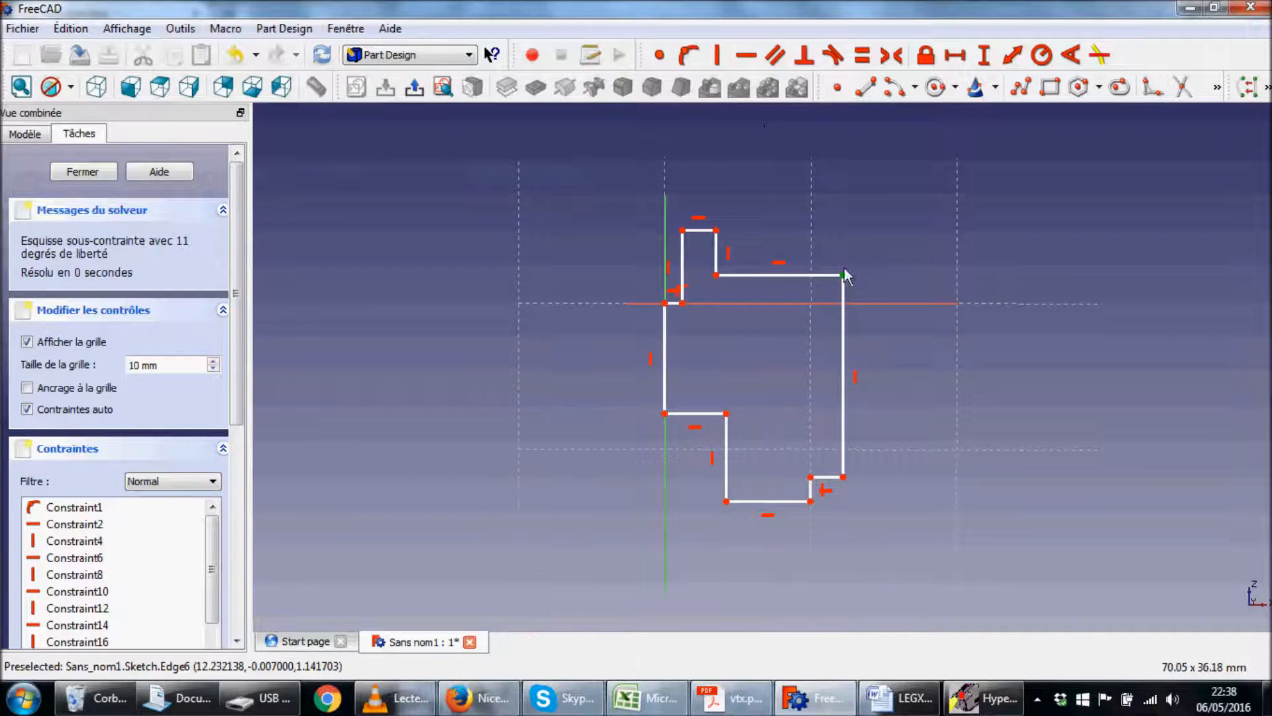
{"action": "left_click", "coordinate": [926, 58]}
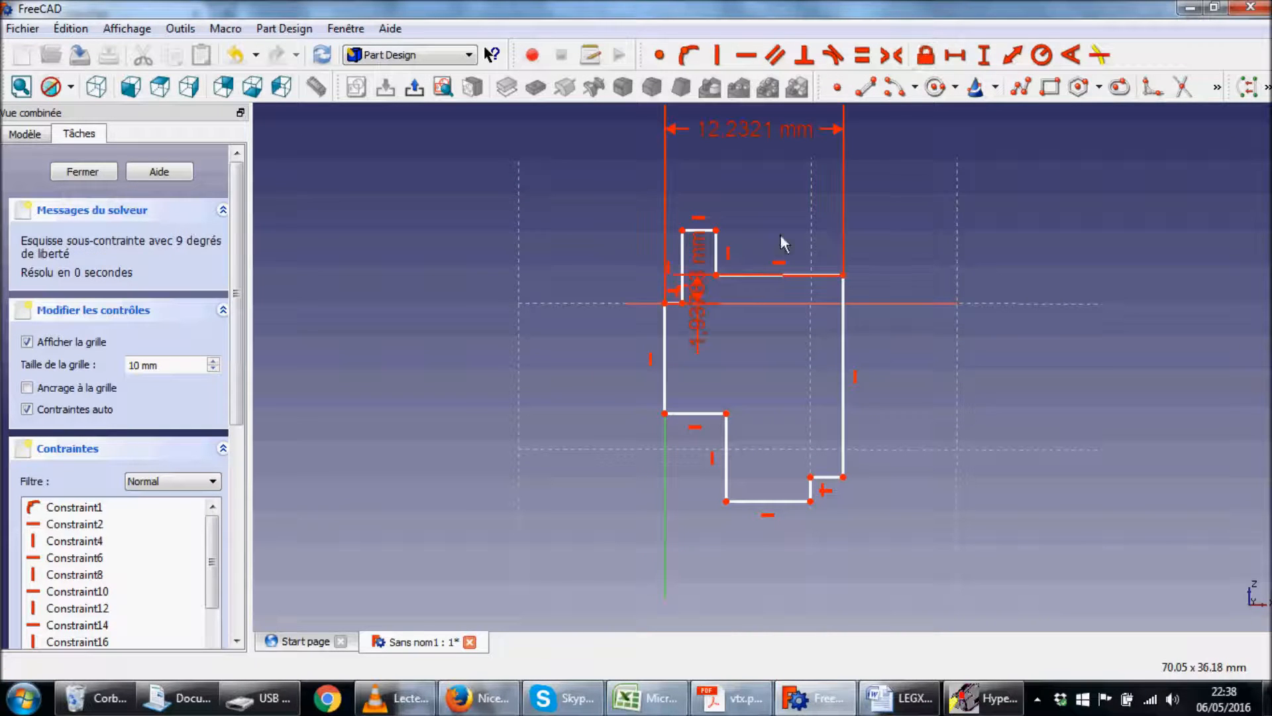
{"action": "double_click", "coordinate": [773, 131]}
{"action": "type", "text": "12"}
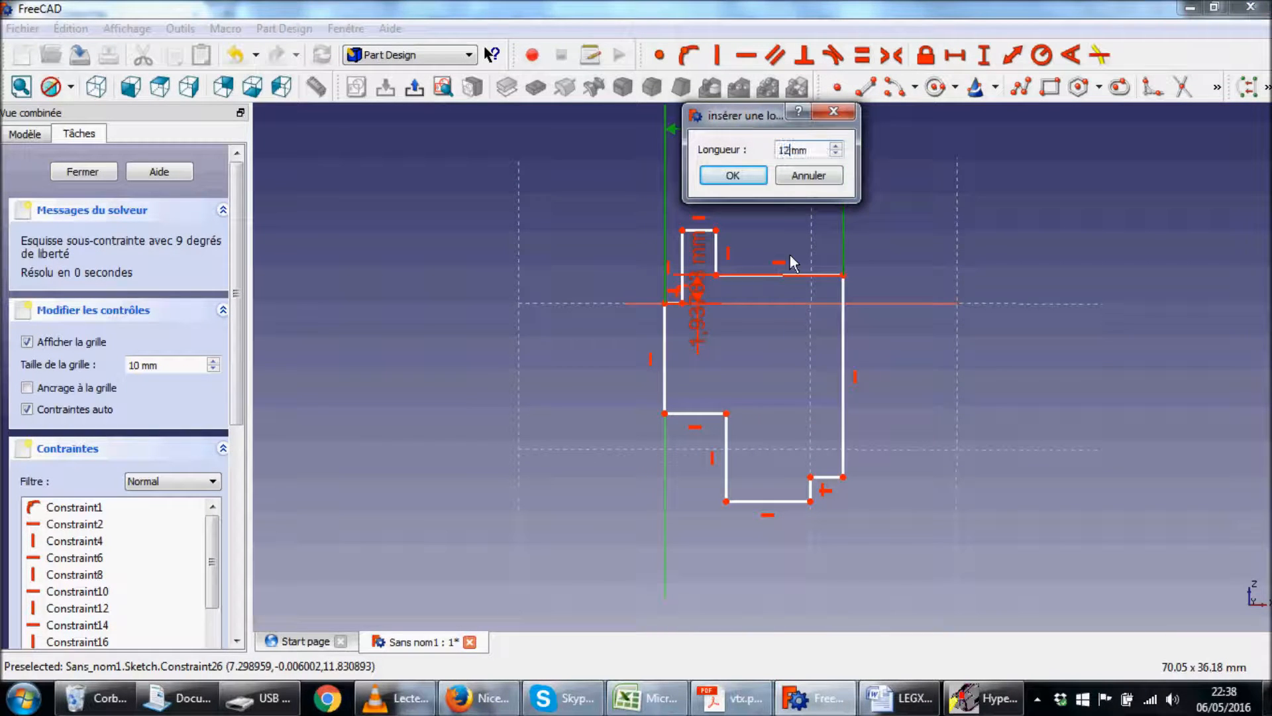
{"action": "left_click", "coordinate": [733, 174]}
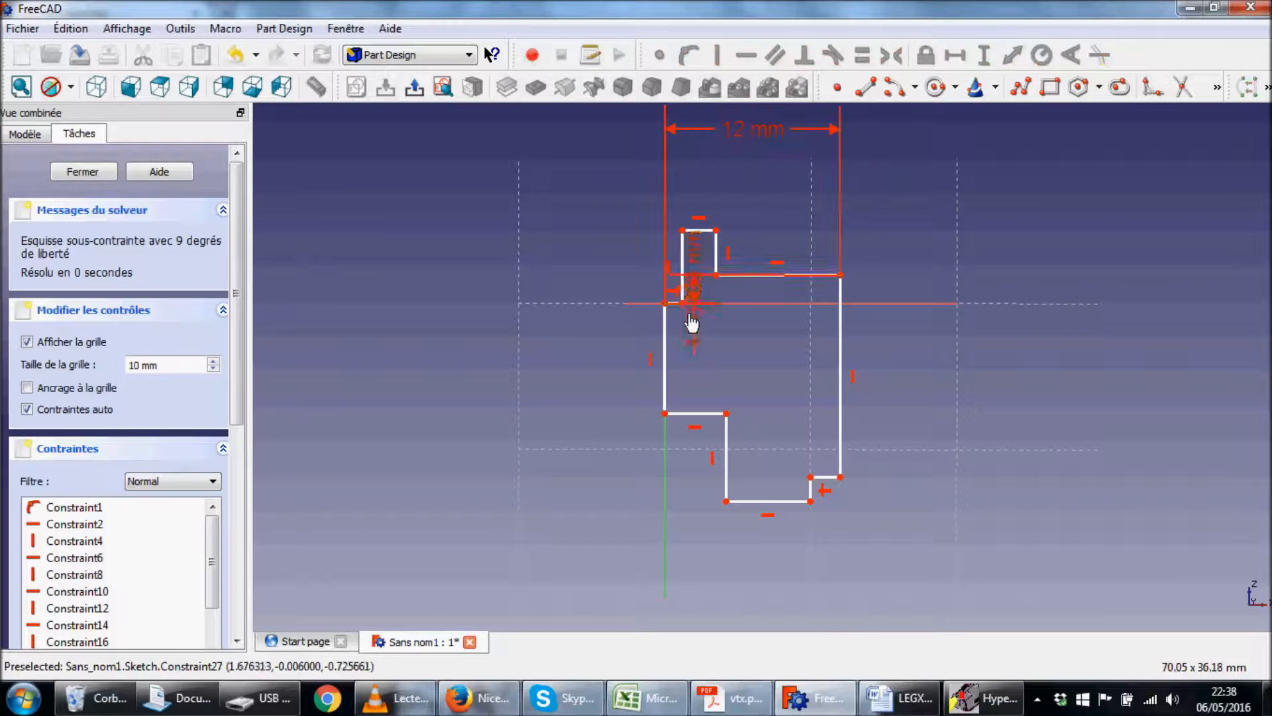
{"action": "left_click_drag", "start_coordinate": [694, 328], "coordinate": [565, 165]}
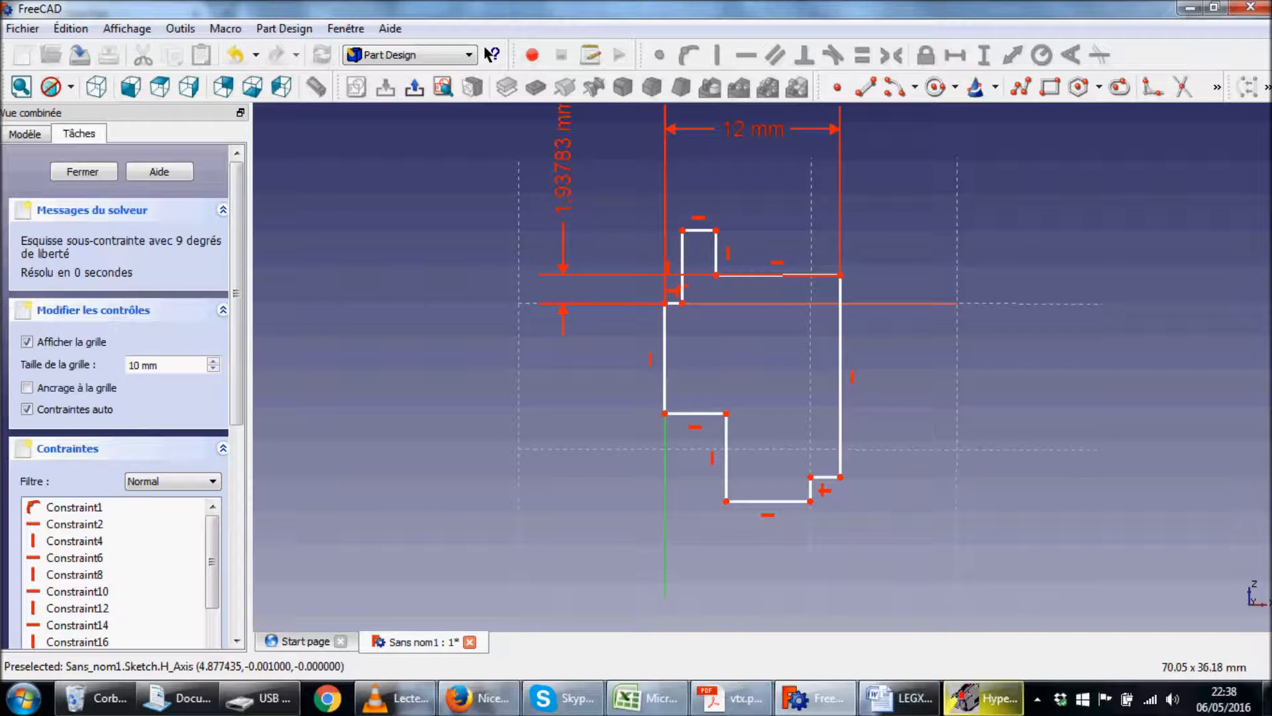
Constrain the outer vertical side of the profile to a length of 10 mm, consulting the dimensioned head drawing in Word.
{"action": "left_click", "coordinate": [914, 707]}
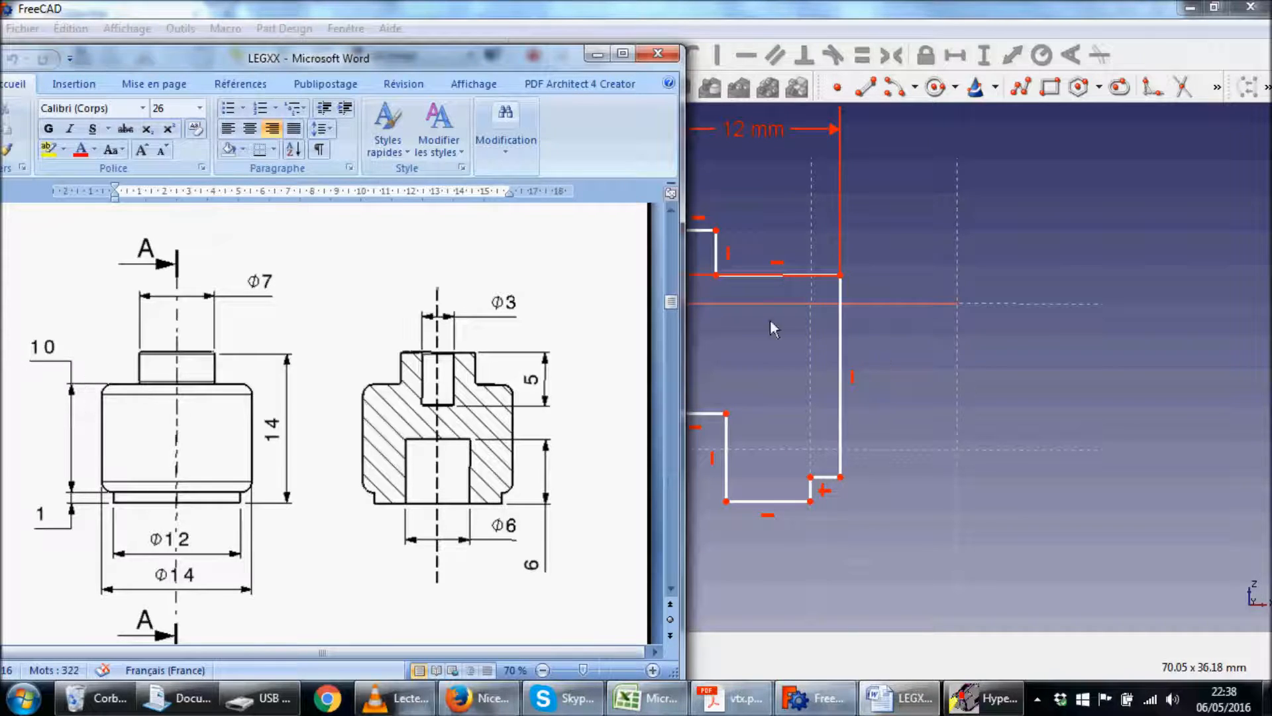
{"action": "left_click", "coordinate": [597, 55]}
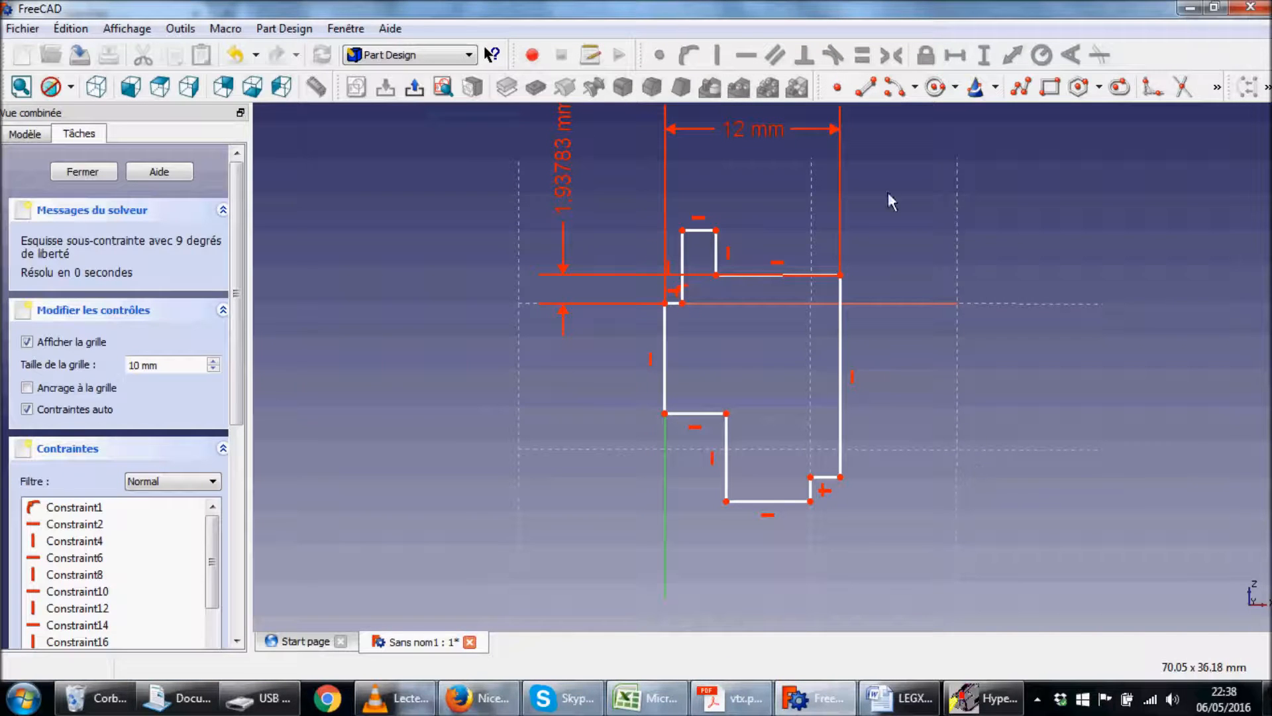
{"action": "left_click", "coordinate": [840, 322]}
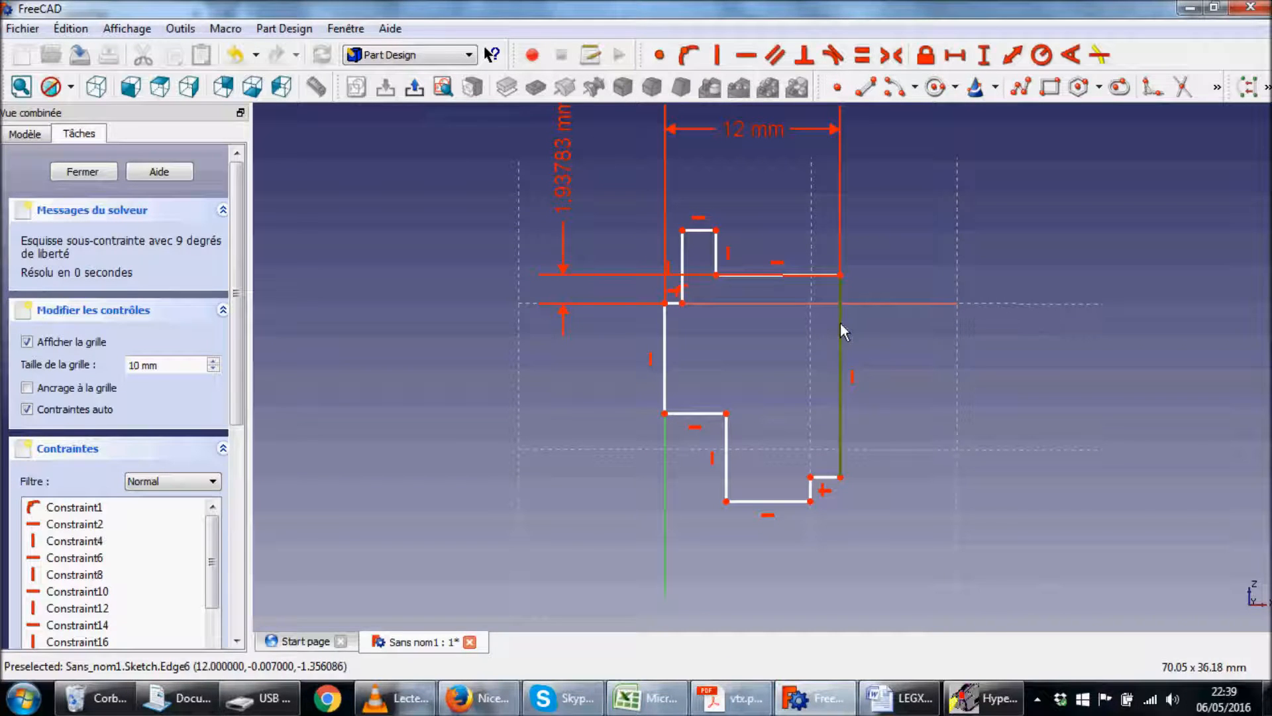
{"action": "left_click", "coordinate": [984, 57]}
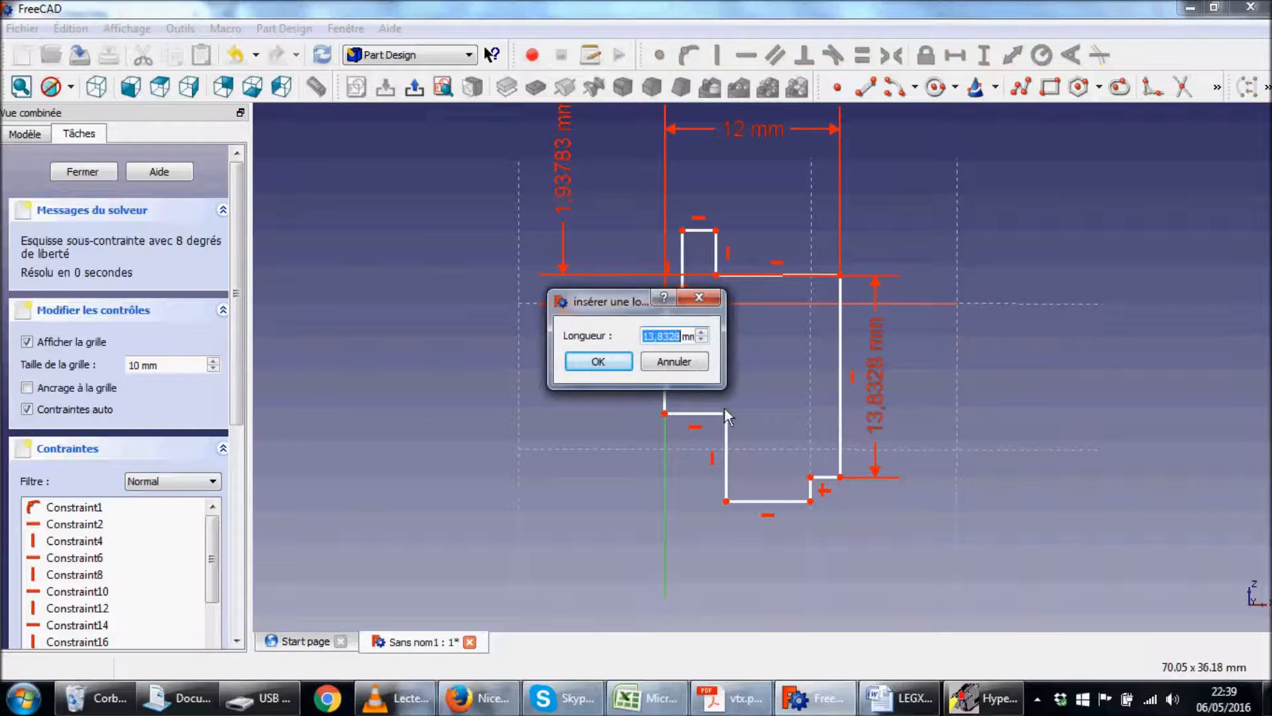
{"action": "type", "text": "10"}
{"action": "left_click", "coordinate": [620, 363]}
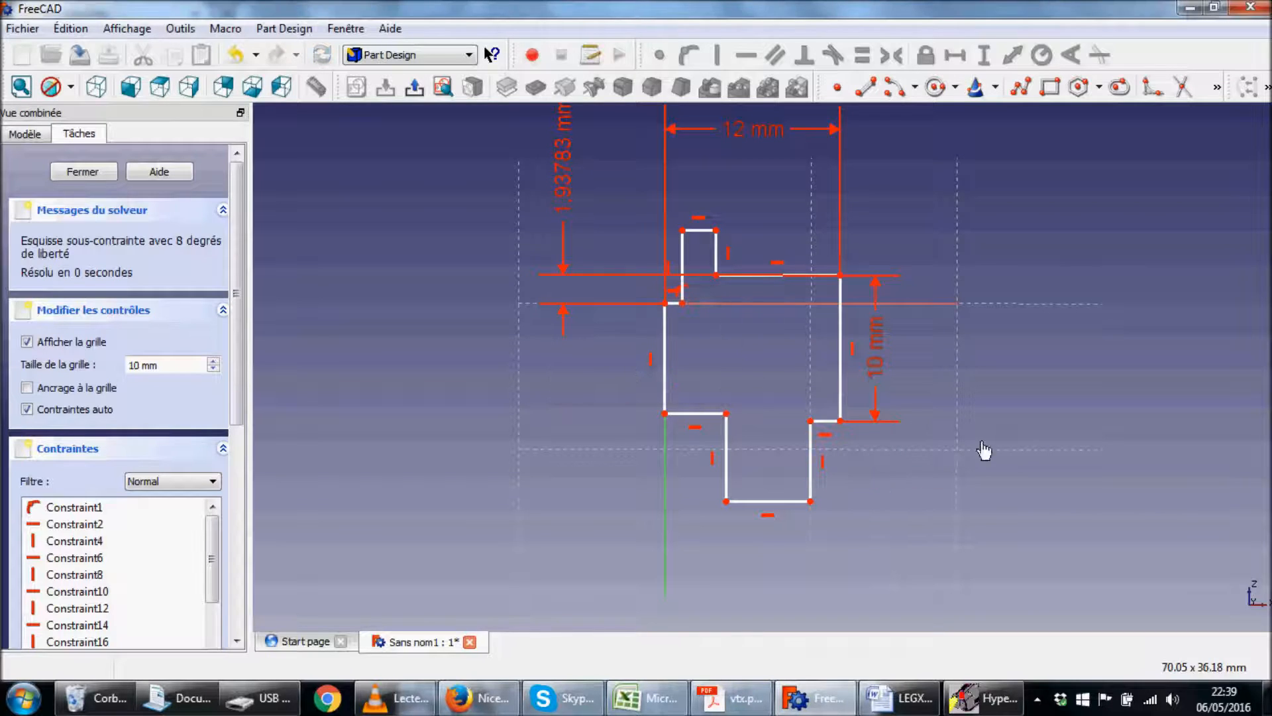
{"action": "left_click", "coordinate": [899, 698]}
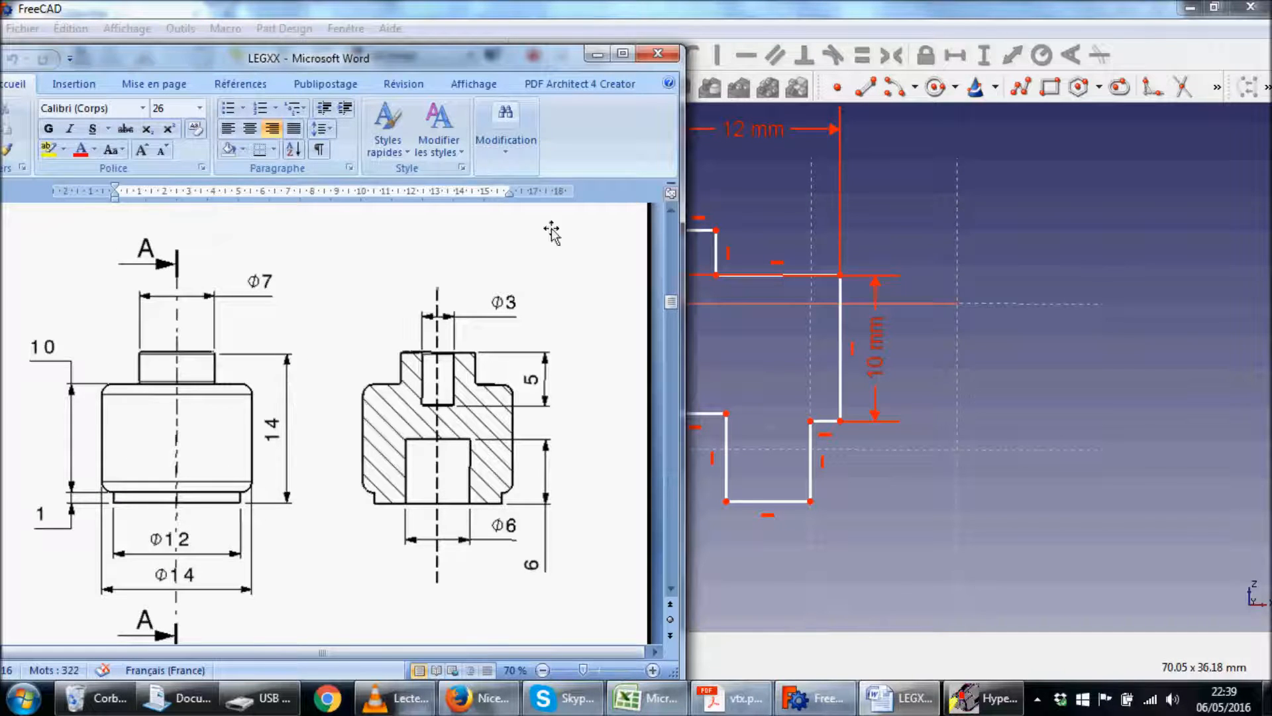
{"action": "left_click", "coordinate": [597, 54]}
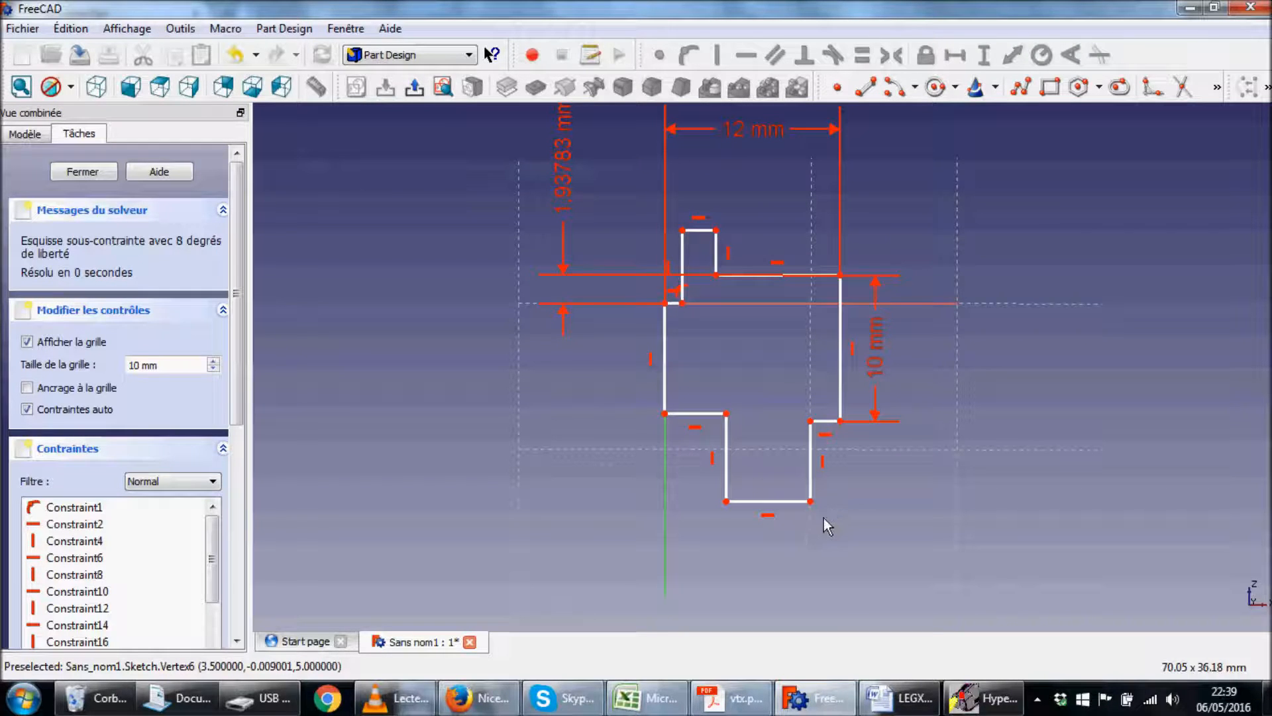
Raise the profile's base edge and constrain the overall height from top edge to base to 14 mm, placing the dimension outside the profile.
{"action": "left_click_drag", "start_coordinate": [787, 501], "coordinate": [795, 466]}
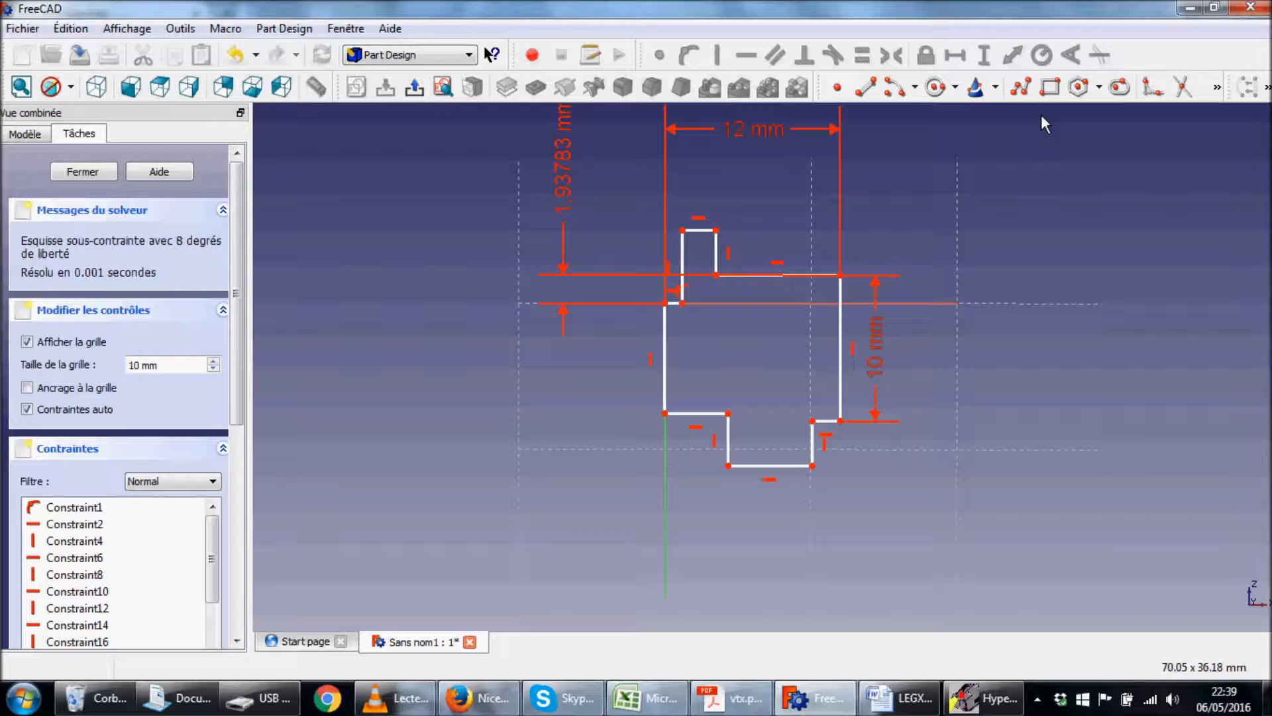
{"action": "left_click", "coordinate": [716, 231]}
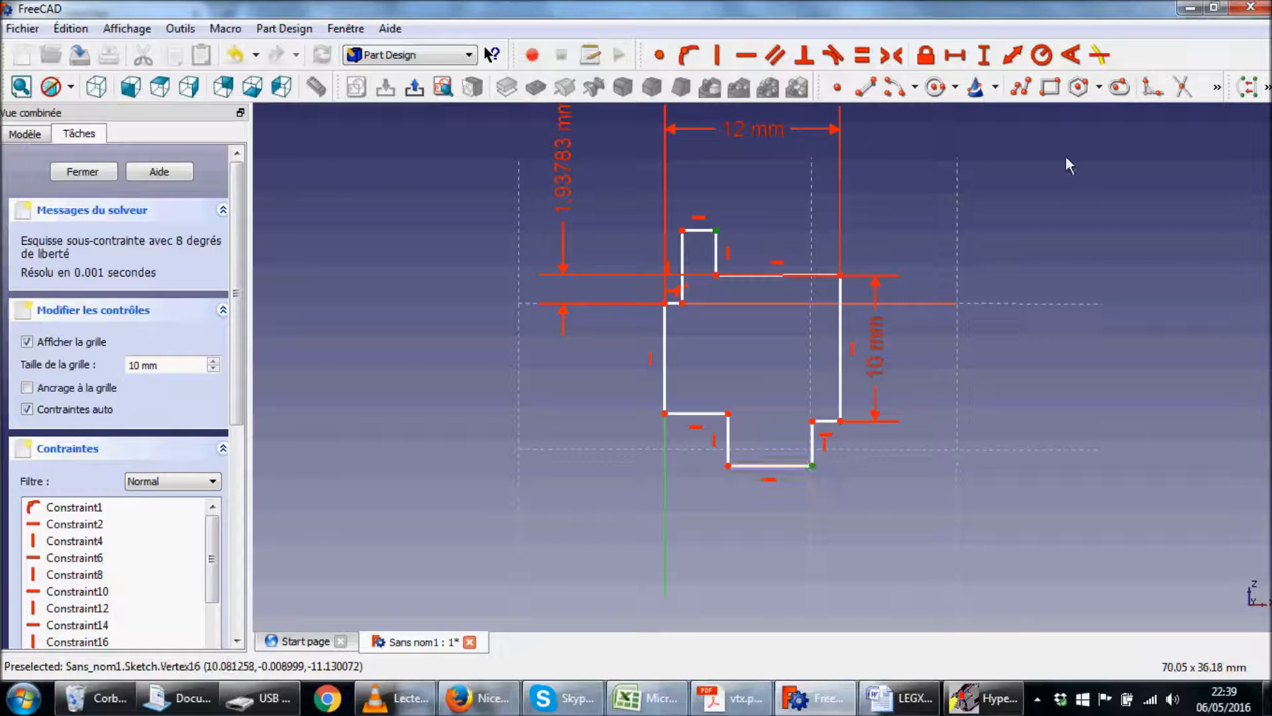
{"action": "left_click", "coordinate": [984, 55]}
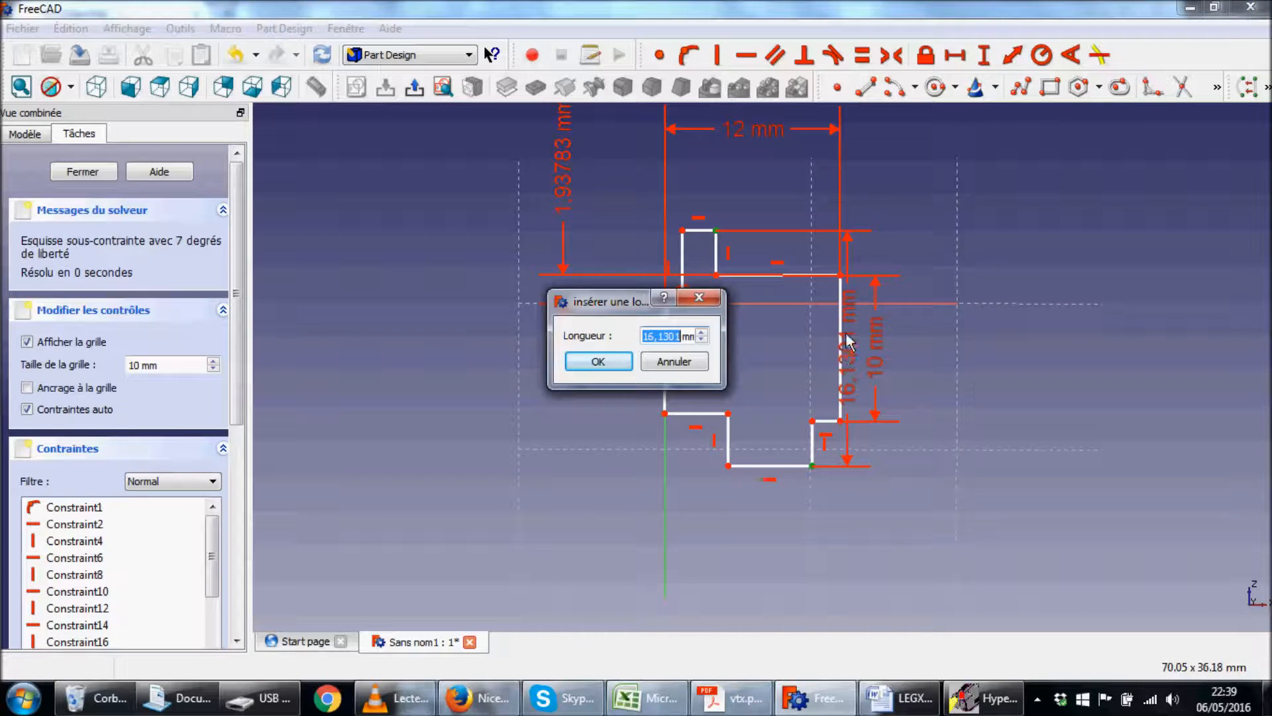
{"action": "type", "text": "14"}
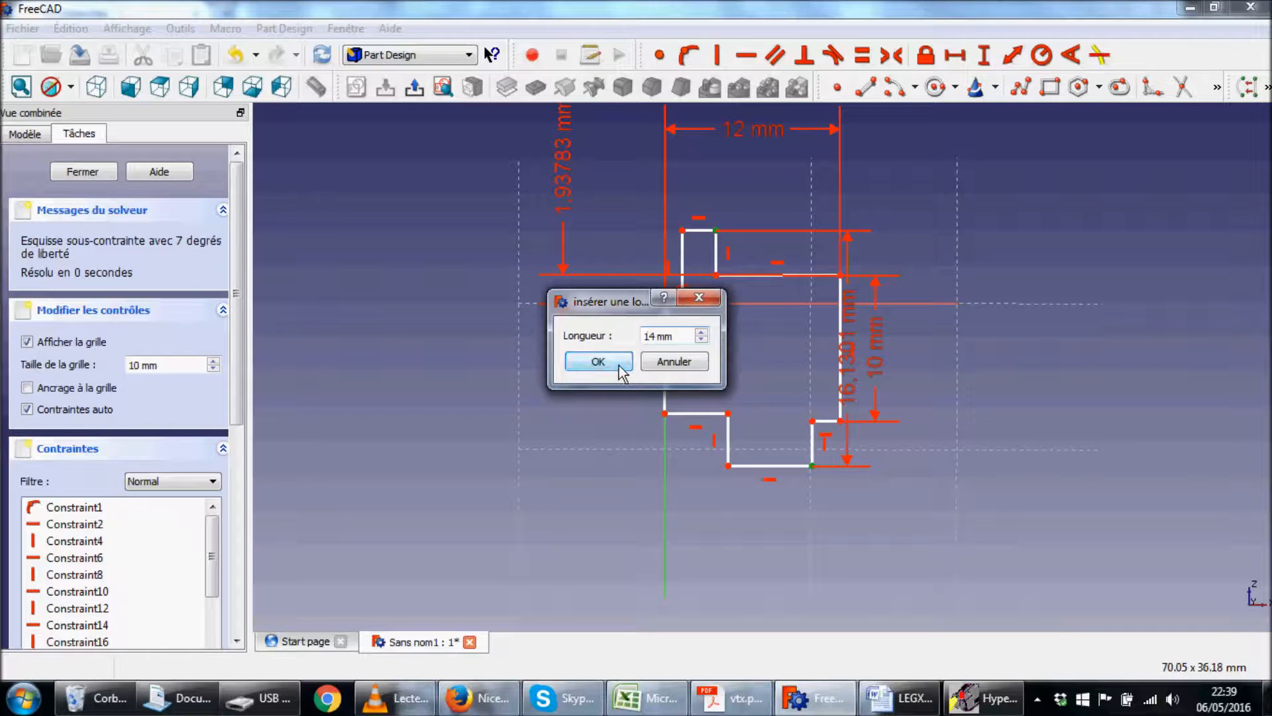
{"action": "left_click", "coordinate": [598, 361]}
{"action": "left_click_drag", "start_coordinate": [855, 364], "coordinate": [994, 354]}
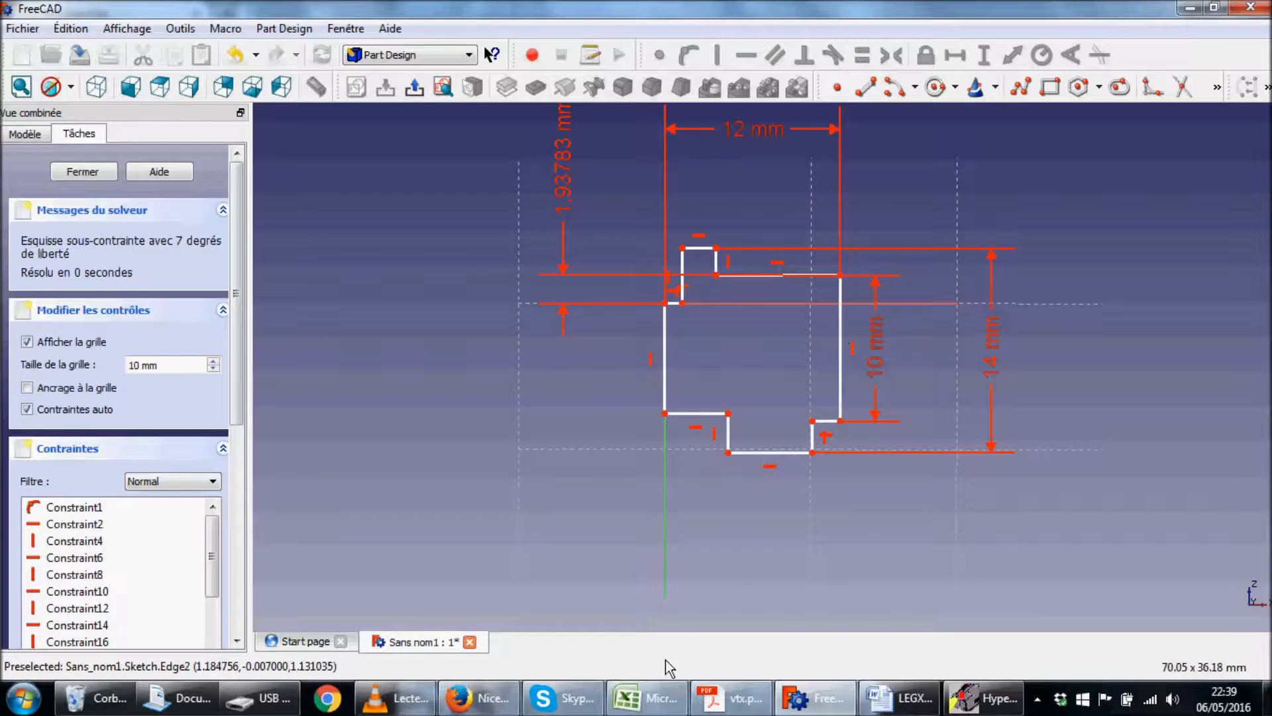
Constrain the lower bore's depth to 6 mm per the Word drawing and place the dimension on the far side of the vertical axis.
{"action": "left_click", "coordinate": [895, 701]}
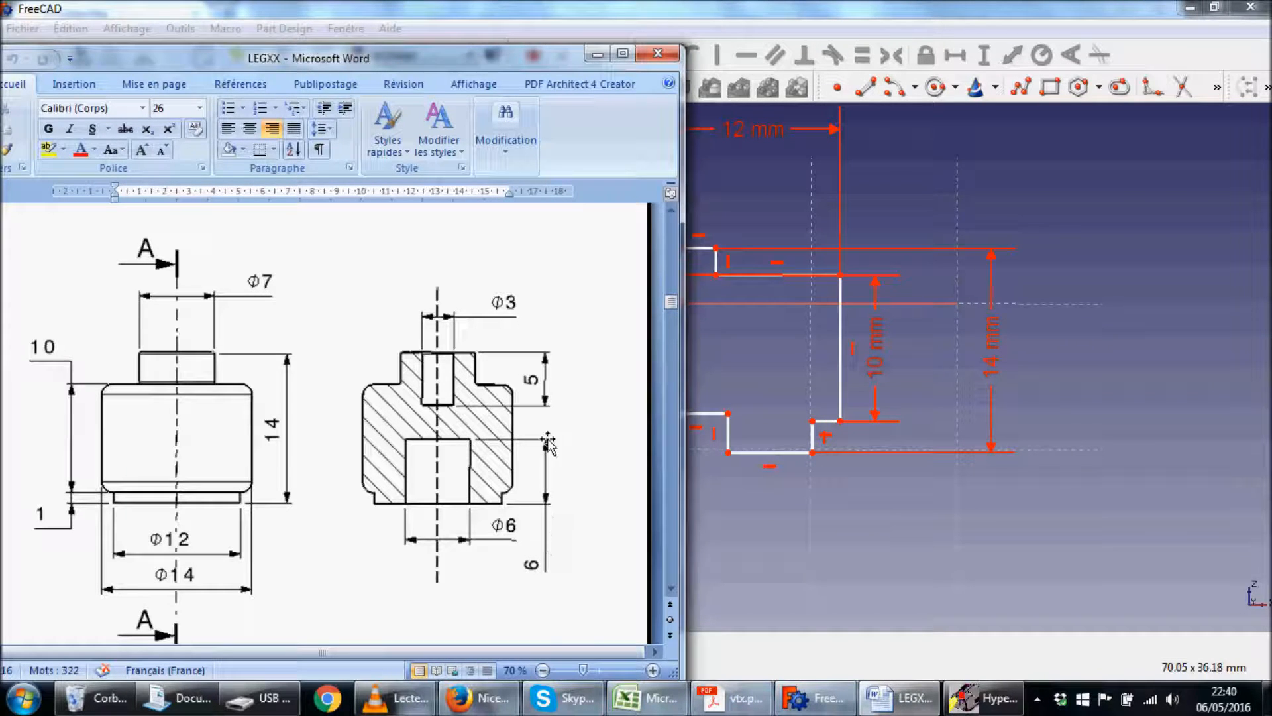
{"action": "left_click", "coordinate": [1144, 618]}
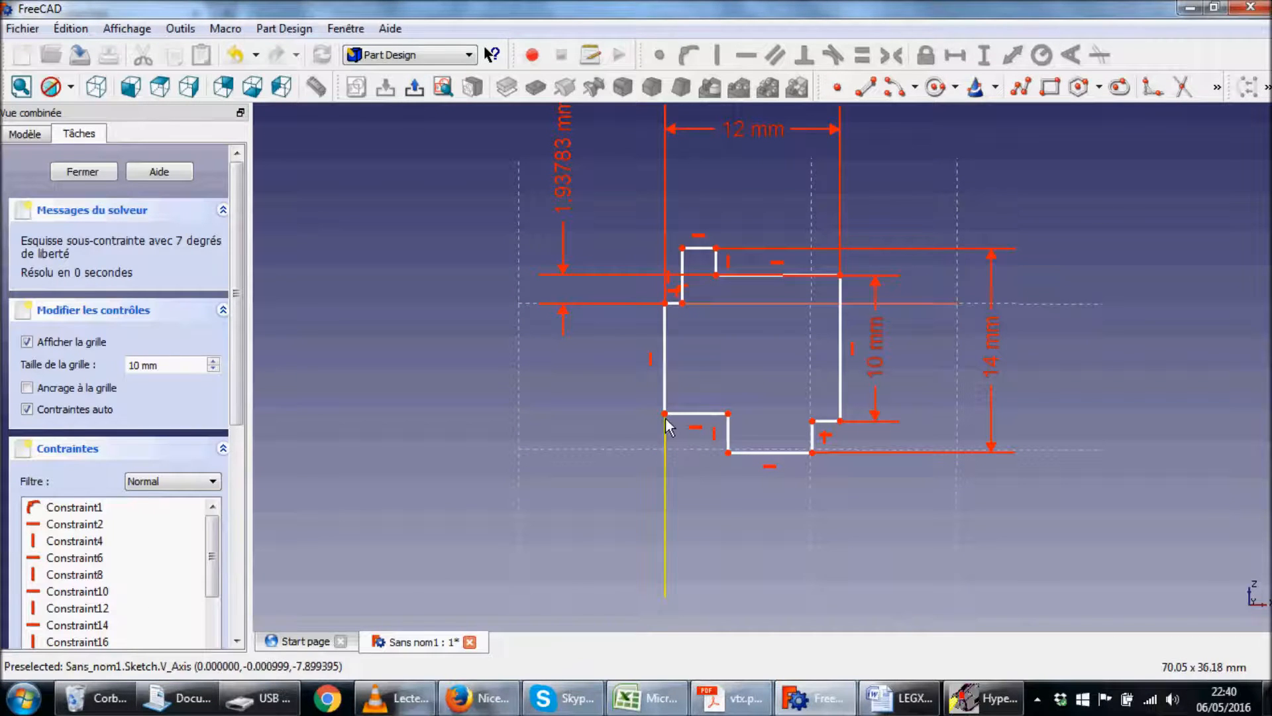
{"action": "left_click", "coordinate": [728, 452]}
{"action": "left_click", "coordinate": [981, 57]}
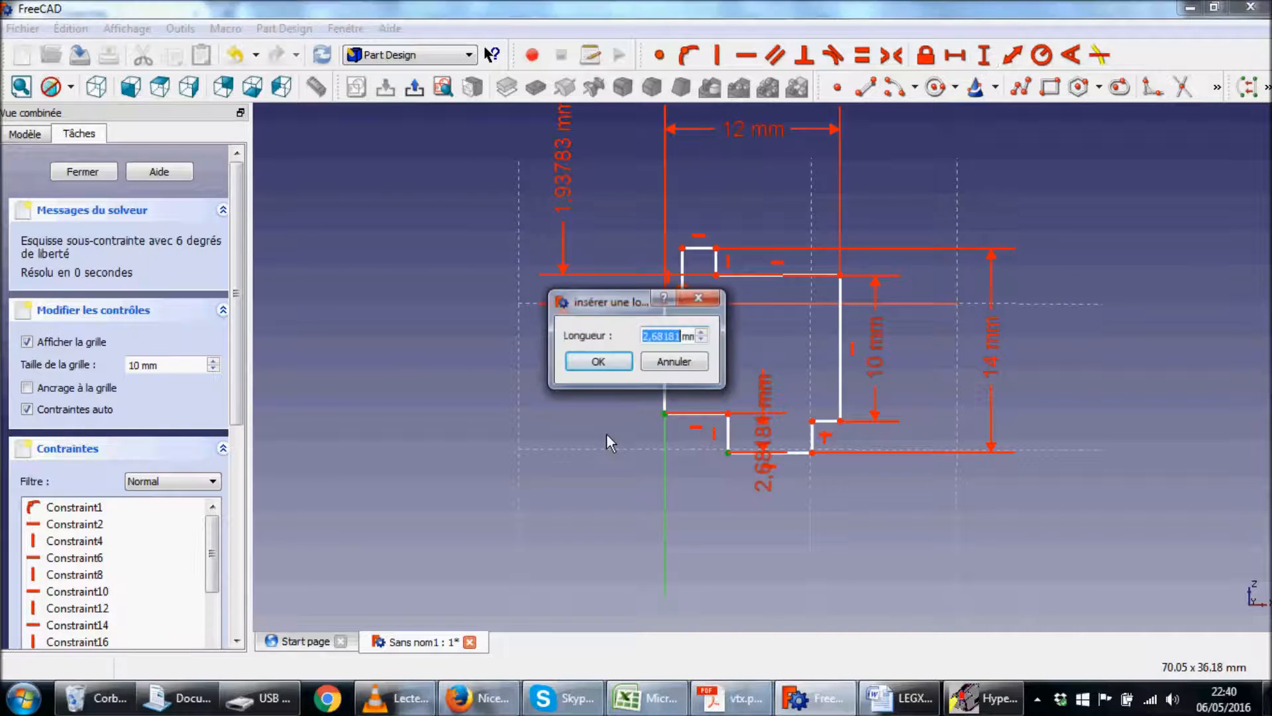
{"action": "type", "text": "6"}
{"action": "left_click", "coordinate": [598, 361]}
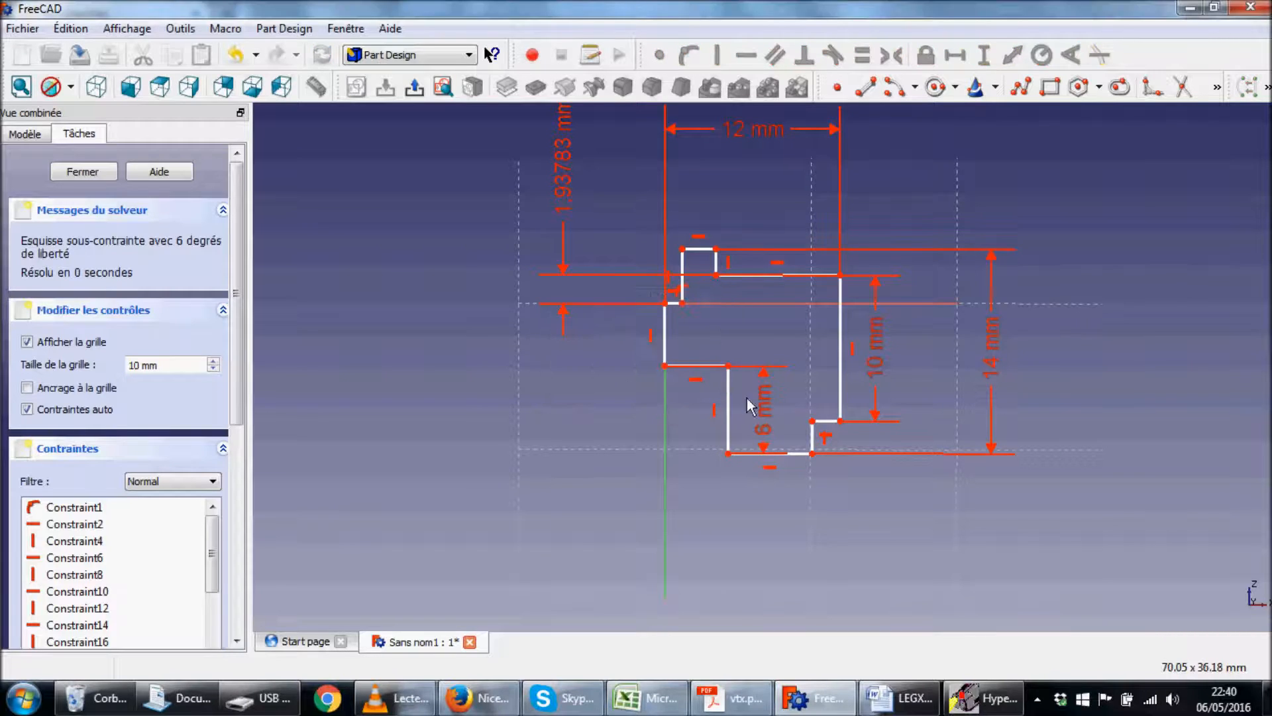
{"action": "left_click_drag", "start_coordinate": [758, 403], "coordinate": [529, 388]}
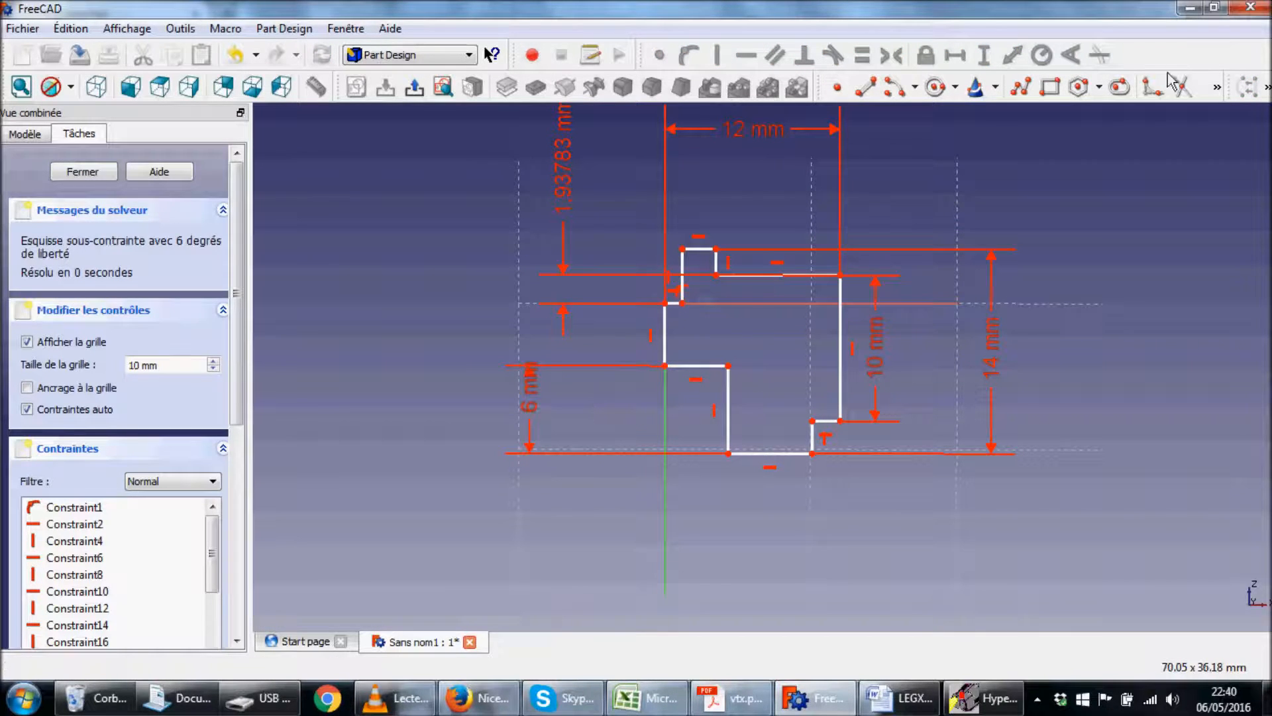
Constrain the horizontal ceiling edge of the lower bore to a length of 6 mm.
{"action": "left_click", "coordinate": [703, 365]}
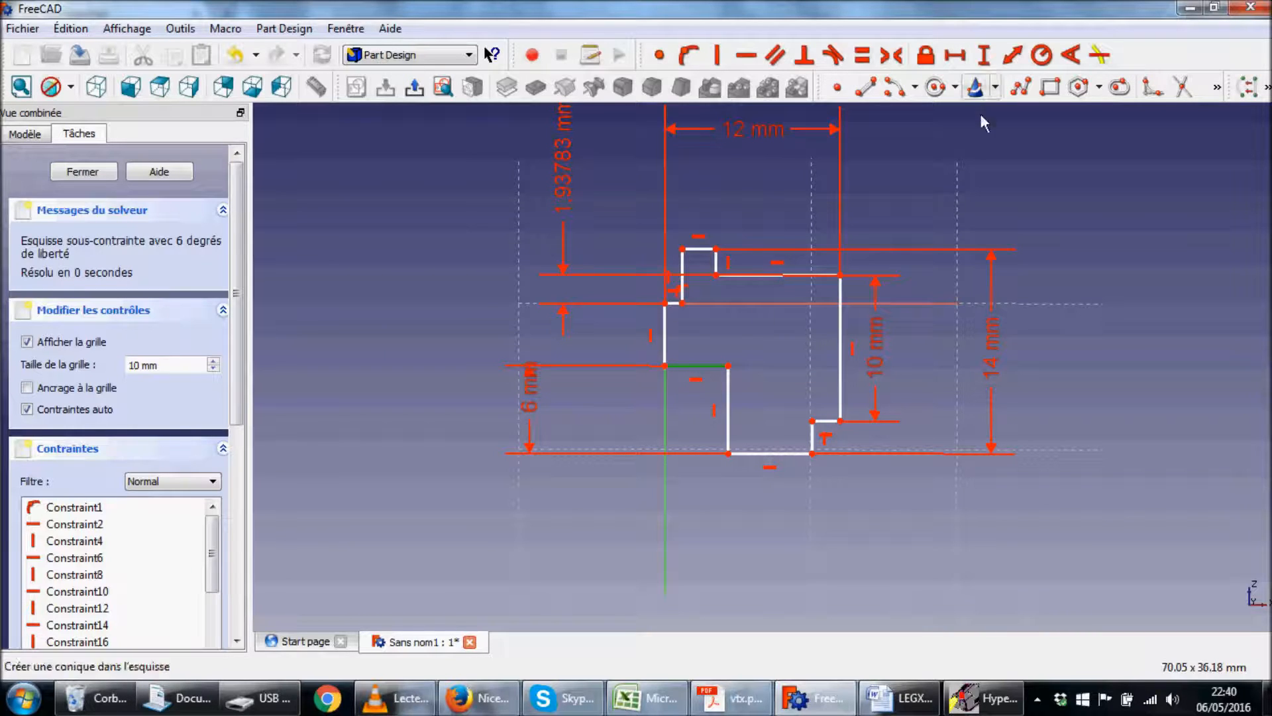
{"action": "left_click", "coordinate": [962, 61]}
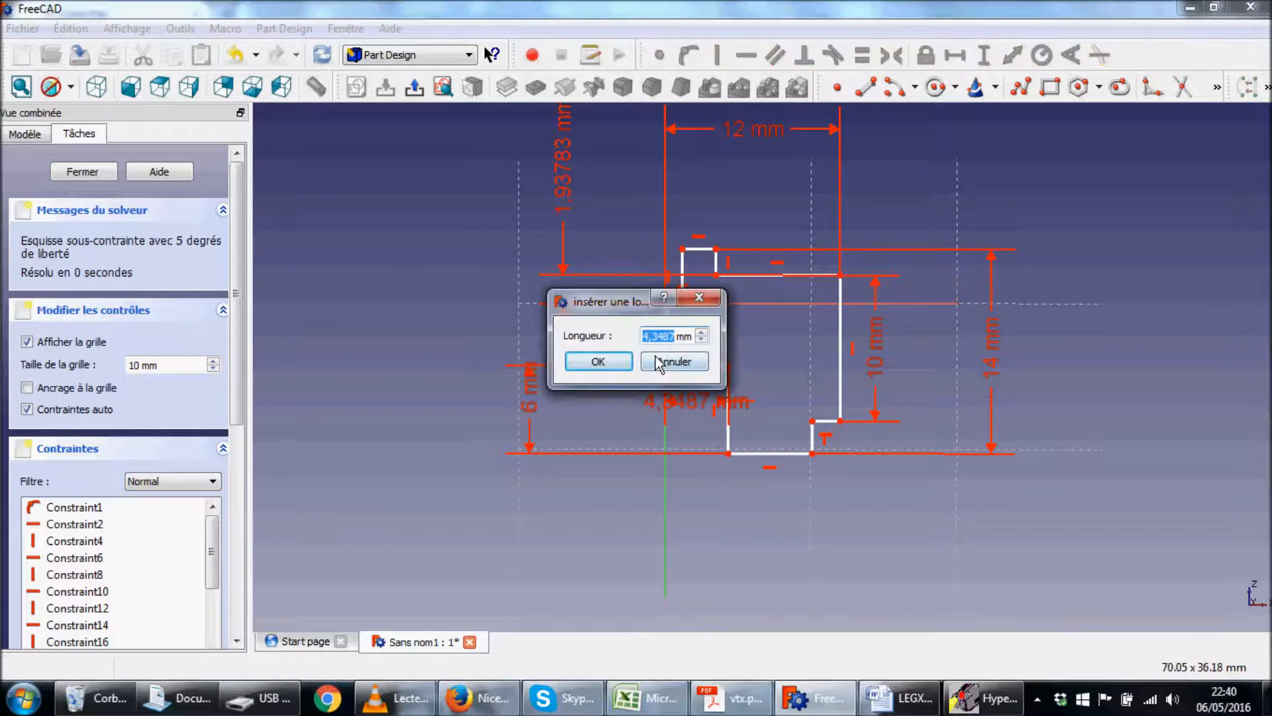
{"action": "type", "text": "6"}
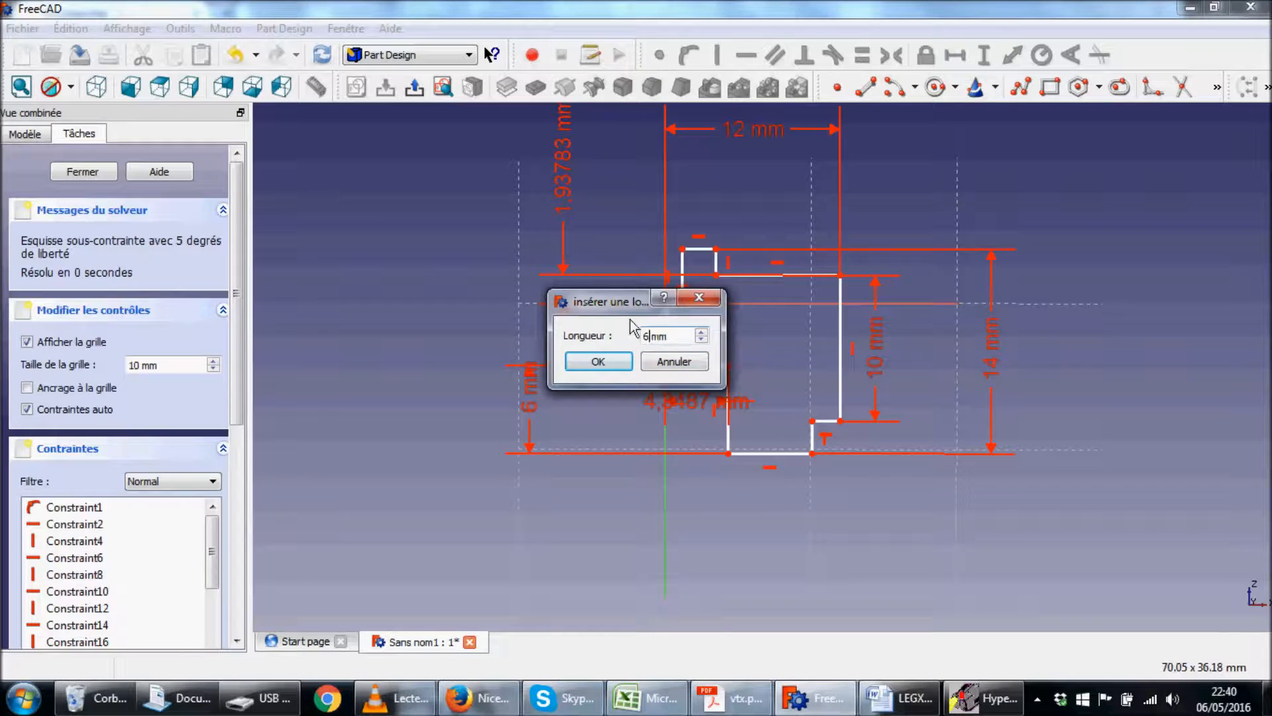
{"action": "left_click", "coordinate": [596, 361]}
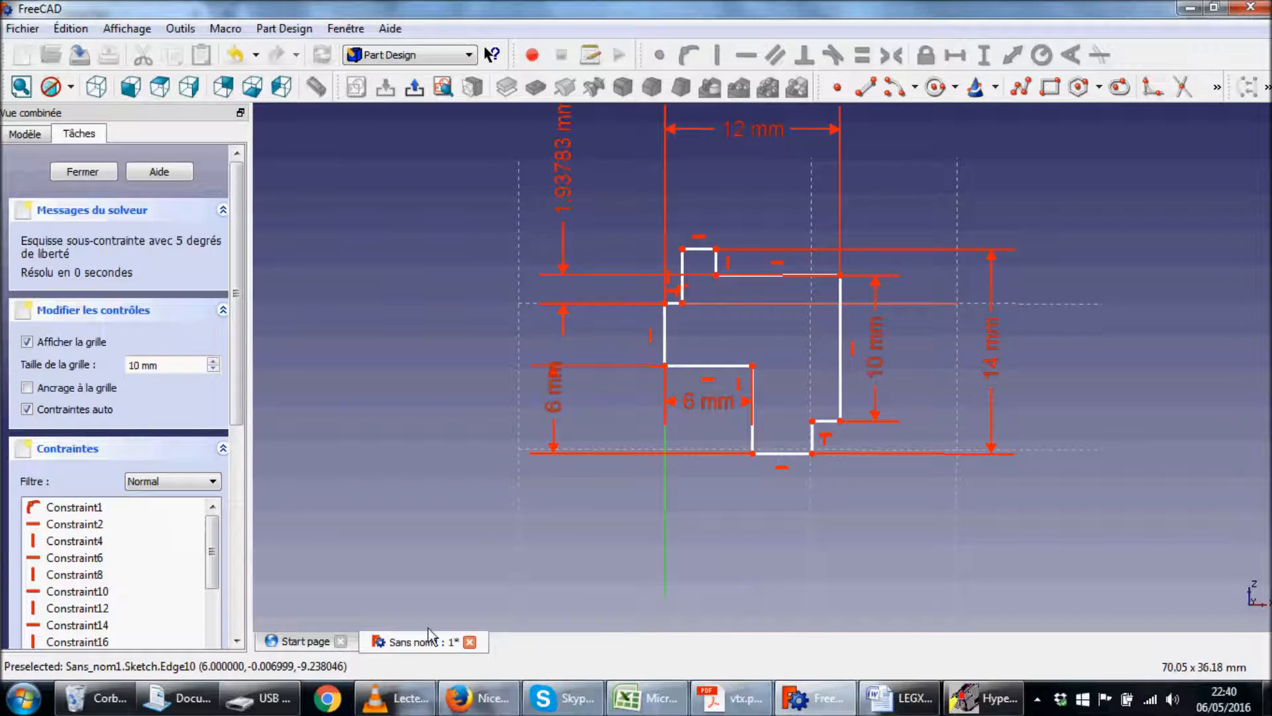
Constrain the upper bore's vertical side to a depth of 5 mm, consulting the dimensioned drawing in Word.
{"action": "left_click", "coordinate": [901, 704]}
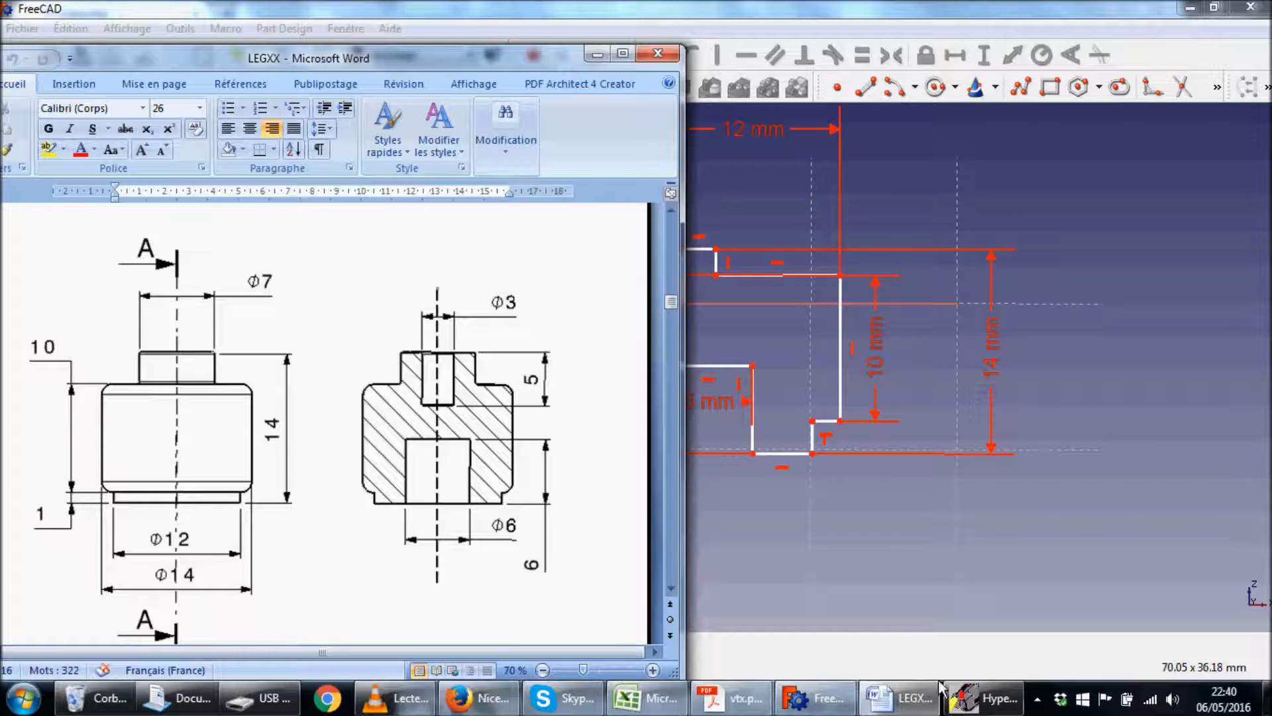
{"action": "left_click", "coordinate": [1016, 566]}
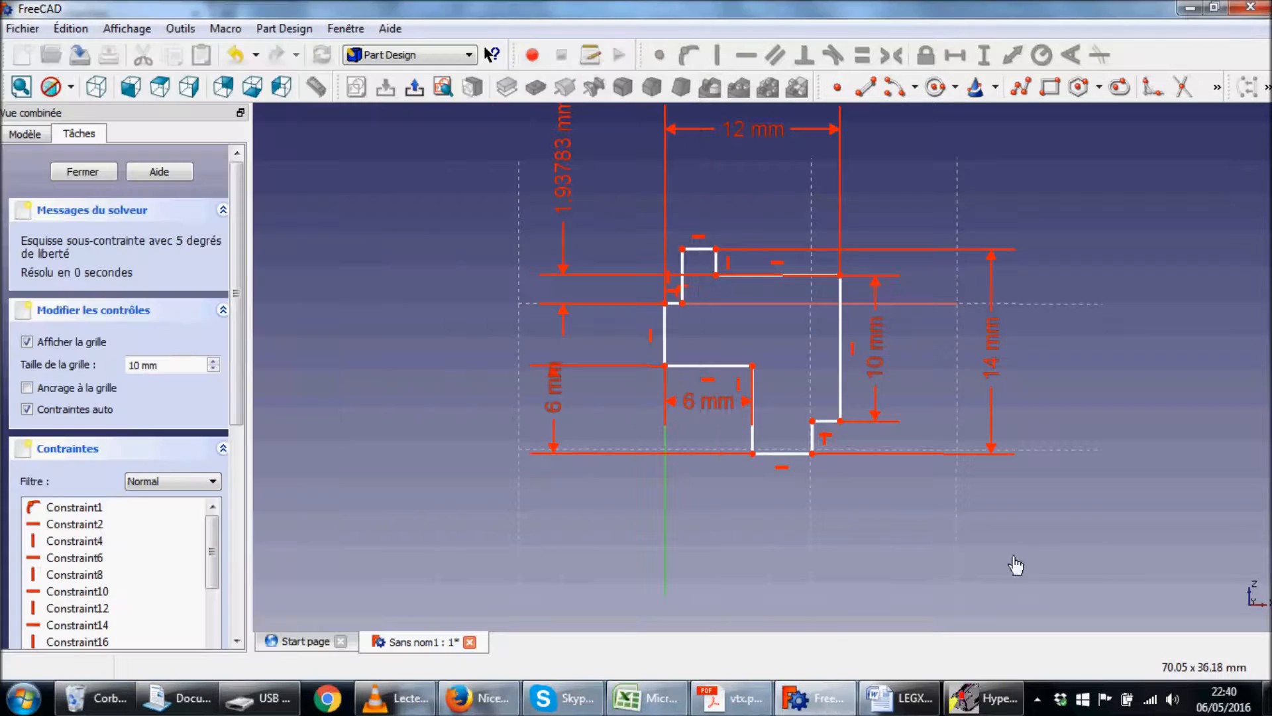
{"action": "left_click", "coordinate": [683, 275]}
{"action": "left_click", "coordinate": [984, 55]}
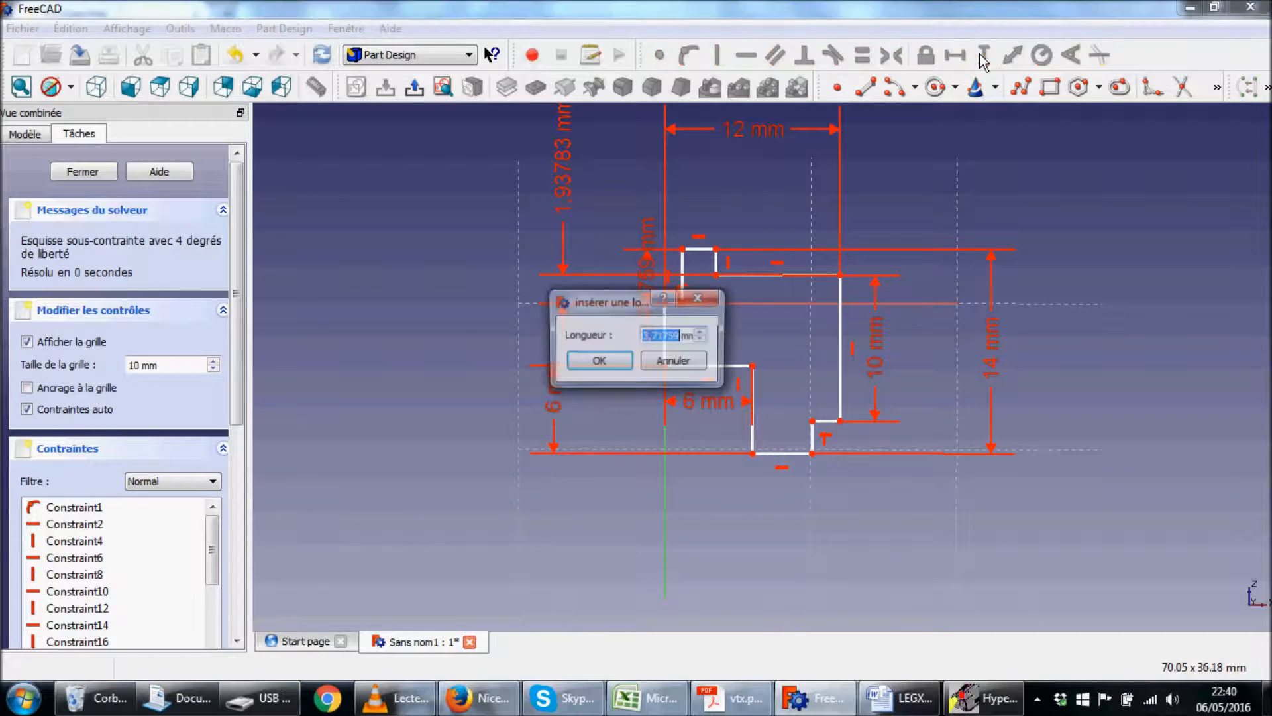
{"action": "type", "text": "5"}
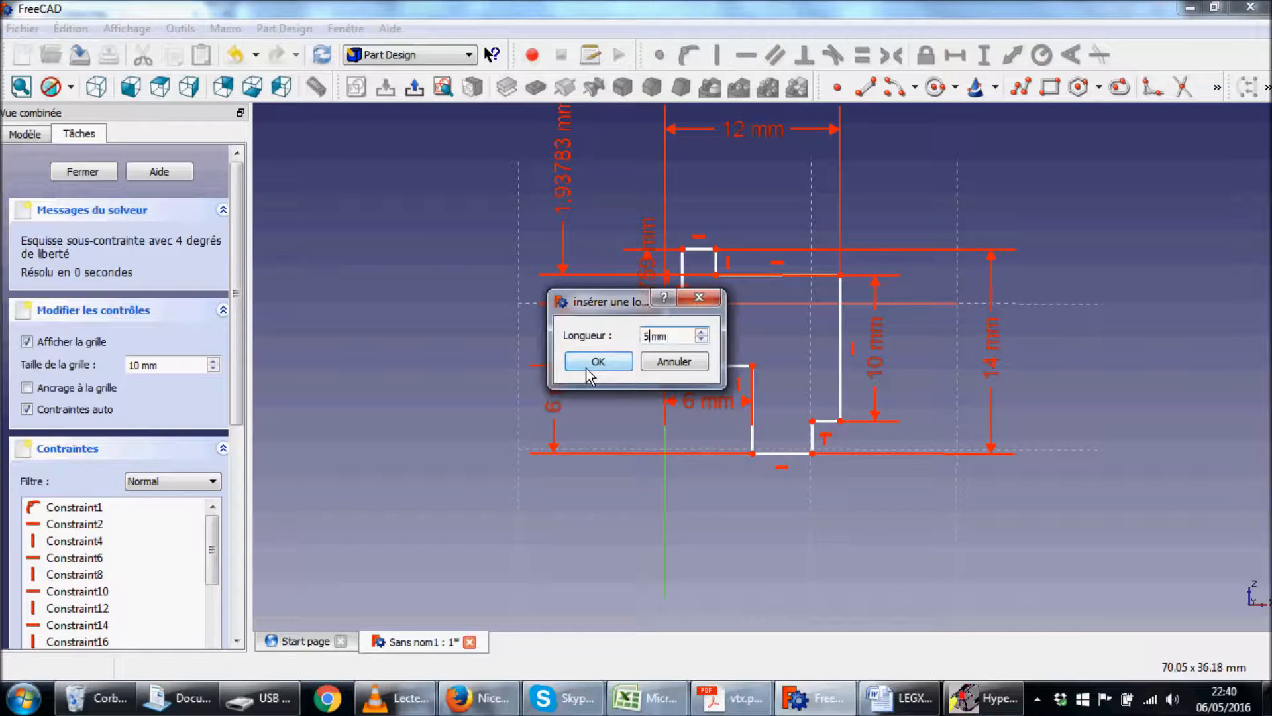
{"action": "left_click", "coordinate": [590, 363]}
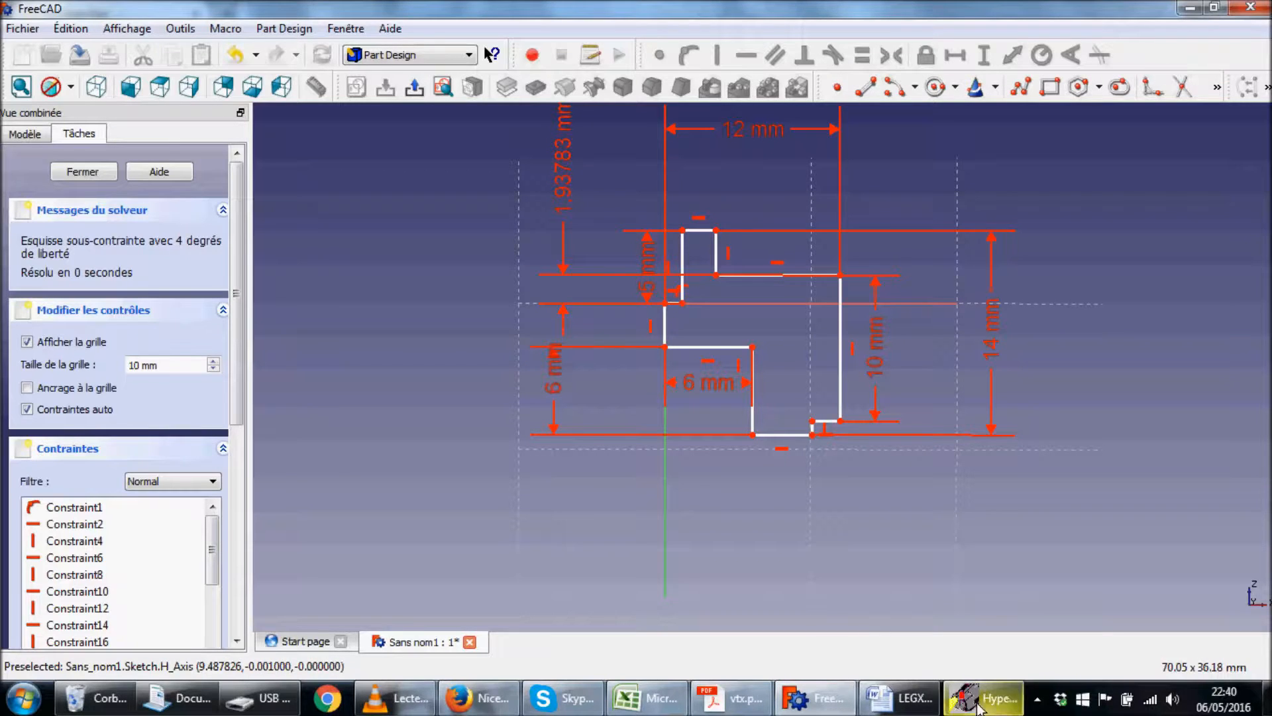
Consult the Word drawing, try to constrain the base's outer corner horizontally from the bore ceiling's axis point, and undo the constraint.
{"action": "left_click", "coordinate": [893, 706]}
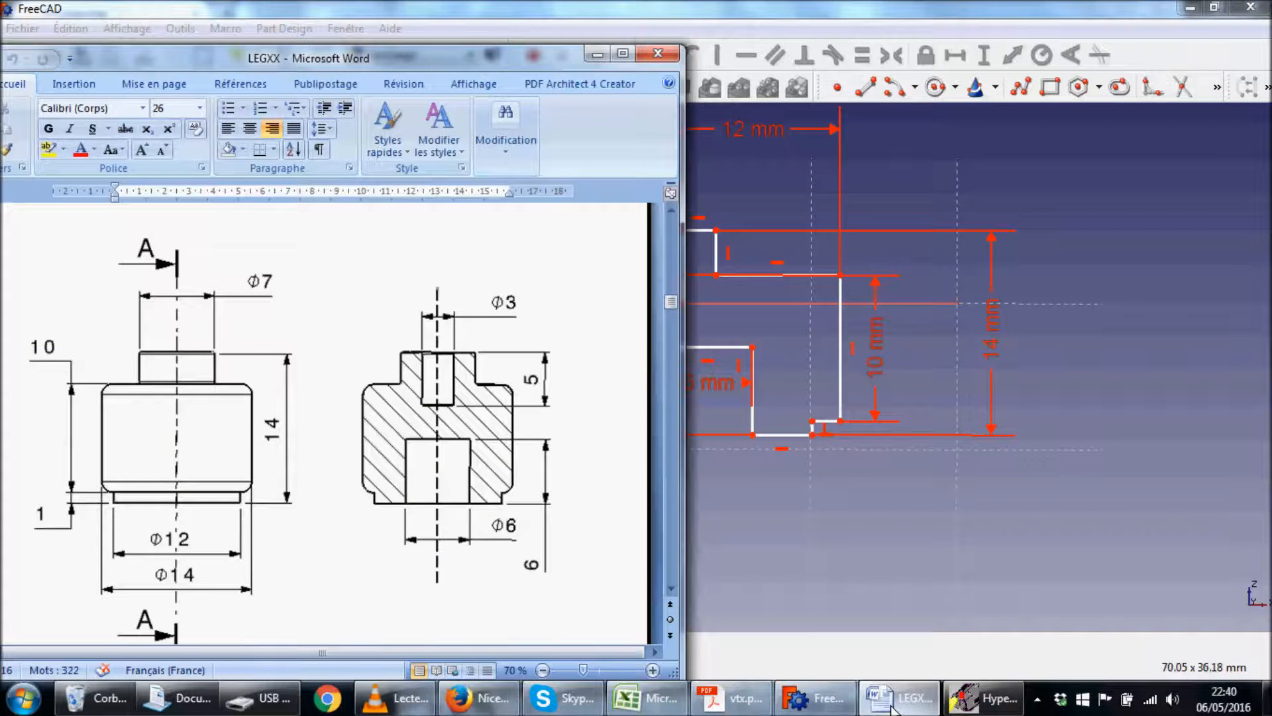
{"action": "left_click", "coordinate": [748, 498]}
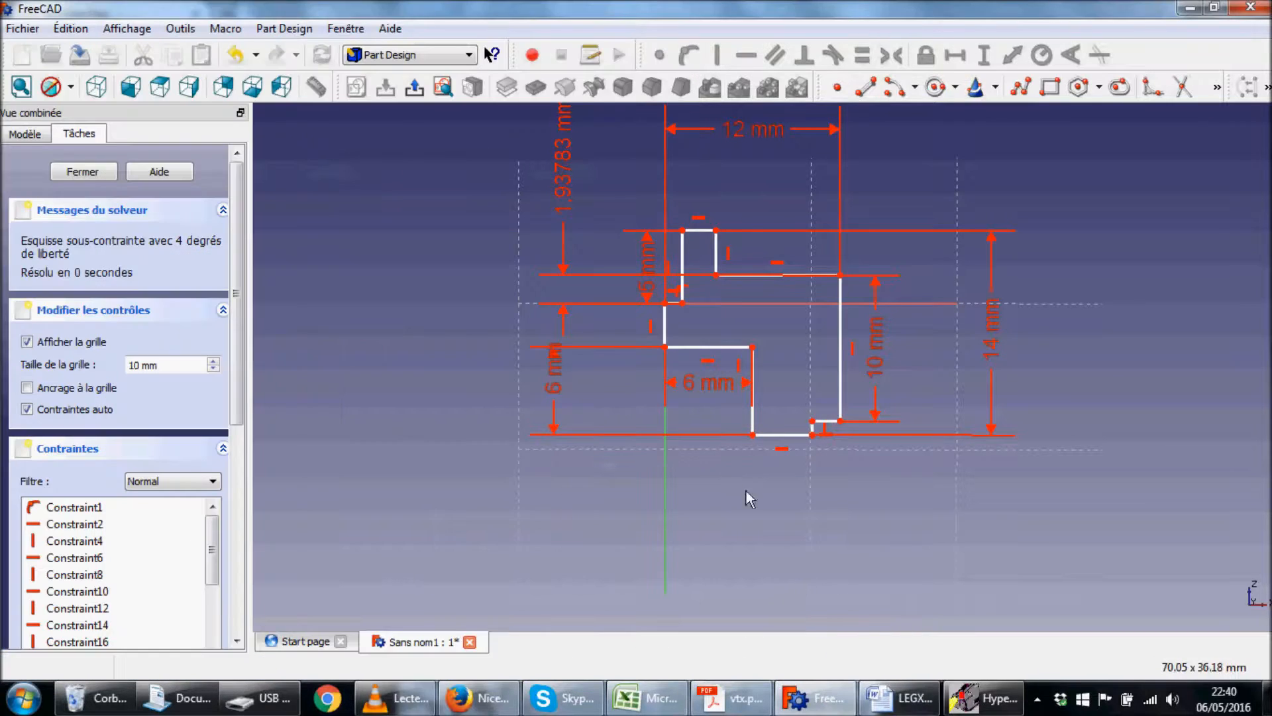
{"action": "left_click", "coordinate": [811, 436]}
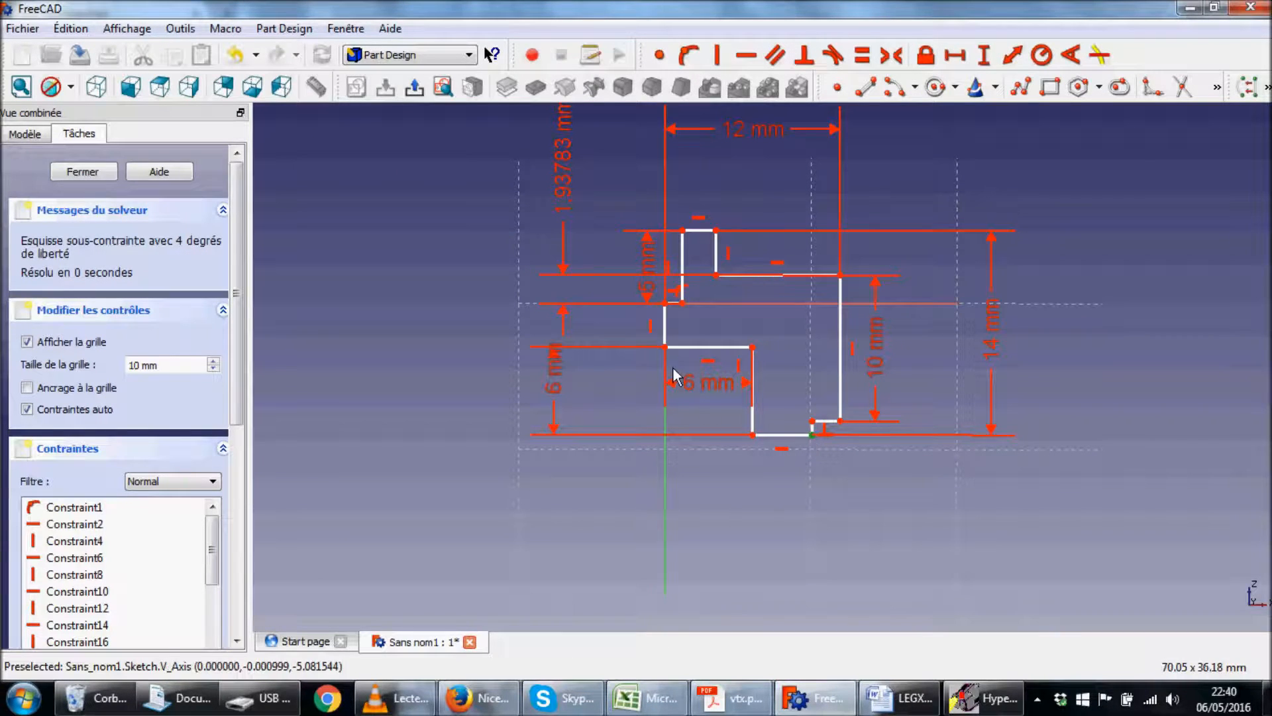
{"action": "left_click", "coordinate": [663, 349]}
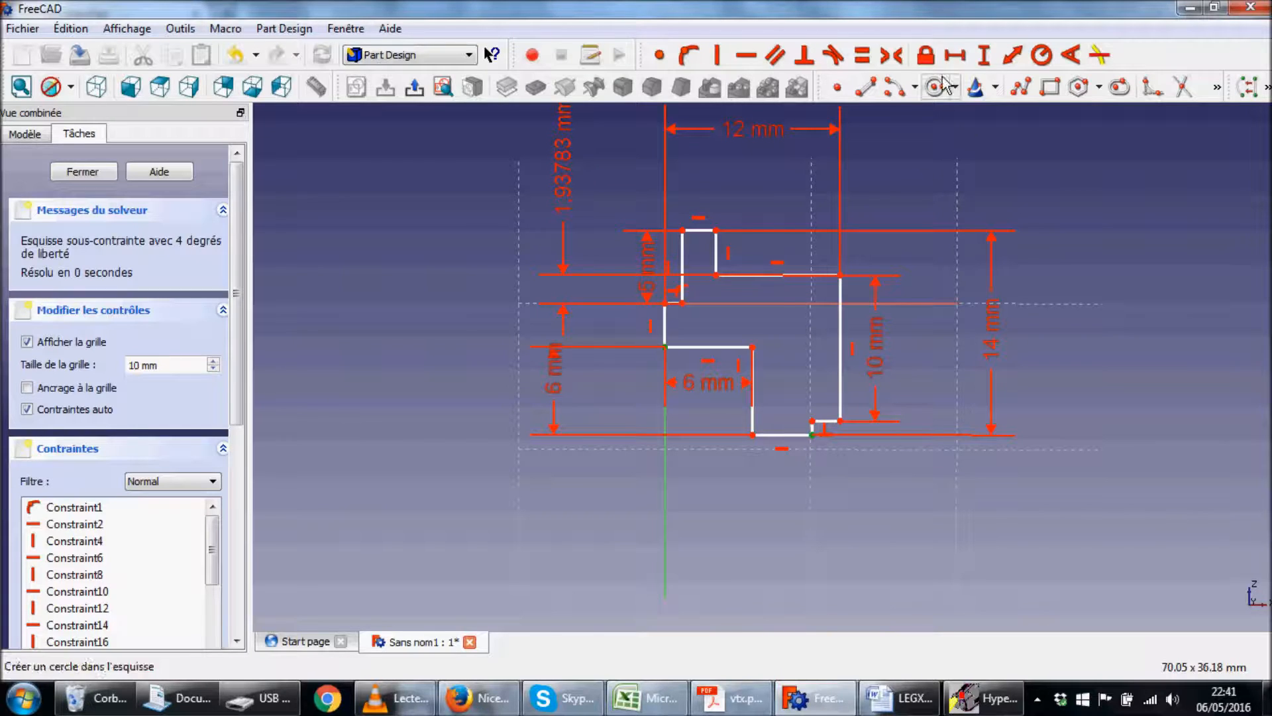
{"action": "left_click", "coordinate": [955, 56]}
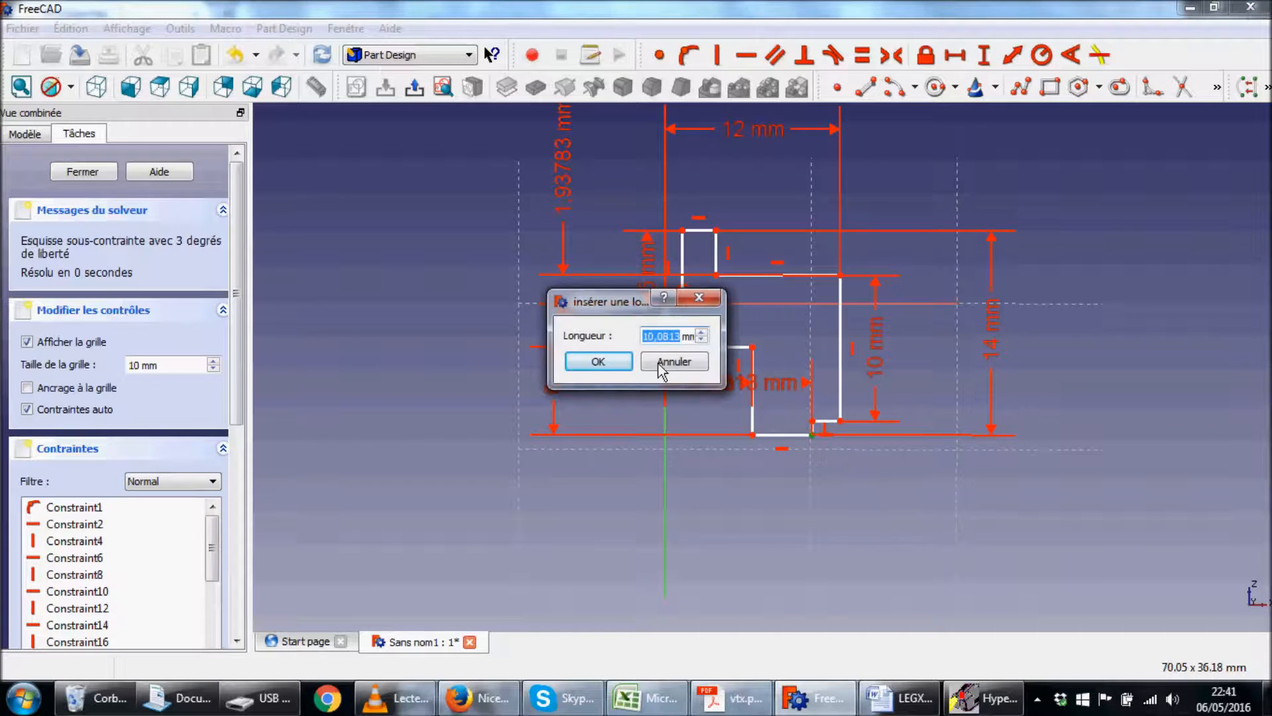
{"action": "type", "text": "12"}
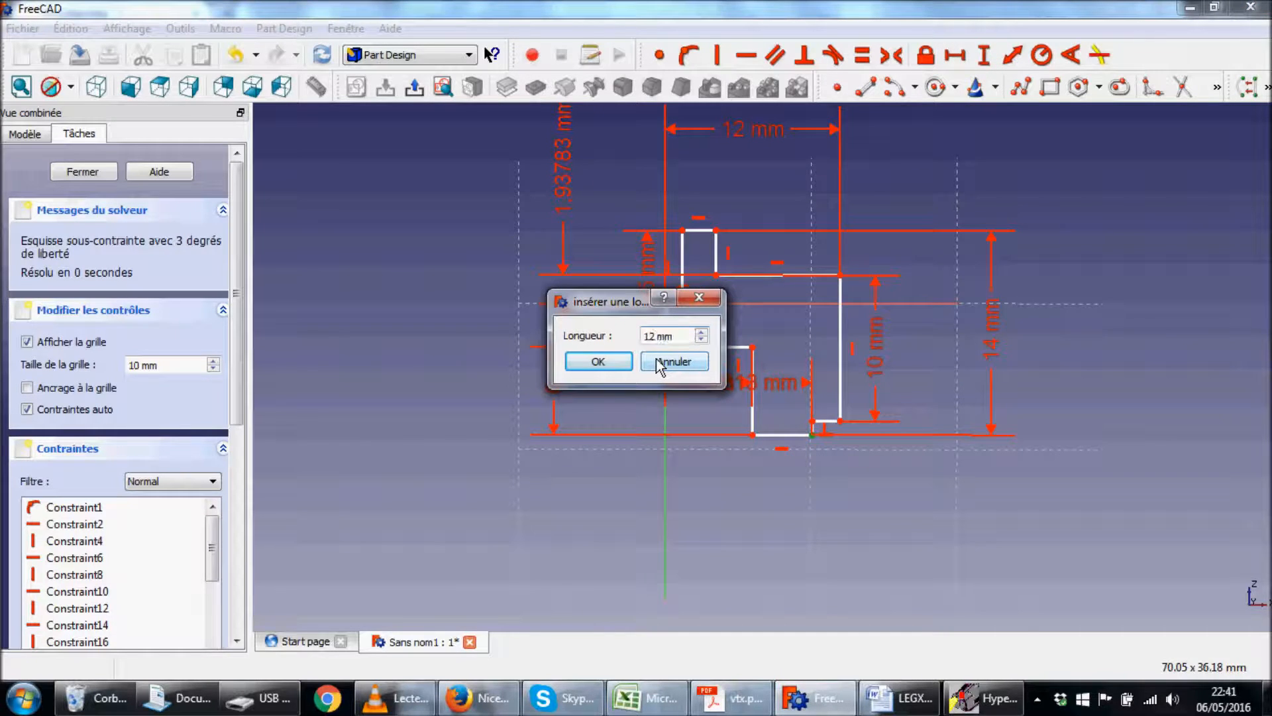
{"action": "key", "text": "BackSpace"}
{"action": "key", "text": "BackSpace"}
{"action": "left_click", "coordinate": [596, 361]}
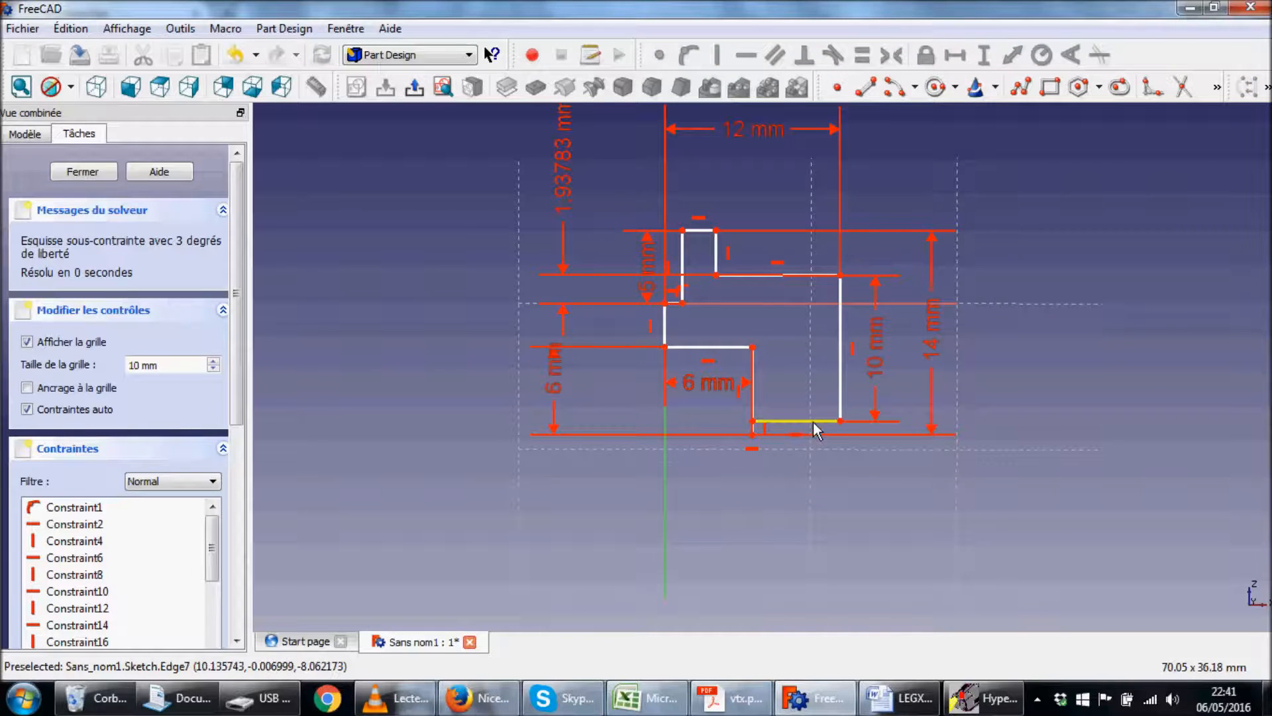
{"action": "key", "text": "ctrl+z"}
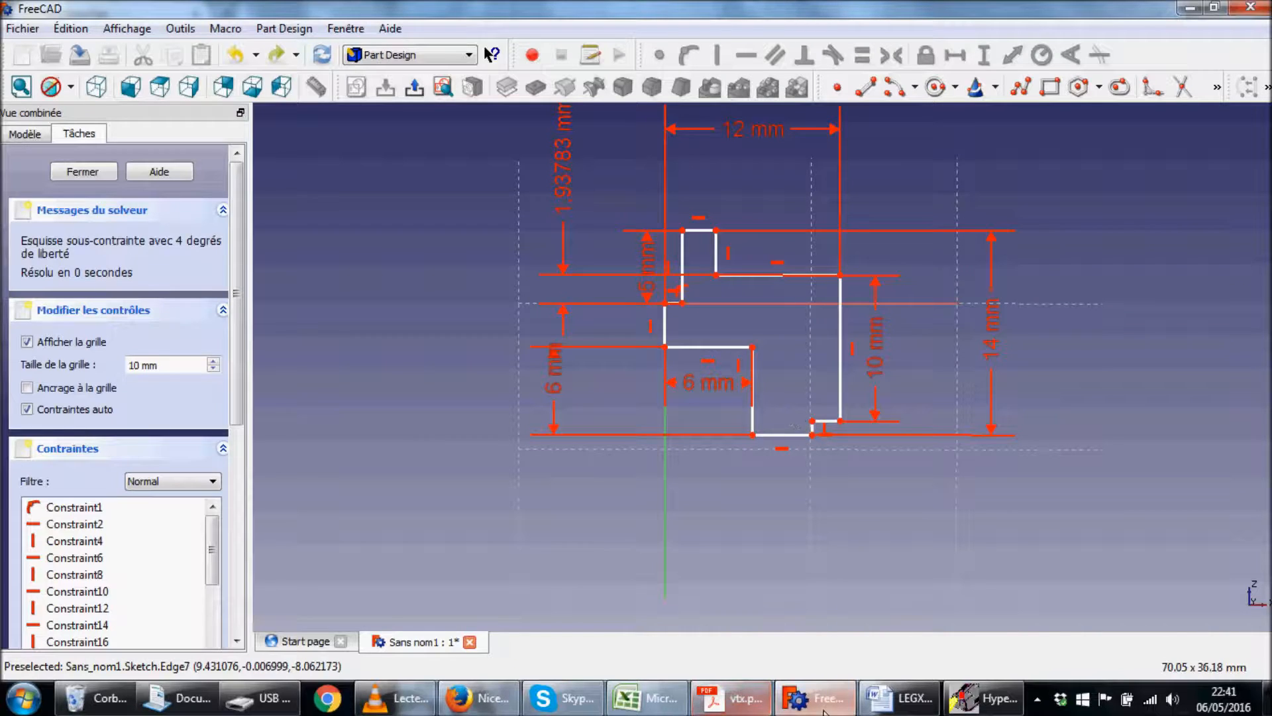
Check the bore diameter in the Word drawing and set the lower bore's horizontal dimension to the 3 mm radius.
{"action": "left_click", "coordinate": [911, 707]}
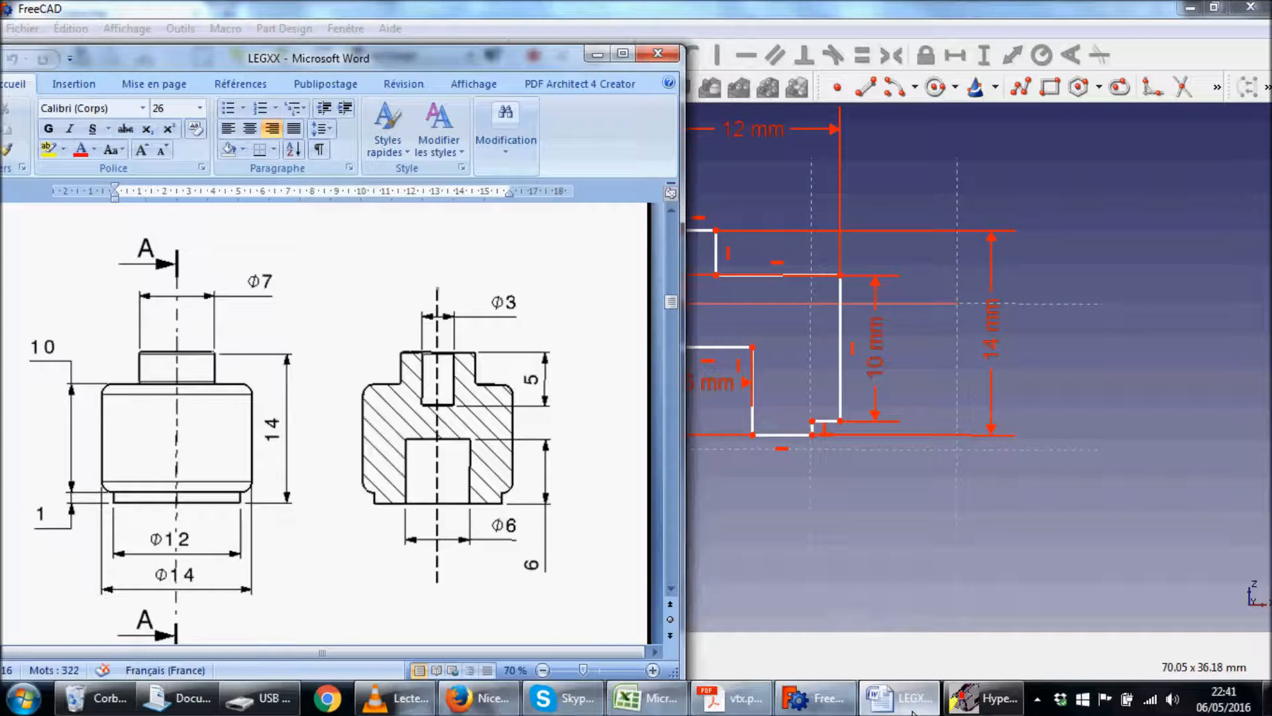
{"action": "left_click", "coordinate": [790, 483]}
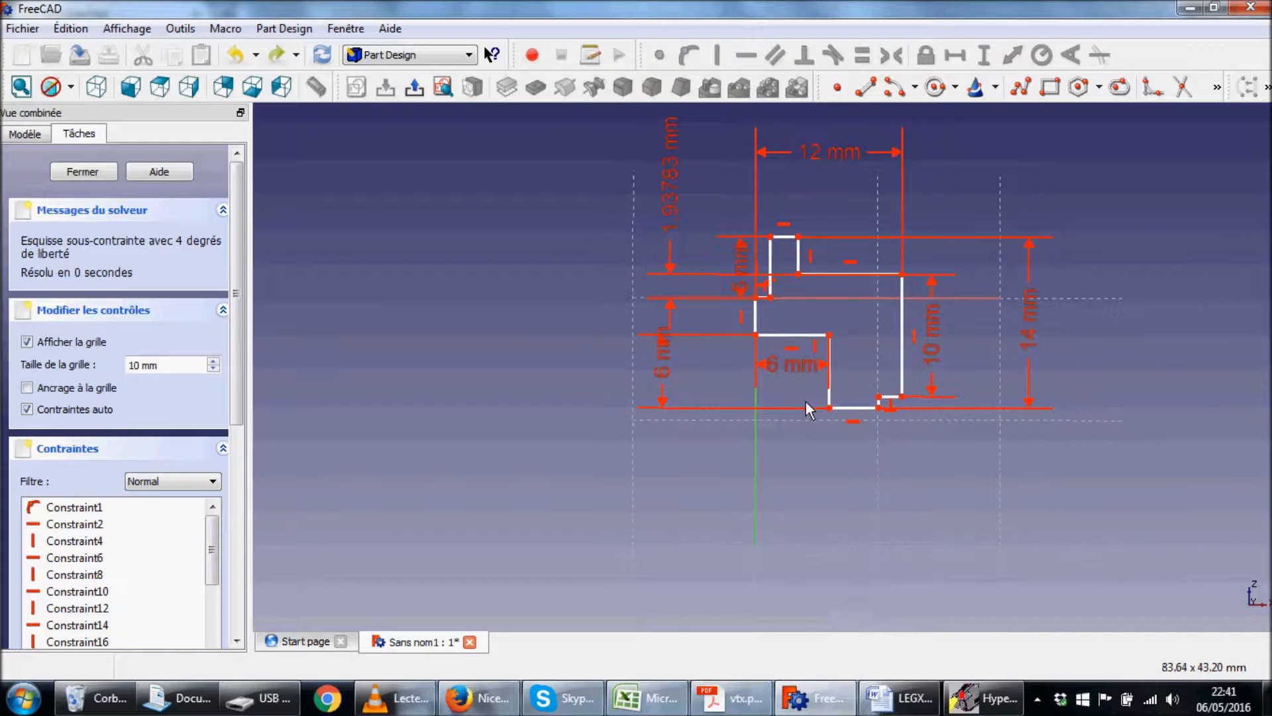
{"action": "double_click", "coordinate": [798, 366]}
{"action": "type", "text": "3"}
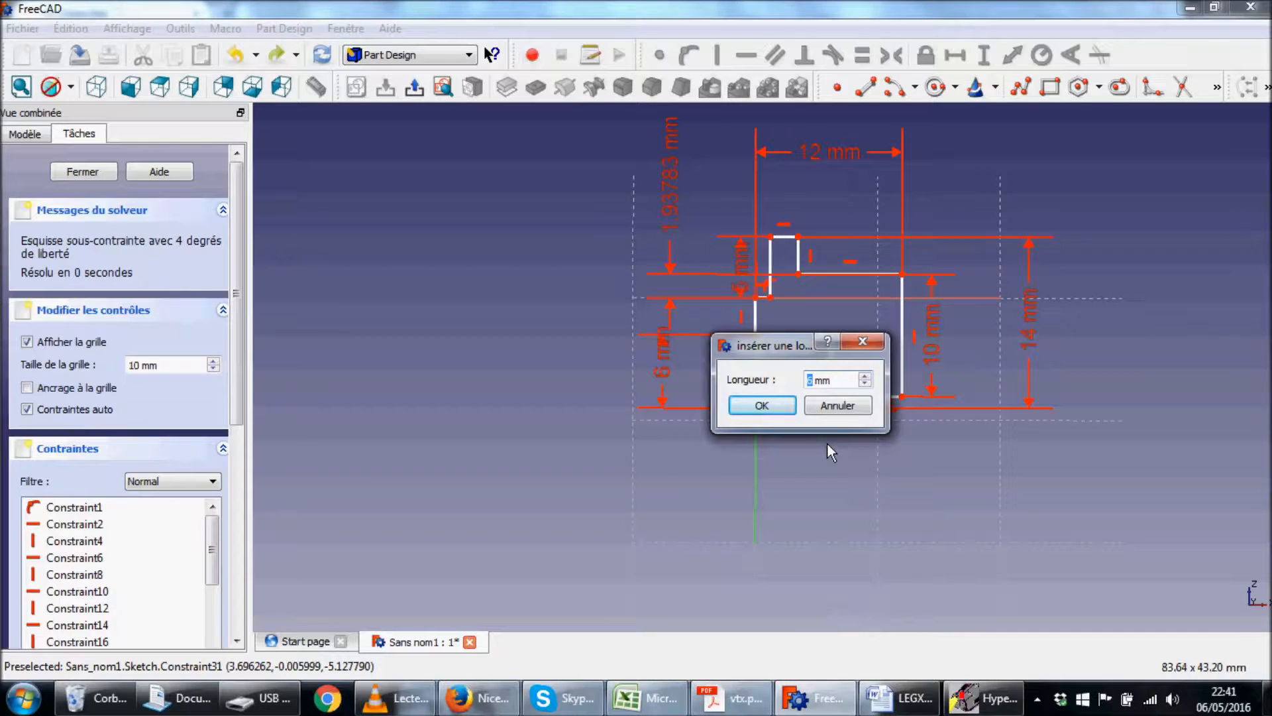
{"action": "left_click", "coordinate": [762, 405]}
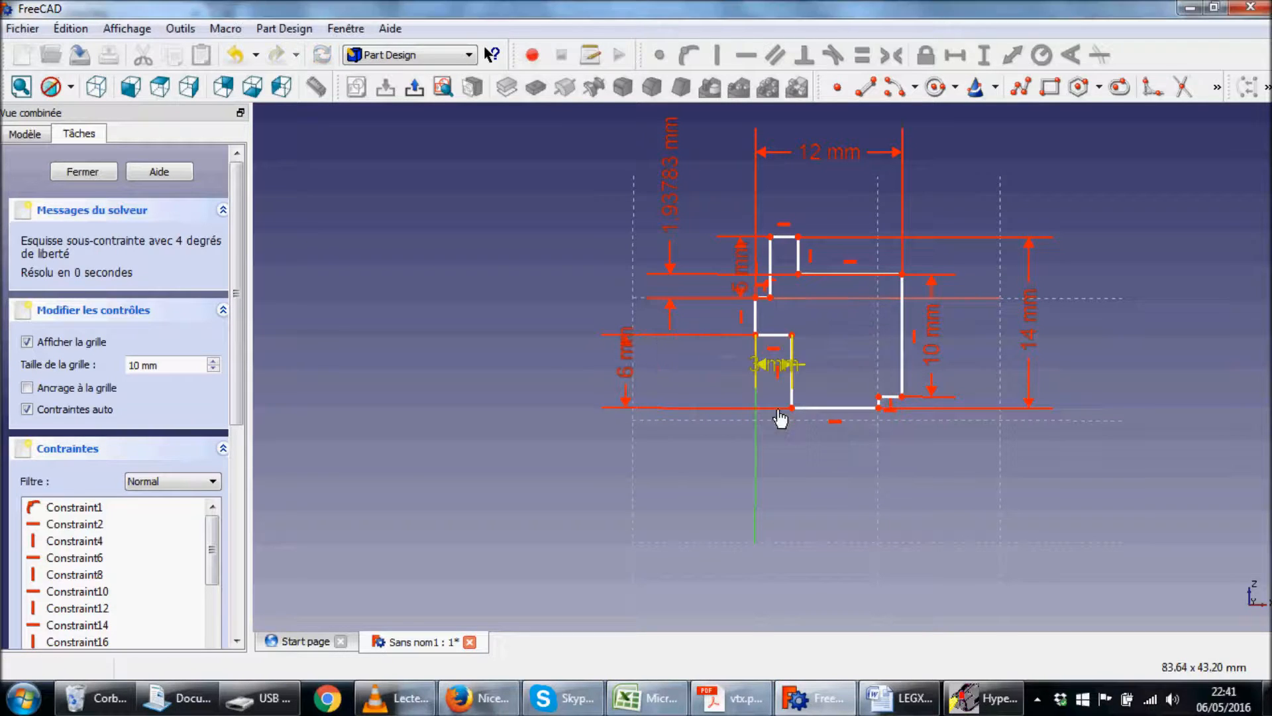
Constrain the base's lower outer corner to a horizontal distance of 6 mm from the profile's vertical axis edge.
{"action": "scroll", "coordinate": [958, 475], "scroll_direction": "up", "scroll_amount": 3}
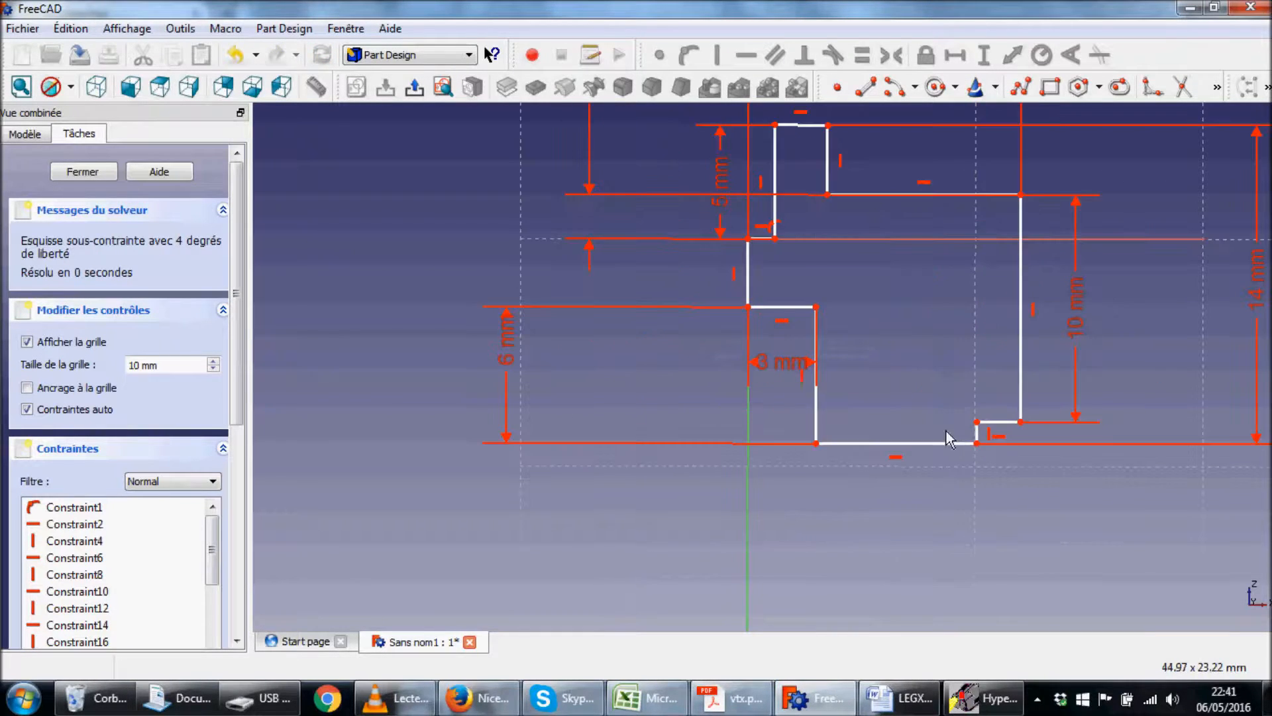
{"action": "scroll", "coordinate": [921, 310], "scroll_direction": "down", "scroll_amount": 1}
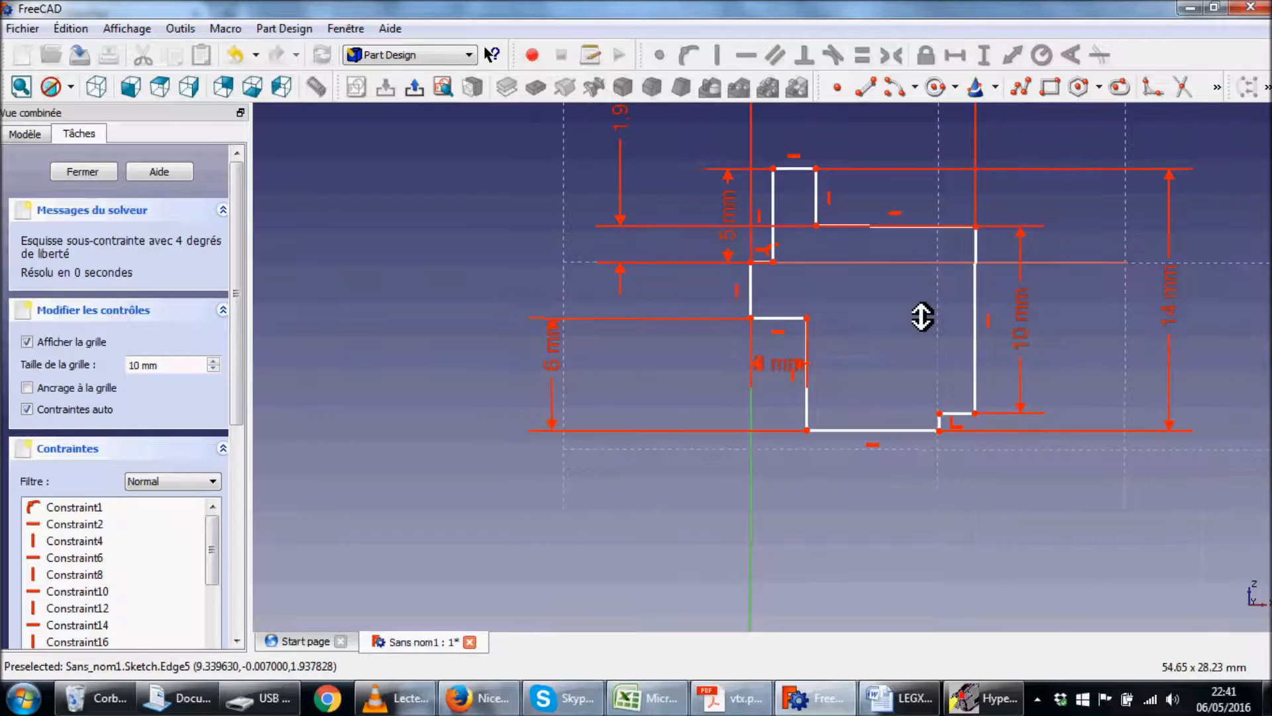
{"action": "left_click", "coordinate": [939, 432]}
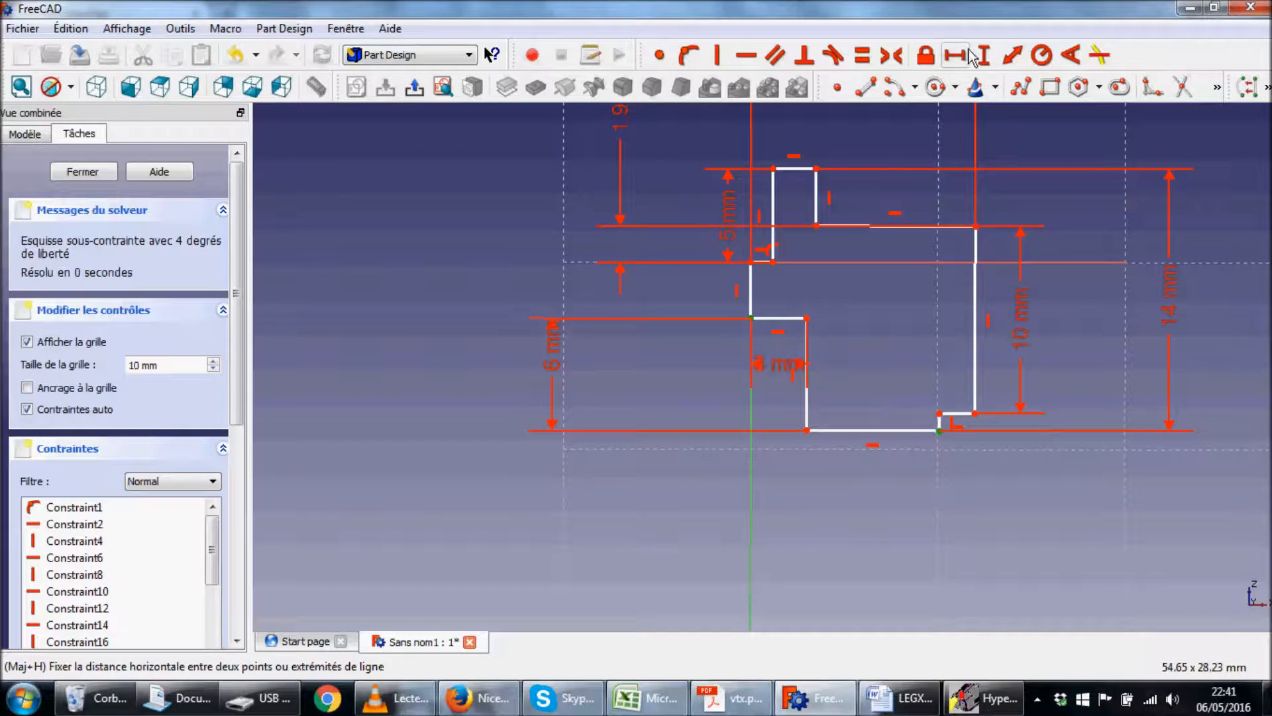
{"action": "left_click", "coordinate": [955, 55]}
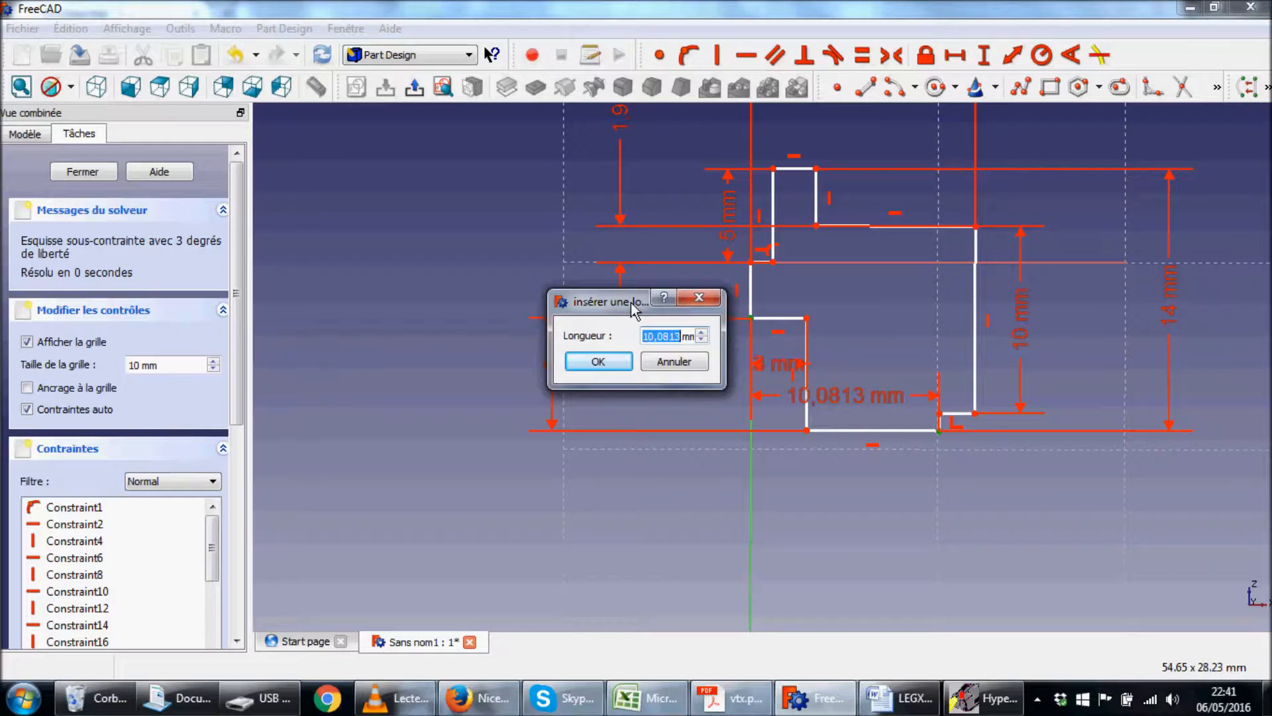
{"action": "type", "text": "6"}
{"action": "left_click", "coordinate": [600, 362]}
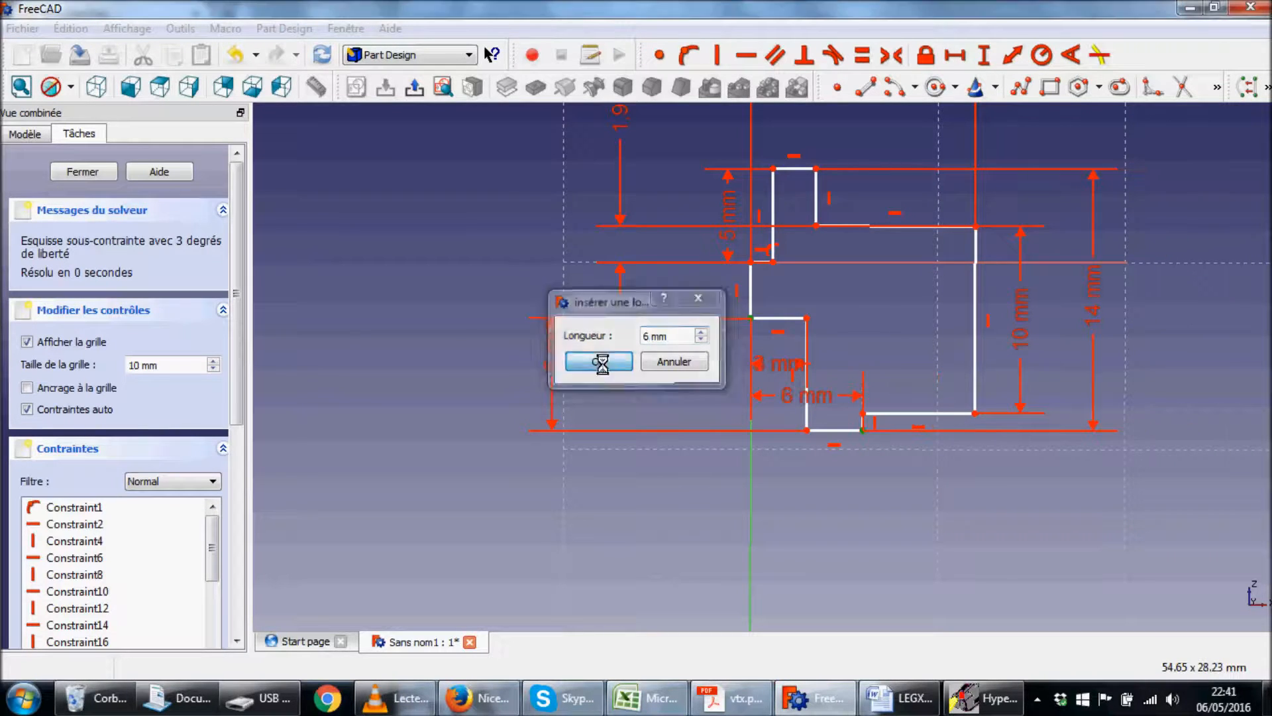
Reposition the 6 mm and 3 mm horizontal dimensions below the profile so they can be read clearly.
{"action": "left_click_drag", "start_coordinate": [833, 397], "coordinate": [822, 520]}
{"action": "middle_click_drag", "start_coordinate": [930, 324], "coordinate": [813, 398]}
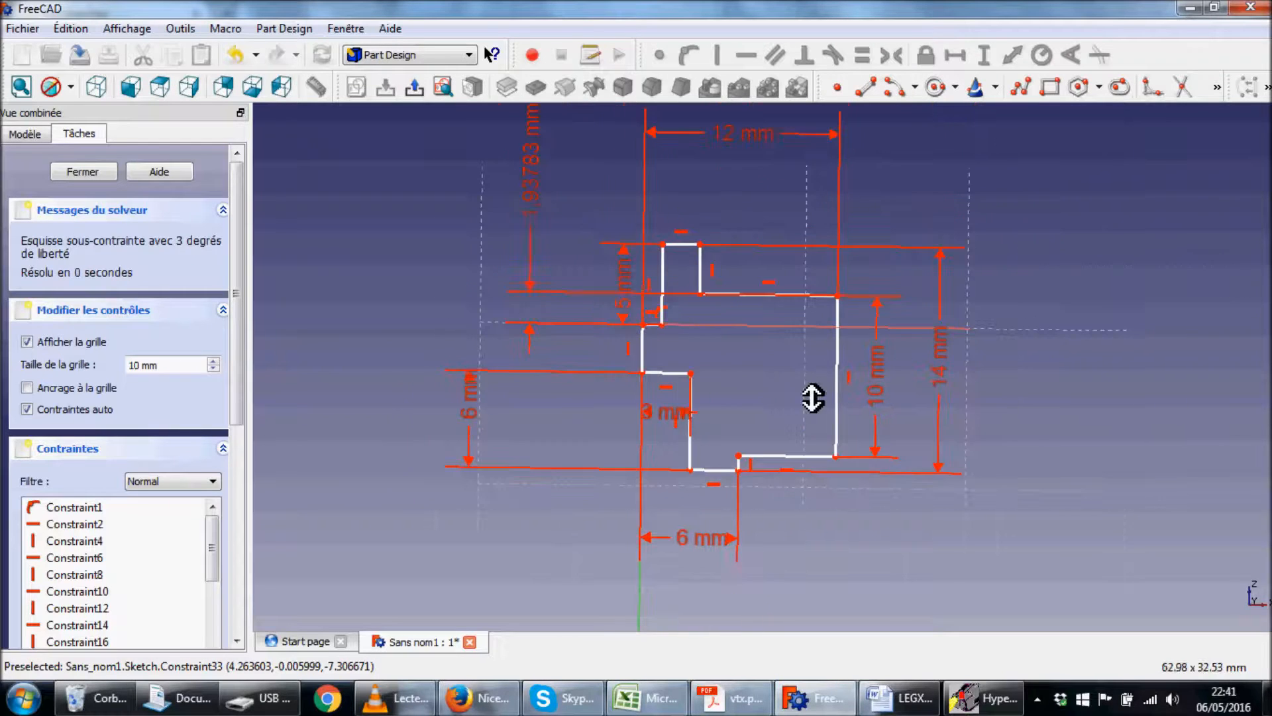
{"action": "mouse_move", "coordinate": [661, 413]}
{"action": "left_mouse_down"}
{"action": "mouse_move", "coordinate": [655, 498]}
{"action": "mouse_move", "coordinate": [616, 508]}
{"action": "left_mouse_up"}
{"action": "scroll", "coordinate": [946, 416], "scroll_direction": "down", "scroll_amount": 1}
{"action": "scroll", "coordinate": [774, 343], "scroll_direction": "down", "scroll_amount": 1}
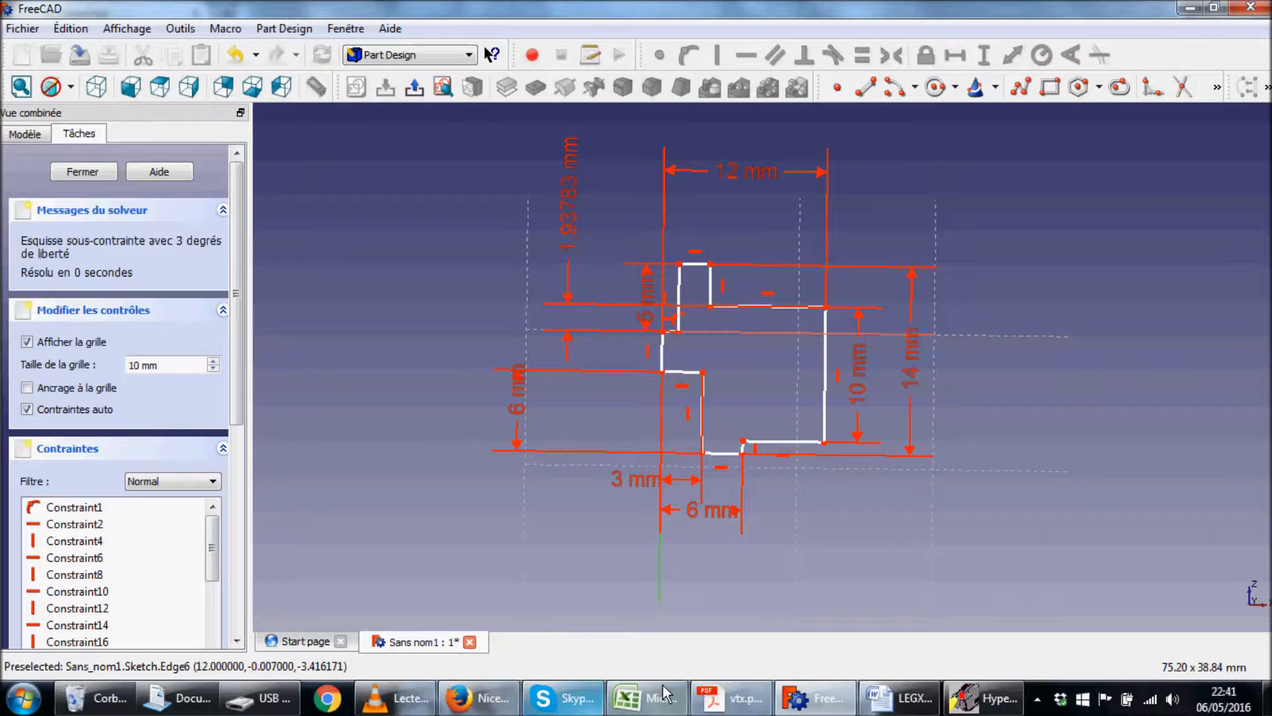
Check the neck diameter in the Word drawing, constrain the neck's outer corner 3.5 mm horizontally from the axis, and move that dimension clear.
{"action": "left_click", "coordinate": [905, 702]}
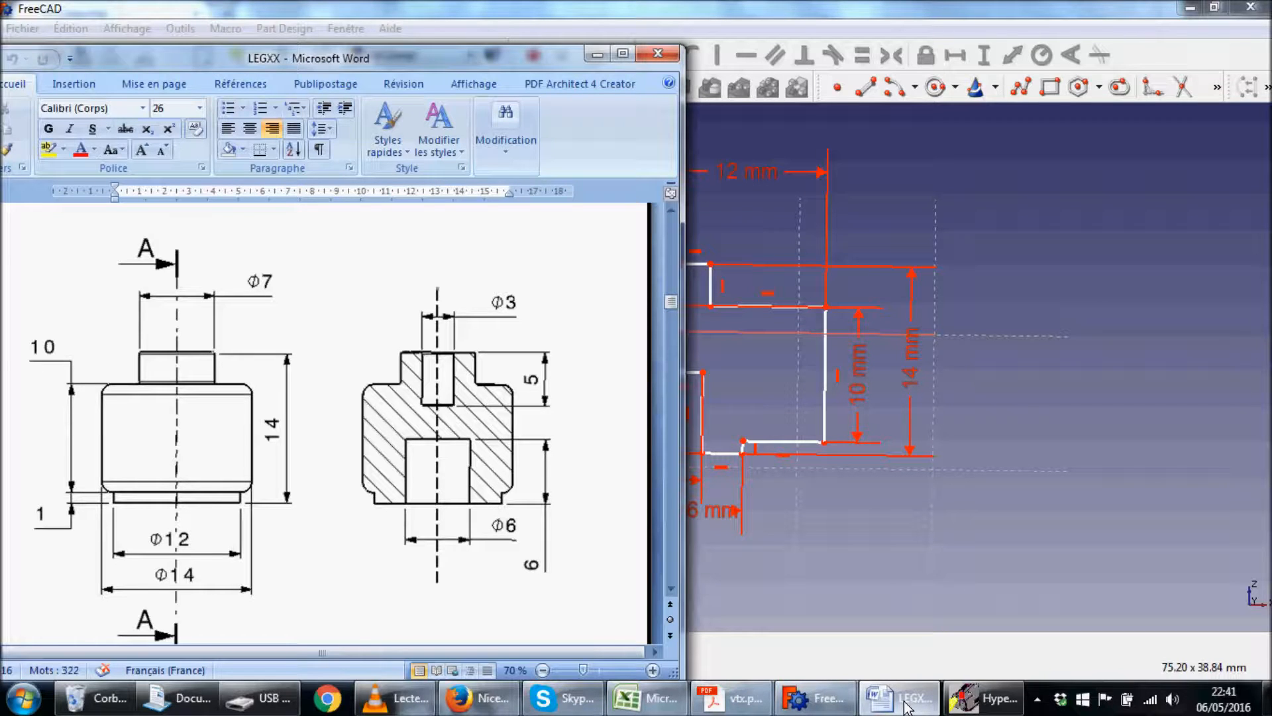
{"action": "left_click", "coordinate": [905, 702]}
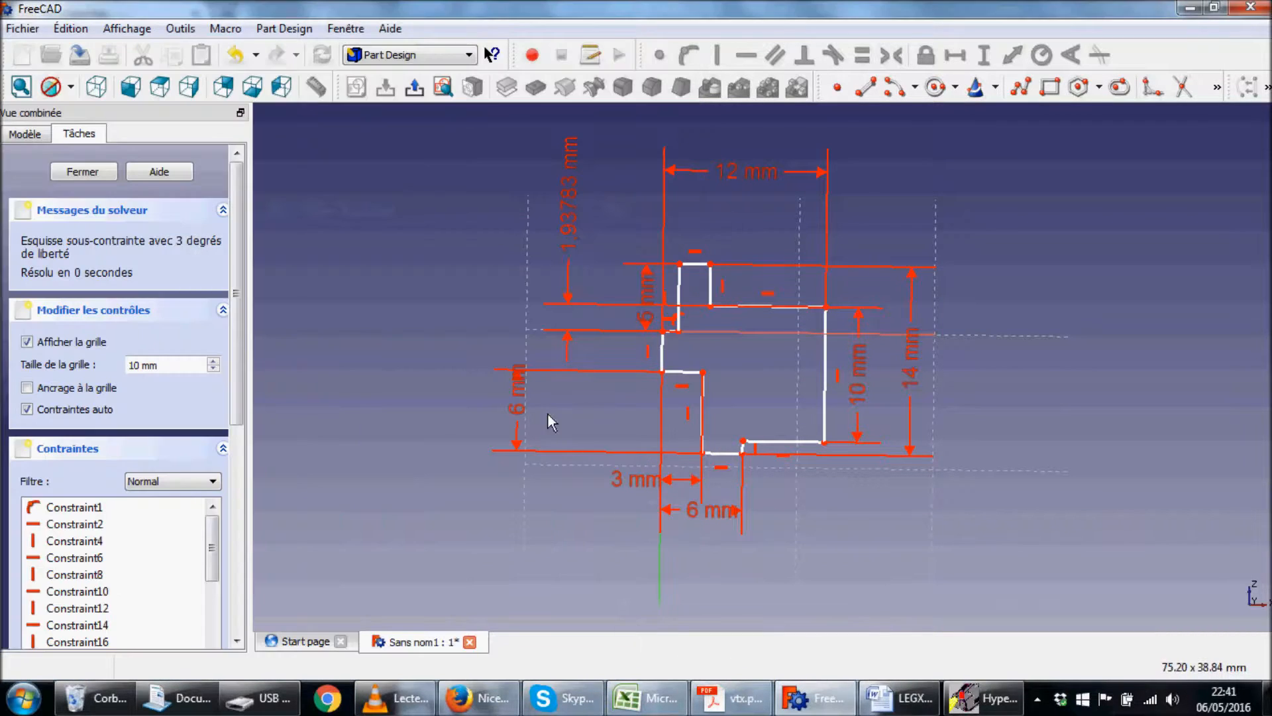
{"action": "scroll", "coordinate": [707, 369], "scroll_direction": "up", "scroll_amount": 3}
{"action": "scroll", "coordinate": [789, 358], "scroll_direction": "down", "scroll_amount": 3}
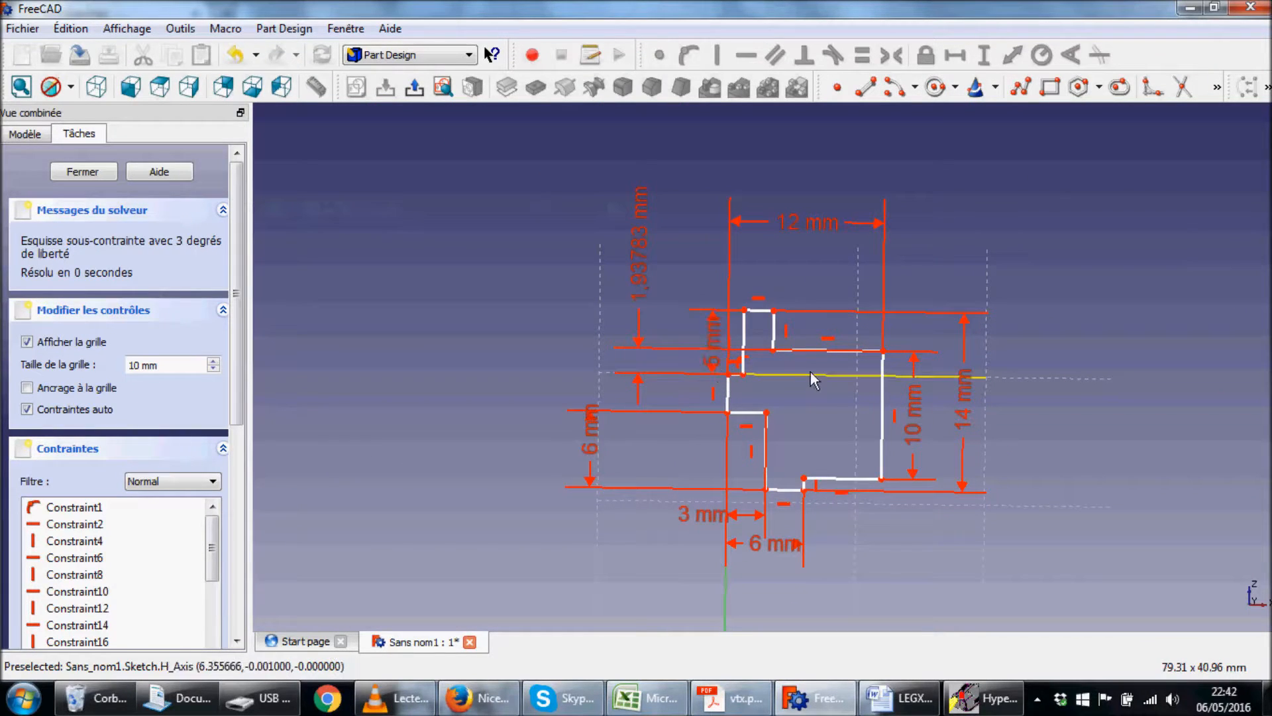
{"action": "left_click", "coordinate": [774, 310]}
{"action": "left_click", "coordinate": [728, 375]}
{"action": "left_click", "coordinate": [955, 55]}
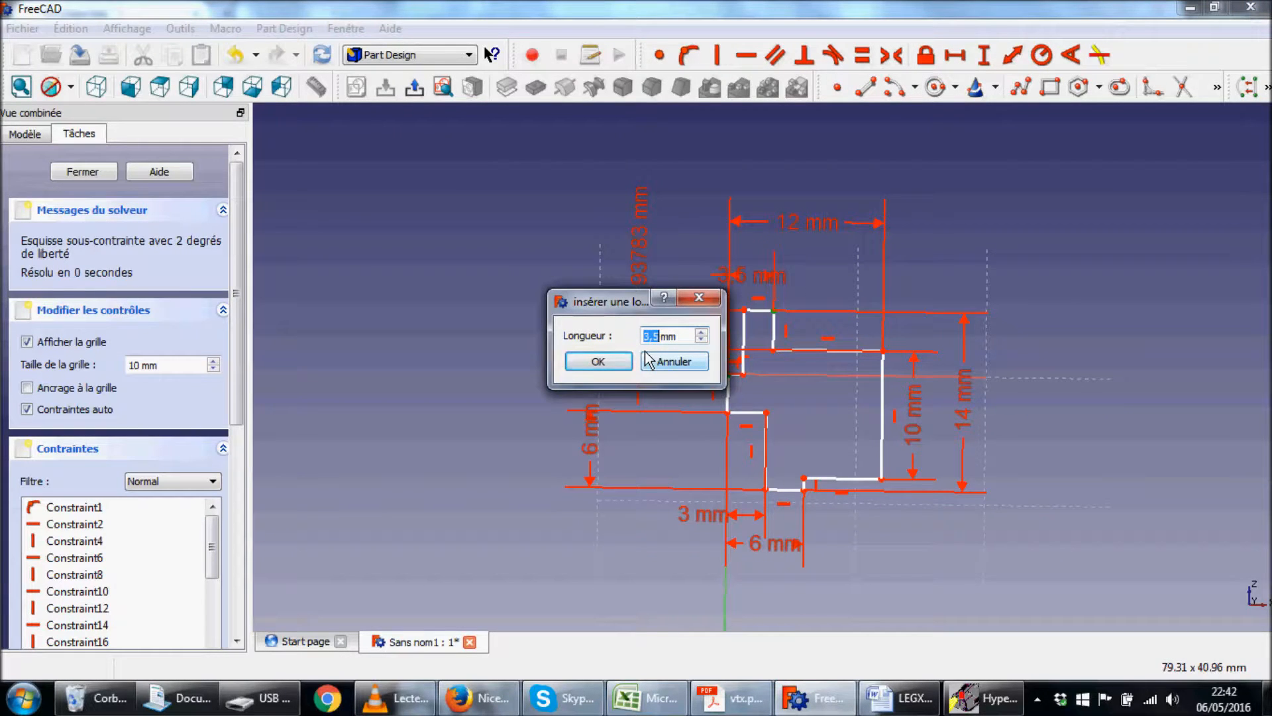
{"action": "left_click", "coordinate": [606, 366]}
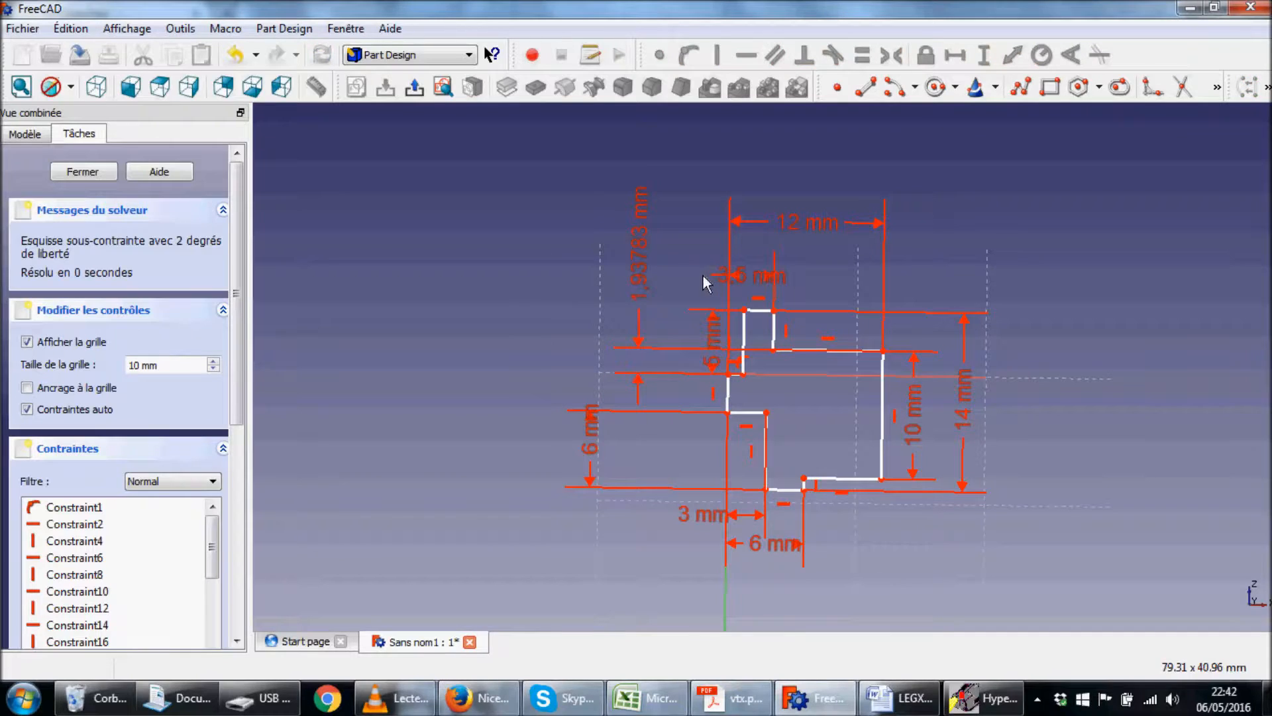
{"action": "left_click_drag", "start_coordinate": [746, 275], "coordinate": [762, 252]}
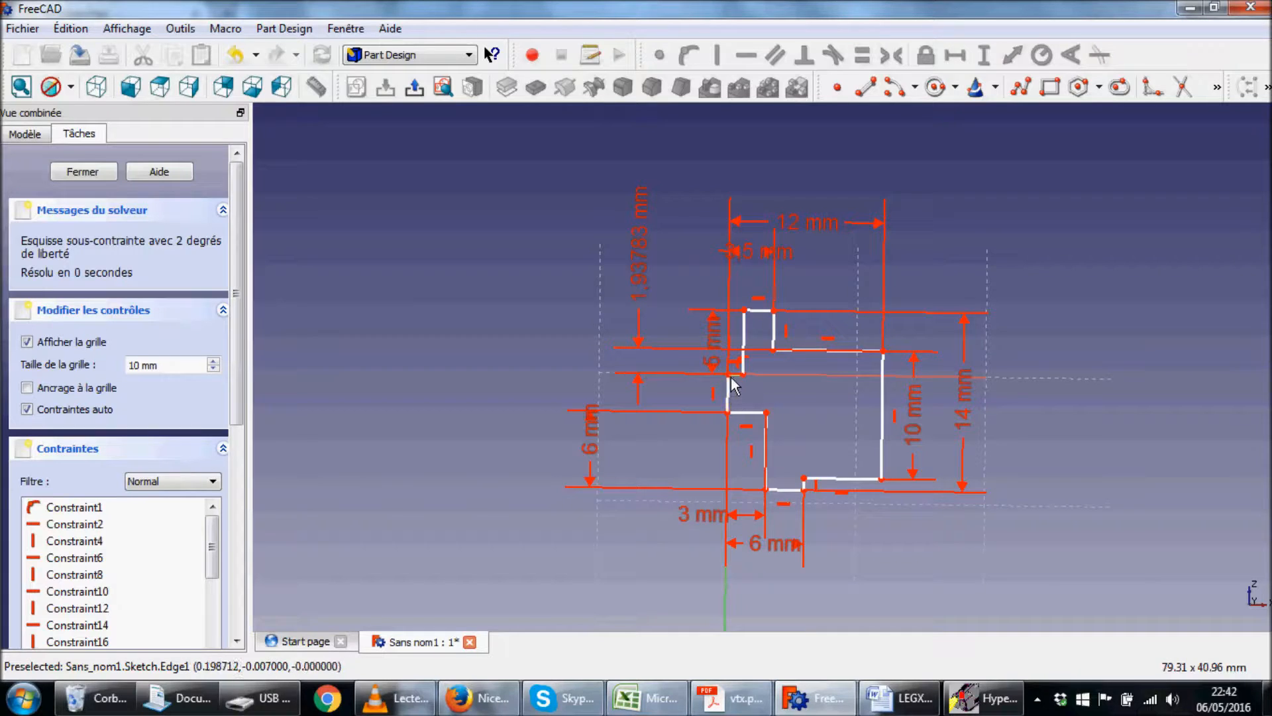
Consult the Word drawing and delete the vertical dimension between the body's shoulder and the sketch's horizontal axis.
{"action": "scroll", "coordinate": [1050, 490], "scroll_direction": "up", "scroll_amount": 4}
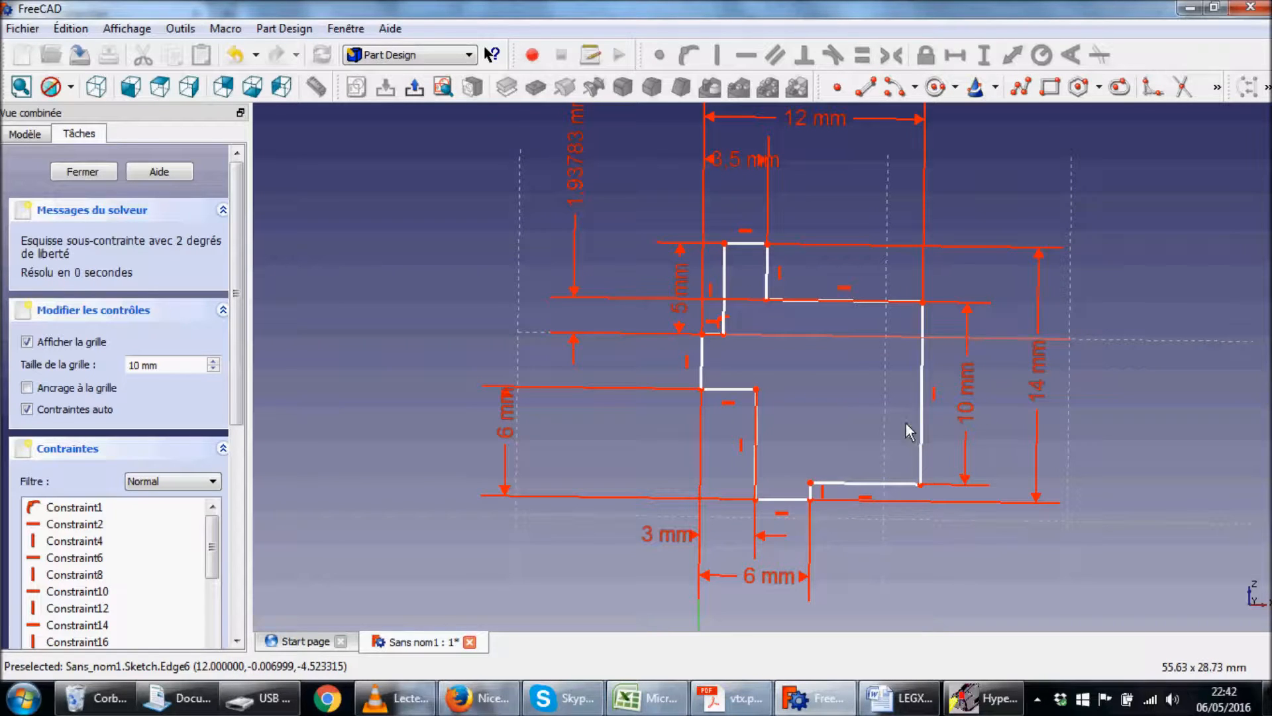
{"action": "scroll", "coordinate": [911, 437], "scroll_direction": "down", "scroll_amount": 3}
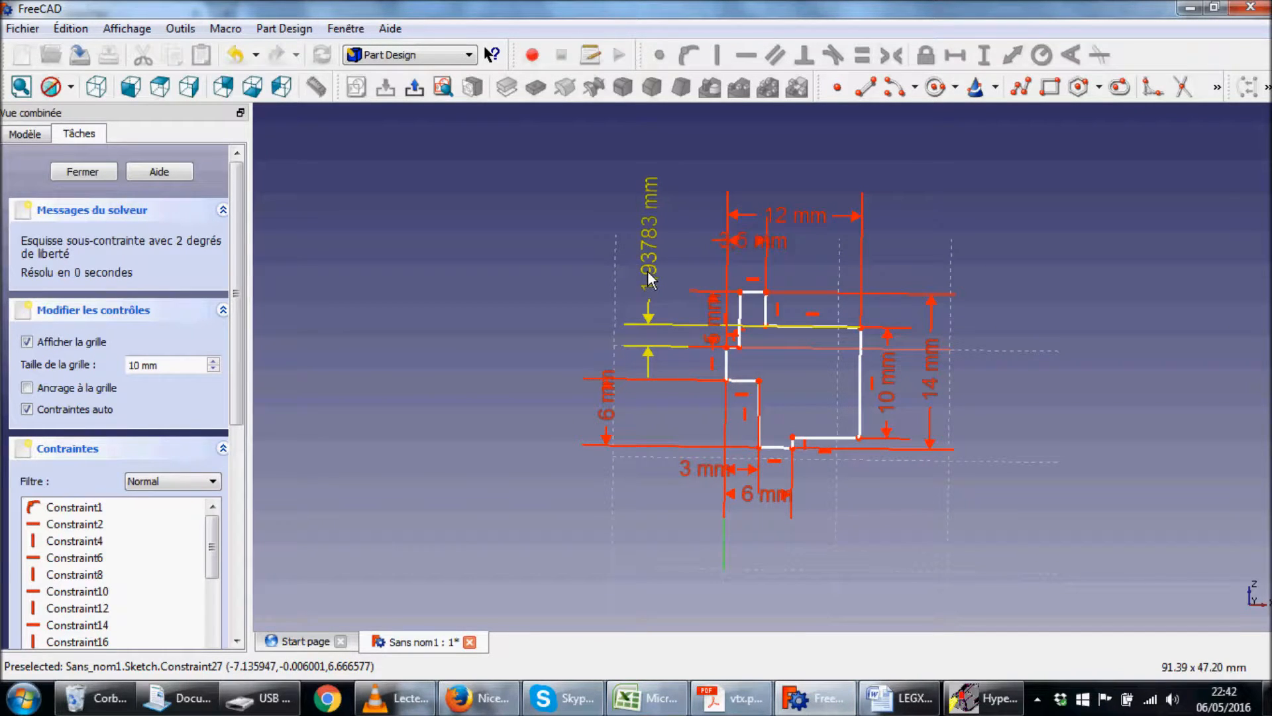
{"action": "left_click", "coordinate": [879, 705]}
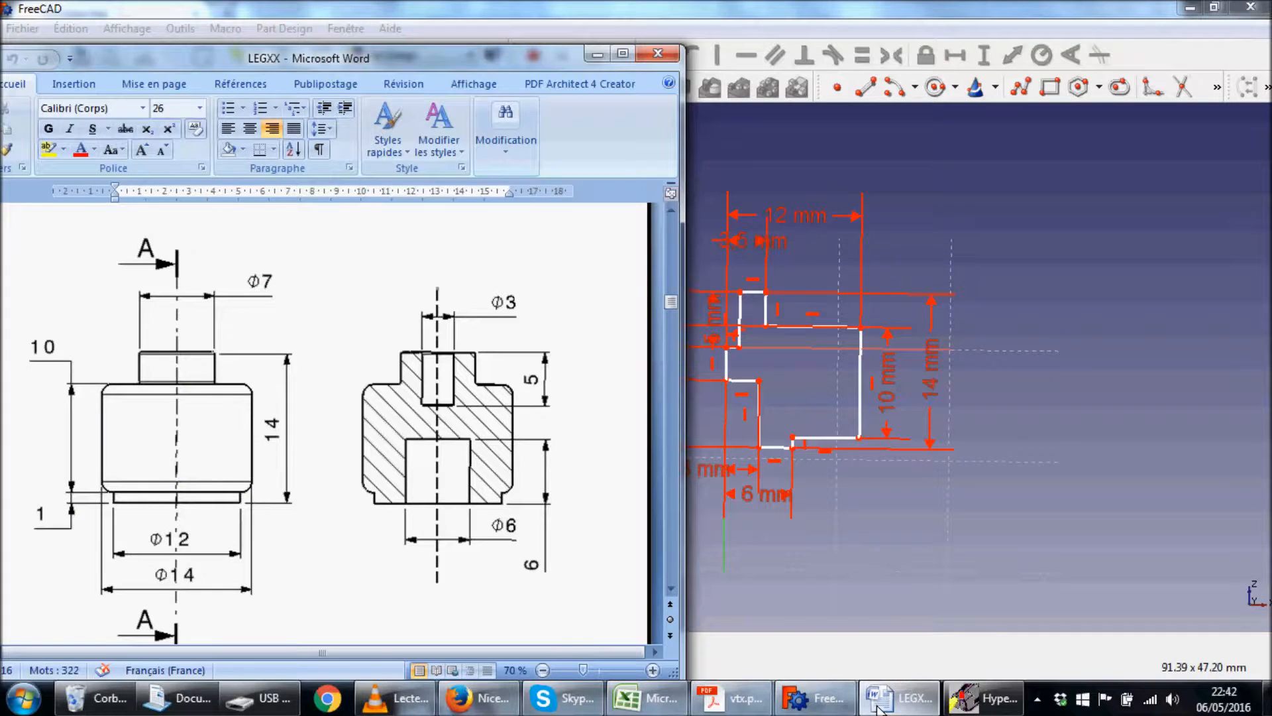
{"action": "left_click", "coordinate": [880, 703]}
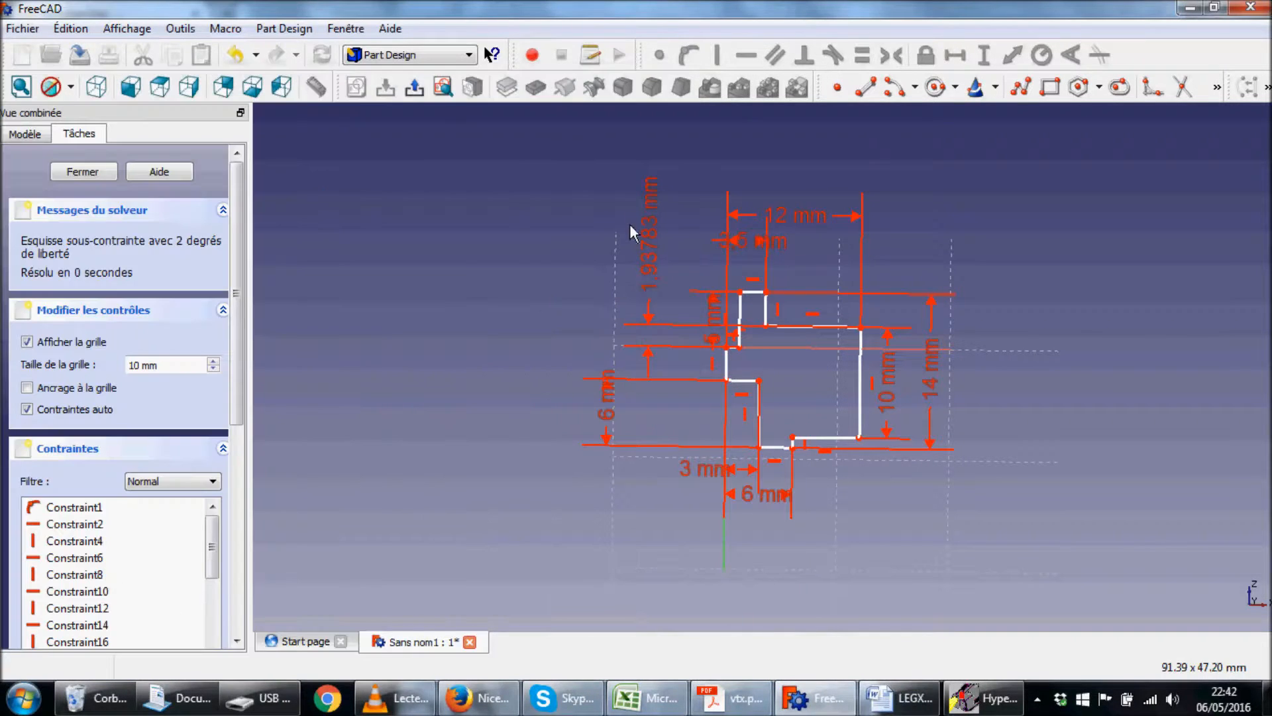
{"action": "left_click", "coordinate": [651, 243]}
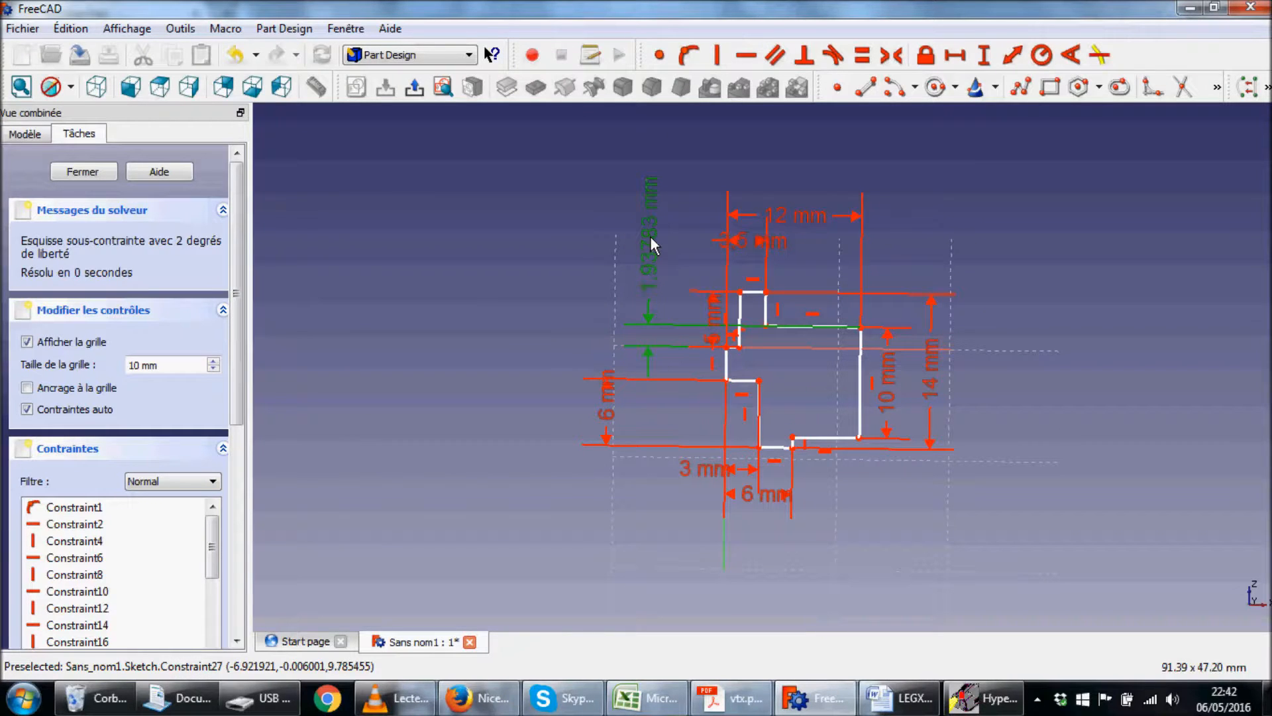
{"action": "key", "text": "Delete"}
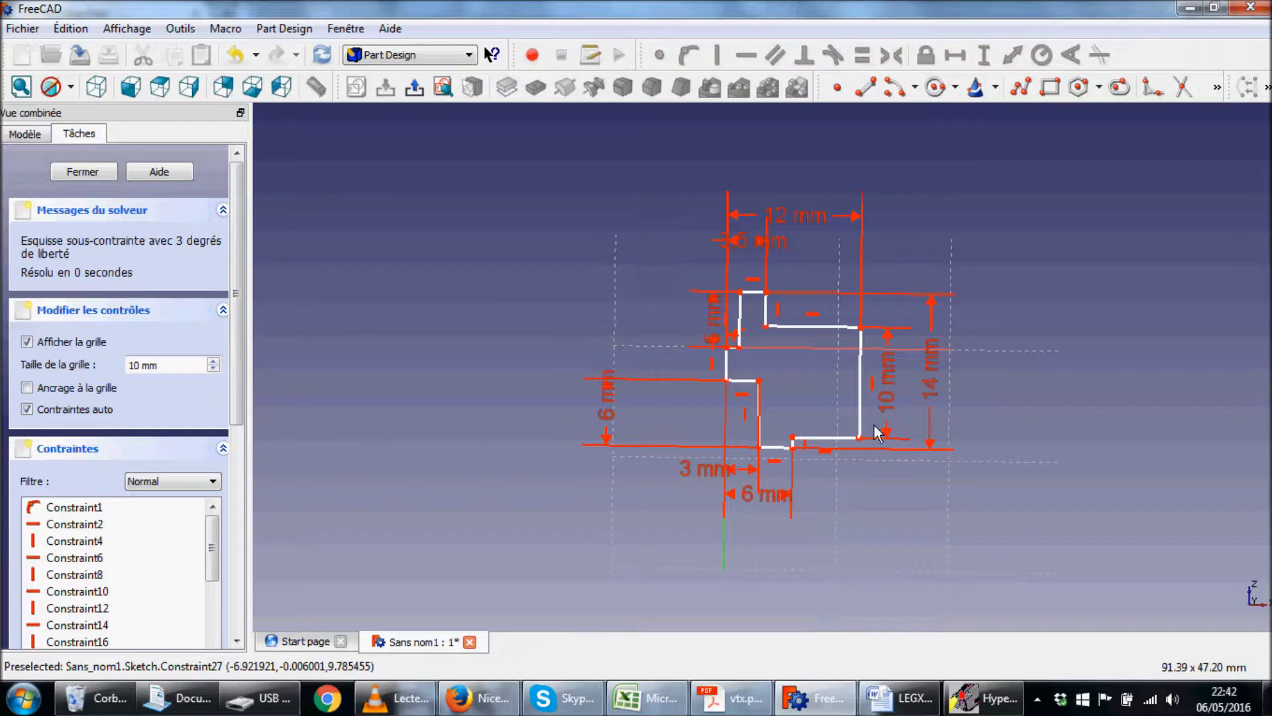
{"action": "scroll", "coordinate": [917, 488], "scroll_direction": "up", "scroll_amount": 3}
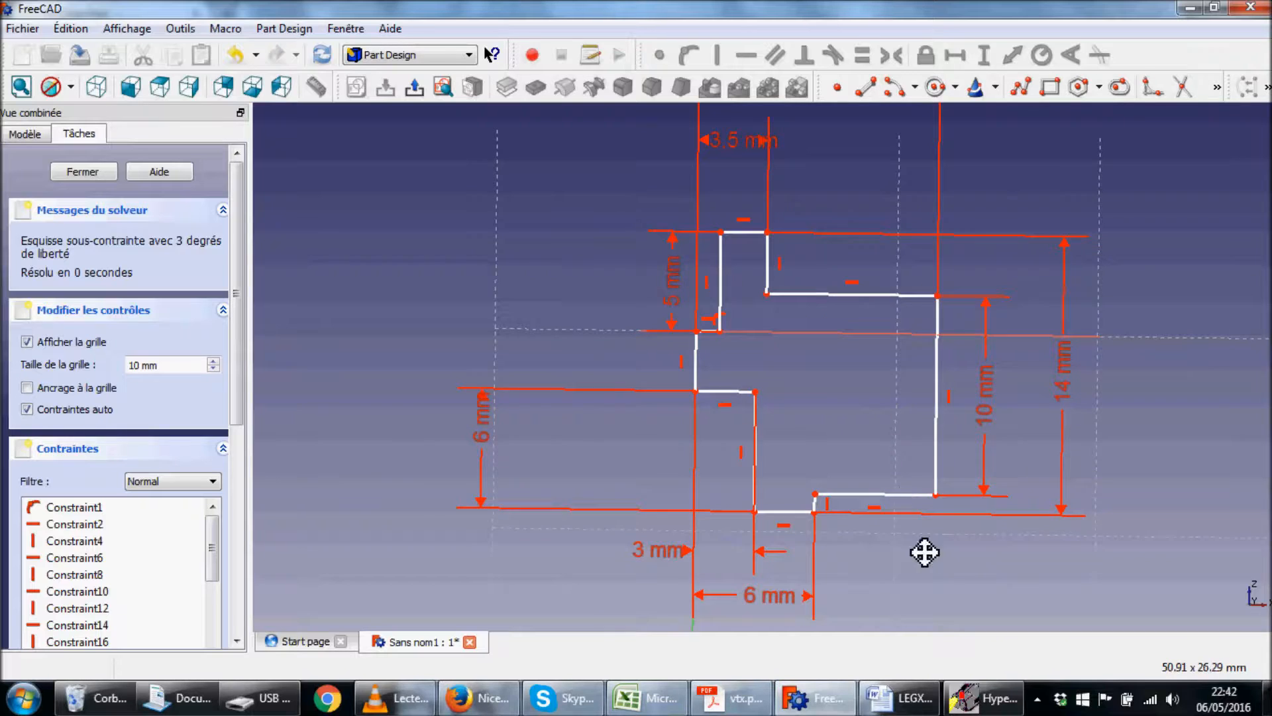
{"action": "scroll", "coordinate": [924, 546], "scroll_direction": "down", "scroll_amount": 1}
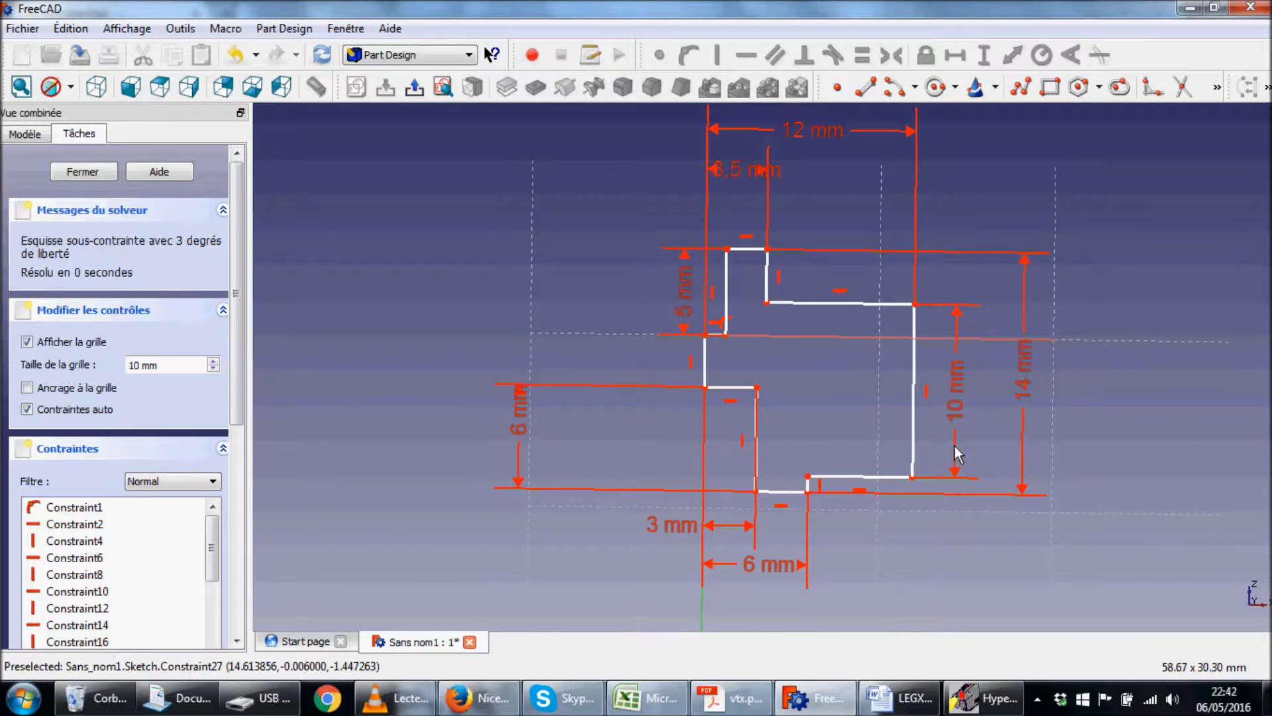
{"action": "left_click_drag", "start_coordinate": [705, 358], "coordinate": [730, 361]}
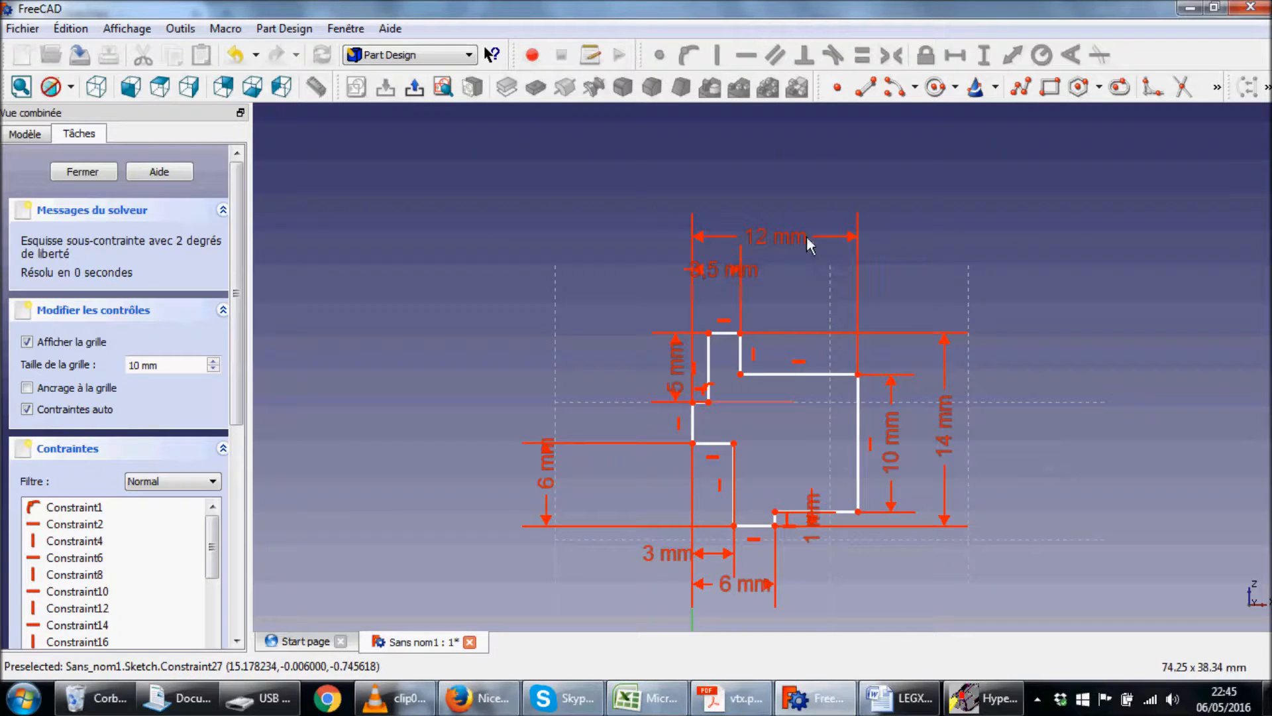
Check the body diameter in the Word drawing and set the body's horizontal dimension to the 7 mm radius.
{"action": "left_click", "coordinate": [897, 697]}
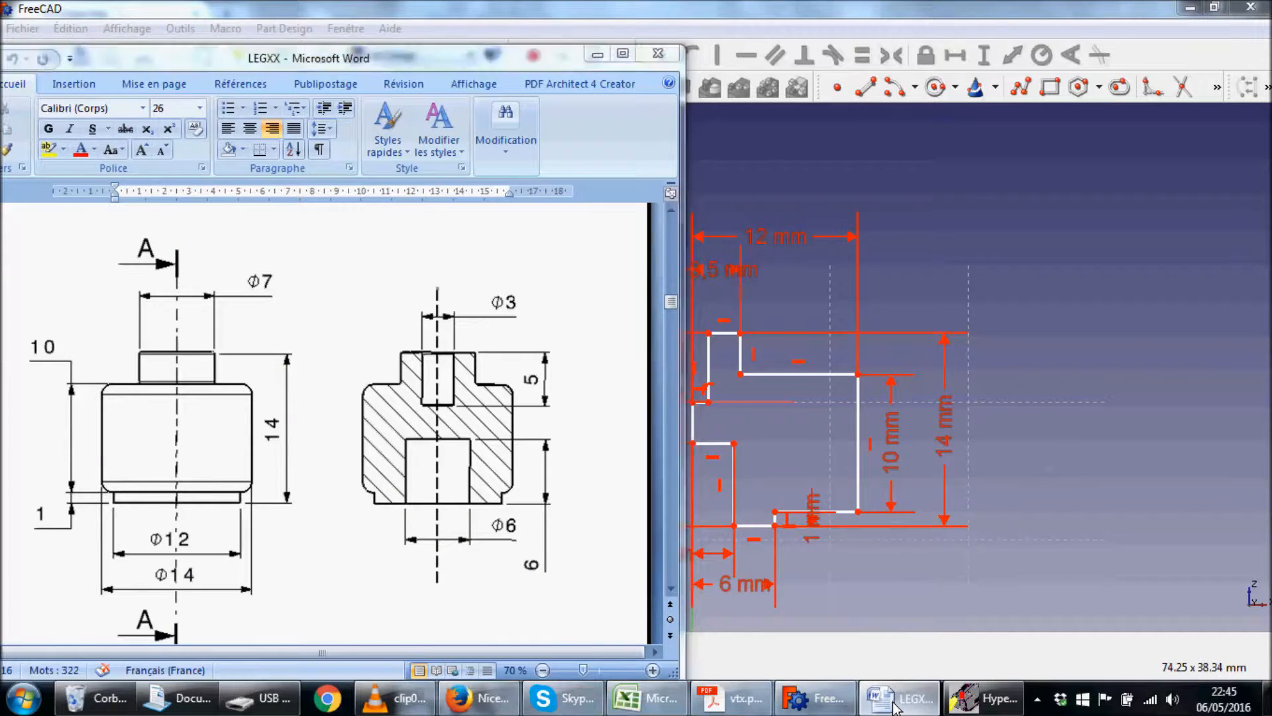
{"action": "left_click", "coordinate": [897, 698]}
{"action": "double_click", "coordinate": [800, 244]}
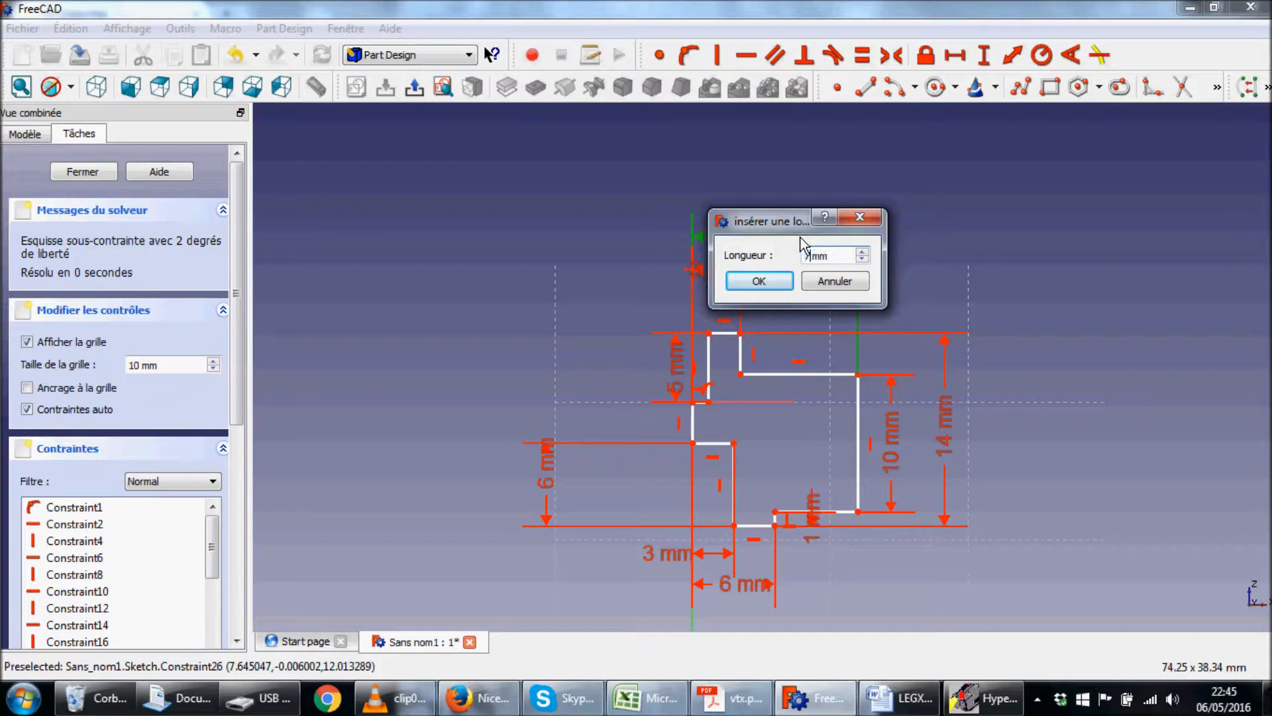
{"action": "type", "text": "7"}
{"action": "left_click", "coordinate": [758, 281]}
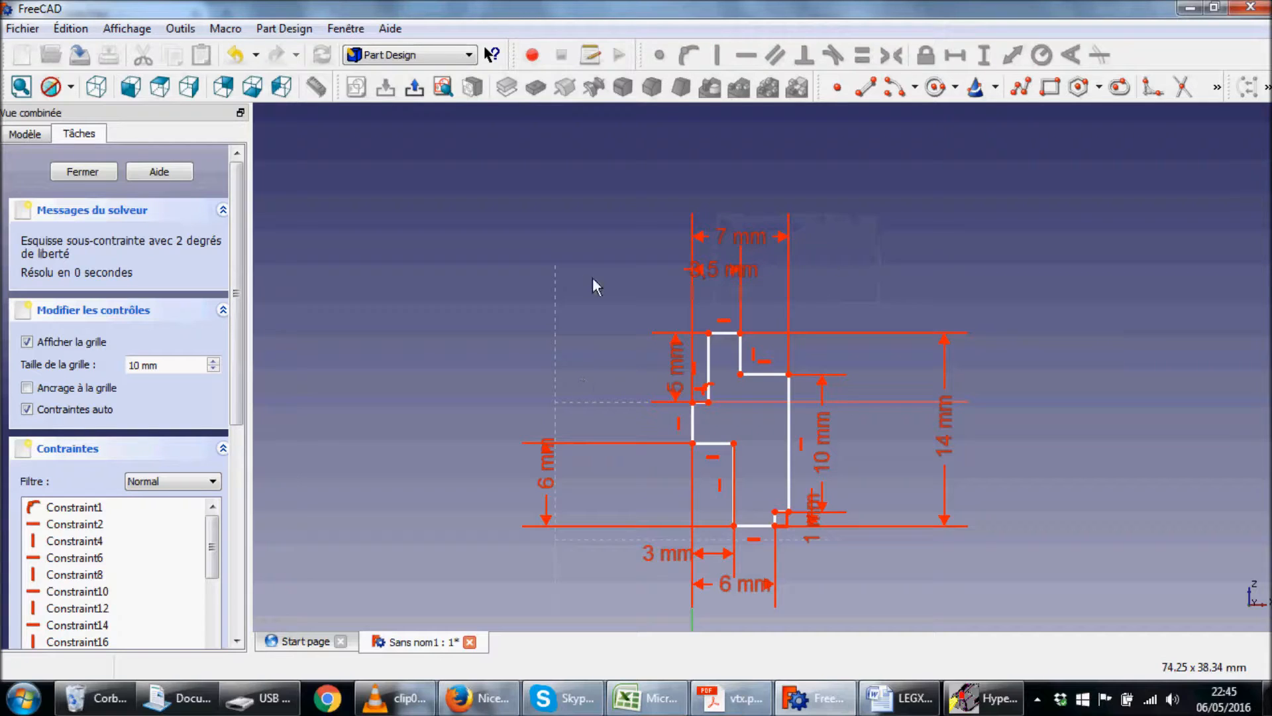
Close the sketch and revolve the profile 360° about the vertical sketch axis, checking the result against the Word drawing.
{"action": "left_click", "coordinate": [415, 89]}
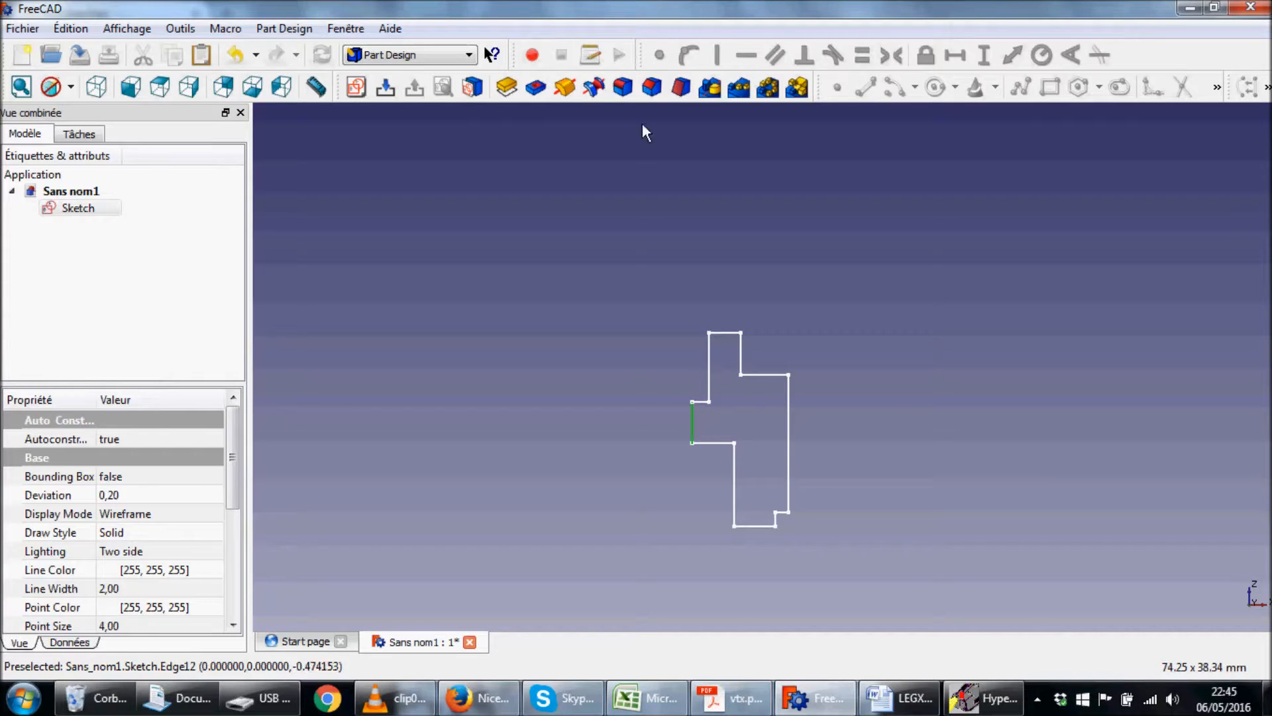
{"action": "left_click", "coordinate": [565, 88]}
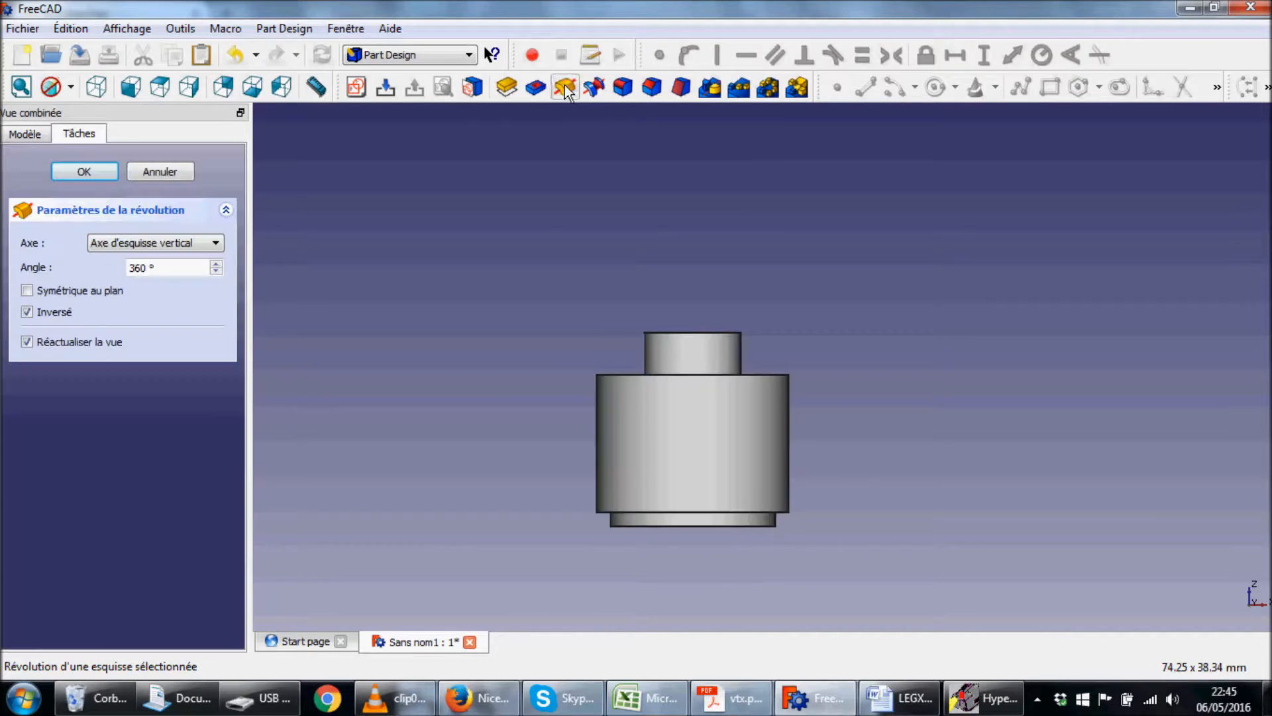
{"action": "middle_click_drag", "start_coordinate": [873, 412], "coordinate": [695, 444]}
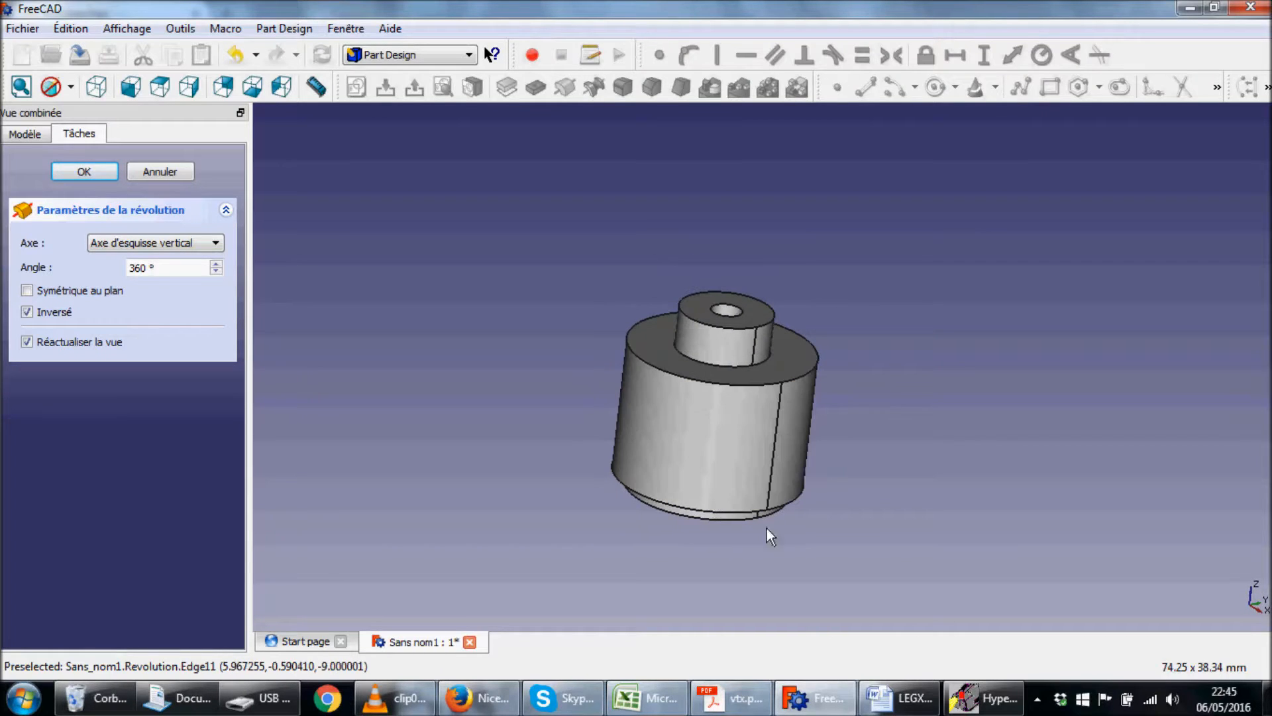
{"action": "left_click", "coordinate": [925, 705]}
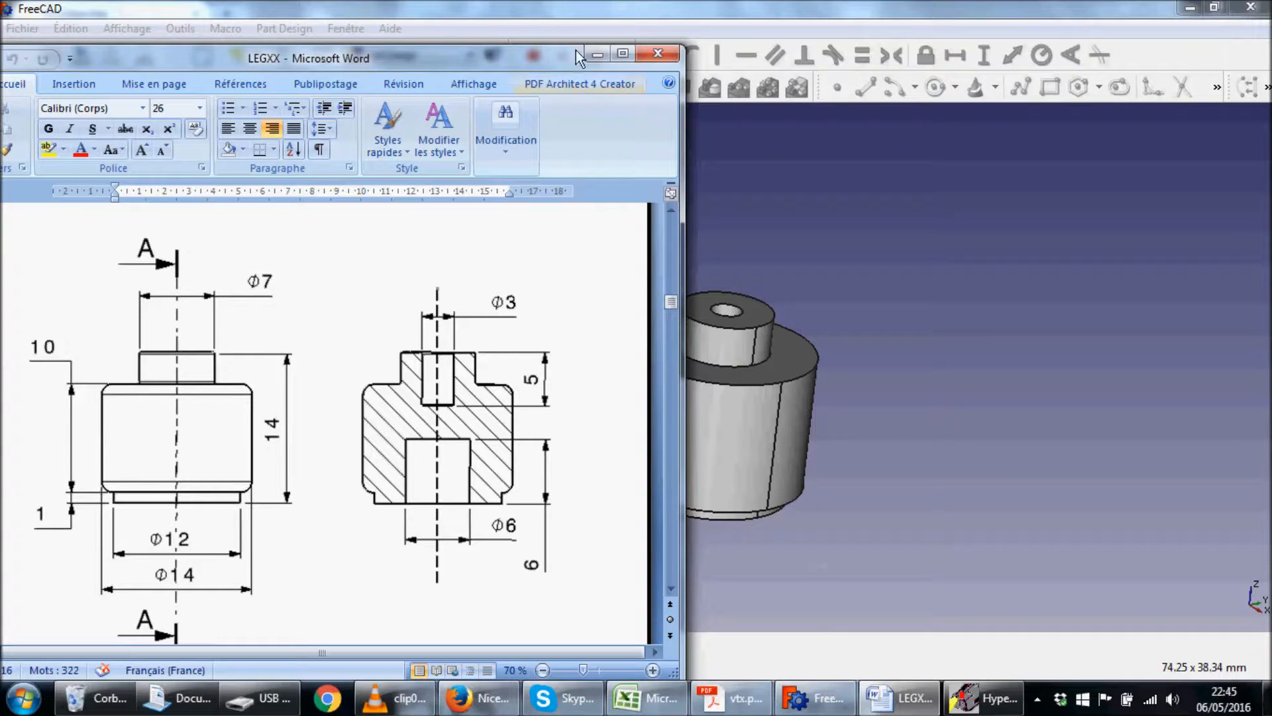
{"action": "left_click", "coordinate": [598, 54]}
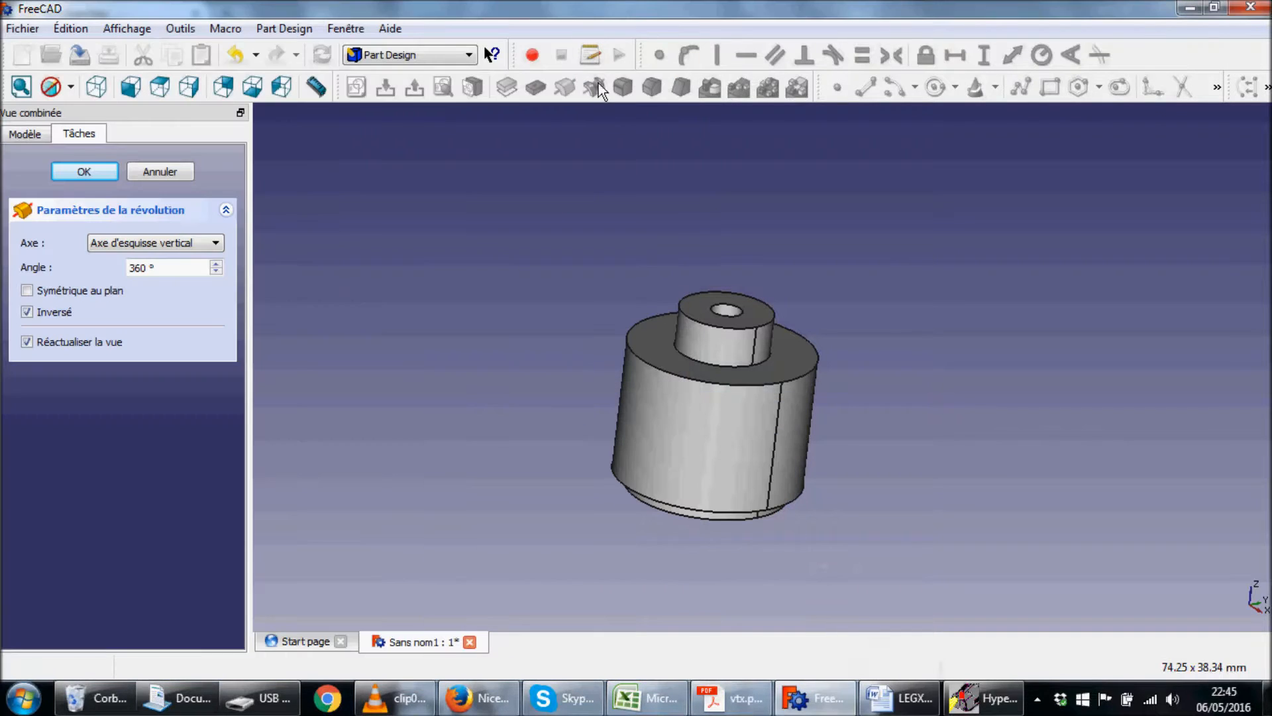
{"action": "left_click", "coordinate": [796, 376]}
{"action": "left_click", "coordinate": [970, 292]}
{"action": "left_click", "coordinate": [84, 171]}
{"action": "left_click", "coordinate": [99, 210]}
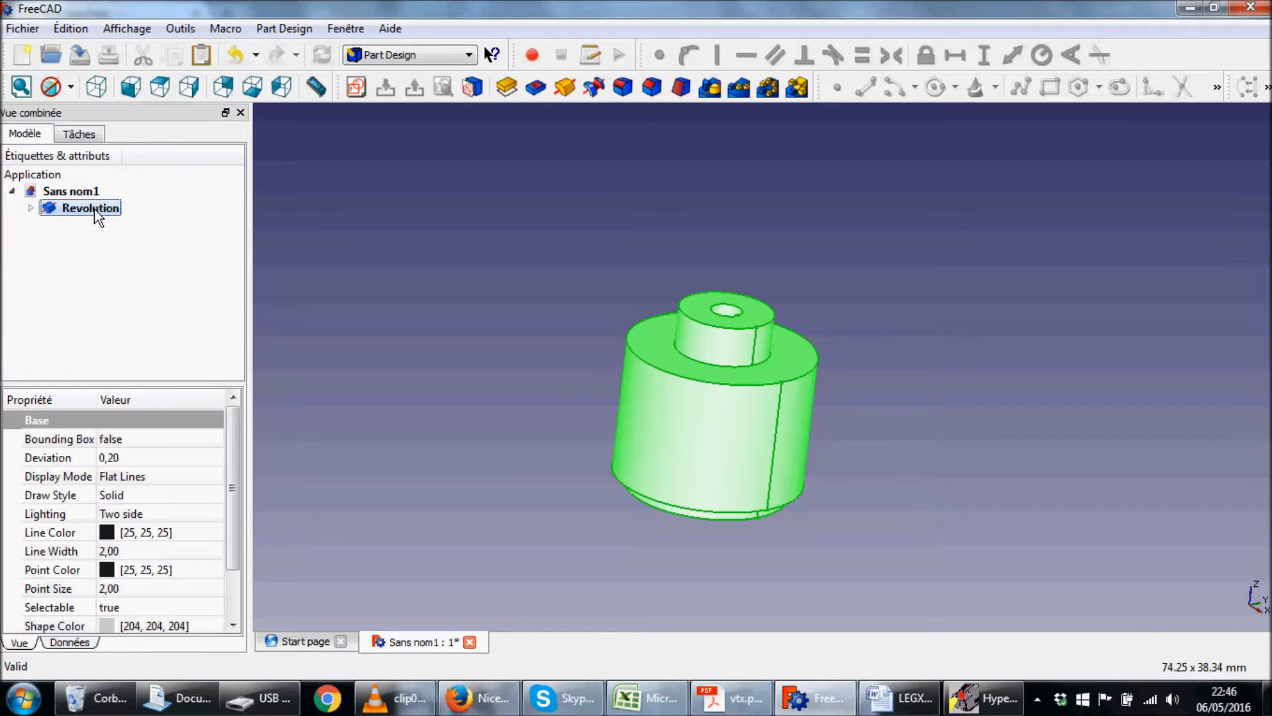
{"action": "left_click", "coordinate": [592, 351]}
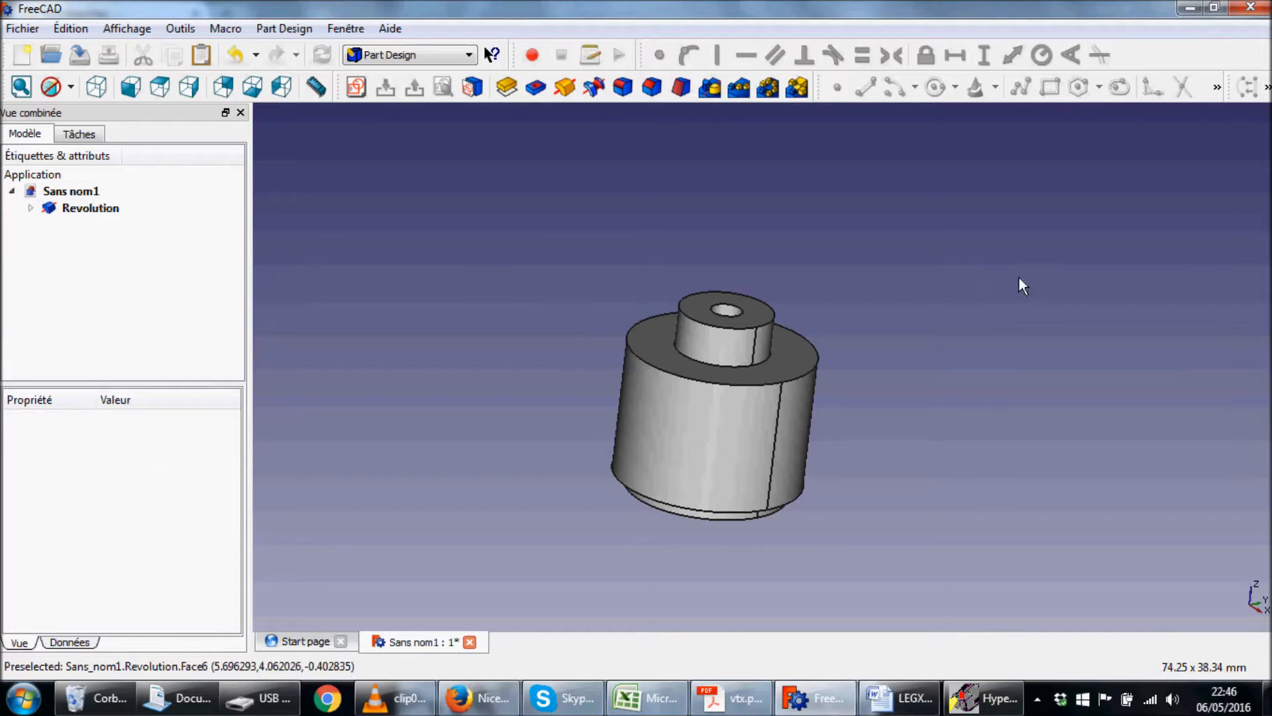
Fillet the upper outer edge of the head's main body with a 1 mm radius.
{"action": "left_click", "coordinate": [816, 362]}
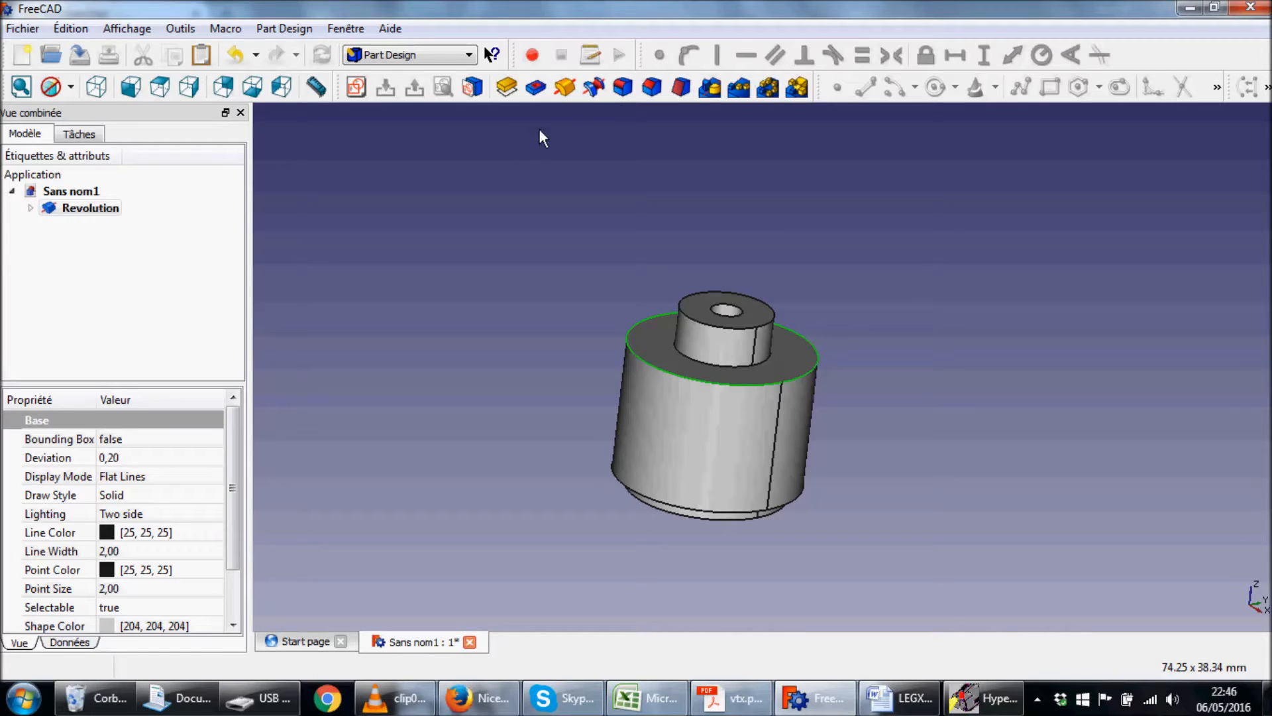
{"action": "left_click", "coordinate": [619, 89]}
{"action": "middle_click_drag", "start_coordinate": [773, 460], "coordinate": [881, 255]}
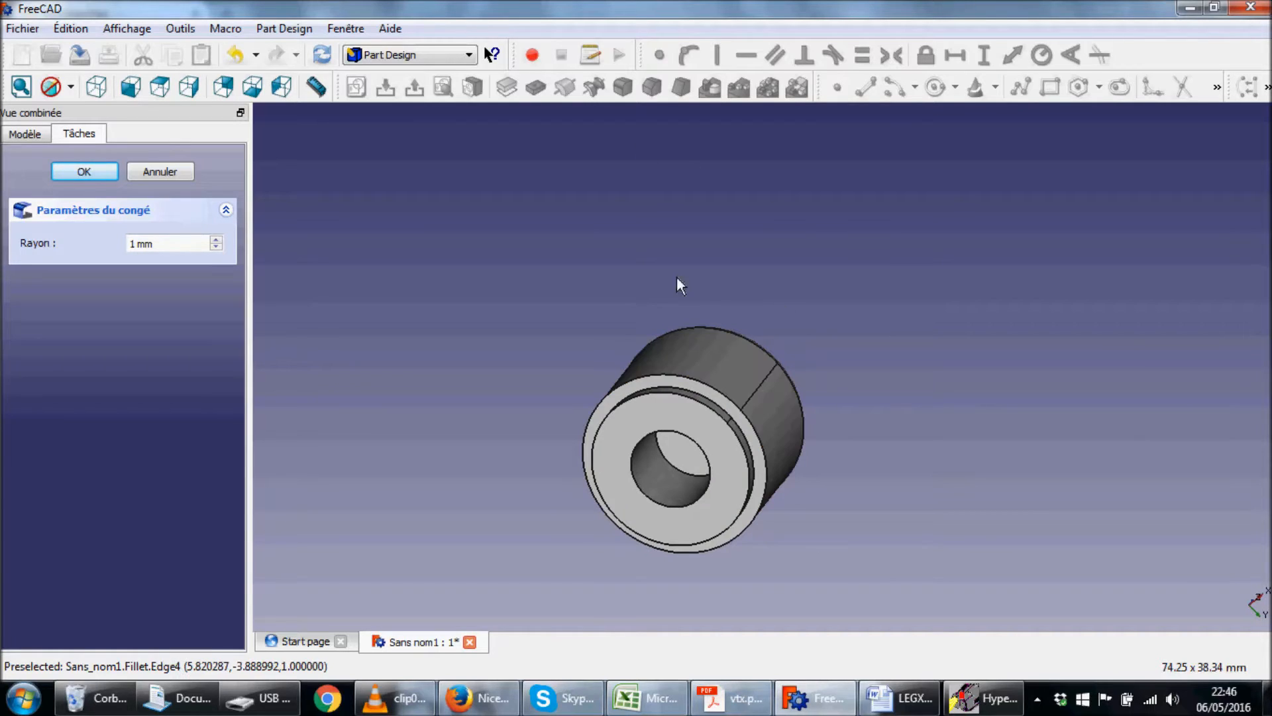
{"action": "left_click", "coordinate": [713, 383]}
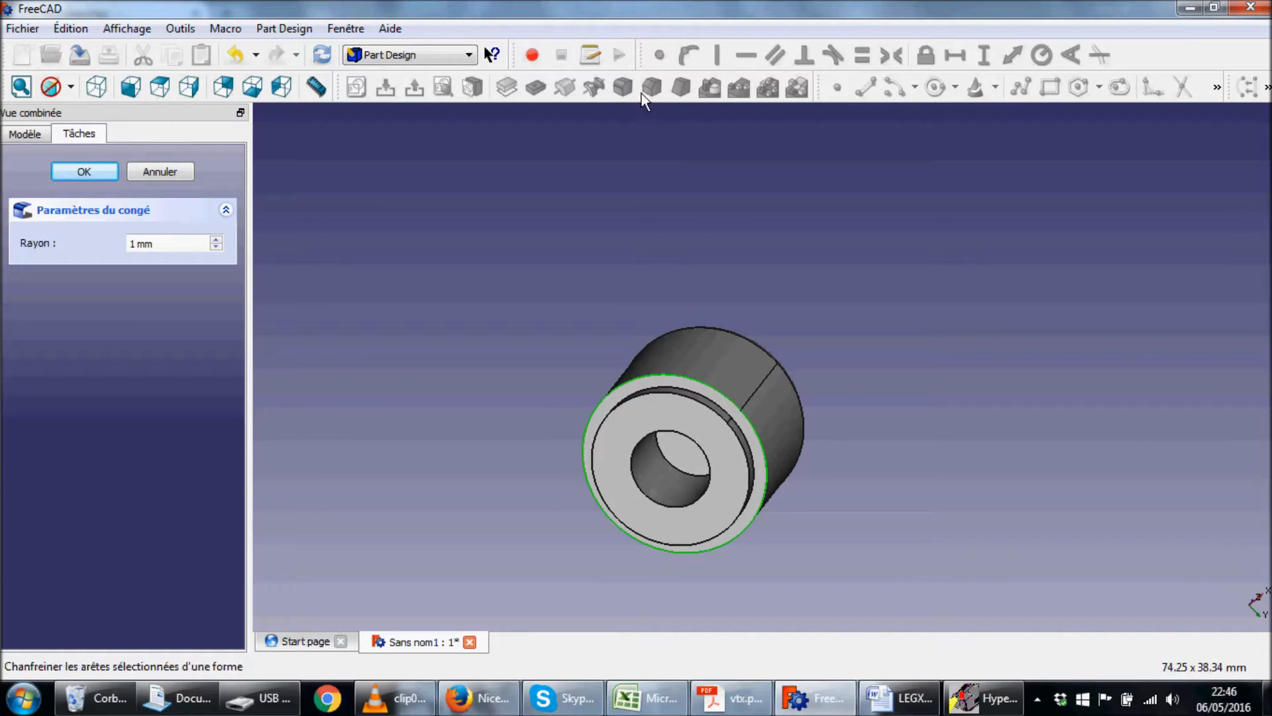
{"action": "left_click", "coordinate": [103, 173]}
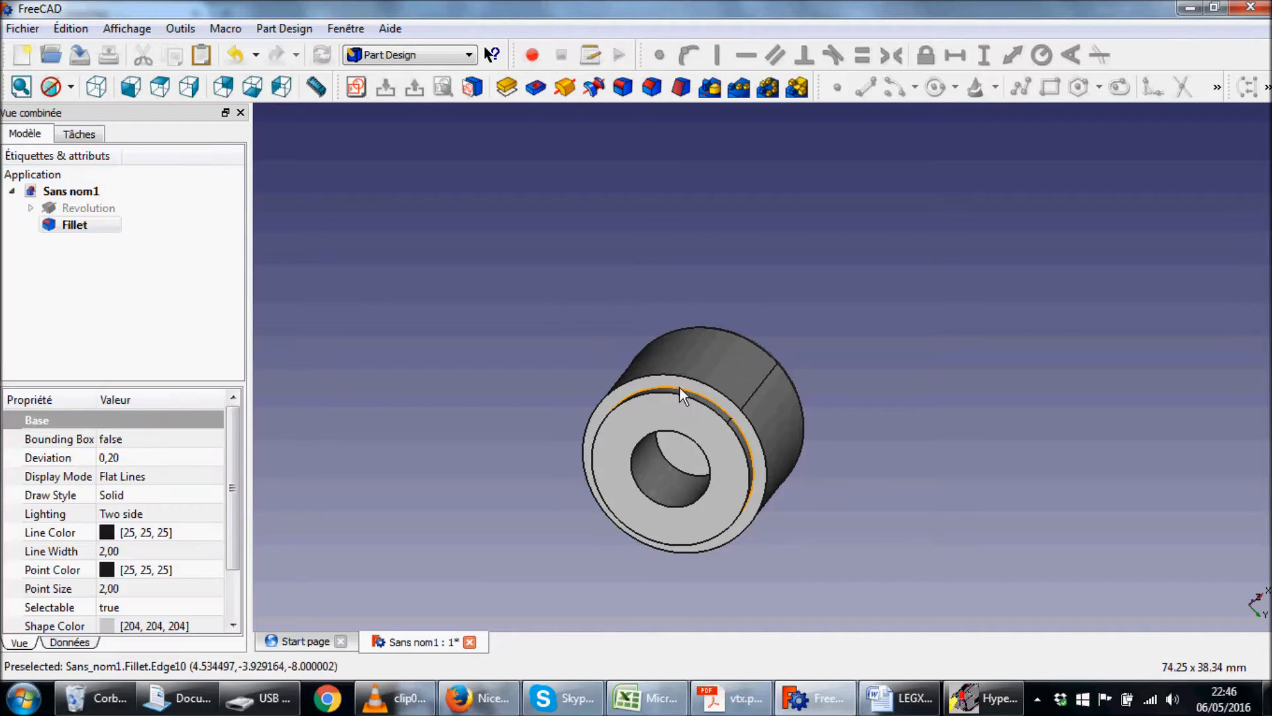
Fillet the lower outer edge of the main body with a 0.5 mm radius and inspect the finished head.
{"action": "left_click", "coordinate": [848, 385]}
{"action": "left_click", "coordinate": [721, 389]}
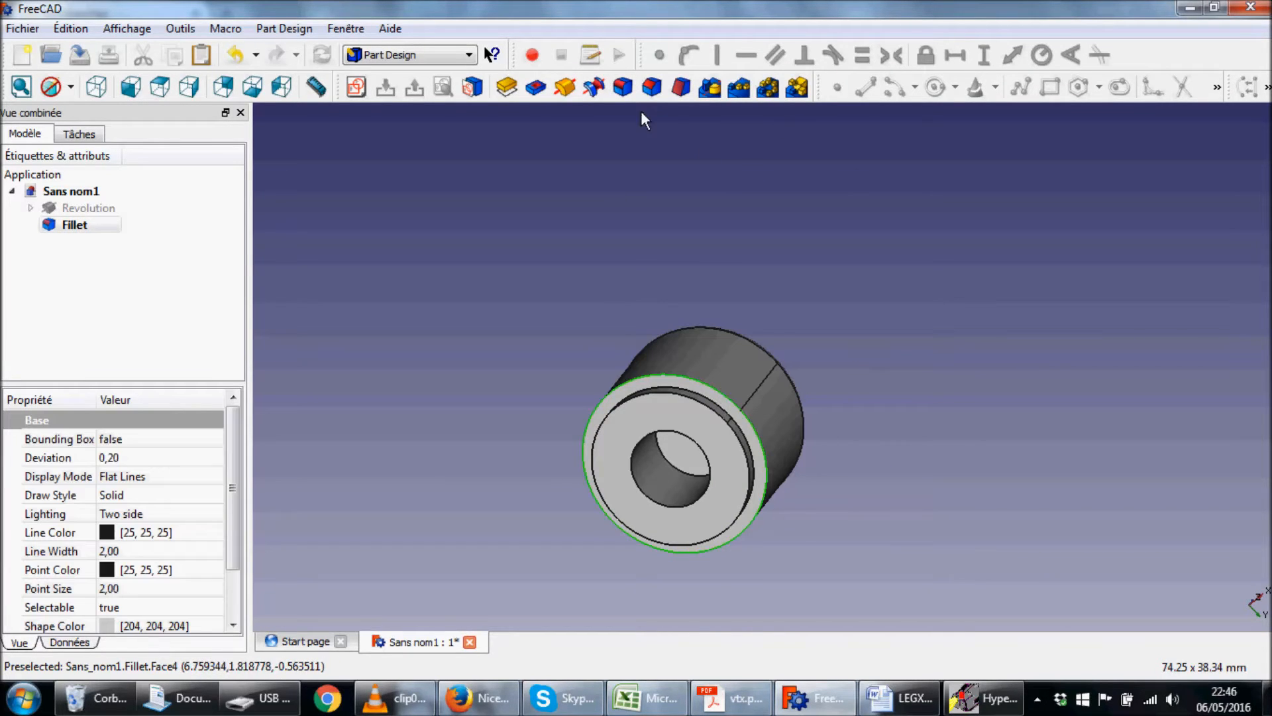
{"action": "left_click", "coordinate": [623, 87]}
{"action": "type", "text": "0,5mm"}
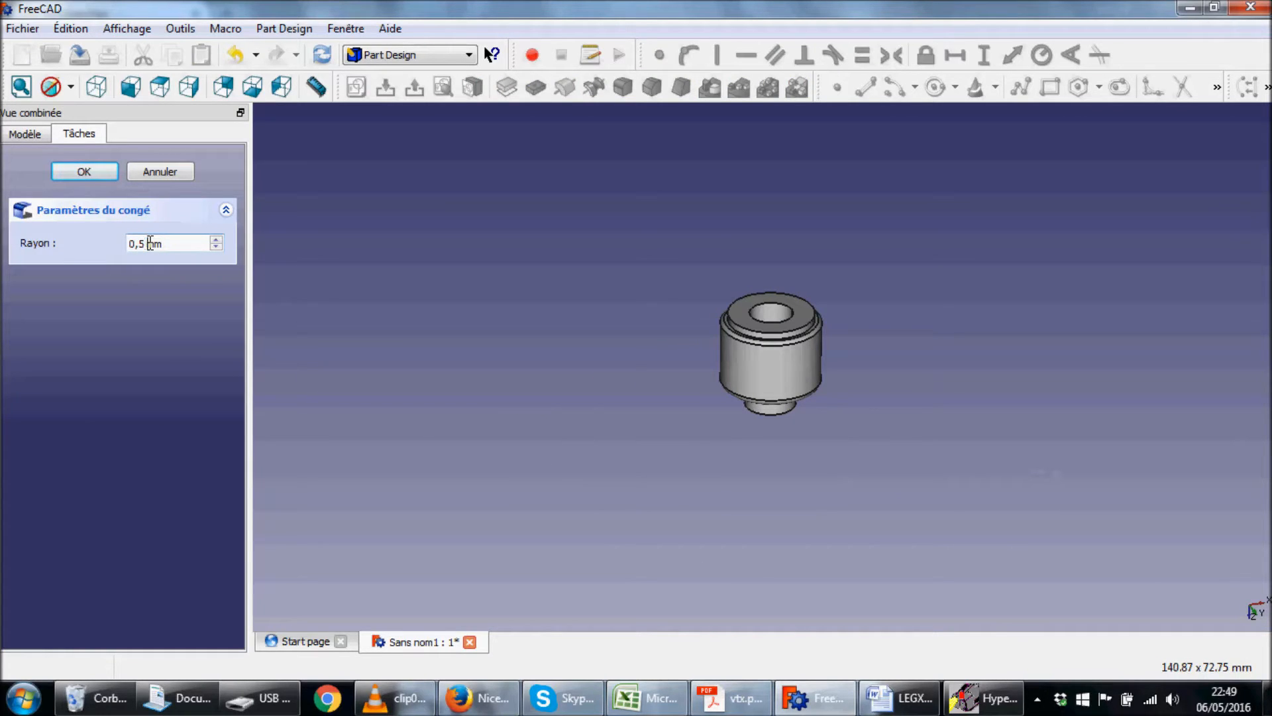
{"action": "type", "text": "0,5"}
{"action": "left_click", "coordinate": [81, 173]}
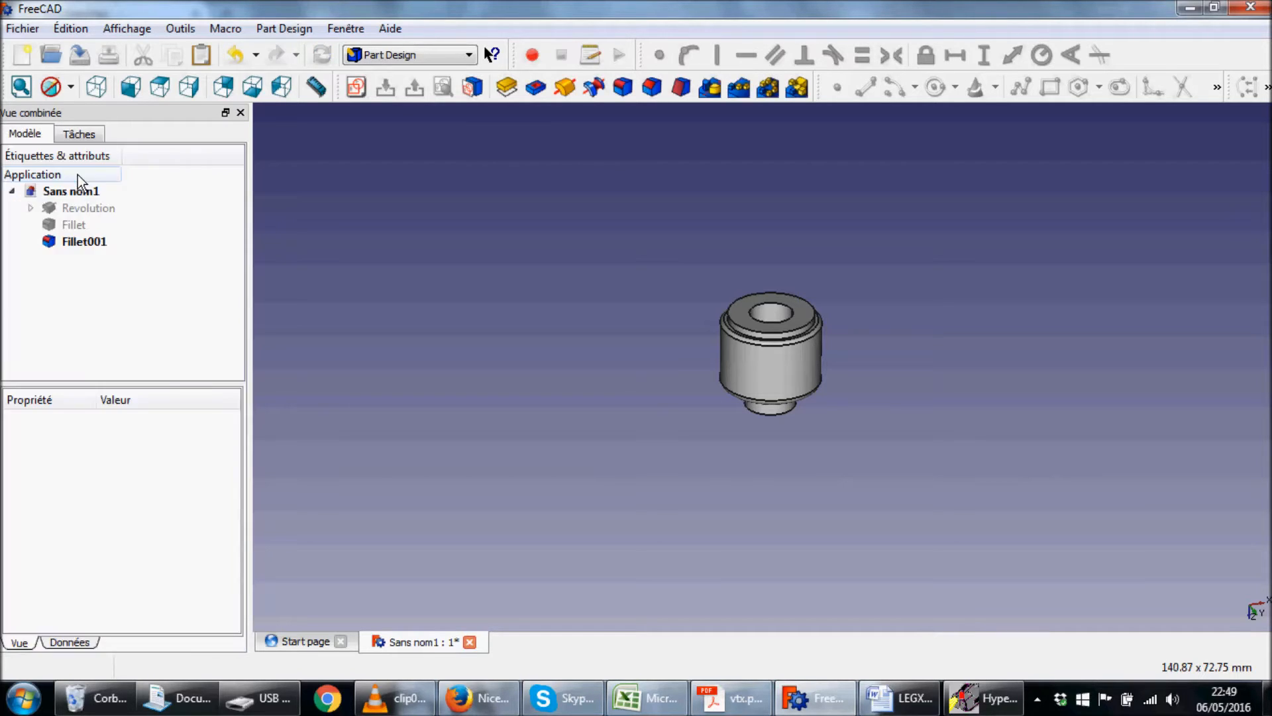
{"action": "middle_click_drag", "start_coordinate": [765, 412], "coordinate": [812, 420]}
{"action": "middle_click_drag", "start_coordinate": [735, 361], "coordinate": [797, 533]}
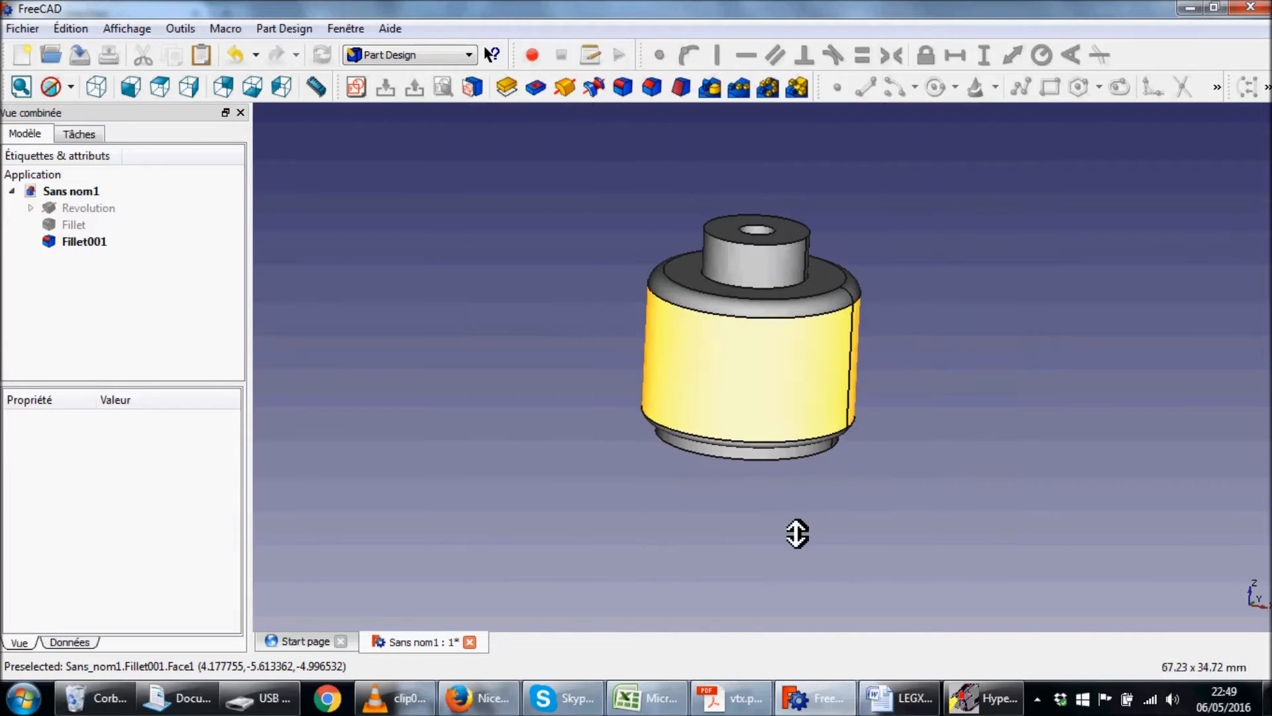